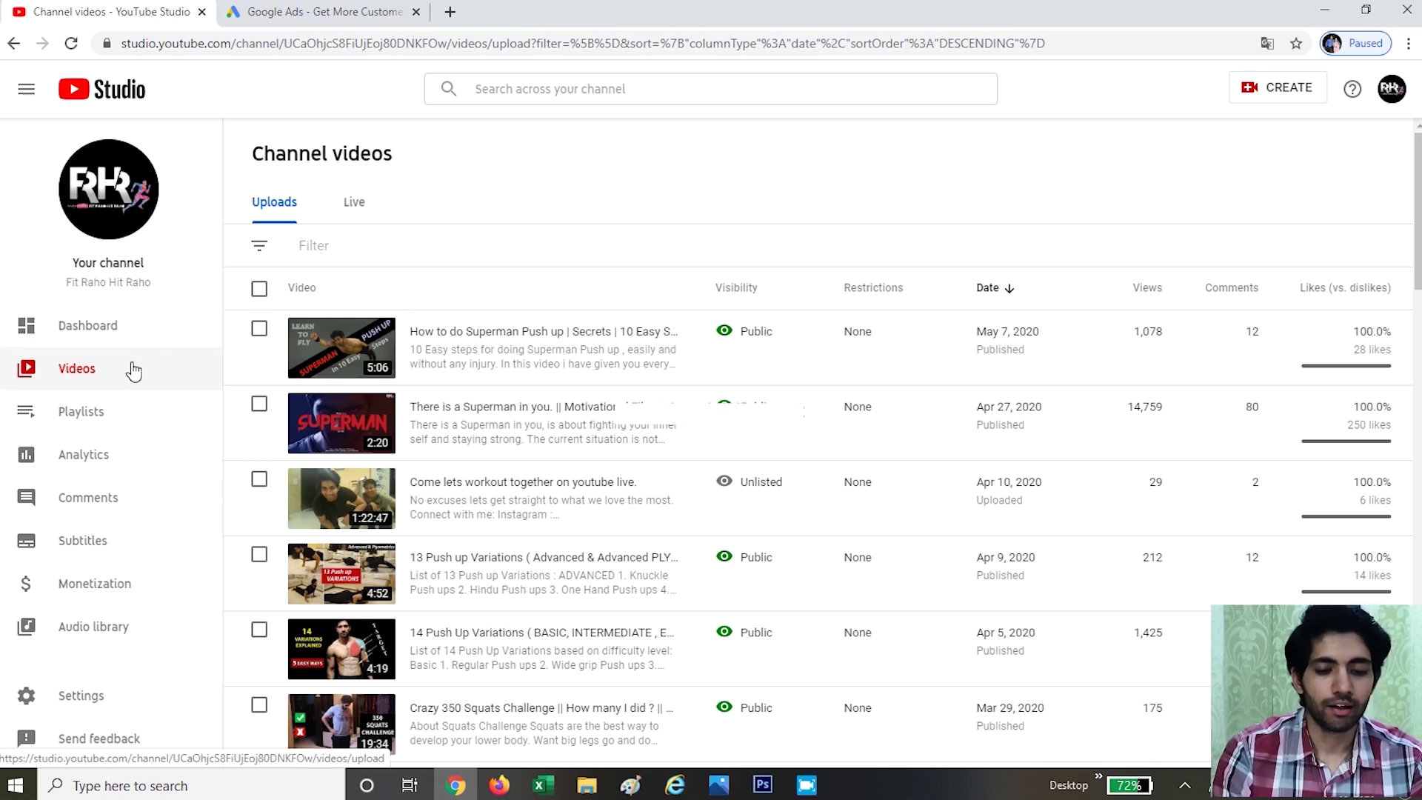
# - Switch from the YouTube channel's video list to the Google Ads site and sign in to the advertising account
pyautogui.click(600, 349)
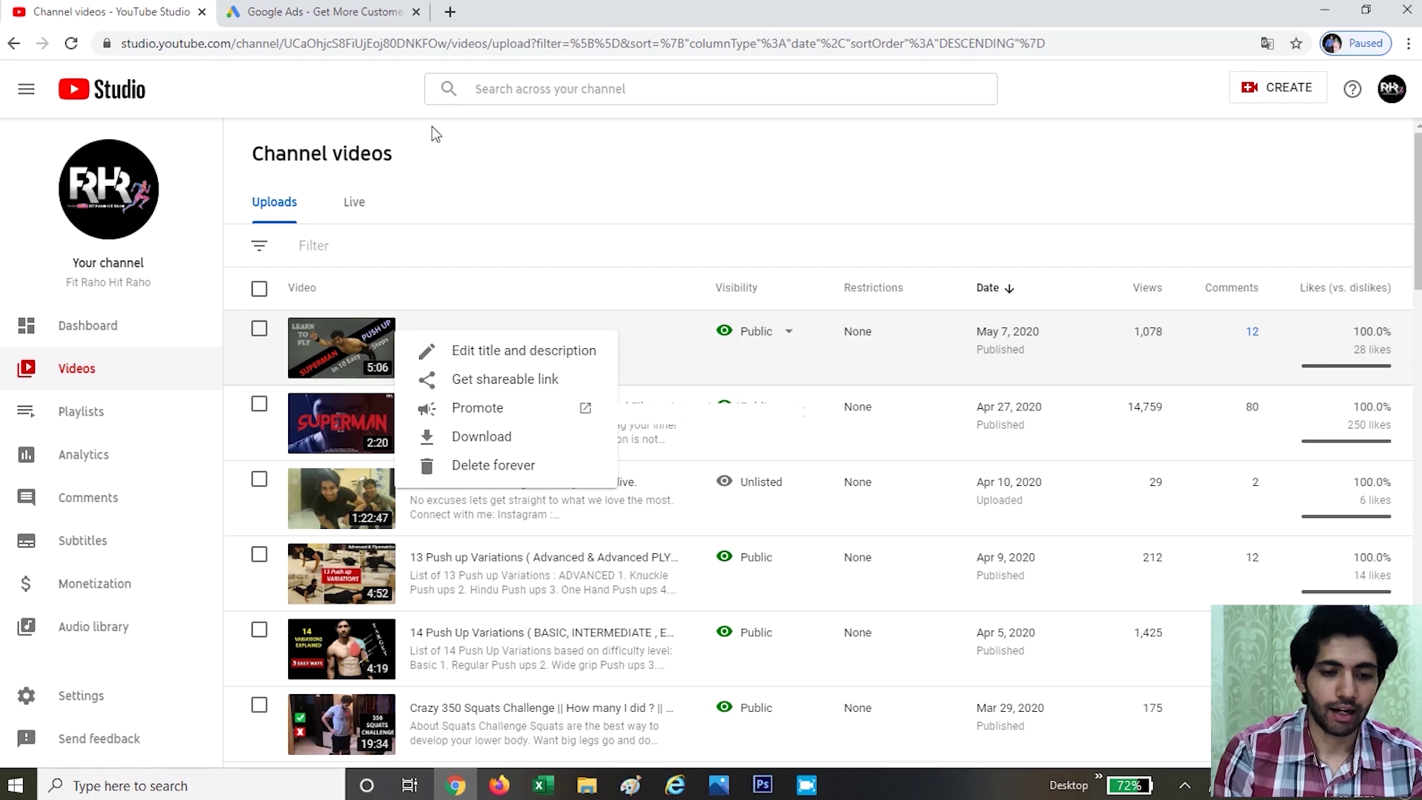
pyautogui.click(317, 9)
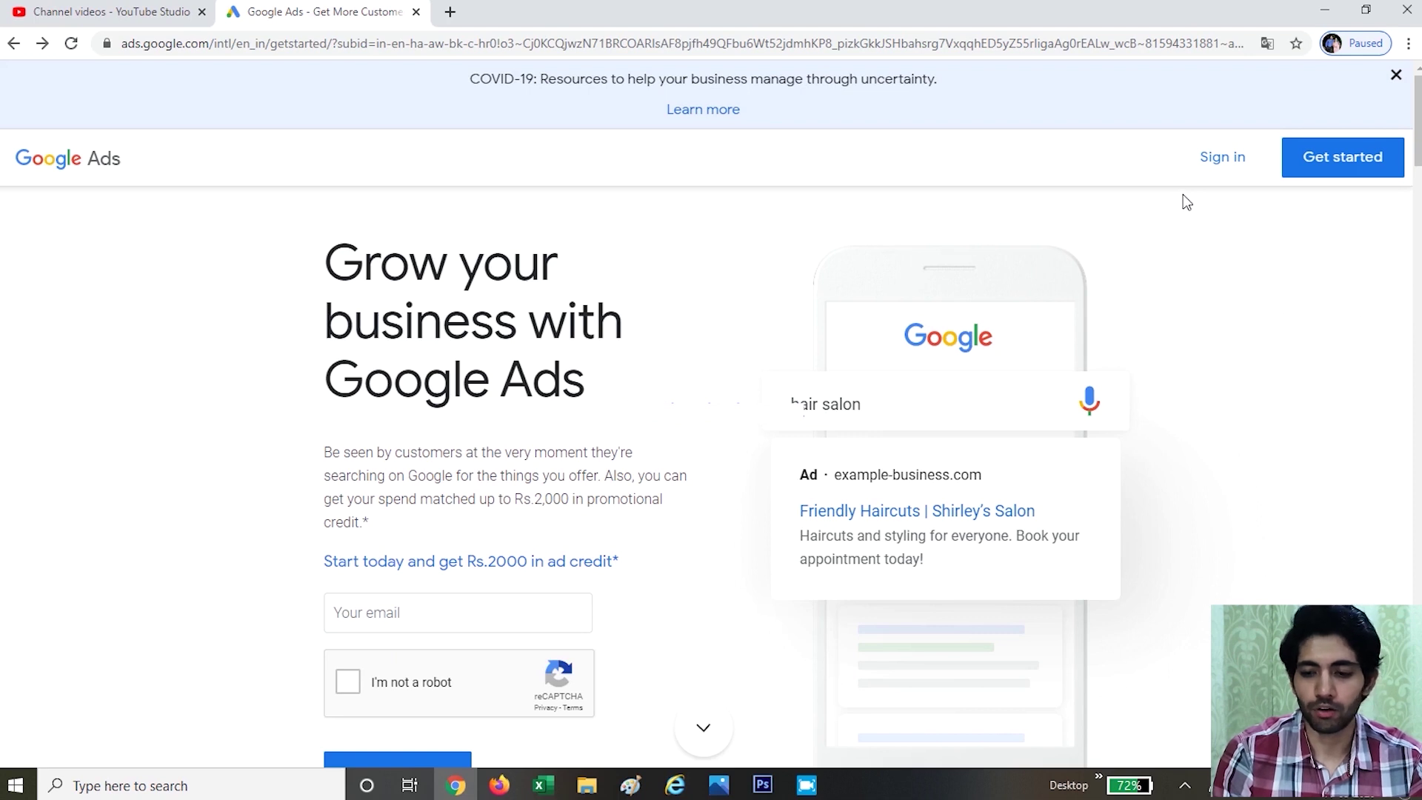
pyautogui.click(1231, 170)
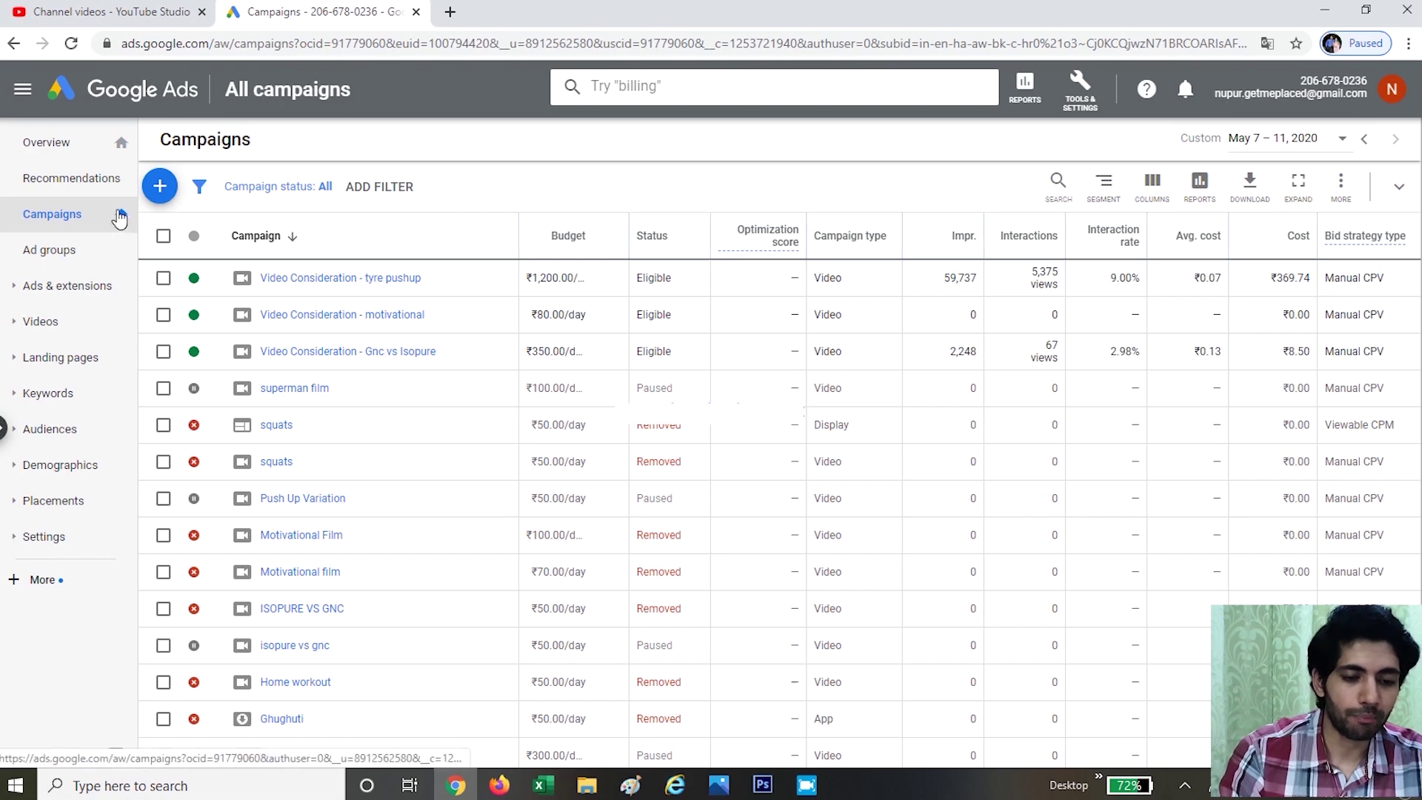
# - Create a new campaign with the Product and brand consideration goal and the Video campaign type
pyautogui.click(163, 185)
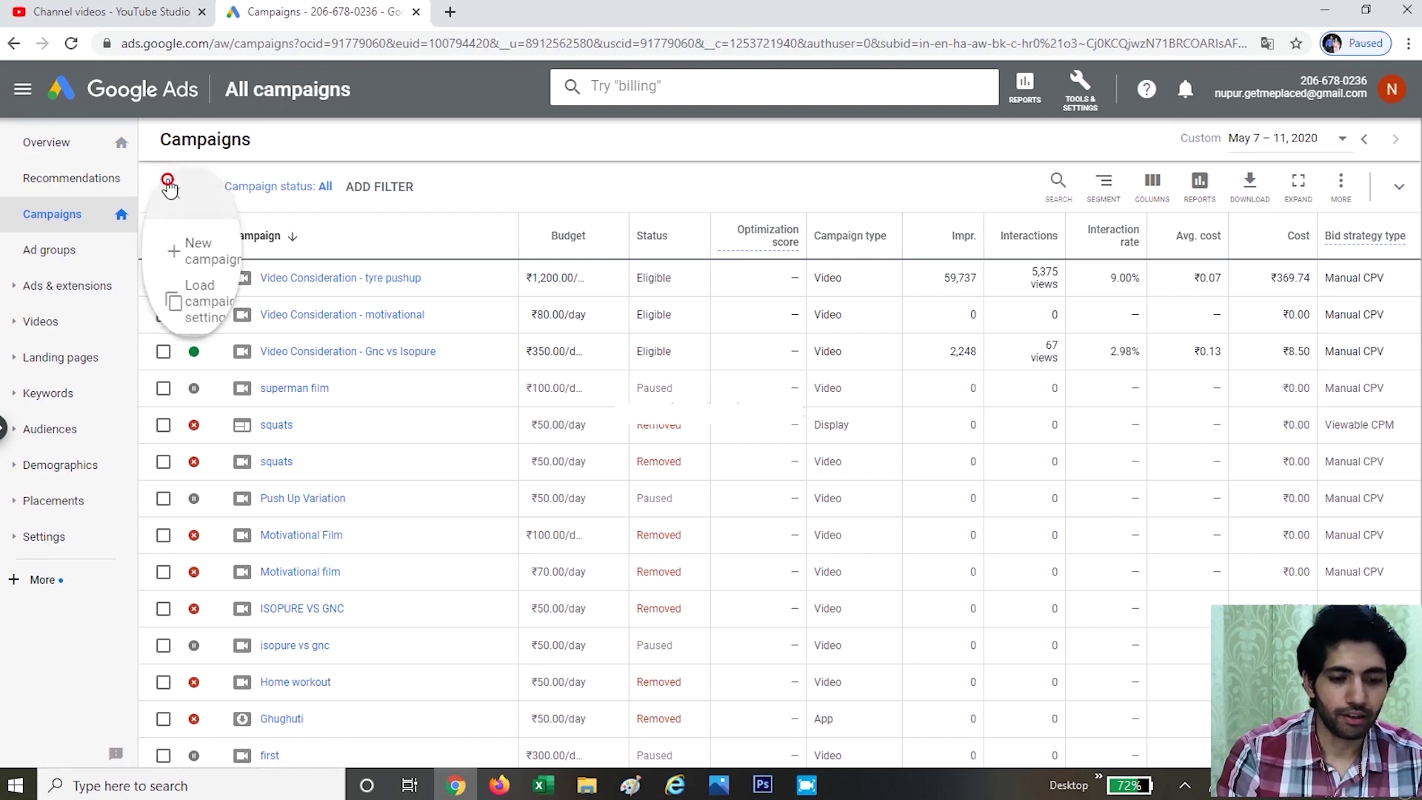
pyautogui.click(221, 253)
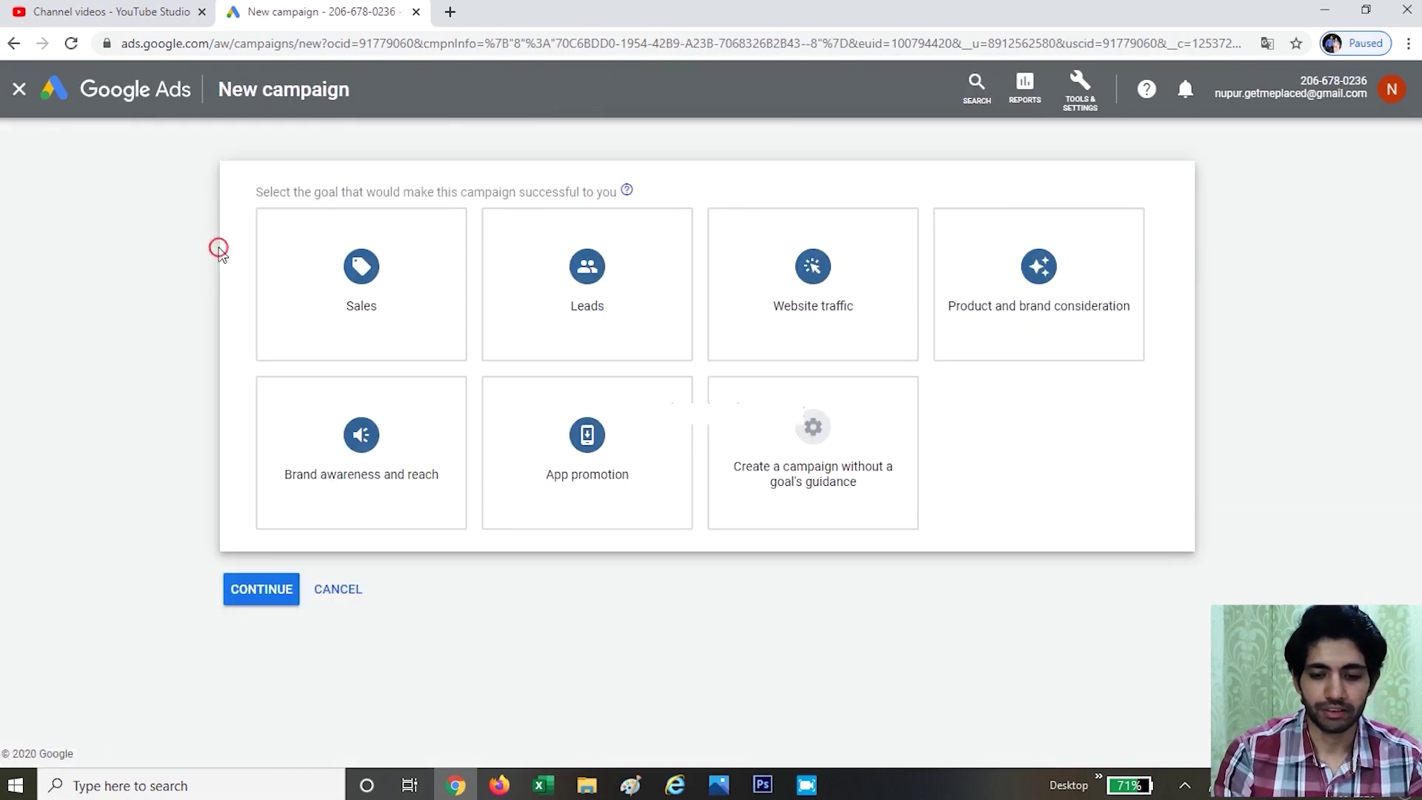
pyautogui.click(1072, 263)
pyautogui.click(592, 585)
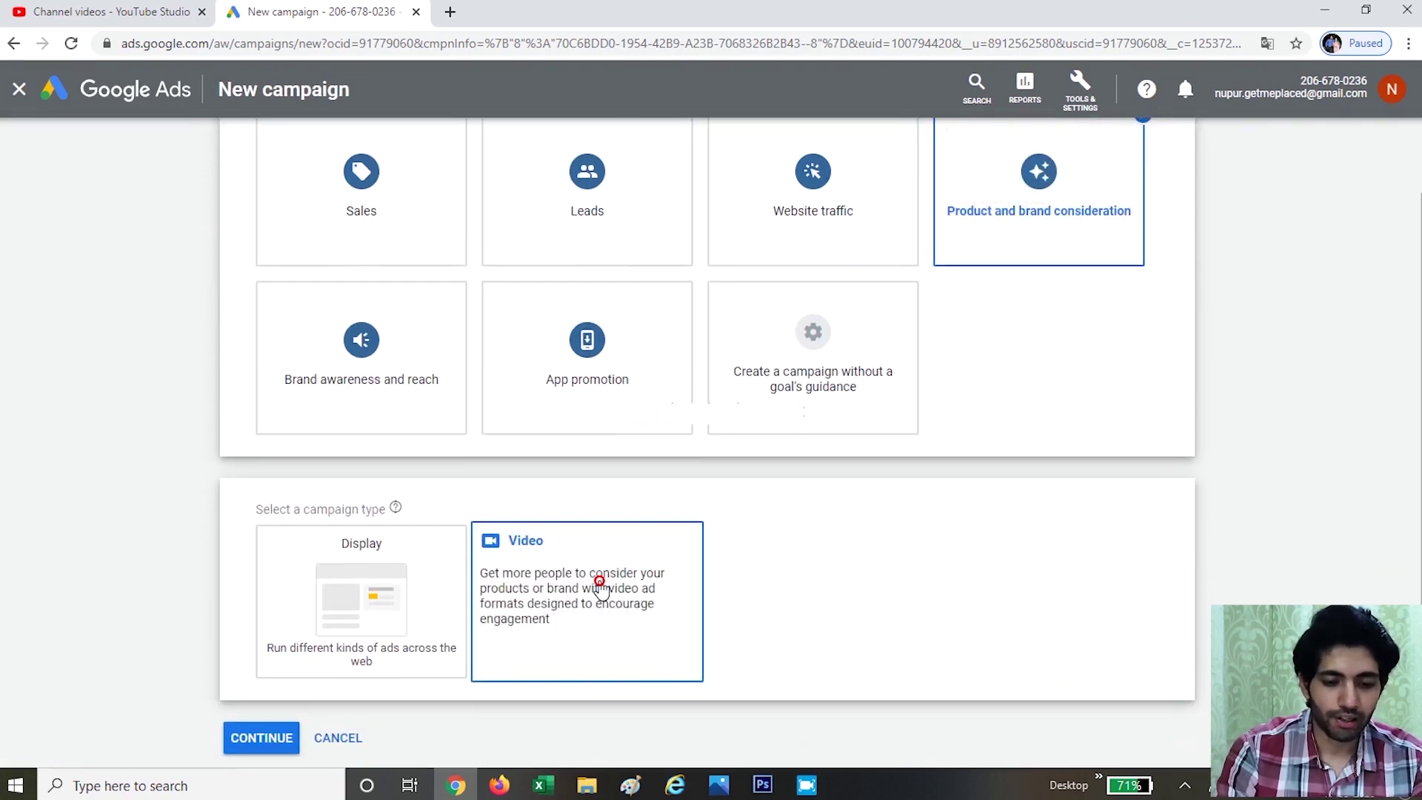
pyautogui.click(275, 738)
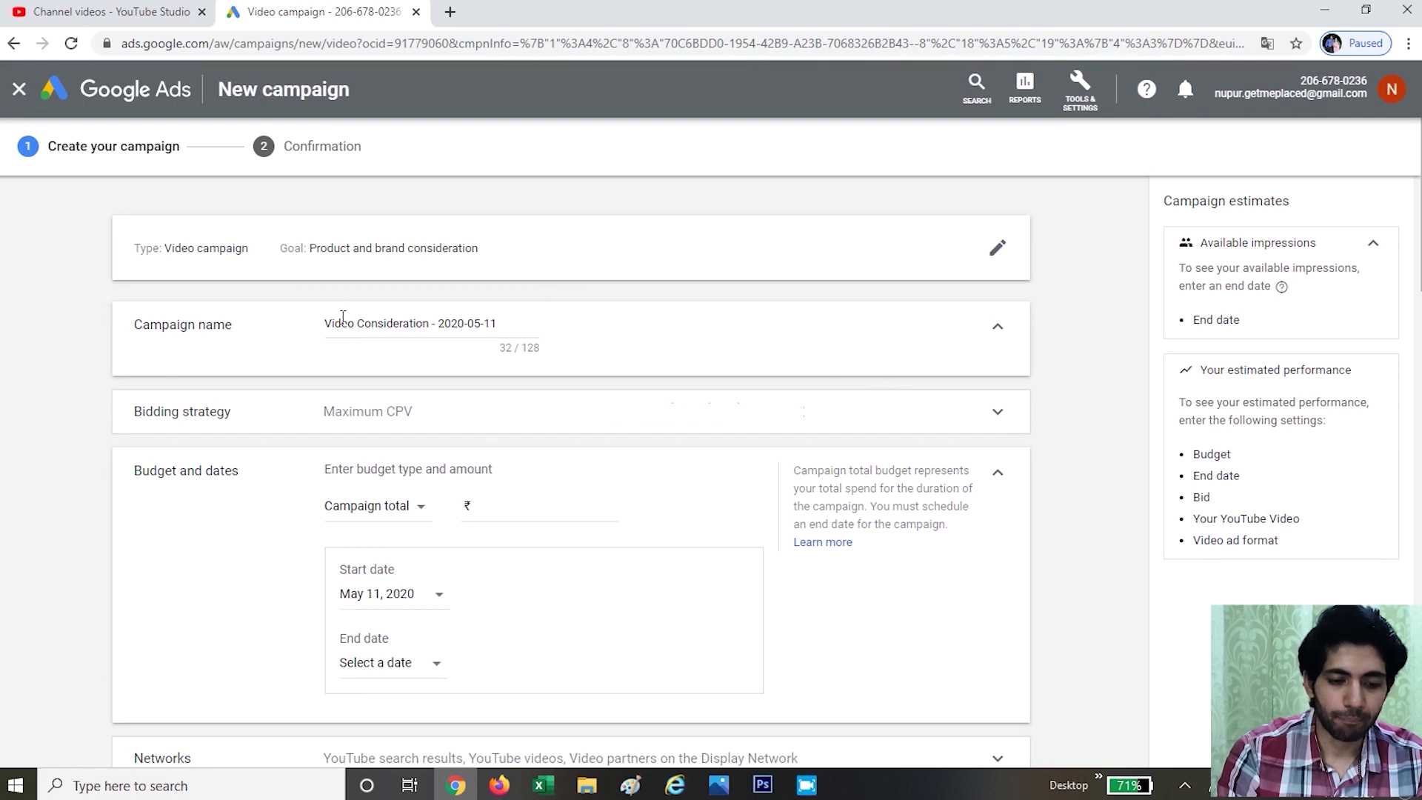
# - Name the campaign "first one"
pyautogui.click(322, 323)
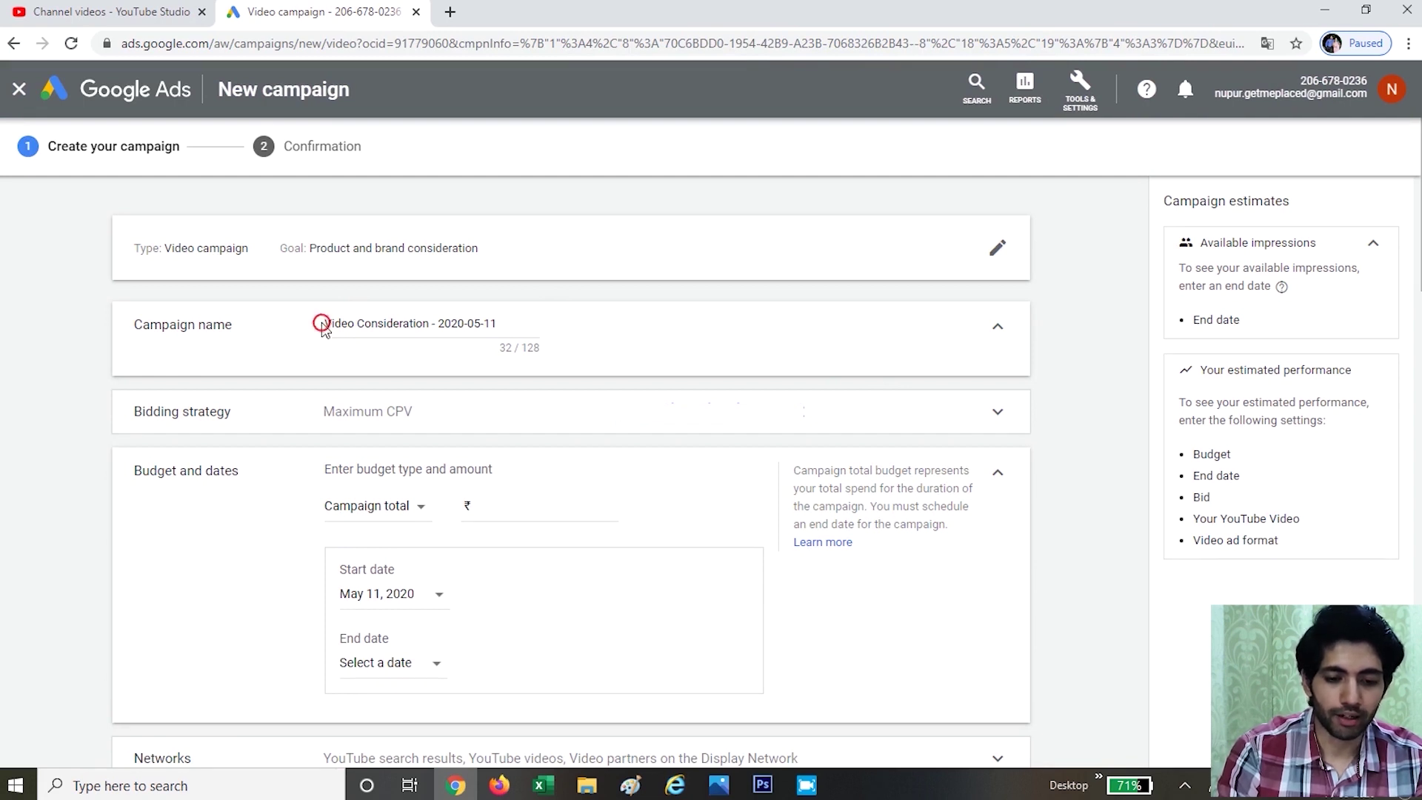
pyautogui.moveTo(508, 324); pyautogui.dragTo(311, 340)
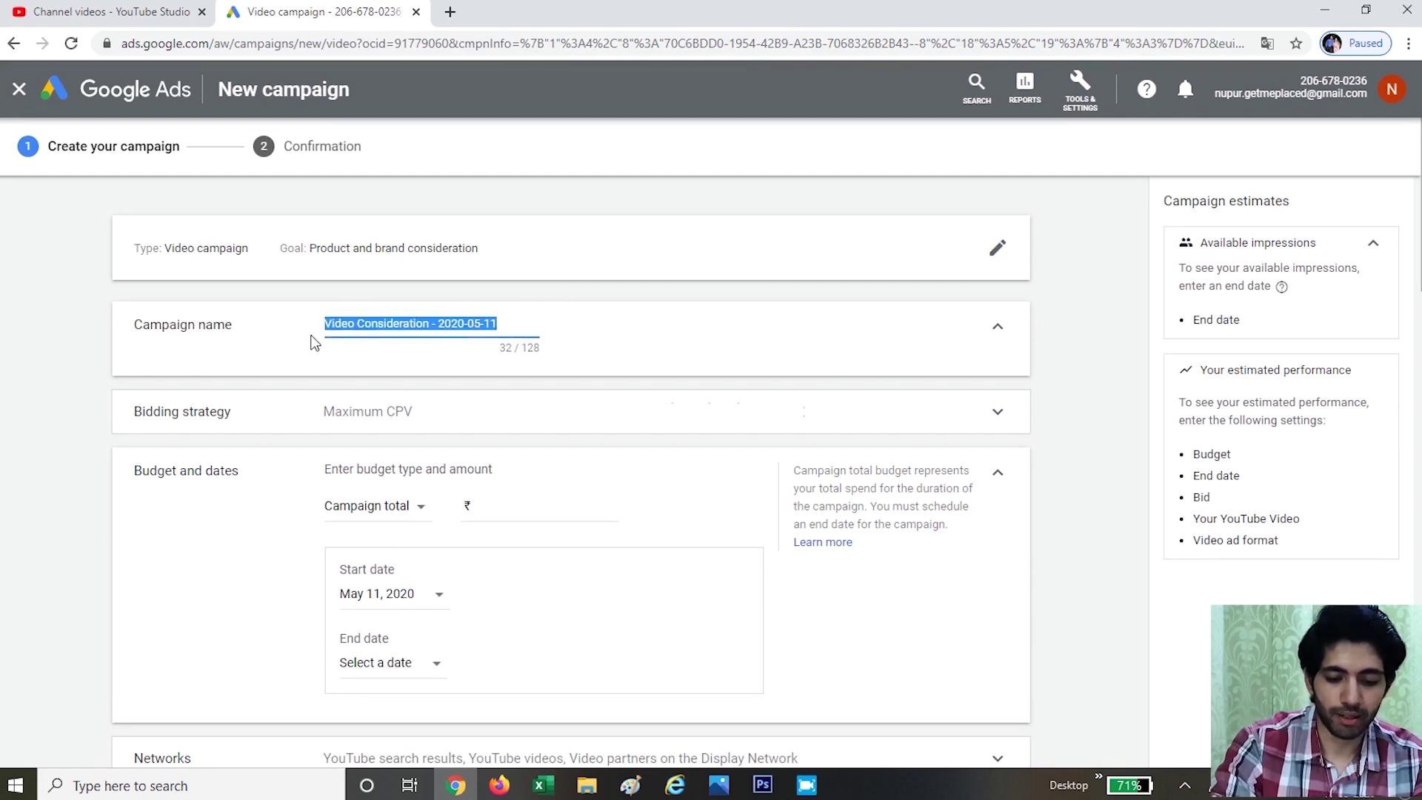
pyautogui.write('first one')
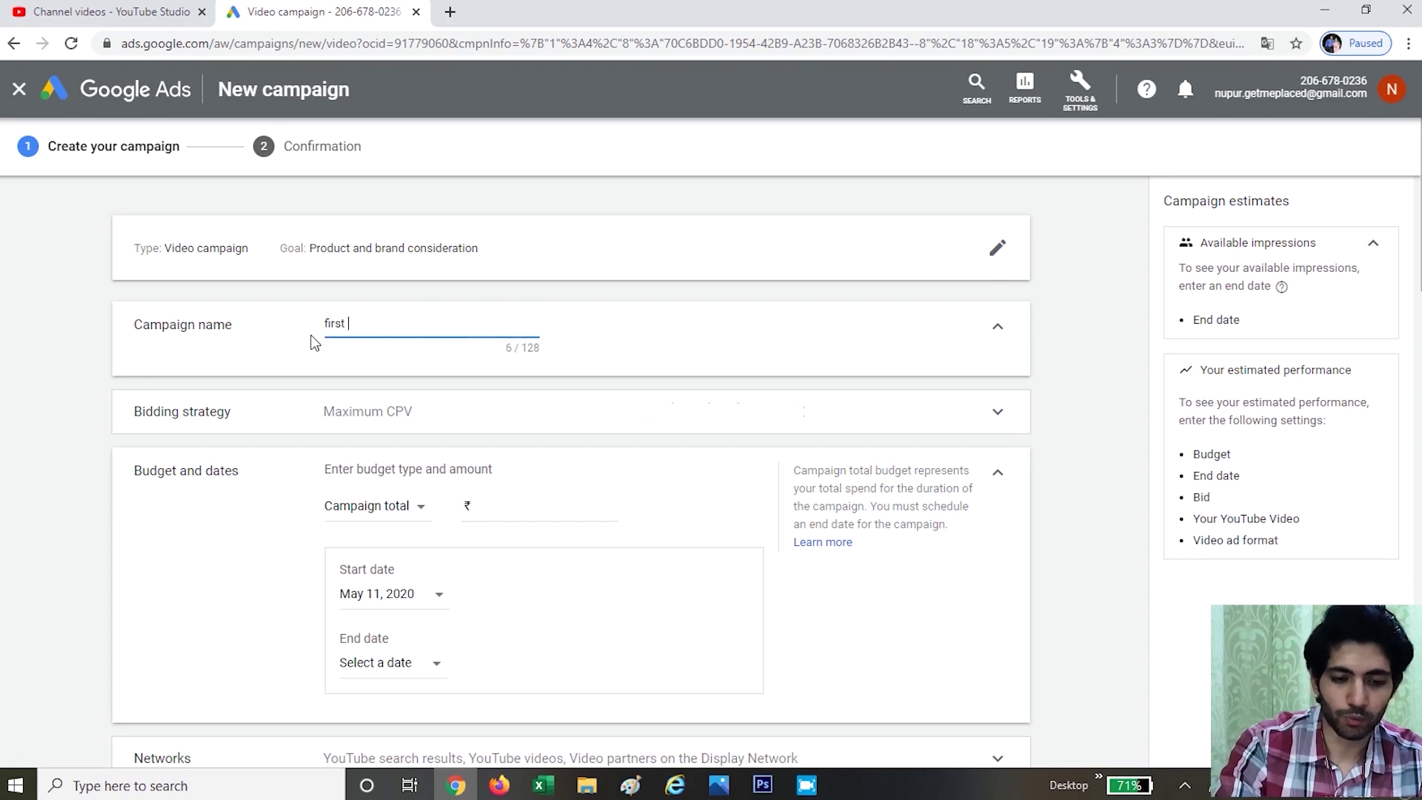
# - Examine the campaign's bidding strategy details and collapse that section again
pyautogui.rightClick(560, 419)
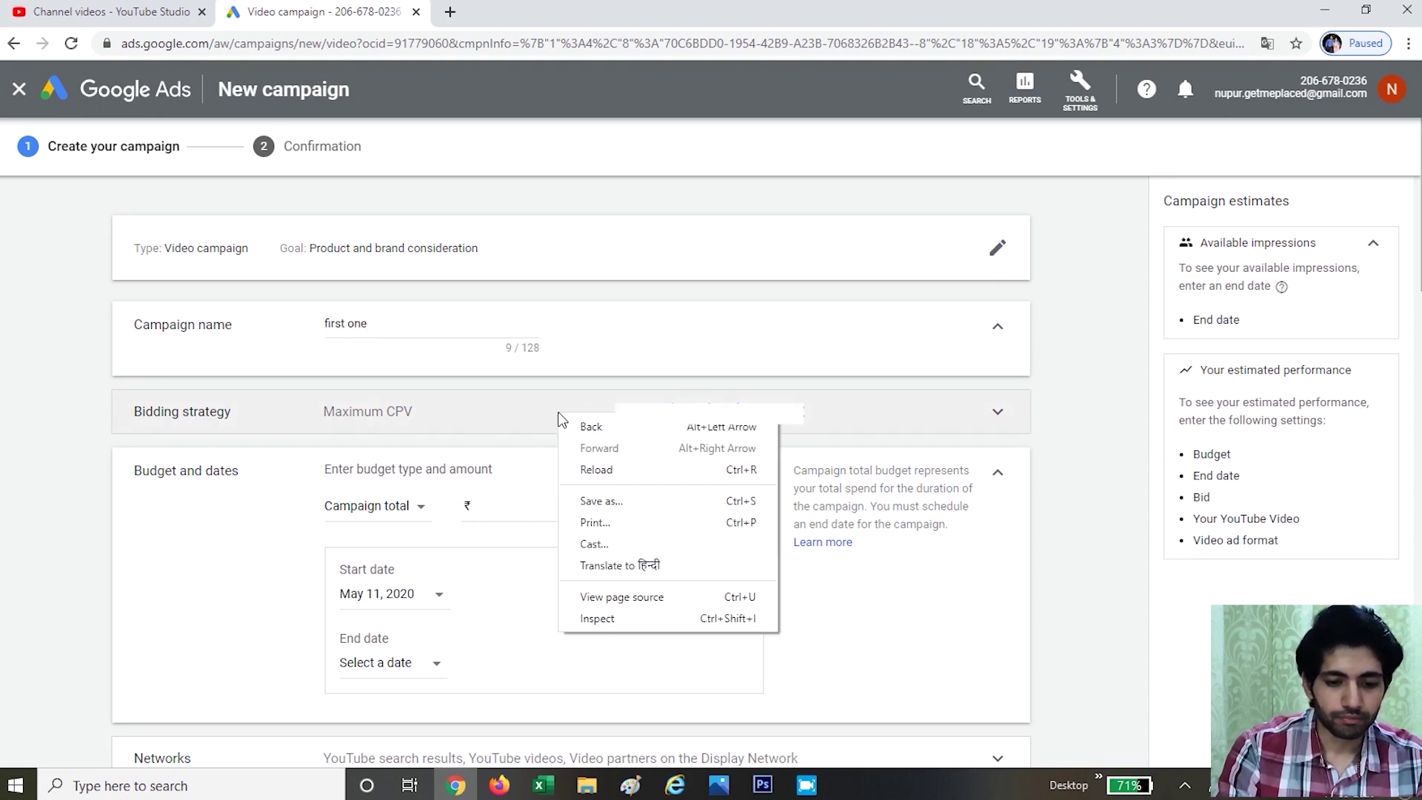
pyautogui.click(510, 413)
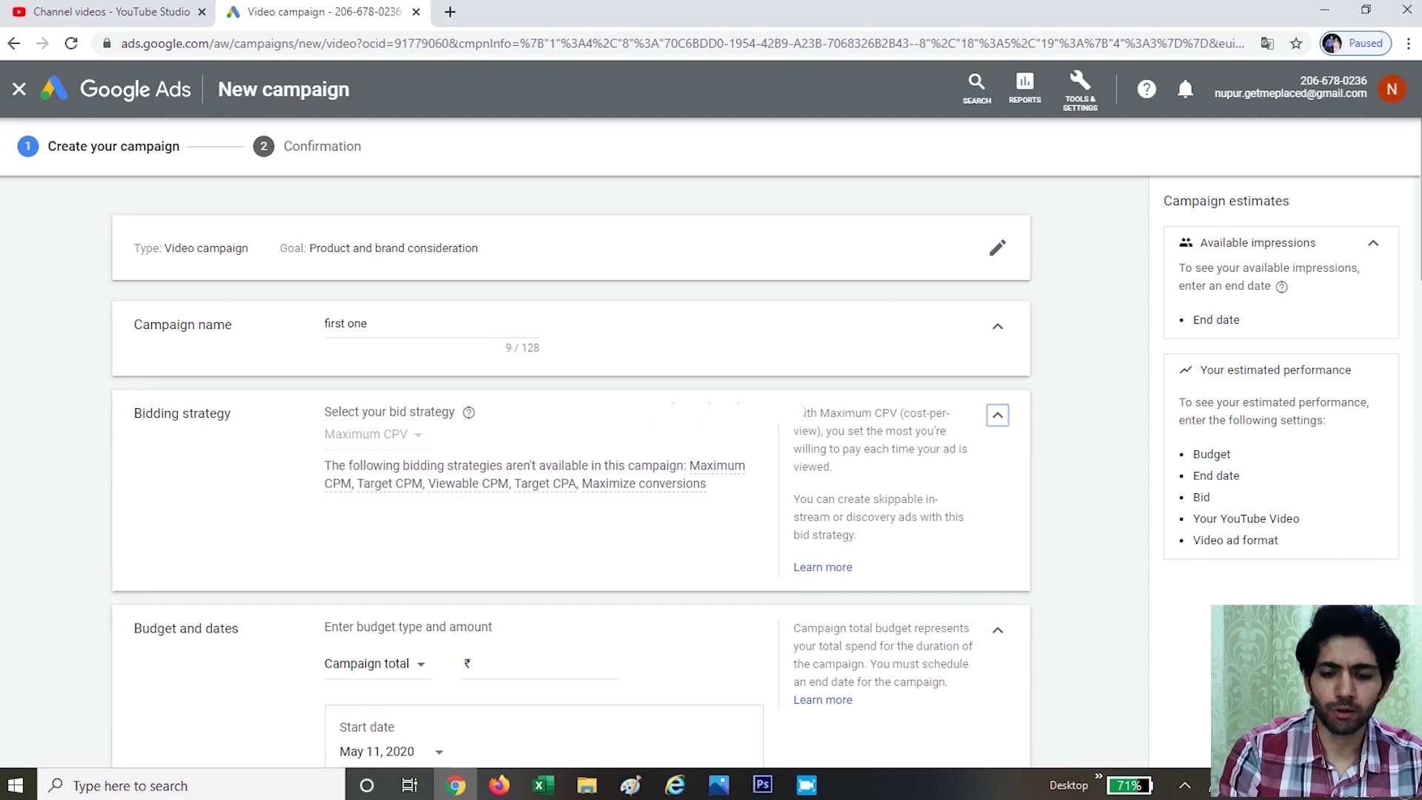
pyautogui.click(996, 416)
# - Set the campaign's budget type to Daily with an amount of ₹300
pyautogui.scroll(-2, 741, 426)
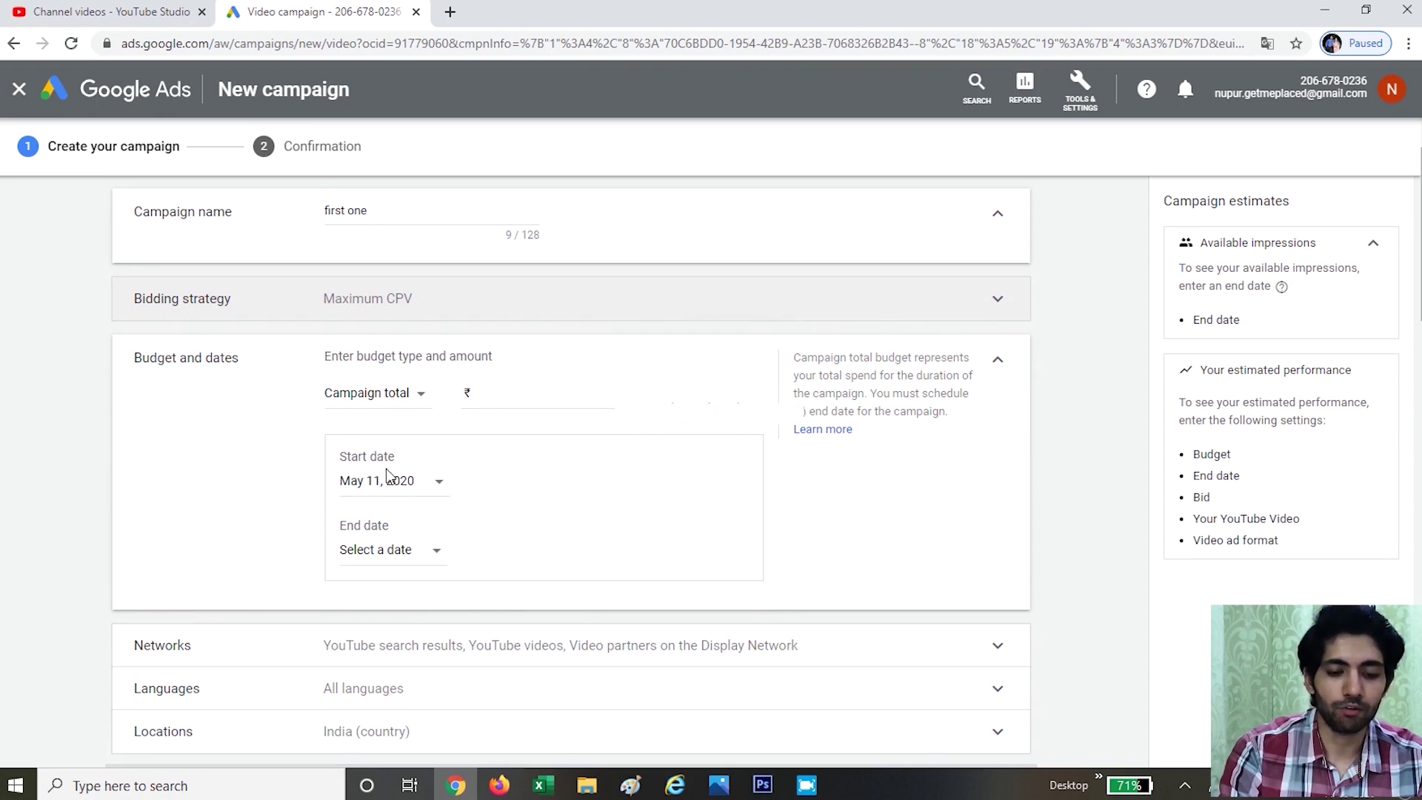
pyautogui.click(410, 396)
pyautogui.click(385, 415)
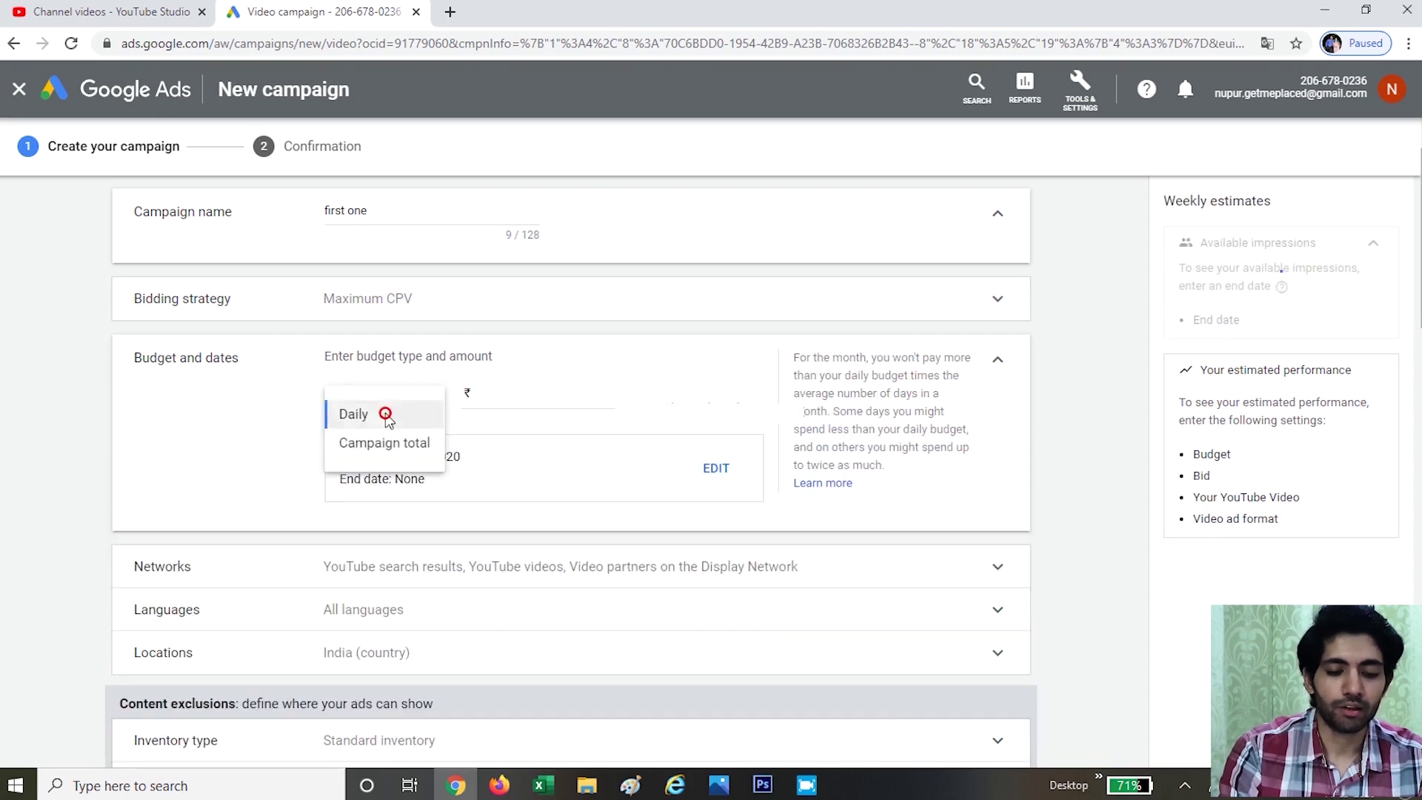
pyautogui.click(527, 393)
pyautogui.write('300')
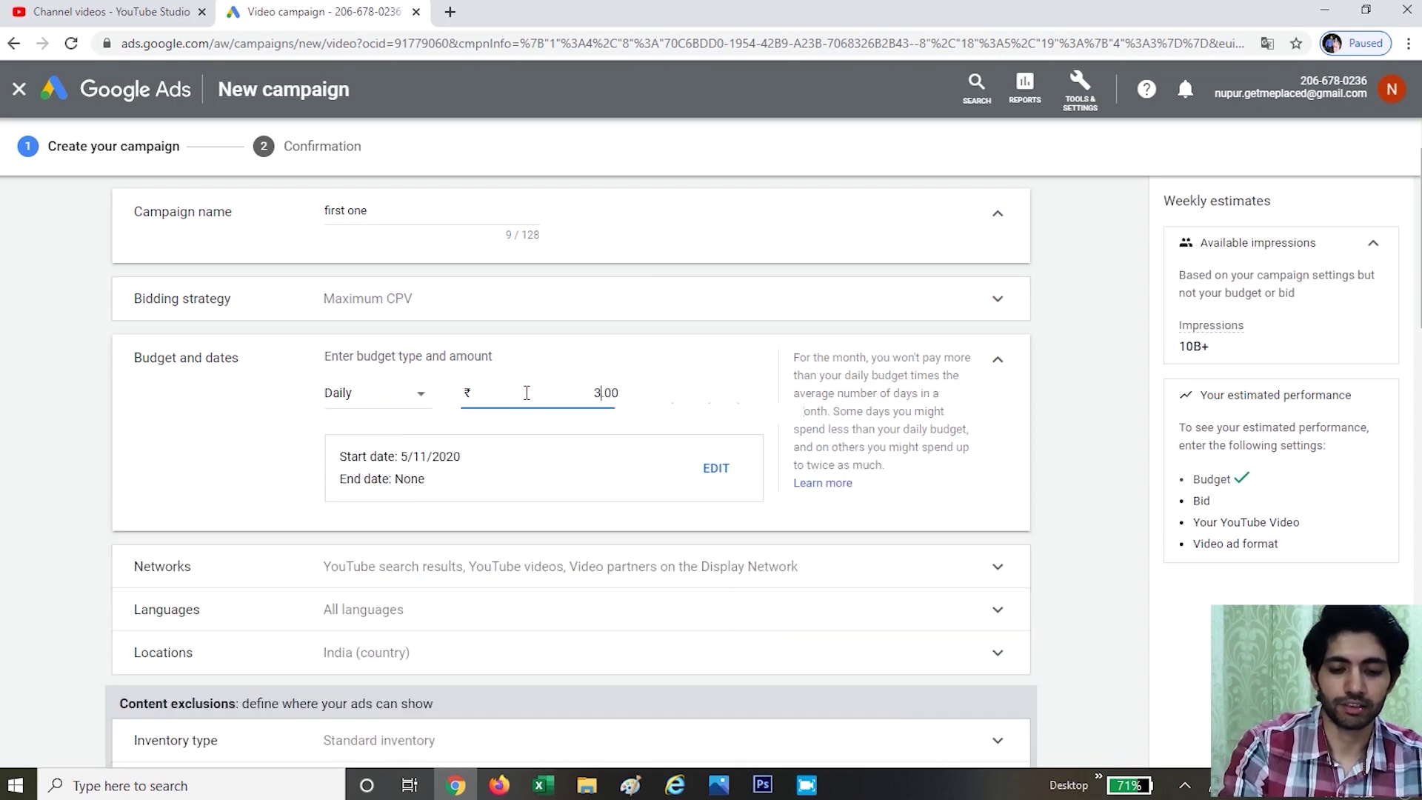
pyautogui.click(1066, 465)
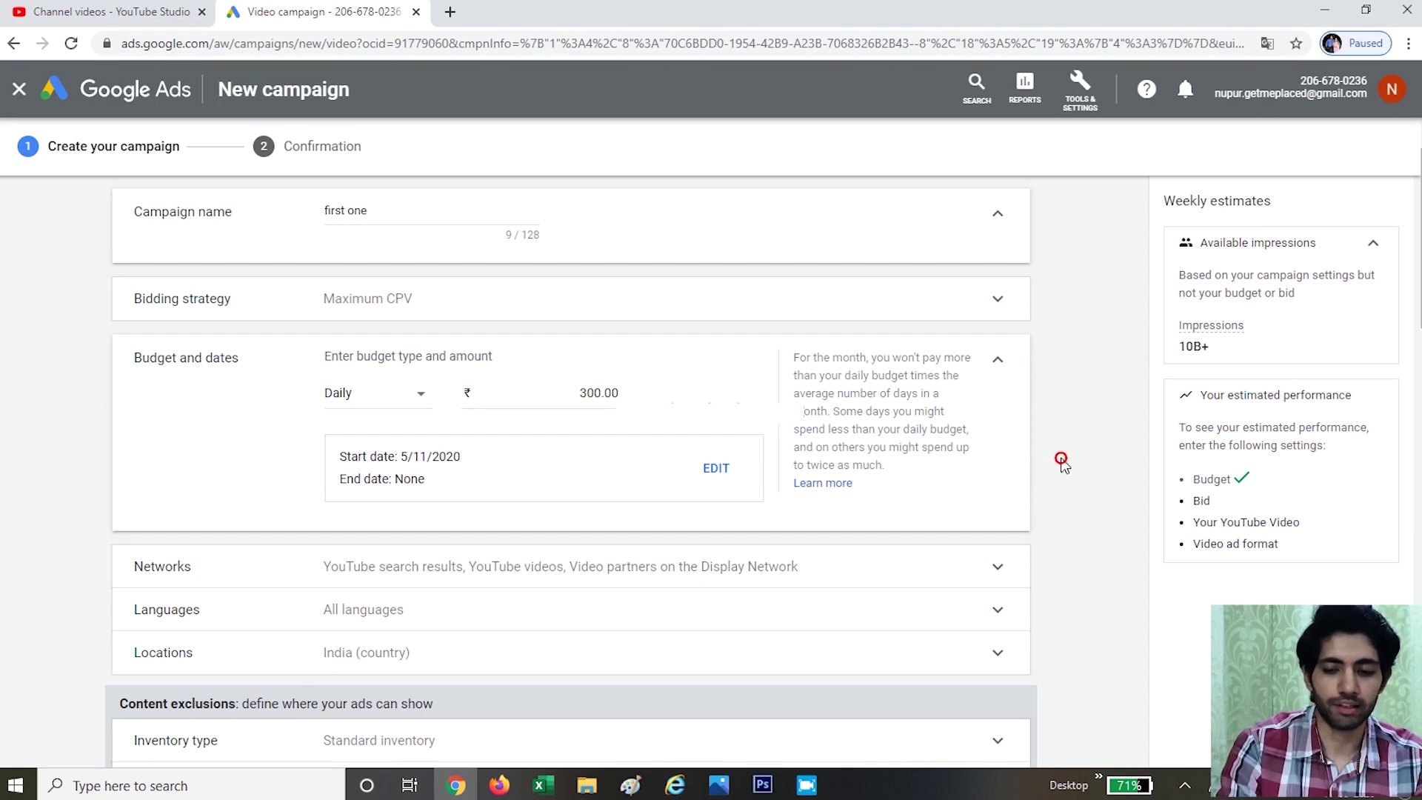
# - Exclude video partners on the Display Network from the campaign's networks
pyautogui.scroll(-3, 1065, 465)
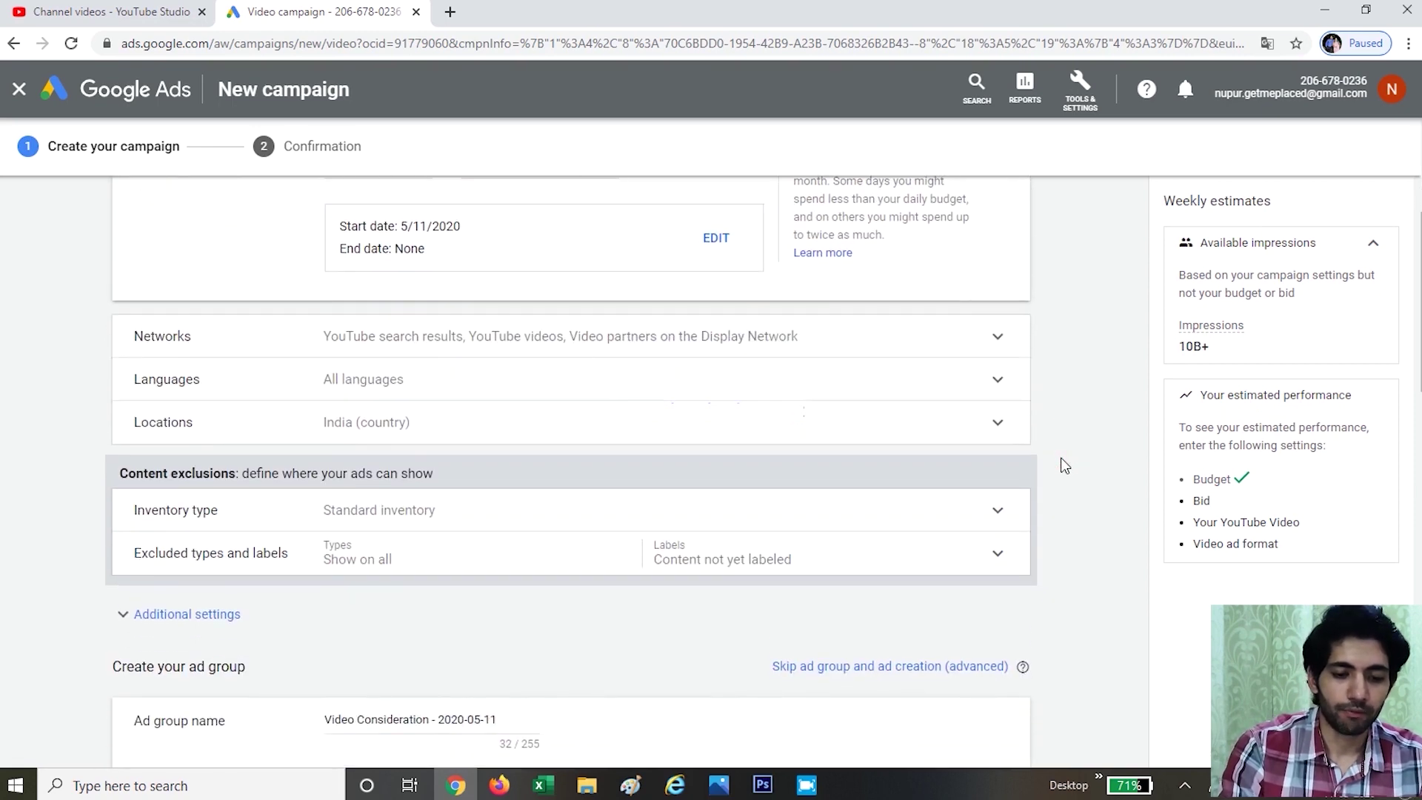
pyautogui.scroll(-1, 1065, 465)
pyautogui.click(755, 262)
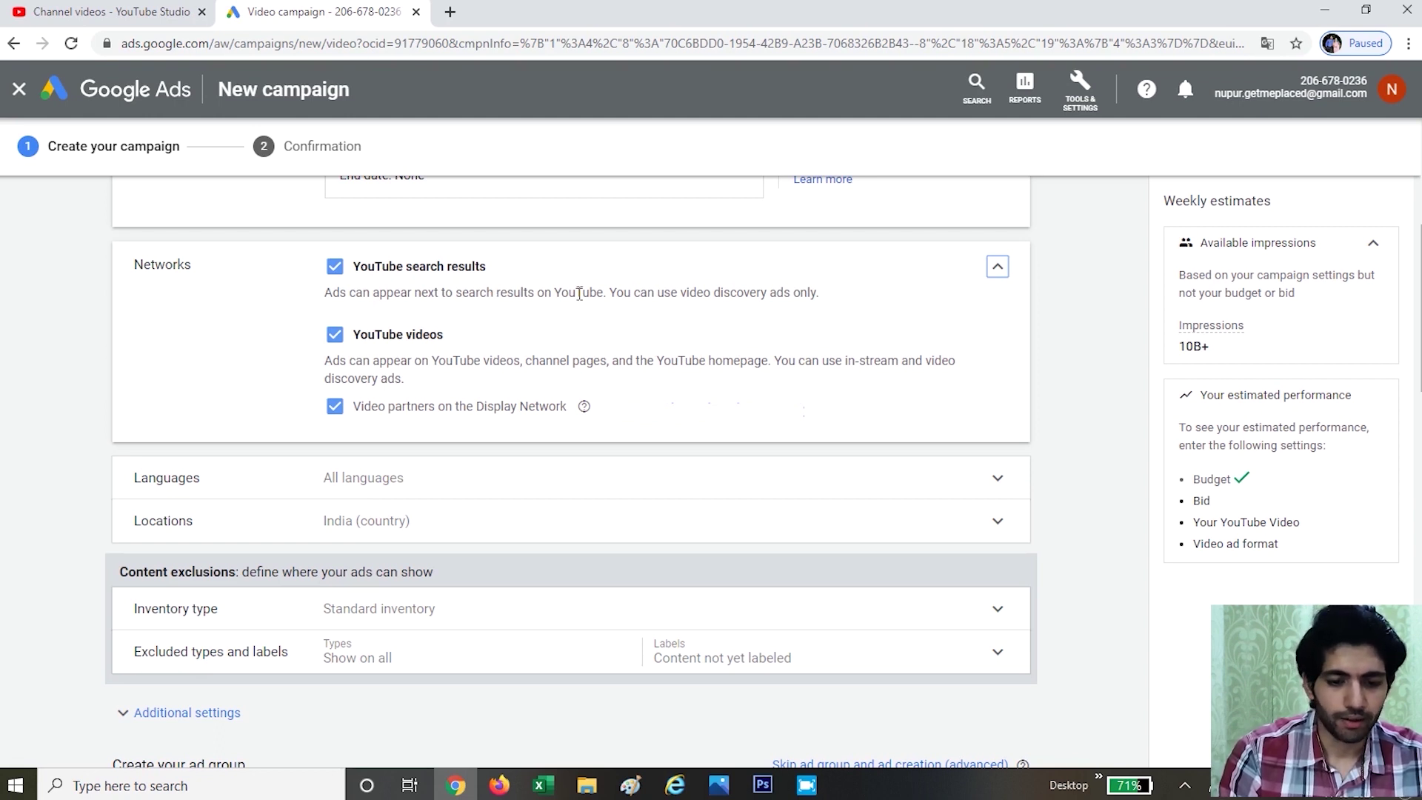
pyautogui.scroll(-1, 459, 345)
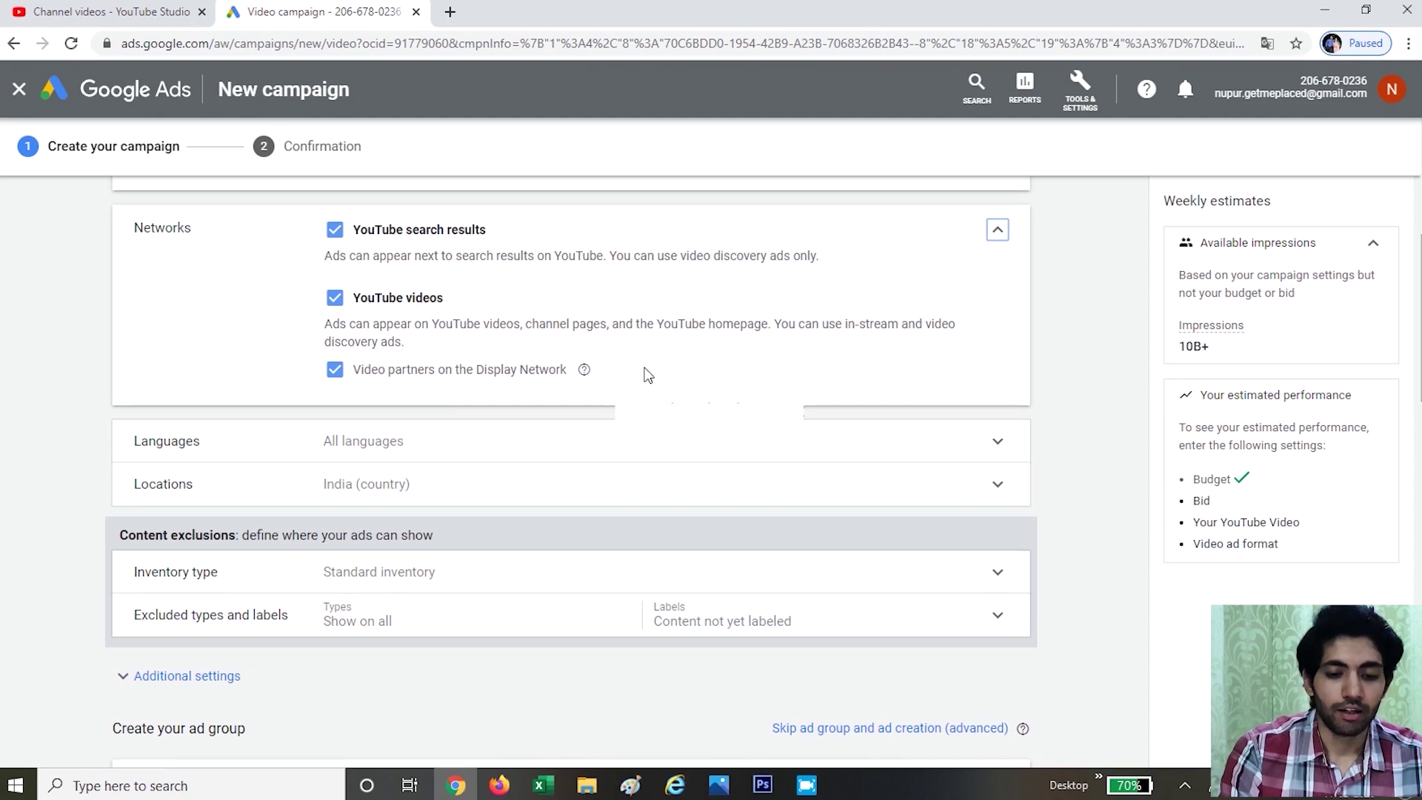
pyautogui.scroll(-1, 645, 375)
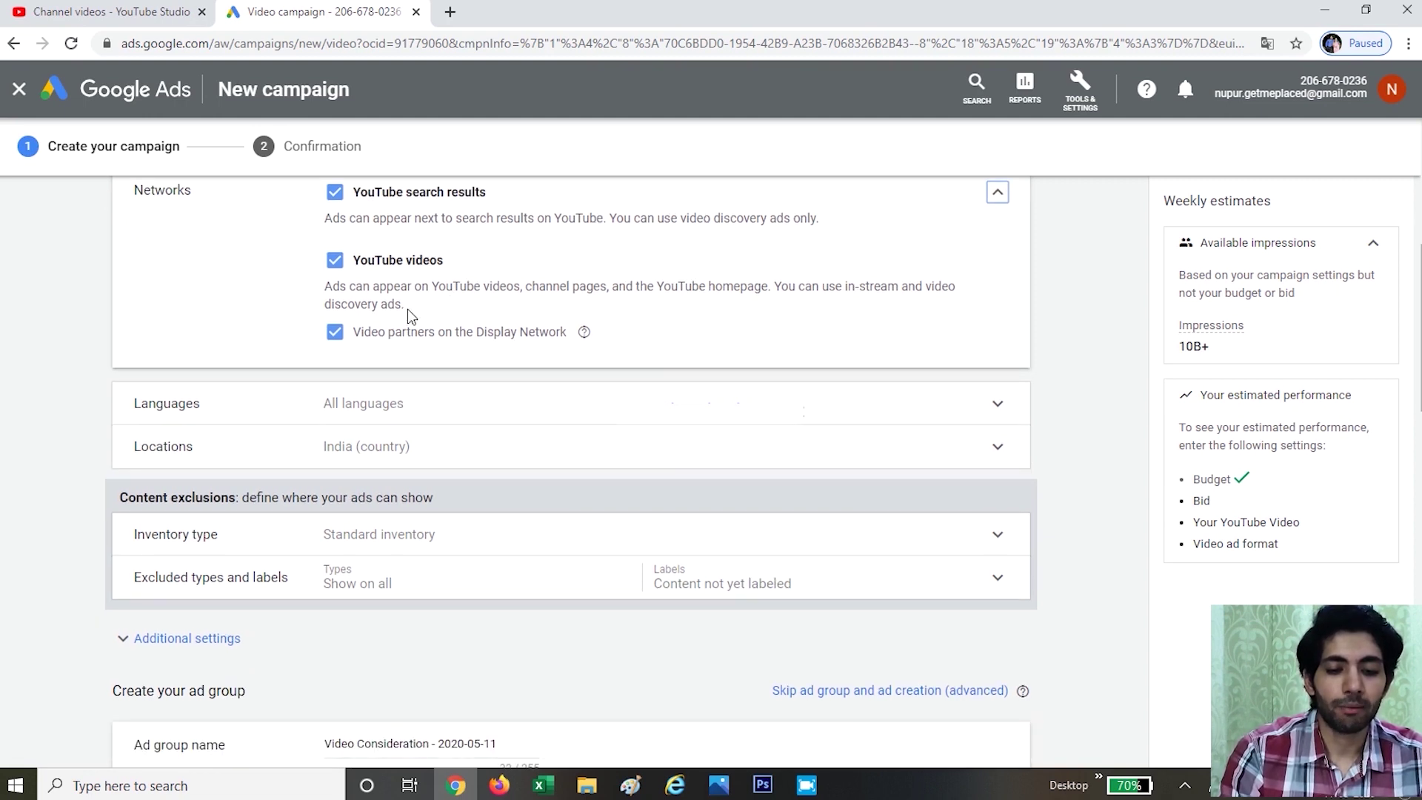
pyautogui.click(335, 332)
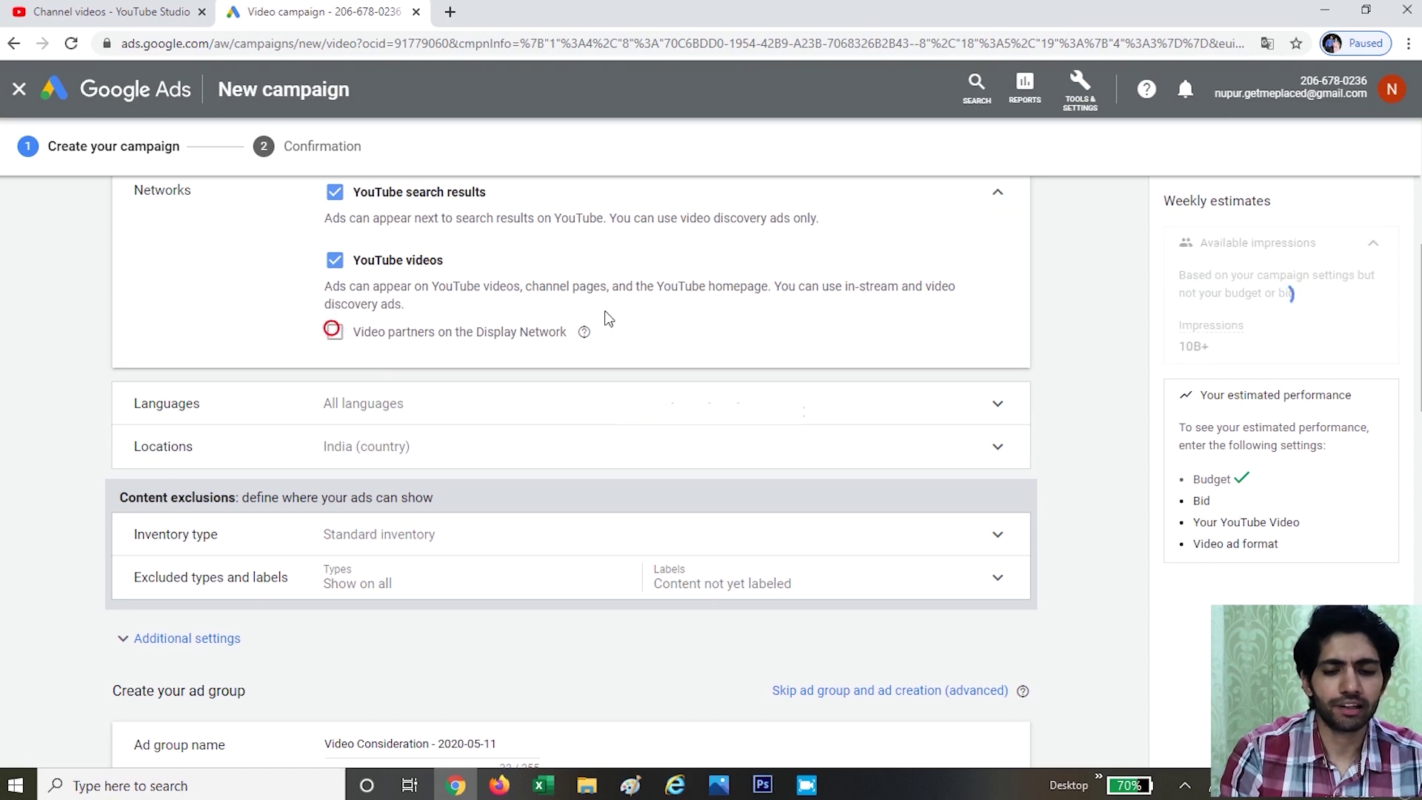
# - Expand the campaign's language settings to examine which customer languages are targeted
pyautogui.scroll(-1, 616, 310)
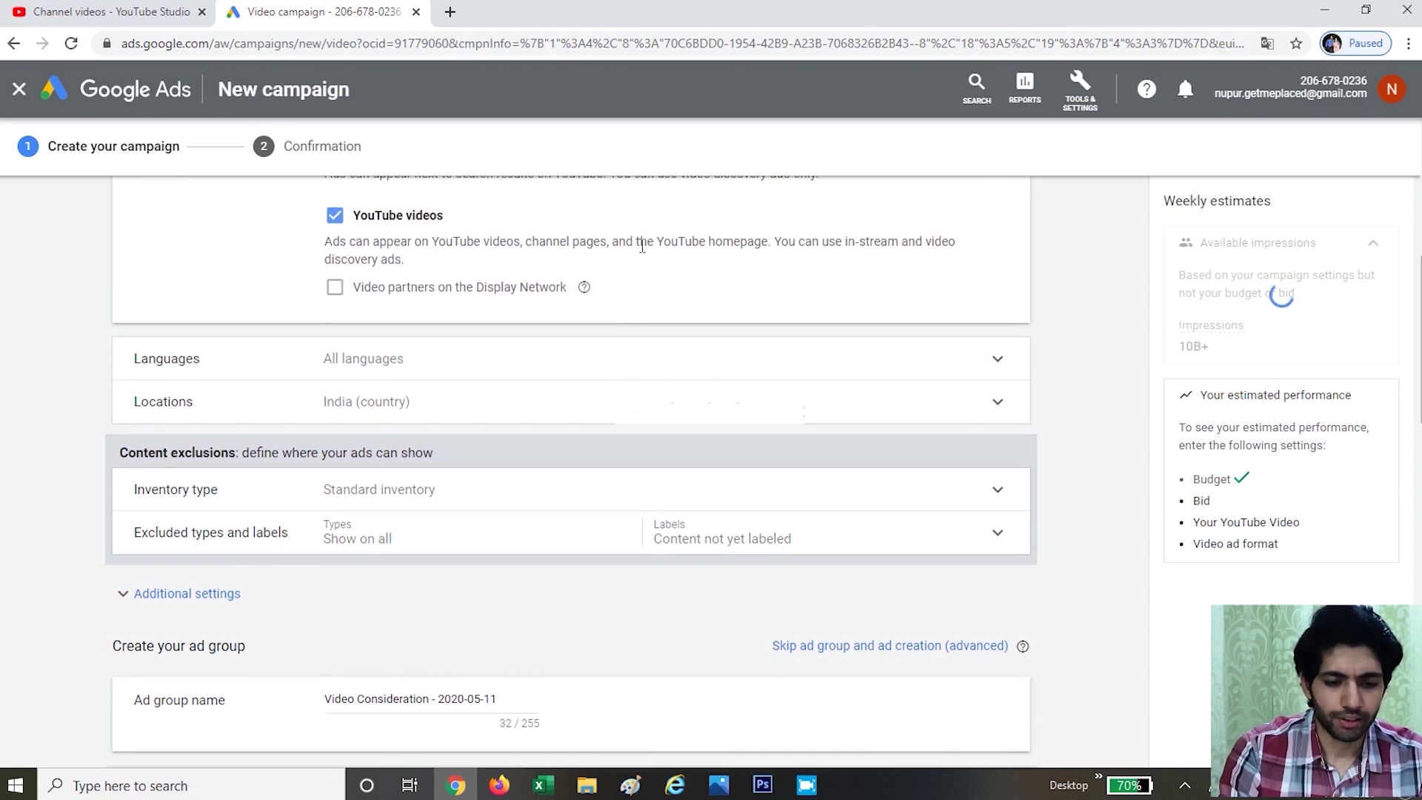
pyautogui.scroll(-1, 642, 249)
pyautogui.scroll(-1, 629, 256)
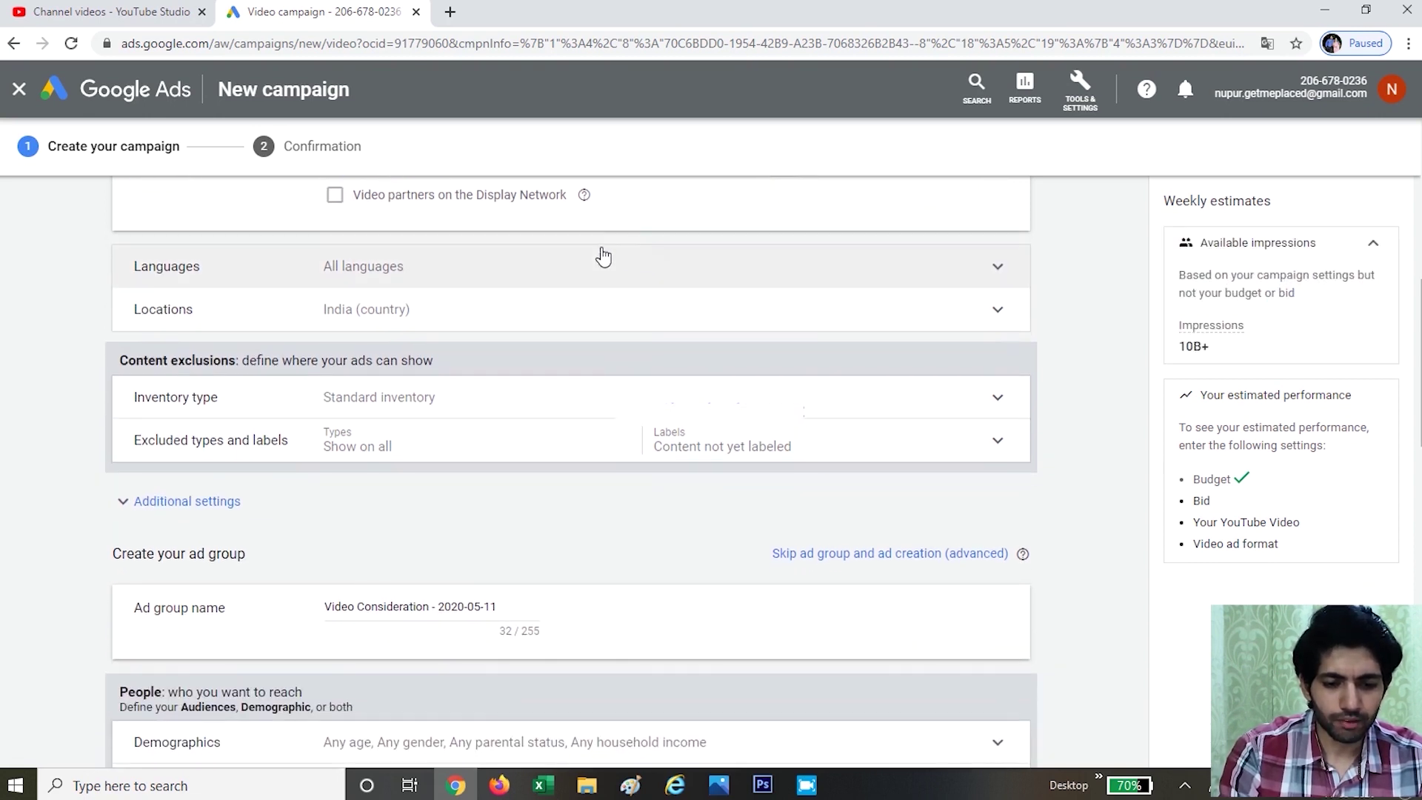
pyautogui.click(680, 267)
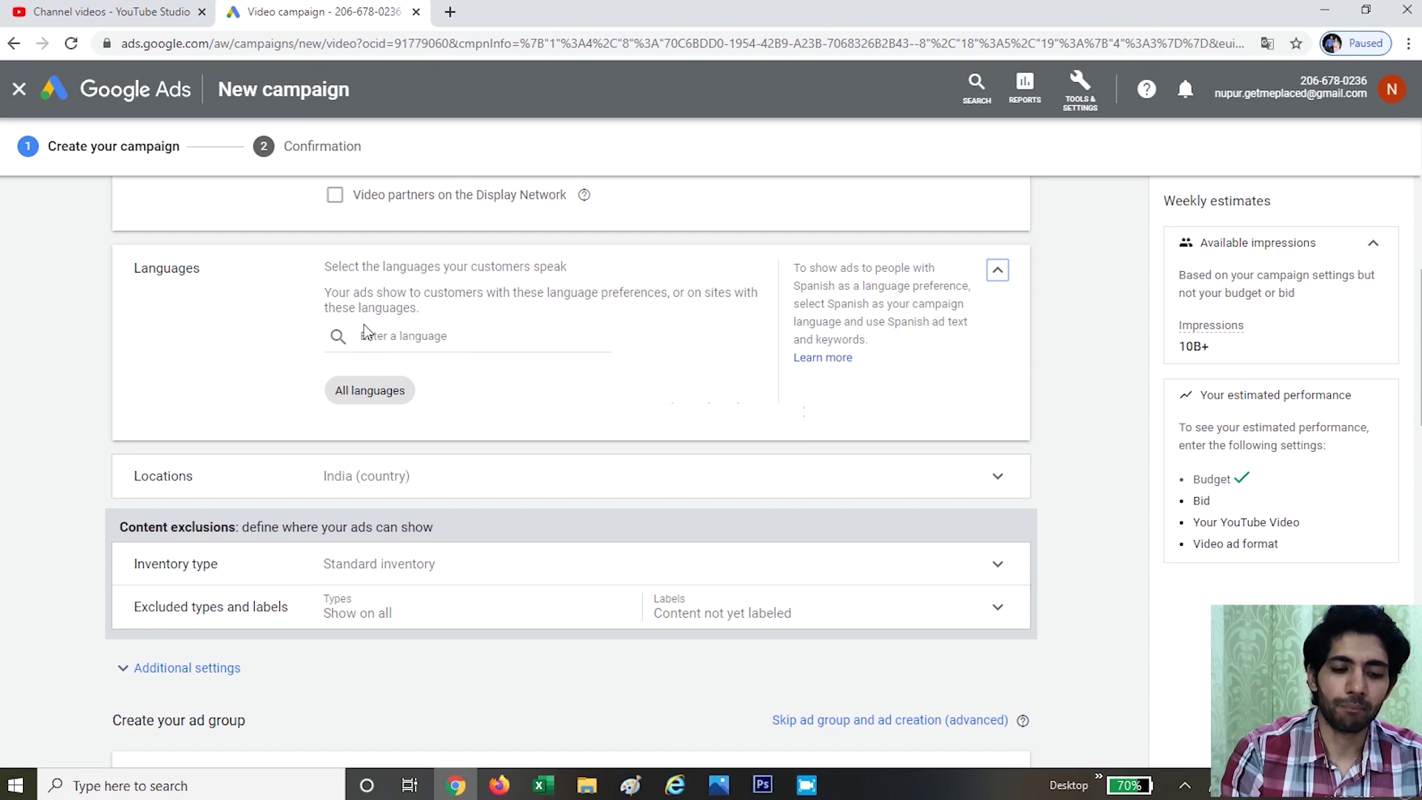
# - Set the campaign's location targeting to Enter another location
pyautogui.scroll(-1, 622, 362)
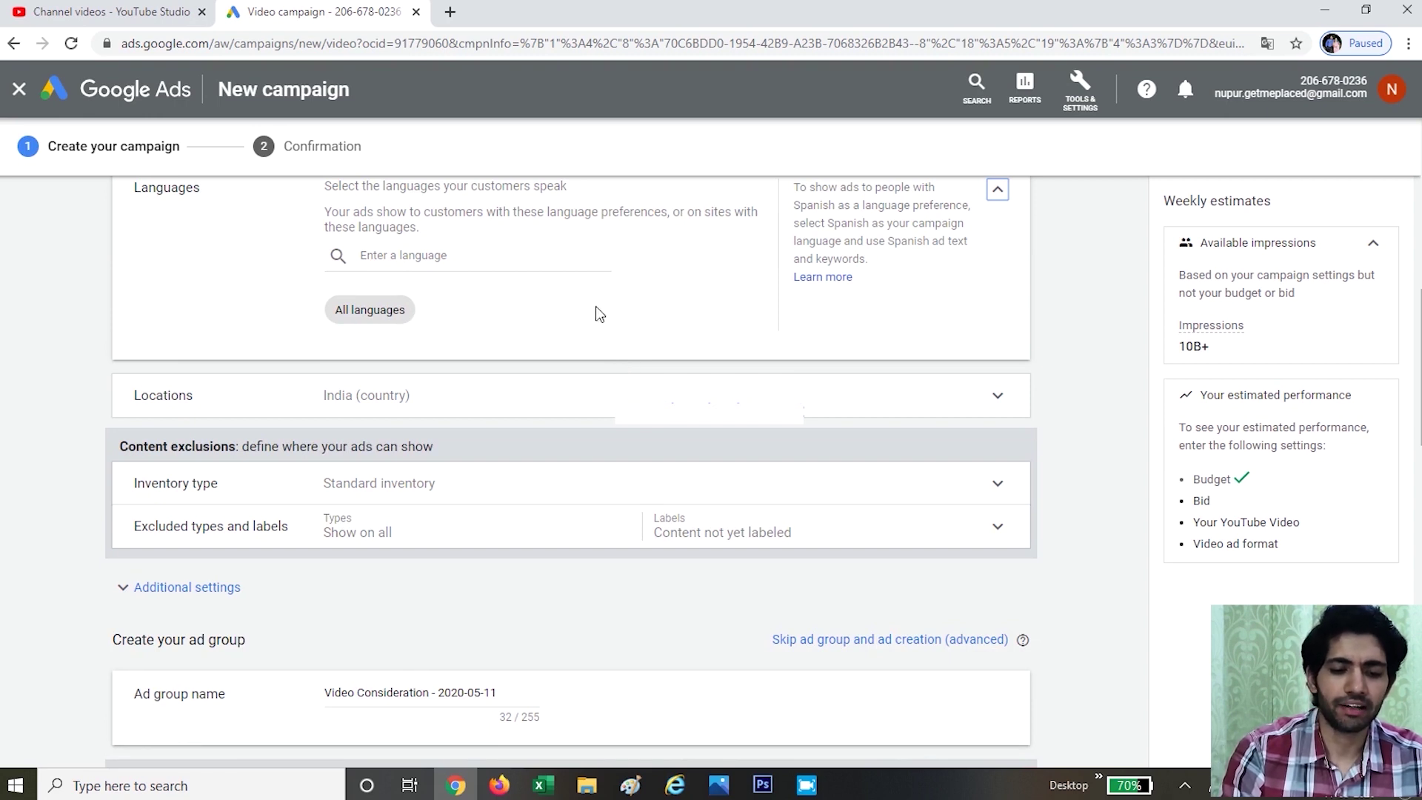
pyautogui.scroll(-1, 597, 310)
pyautogui.click(454, 323)
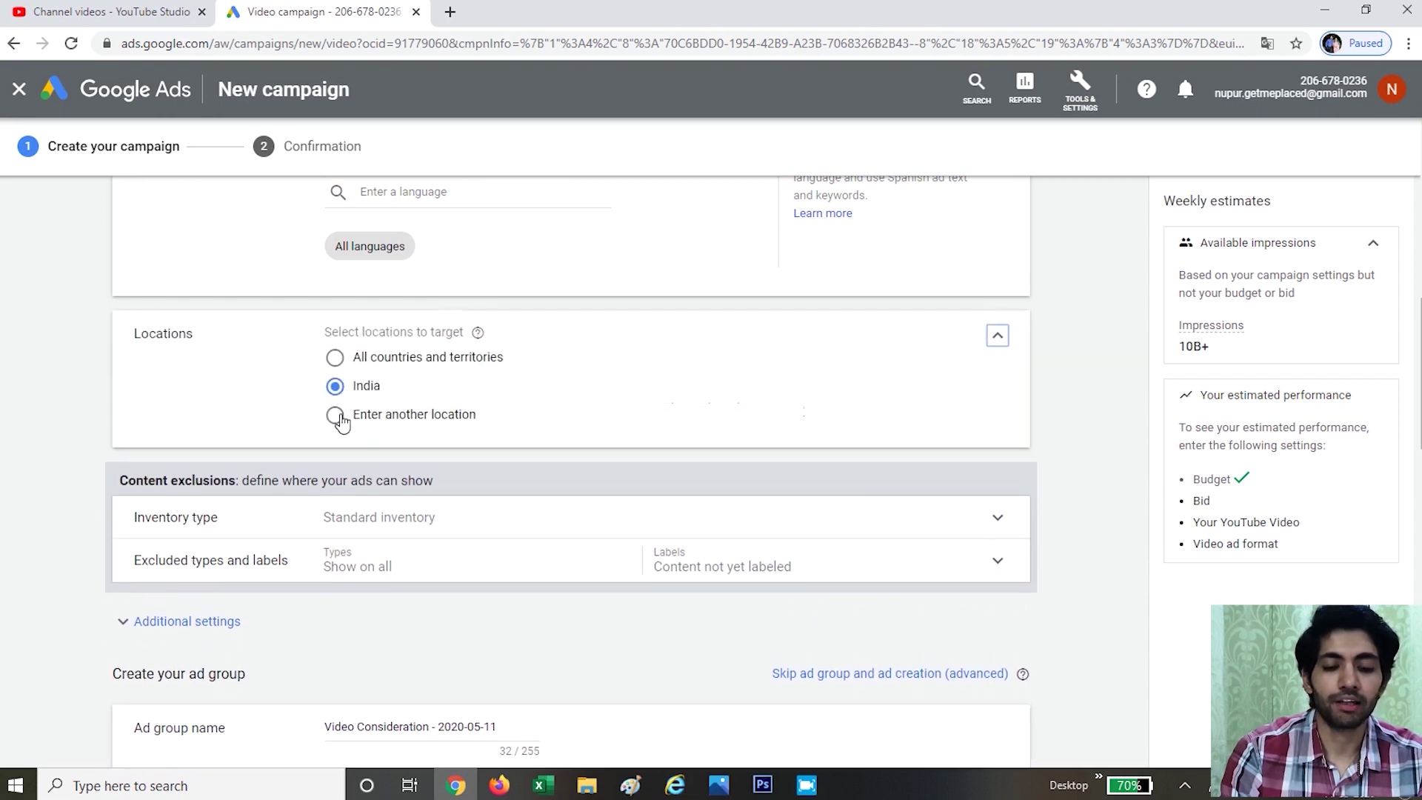
pyautogui.click(338, 418)
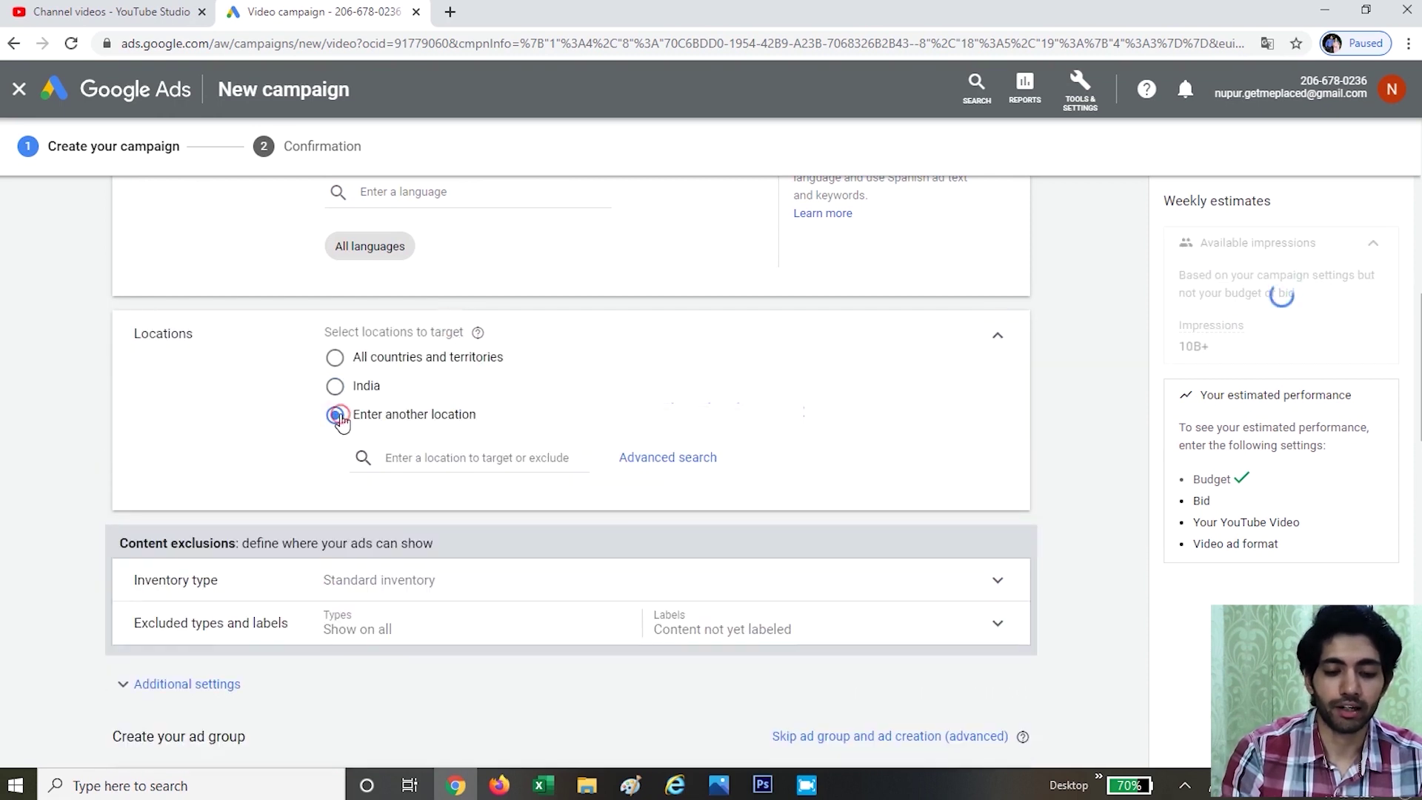
pyautogui.press('super+Tab')
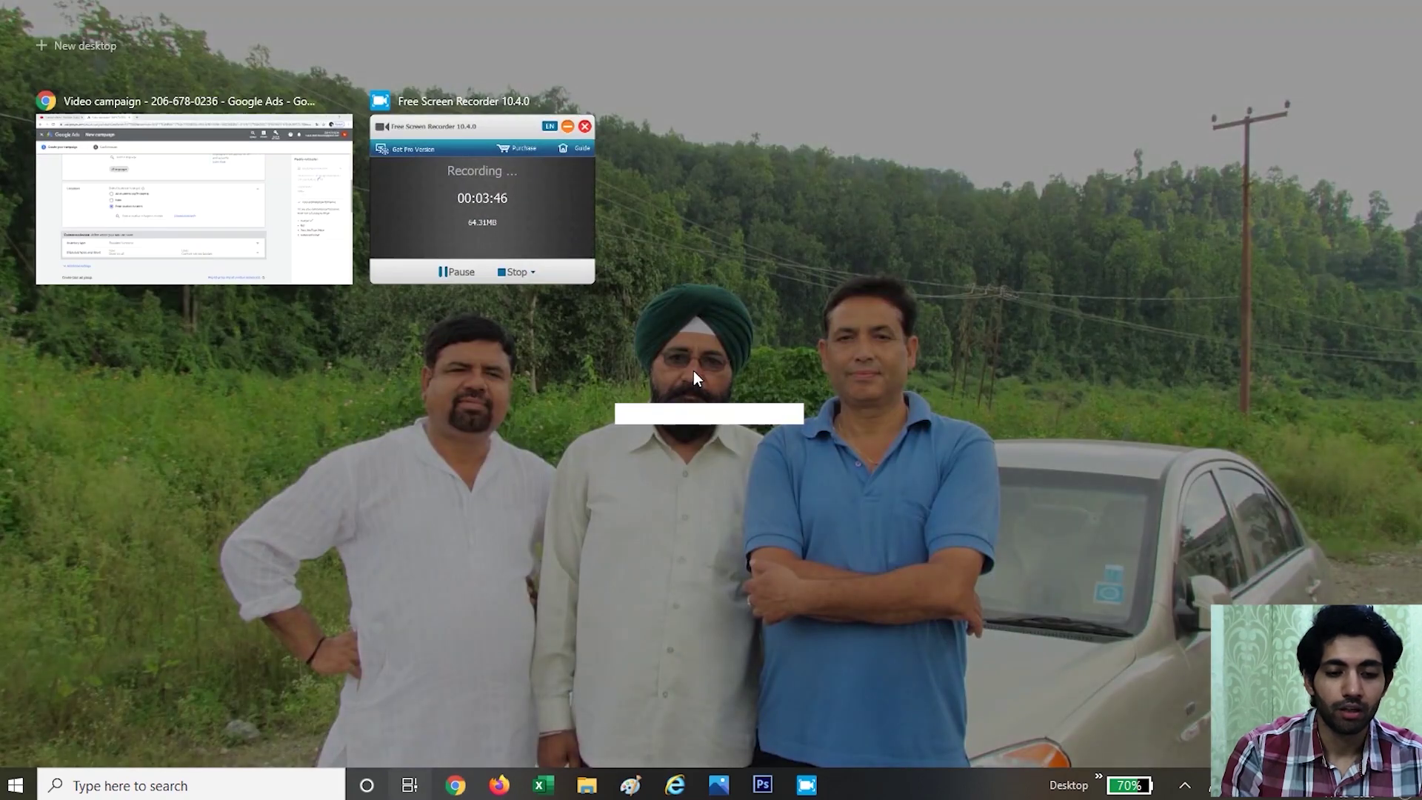
pyautogui.click(287, 178)
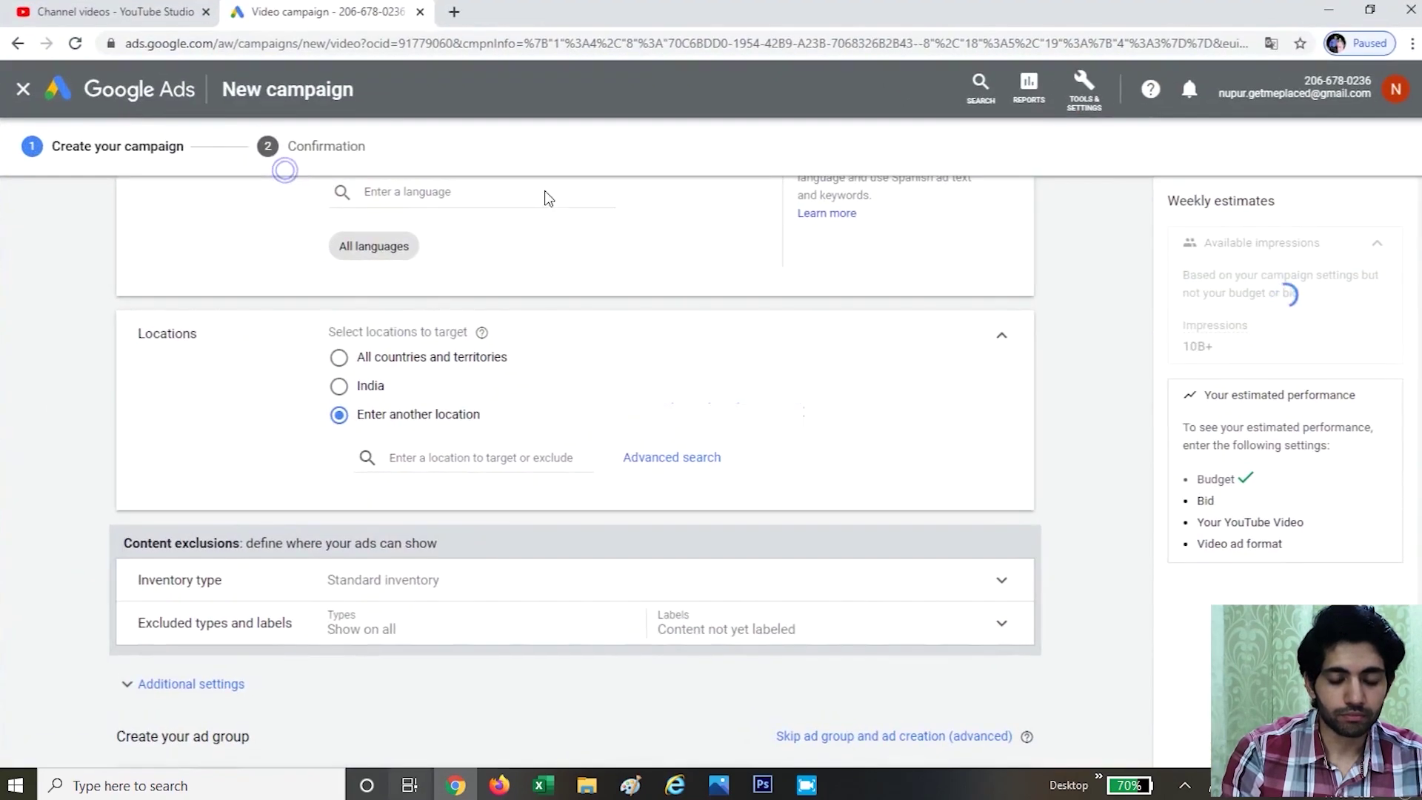
# - Add India, Nepal, Myanmar (Burma) and Pakistan as the campaign's targeted countries, and try to add Bhutan as well
pyautogui.scroll(-1, 503, 353)
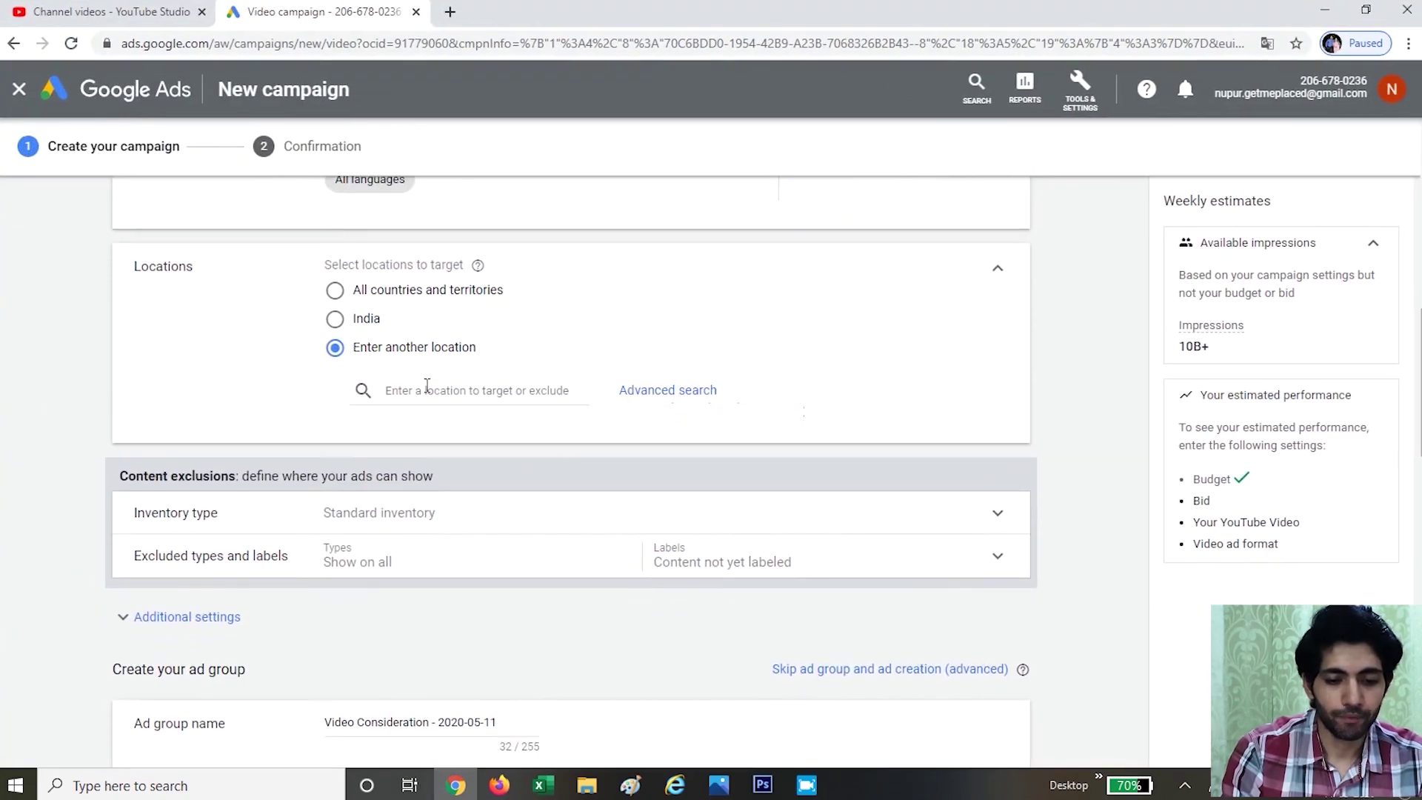
pyautogui.click(426, 387)
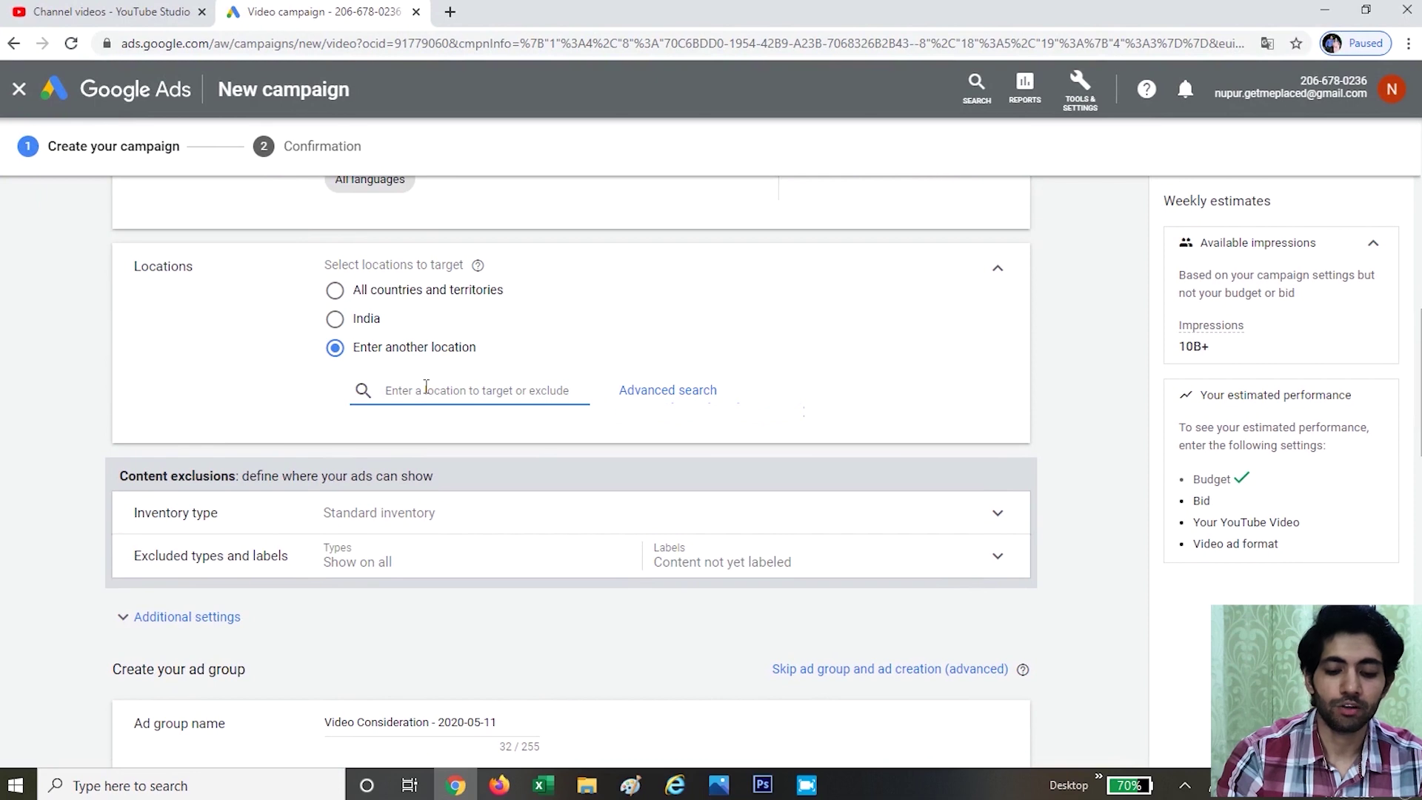
pyautogui.write('india')
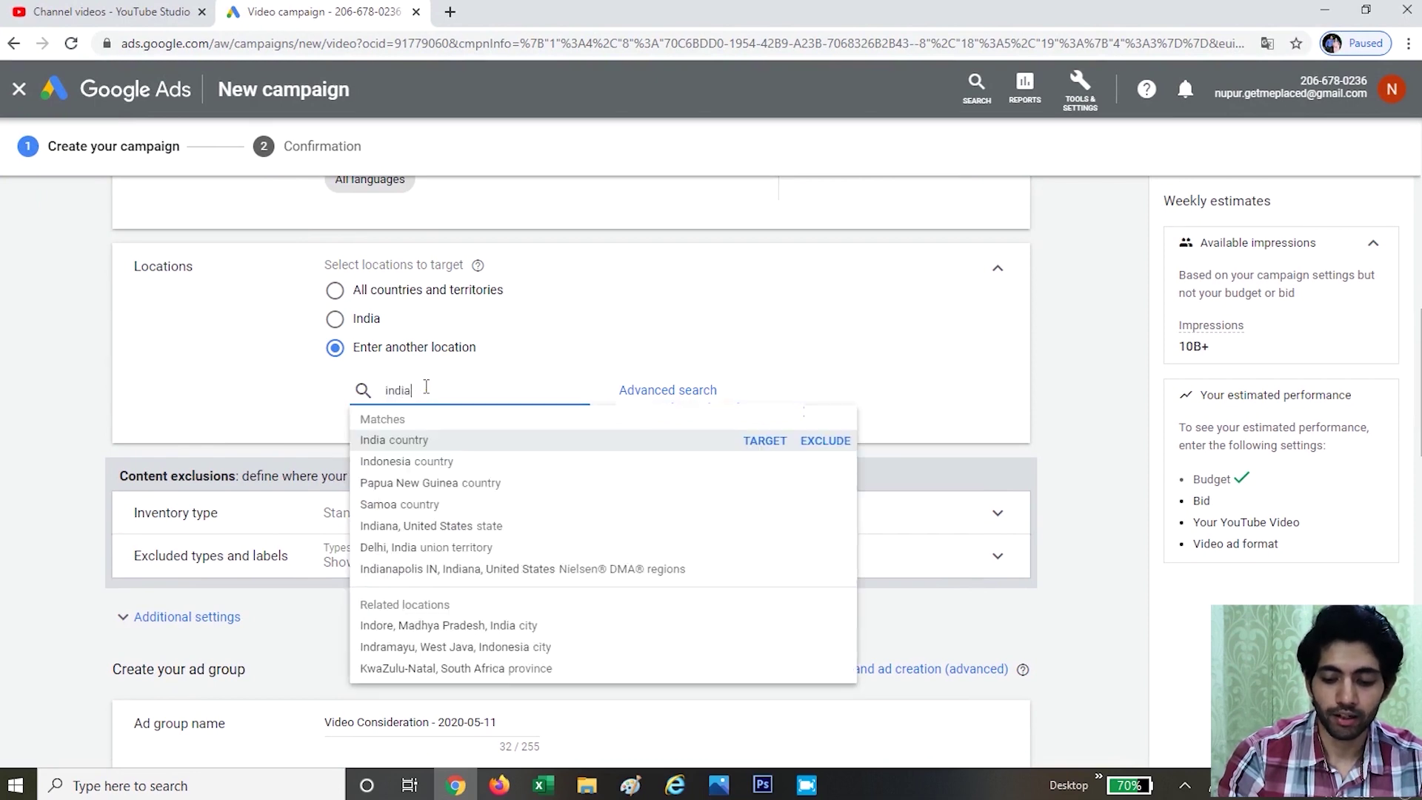
pyautogui.press('Return')
pyautogui.write('nepal')
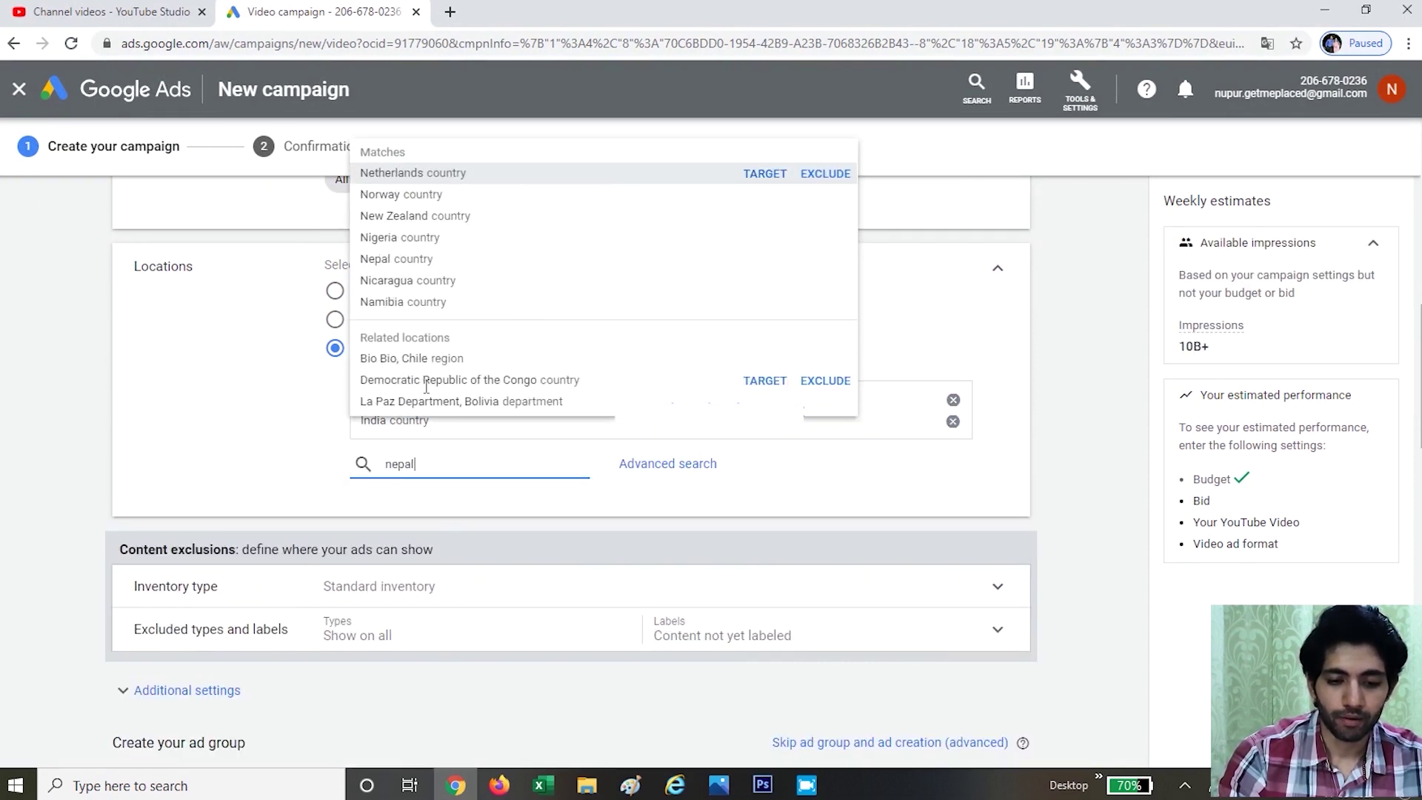
pyautogui.press('Return')
pyautogui.write('bhutan')
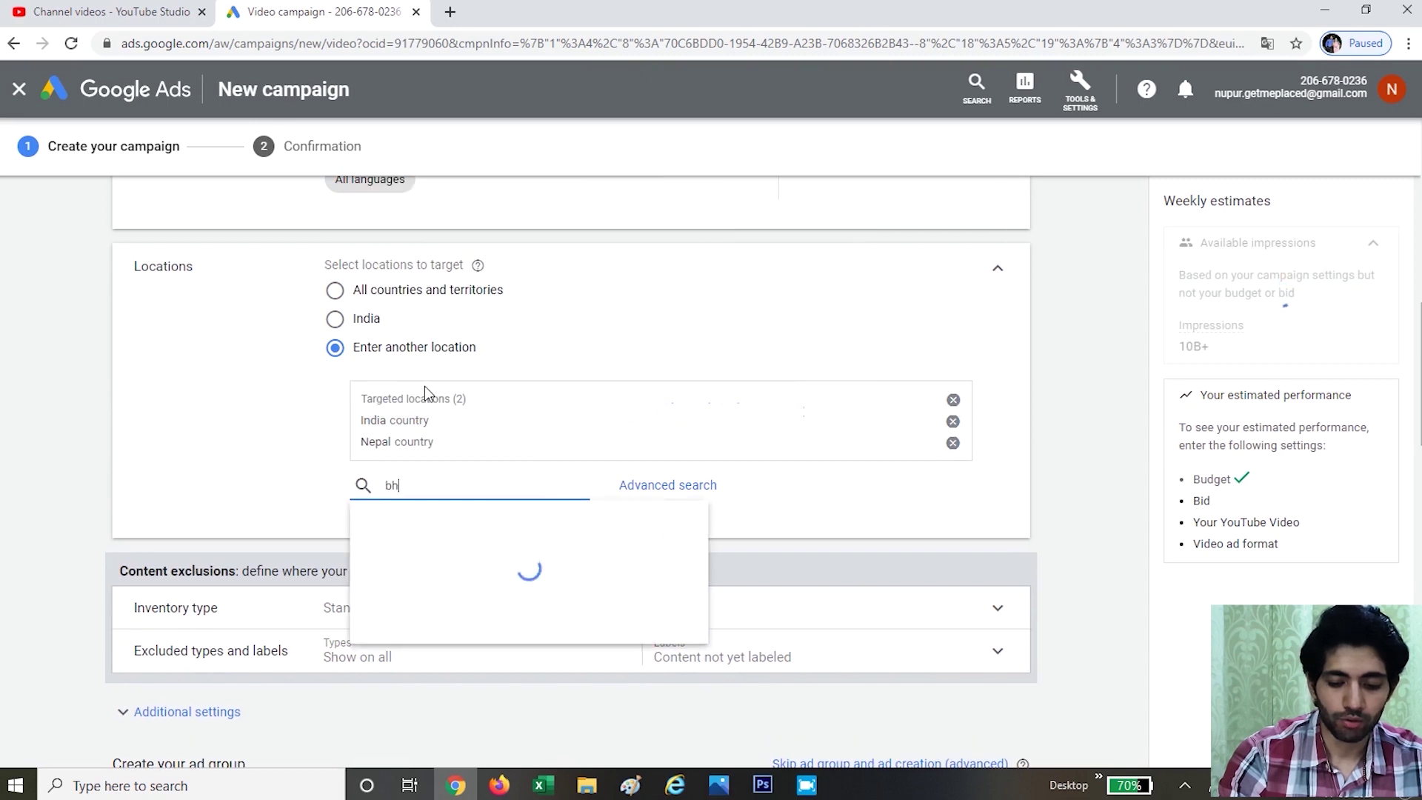
pyautogui.press('Return')
pyautogui.write('myanmar')
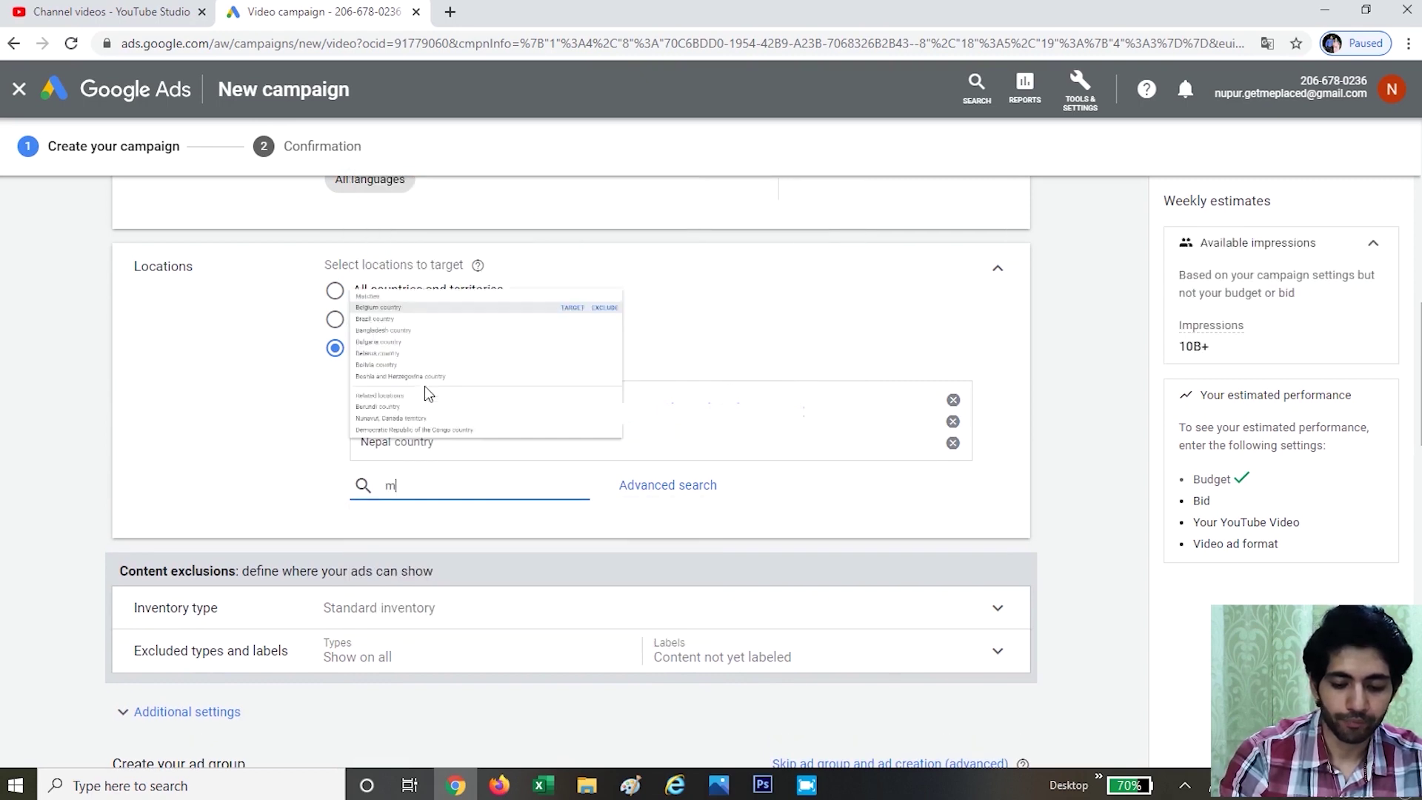
pyautogui.press('Return')
pyautogui.write('pakistan')
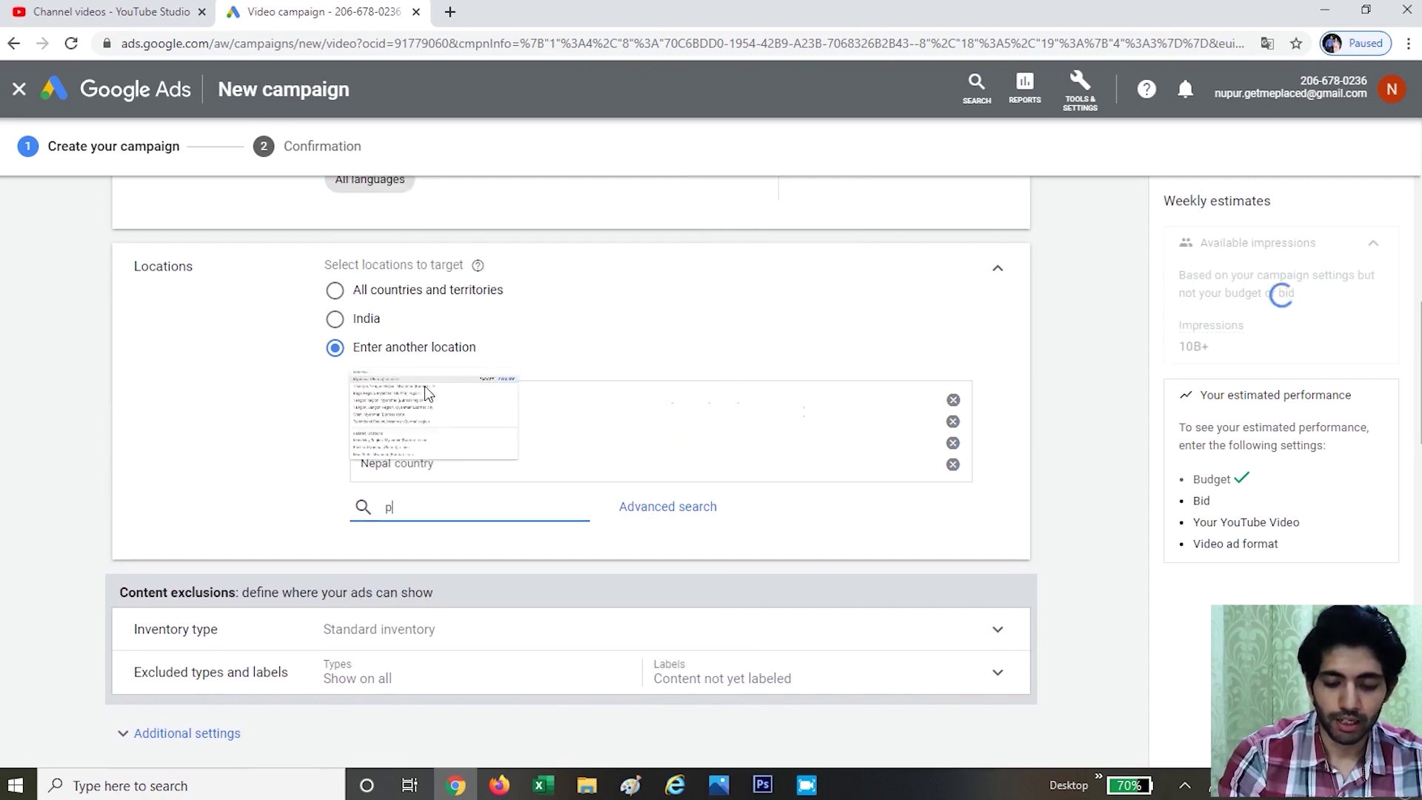
pyautogui.press('Return')
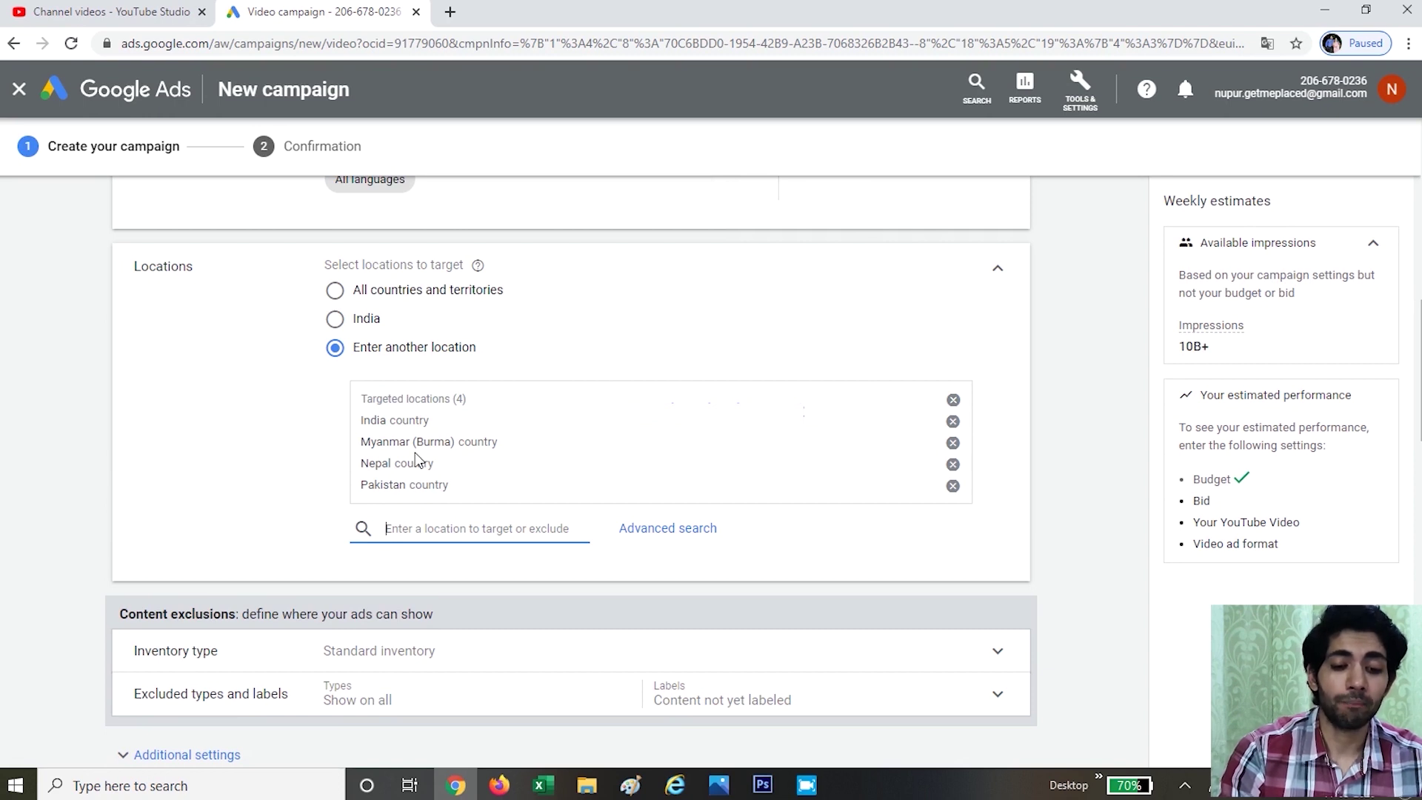
pyautogui.scroll(-1, 416, 459)
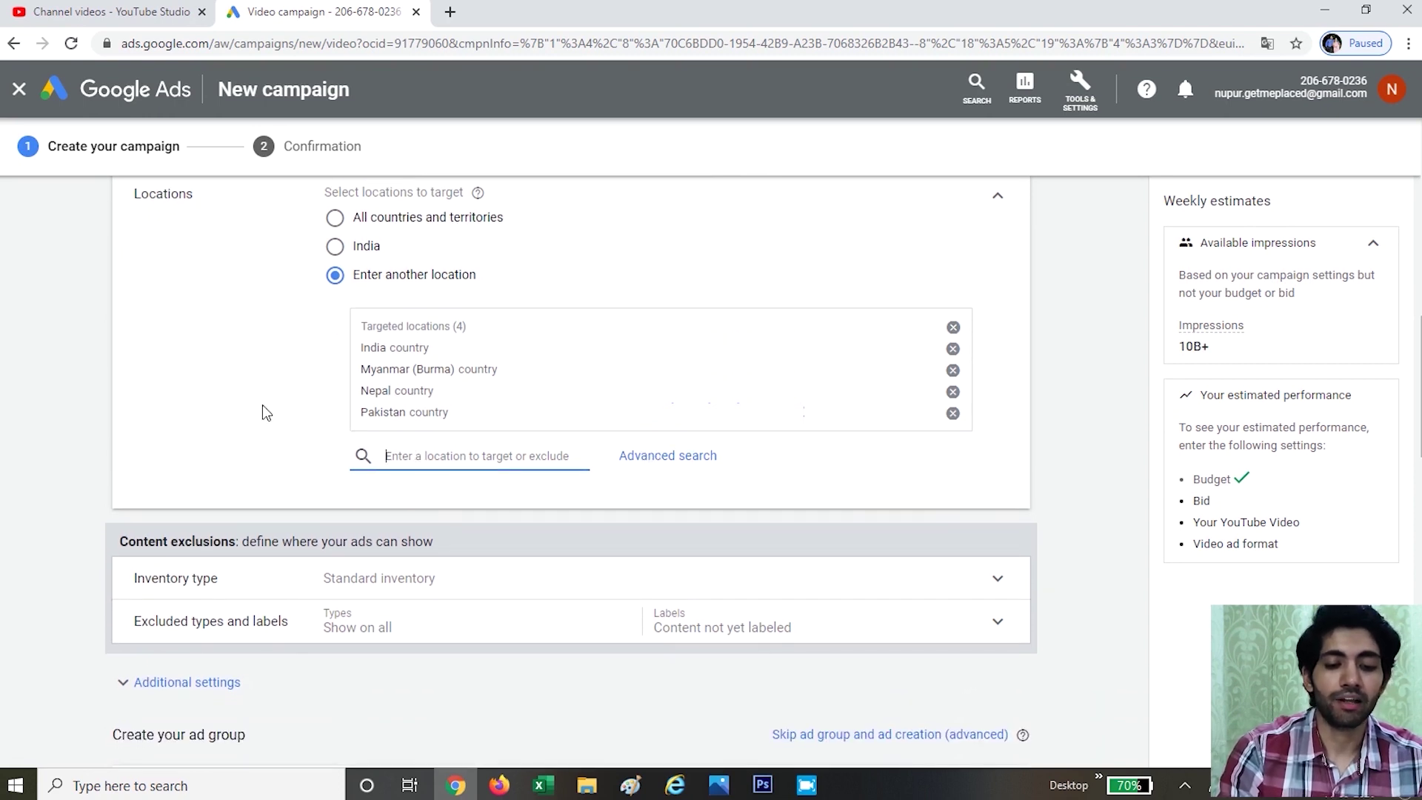
pyautogui.click(262, 405)
# - Examine the inventory type options under the content exclusions, then collapse them without changing the selection
pyautogui.scroll(-1, 296, 386)
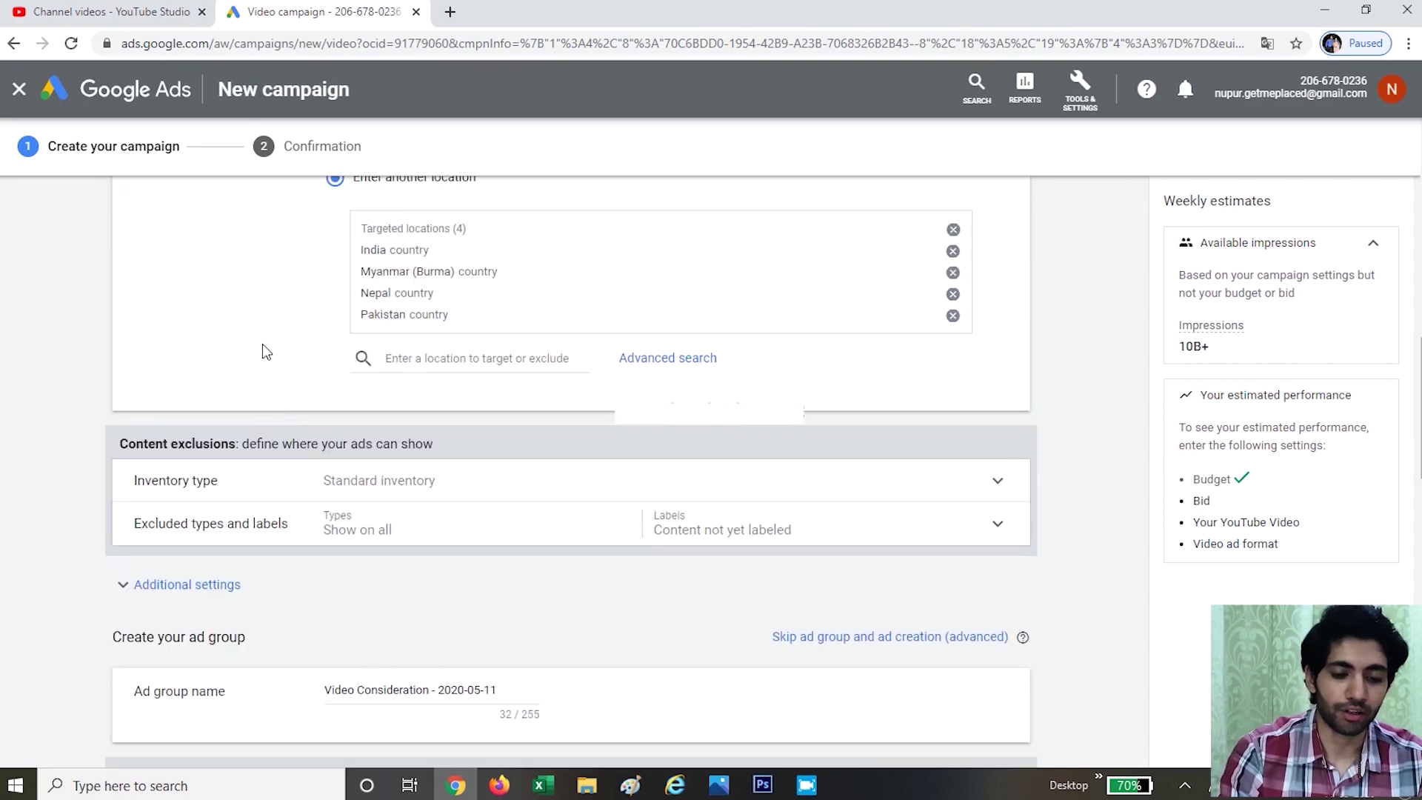
pyautogui.scroll(-1, 264, 345)
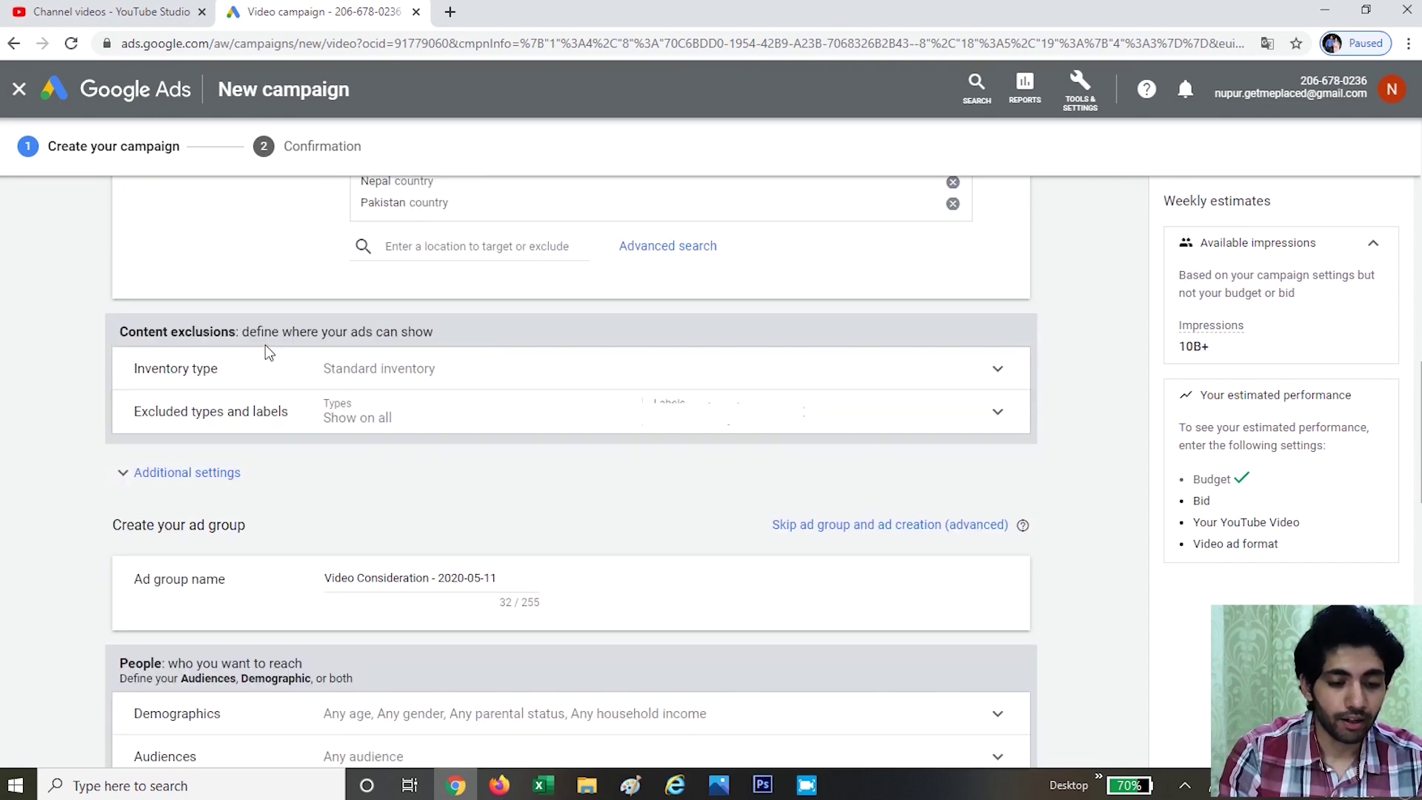
pyautogui.click(849, 362)
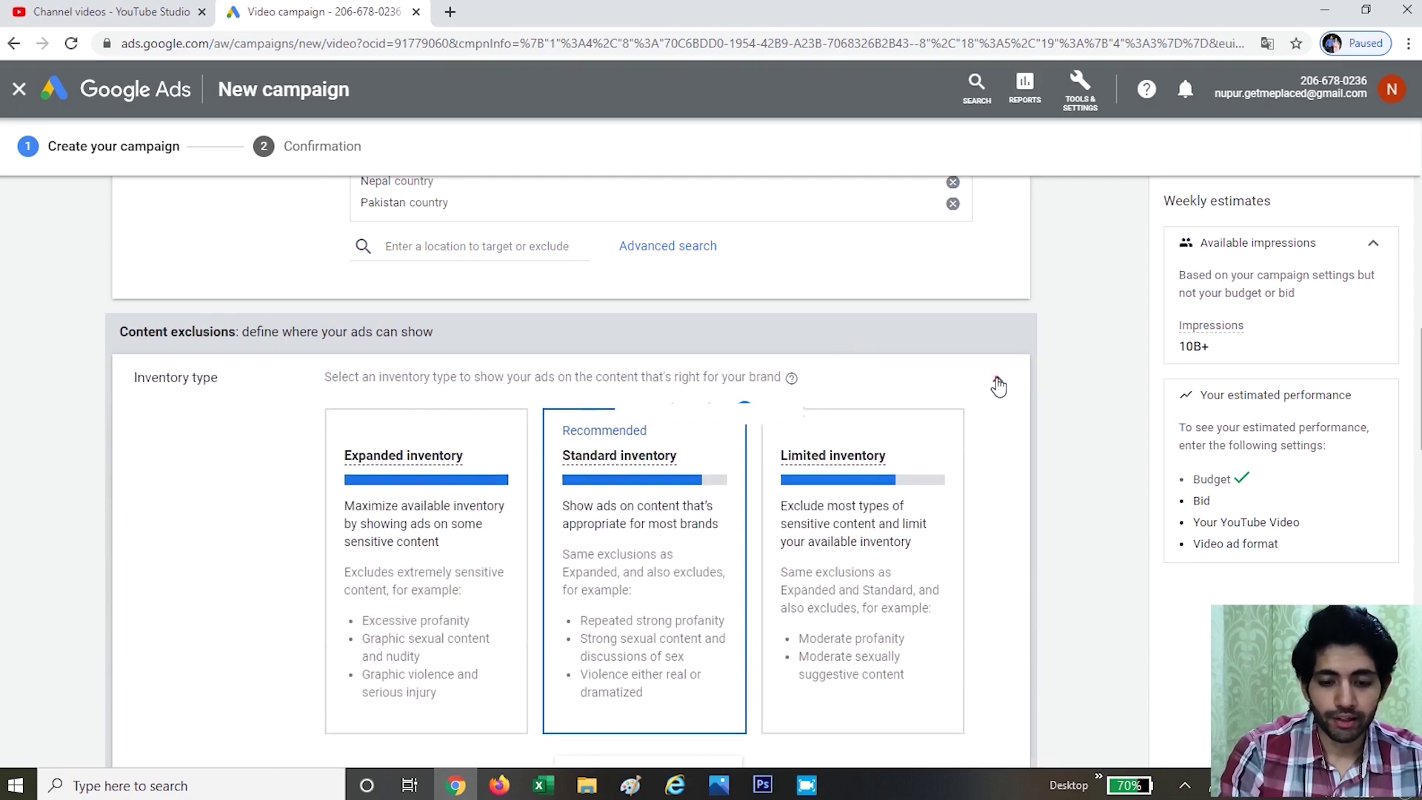
pyautogui.click(997, 385)
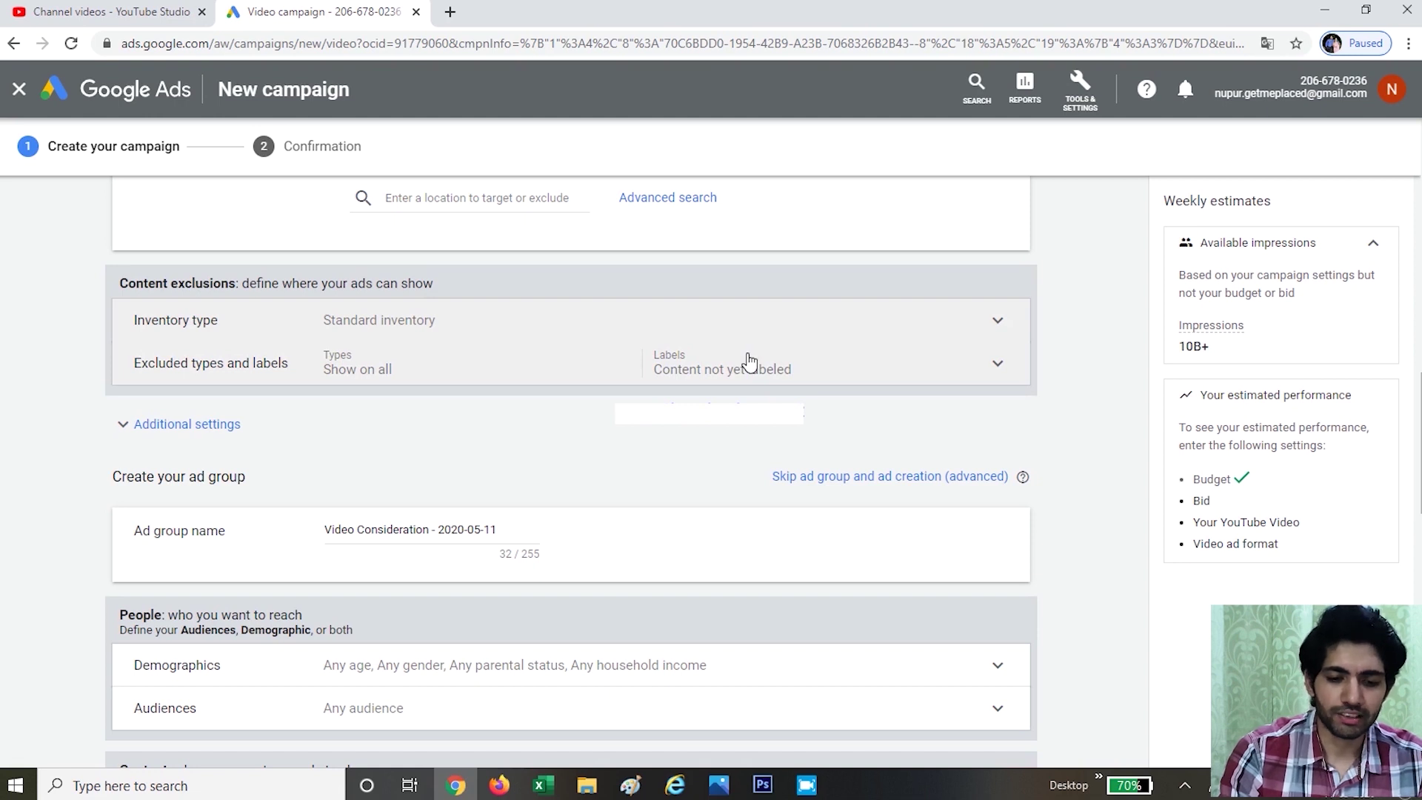
# - Set specific device targeting in the additional settings to computers, mobile phones and tablets, excluding TV screens
pyautogui.scroll(-1, 698, 381)
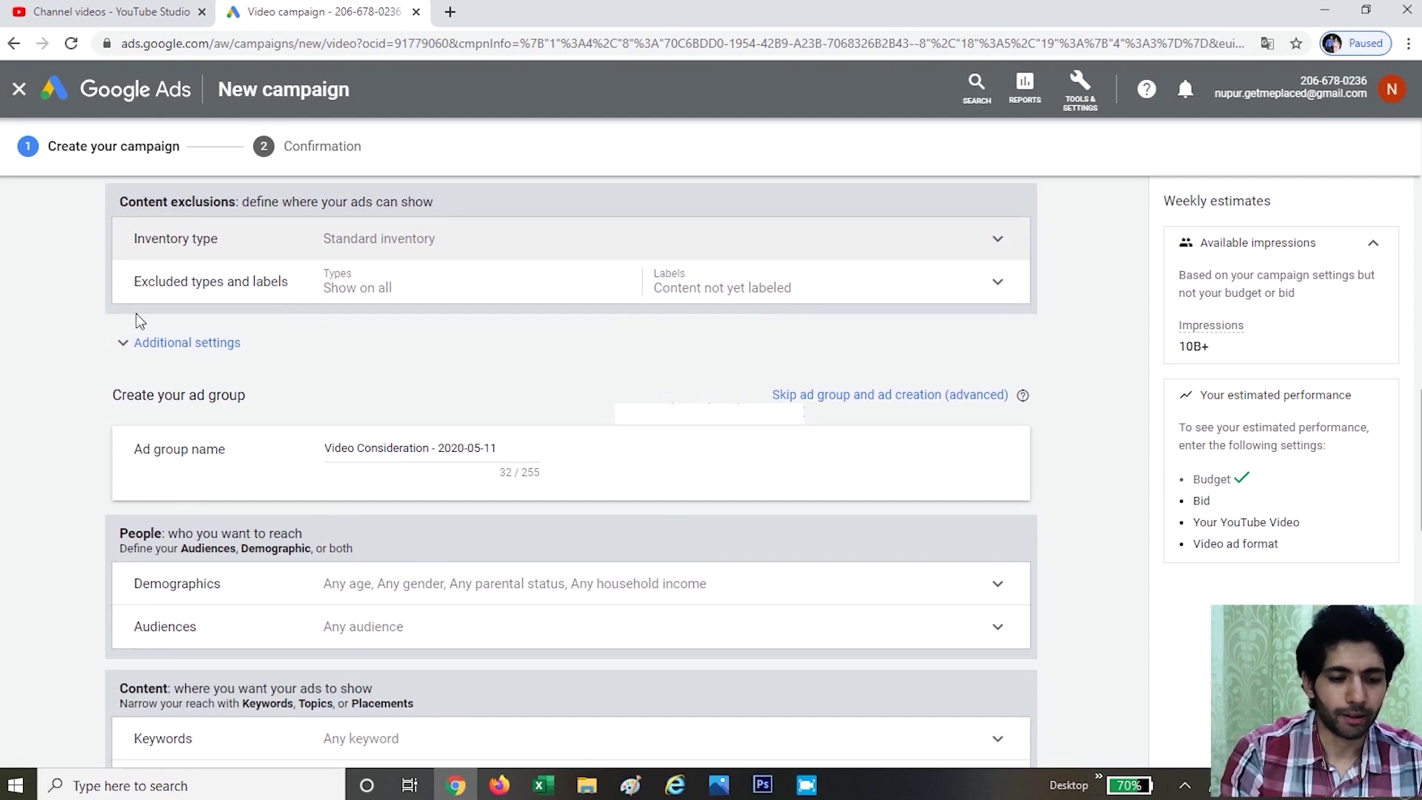
pyautogui.click(147, 343)
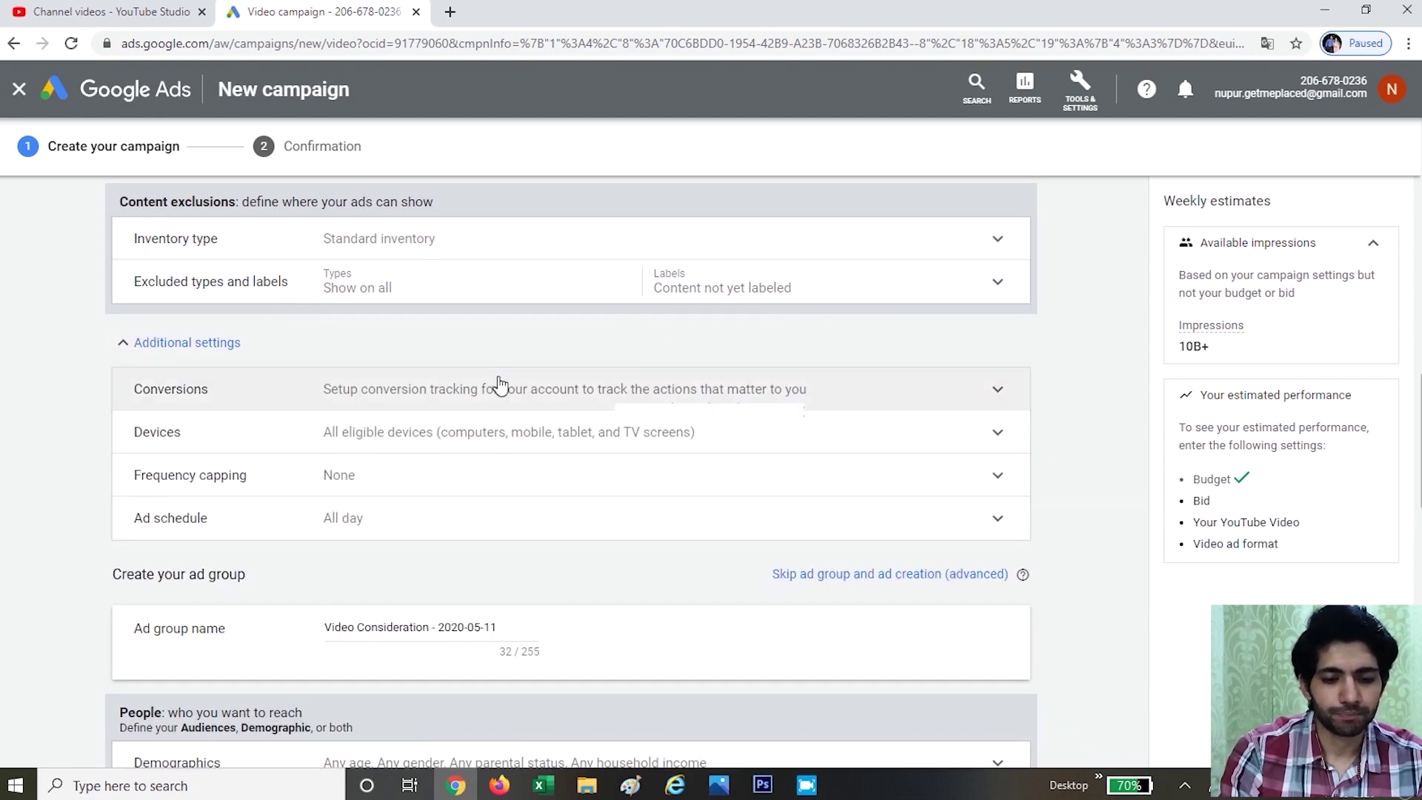
pyautogui.scroll(-1, 498, 386)
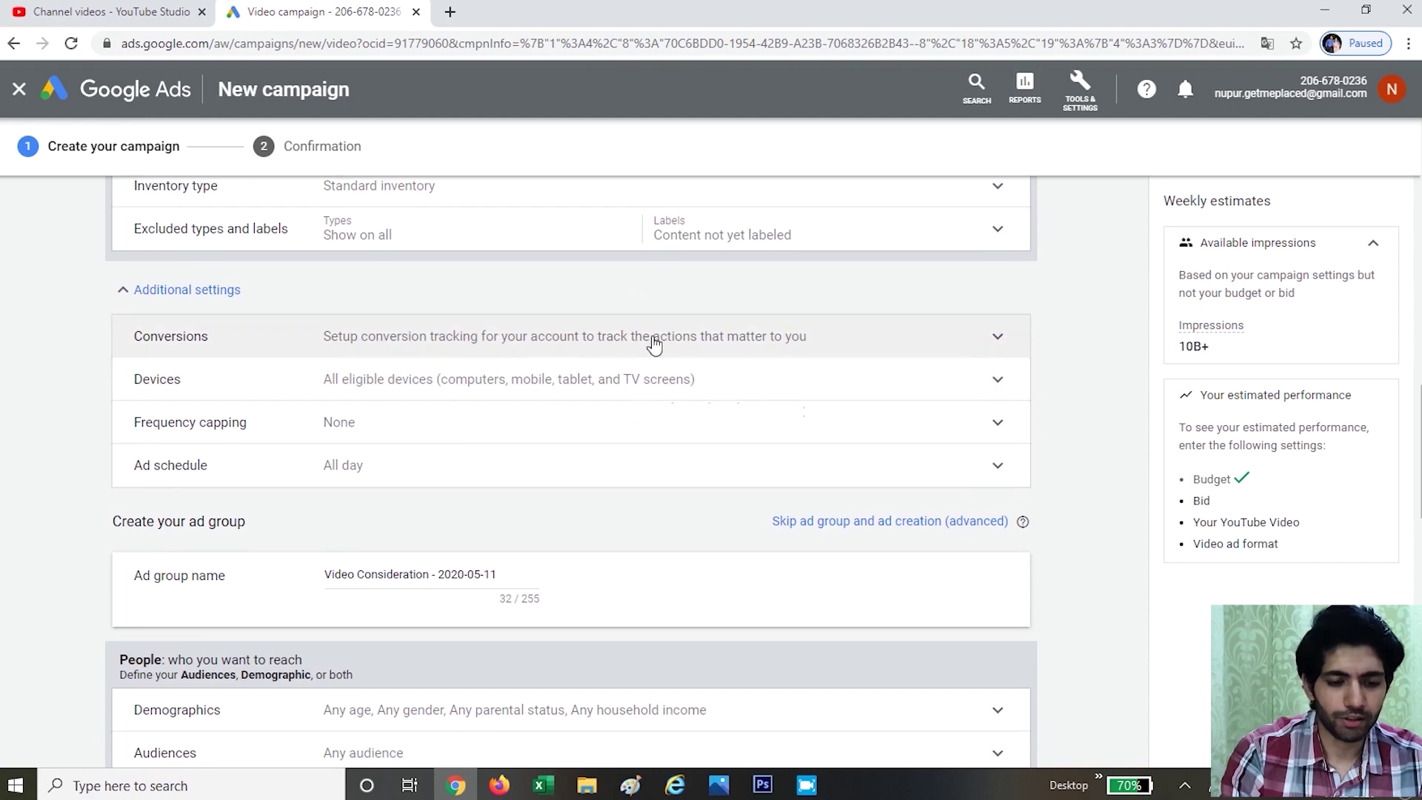
pyautogui.click(436, 391)
pyautogui.click(433, 437)
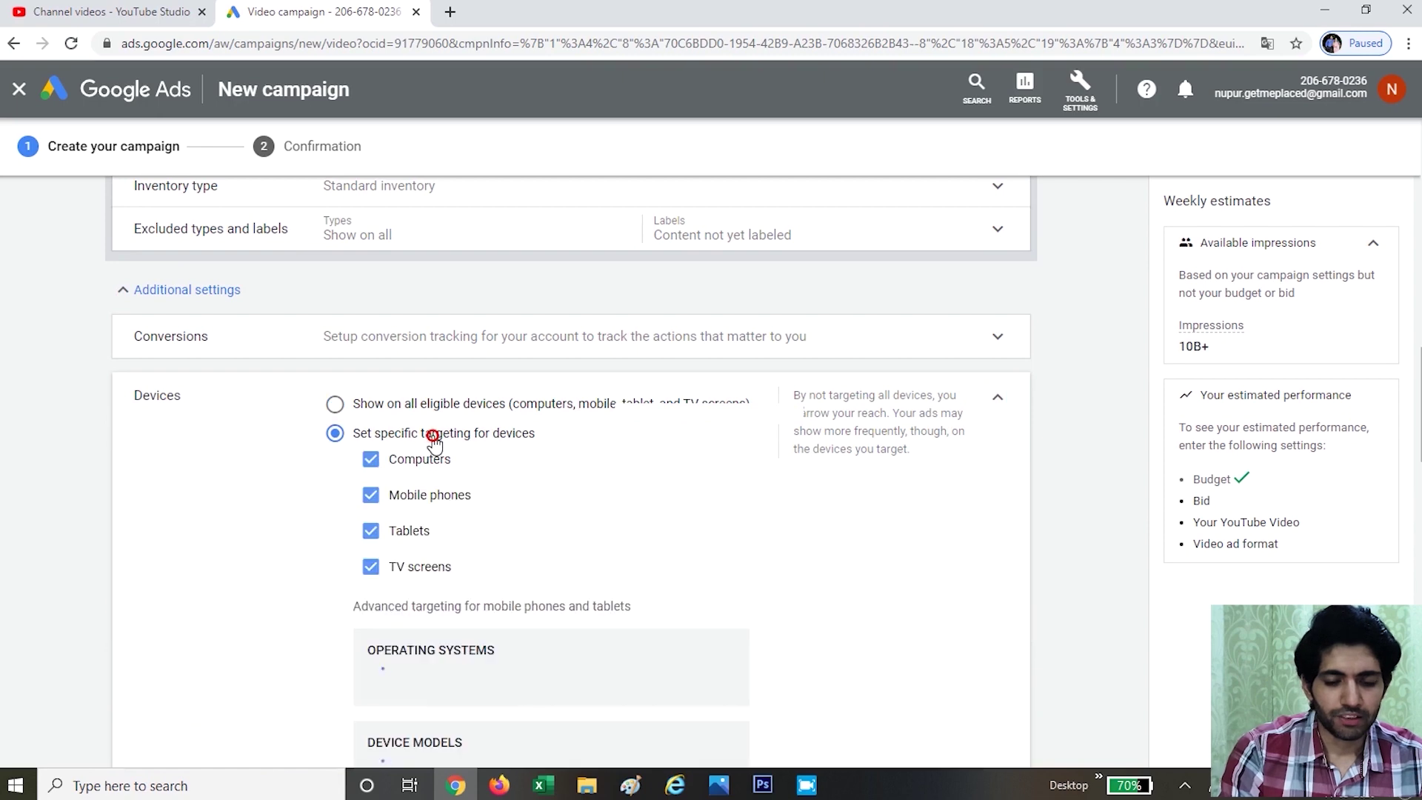
pyautogui.scroll(-2, 441, 454)
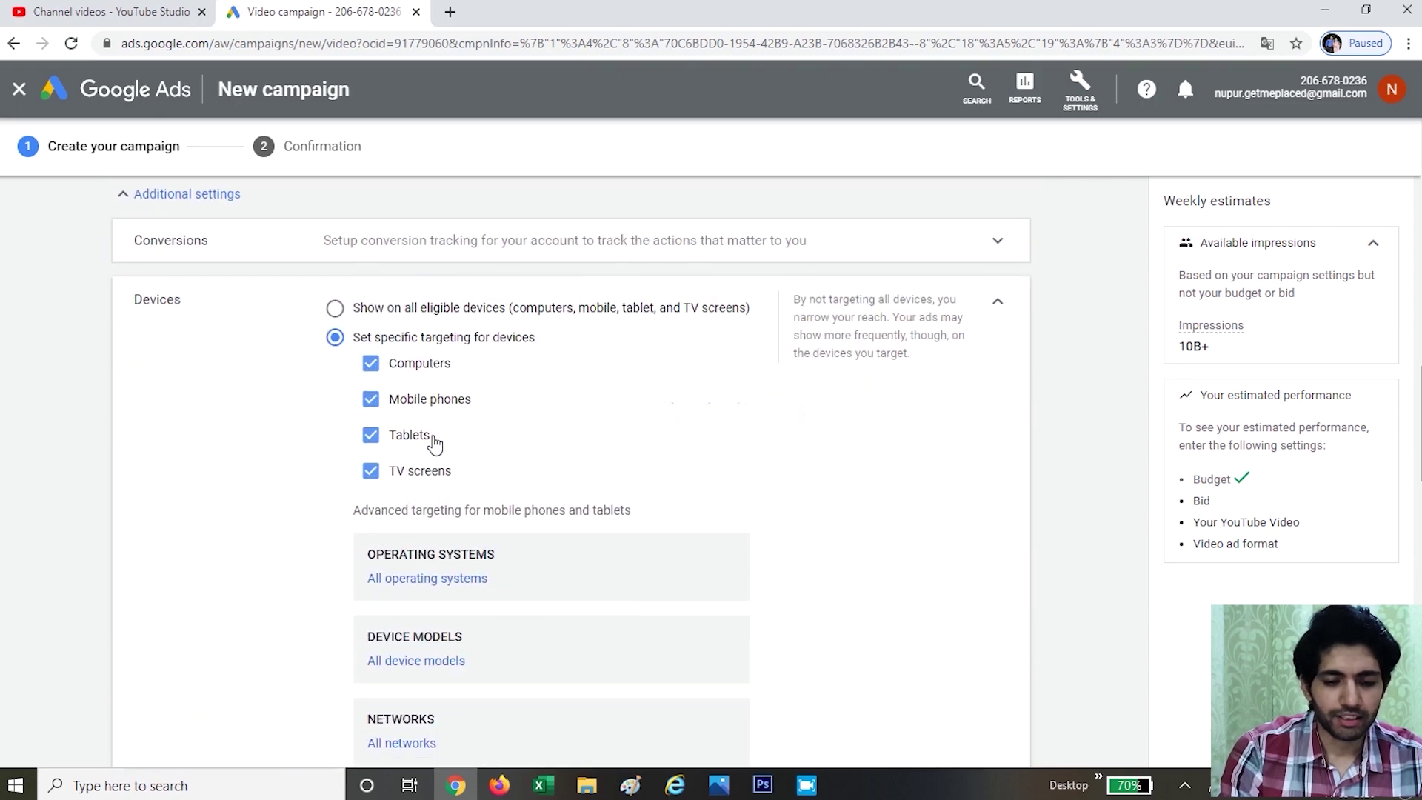
pyautogui.click(371, 472)
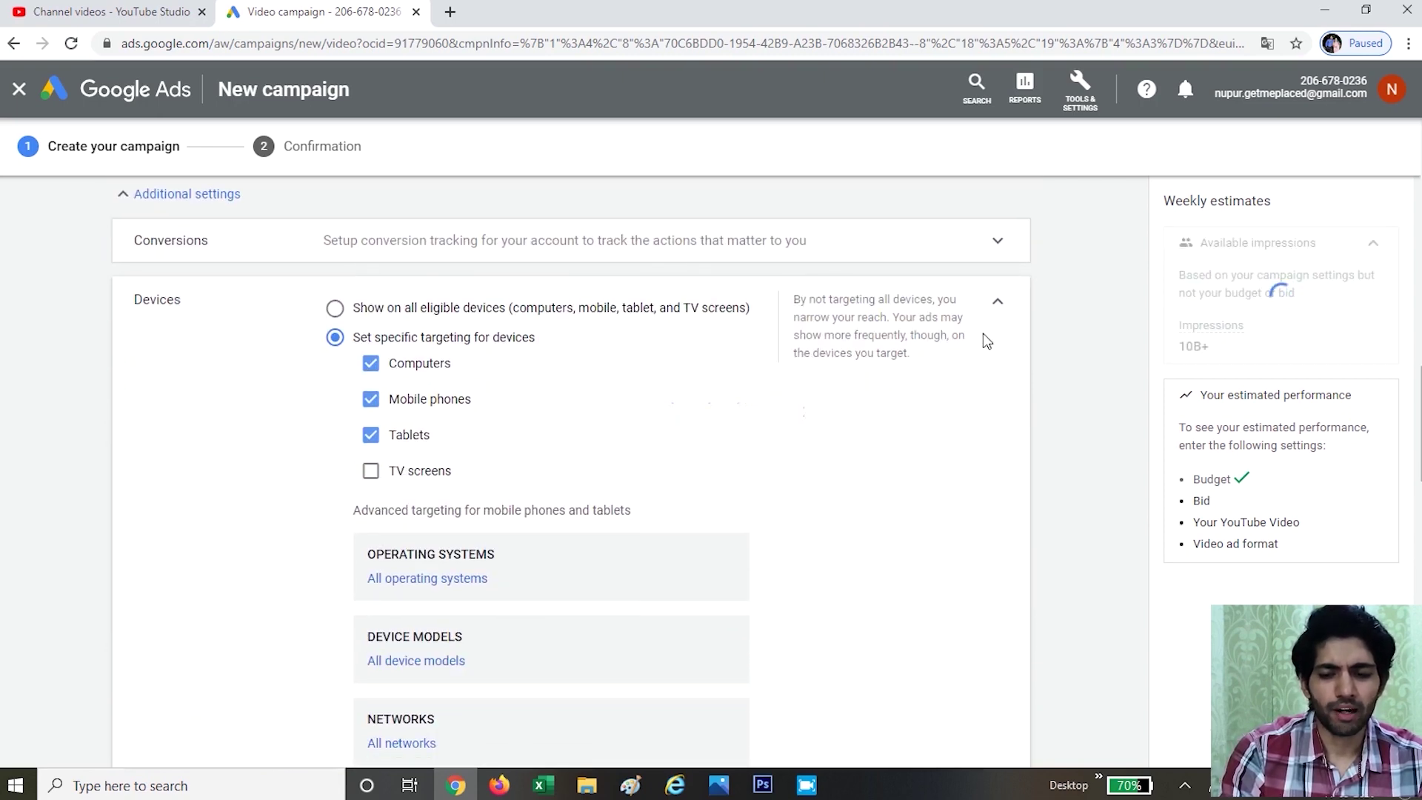
pyautogui.click(997, 302)
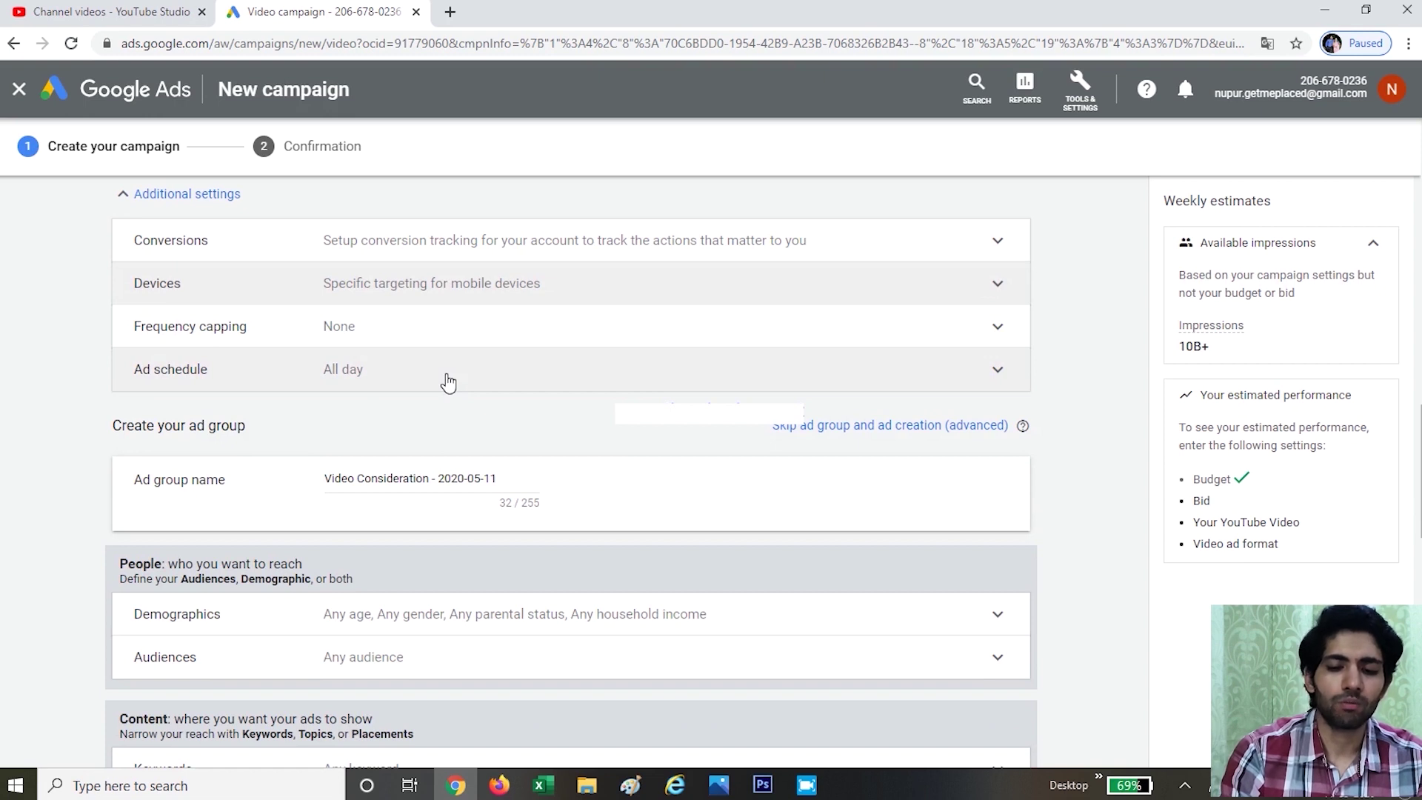
# - Rename the ad group as "First one"
pyautogui.scroll(-1, 448, 382)
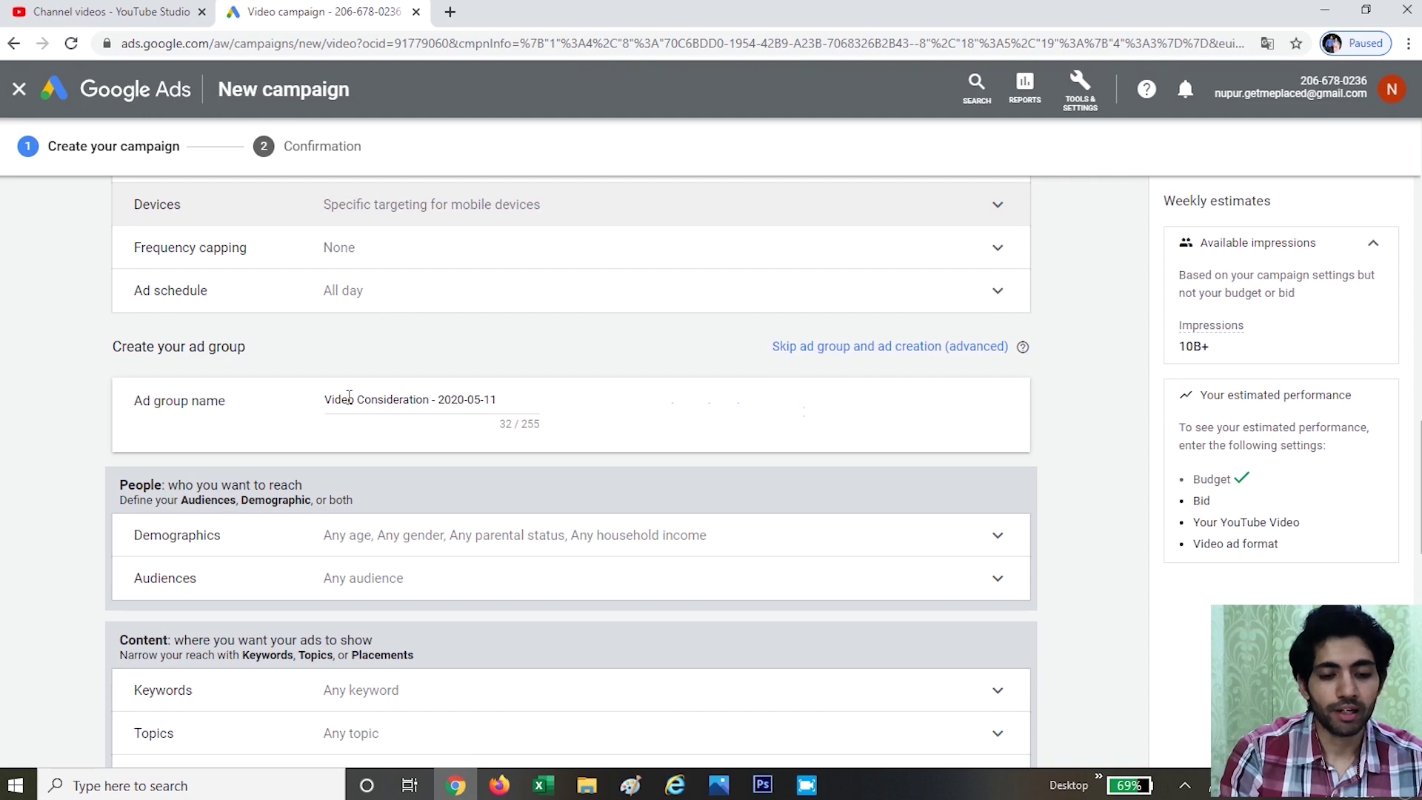
pyautogui.moveTo(326, 400); pyautogui.dragTo(585, 411)
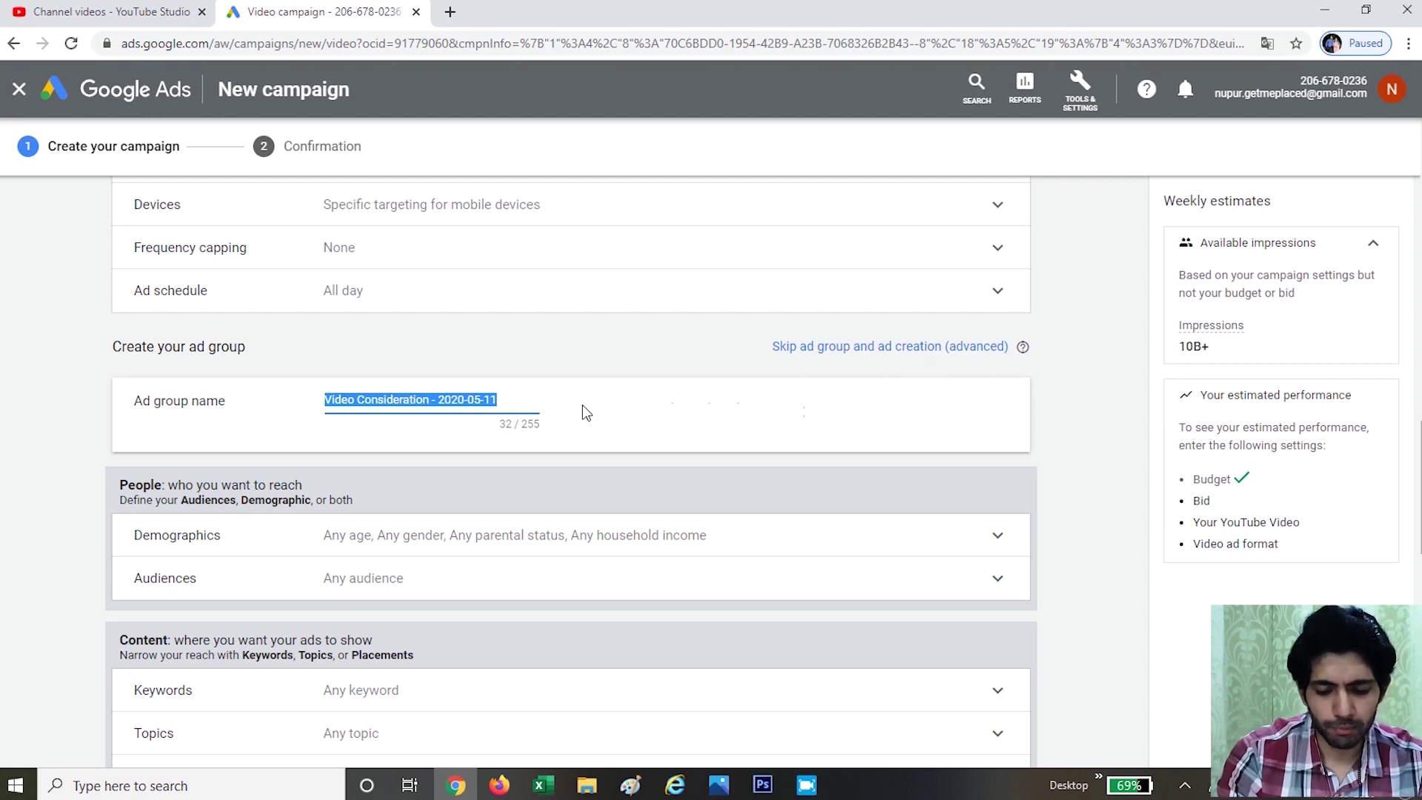
pyautogui.write('First on')
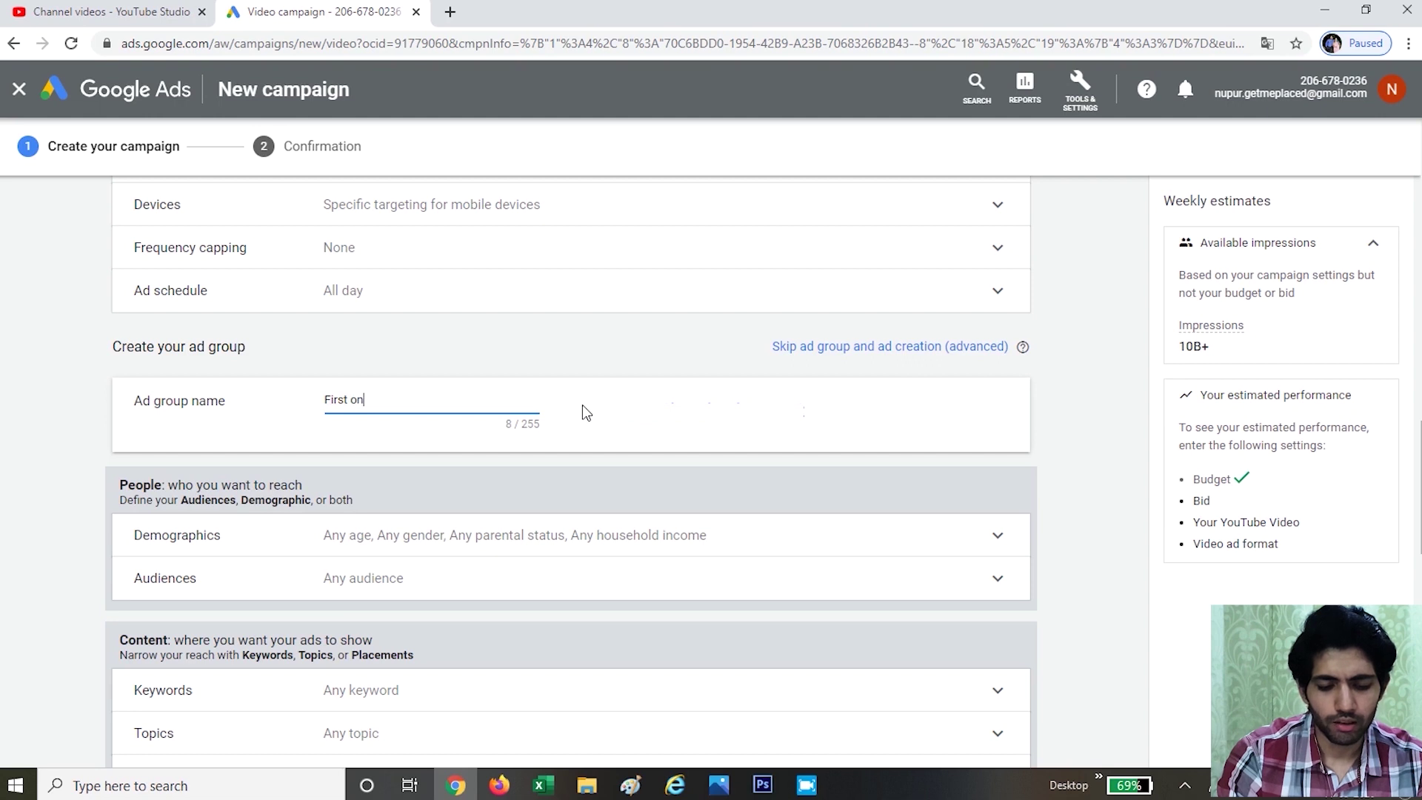
pyautogui.write('e')
# - Exclude the age groups 45 - 54, 55 - 64, 65+ and Unknown from the ad group's demographic targeting
pyautogui.scroll(-2, 582, 404)
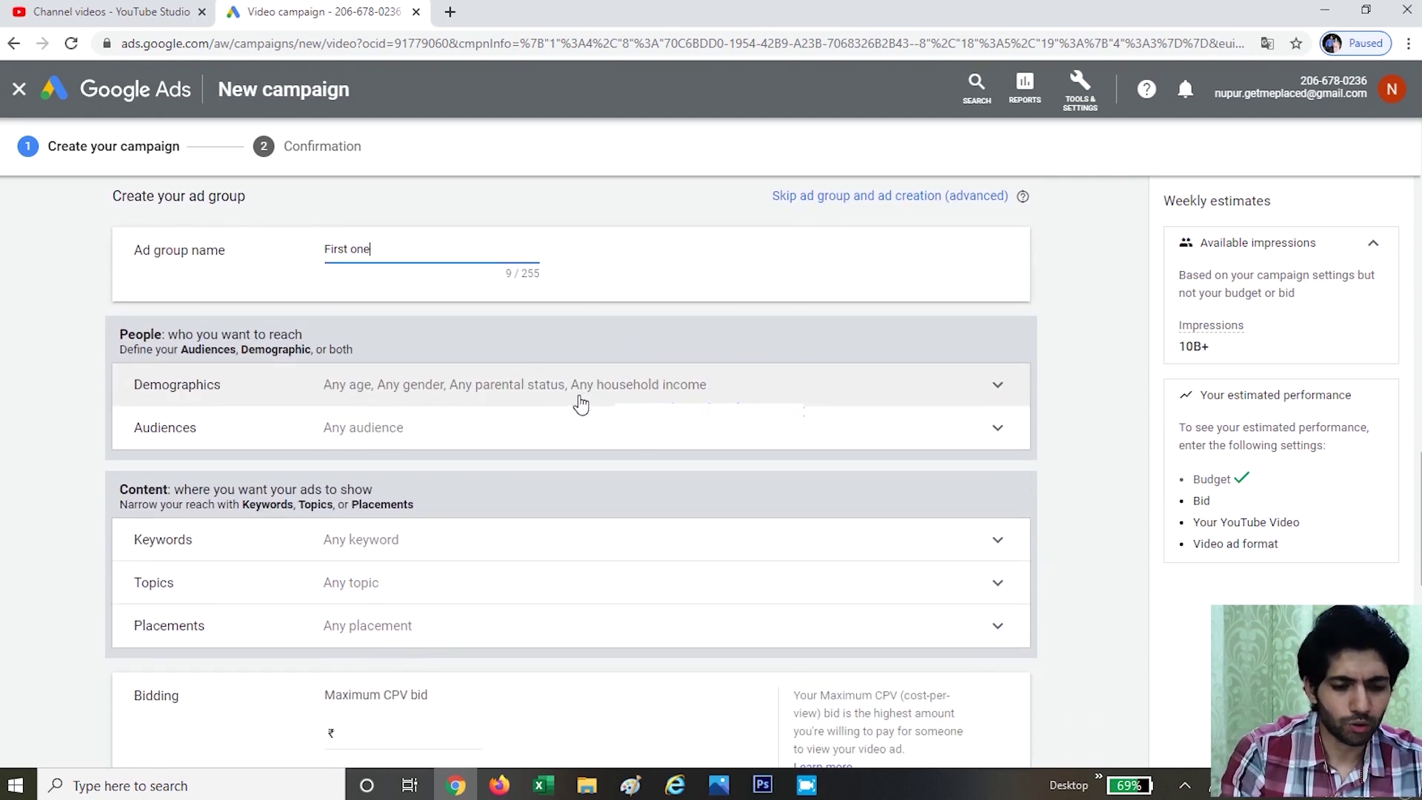
pyautogui.click(581, 405)
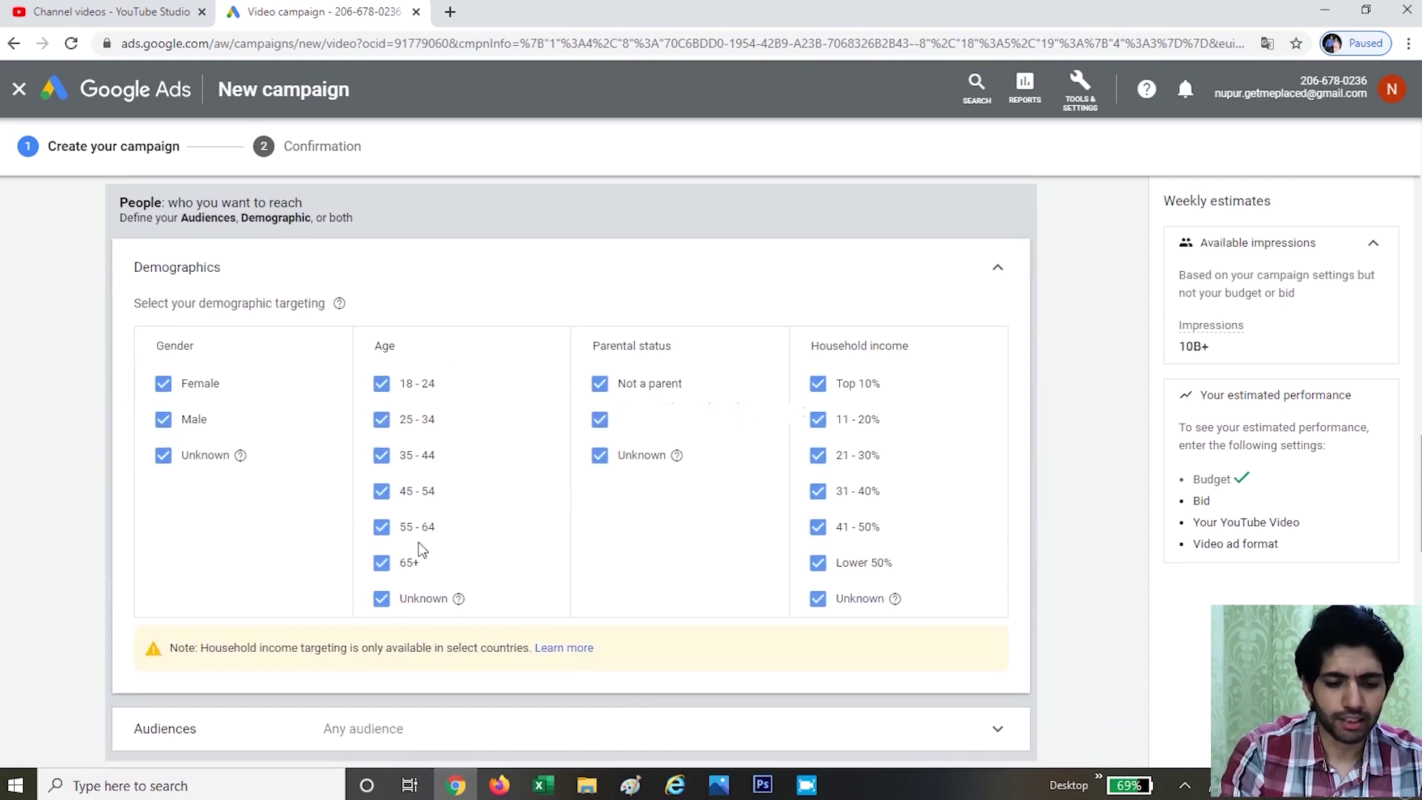
pyautogui.click(382, 491)
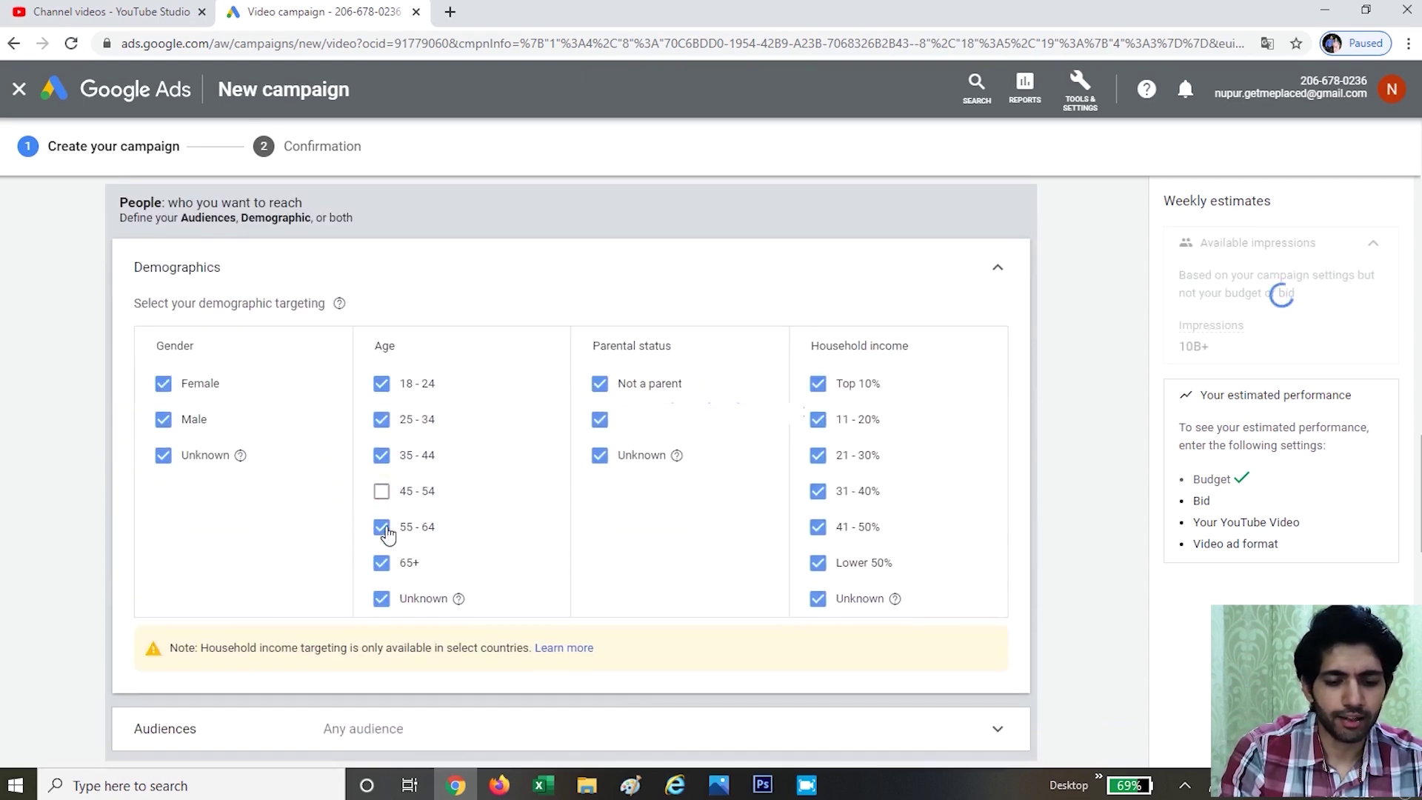
pyautogui.click(381, 562)
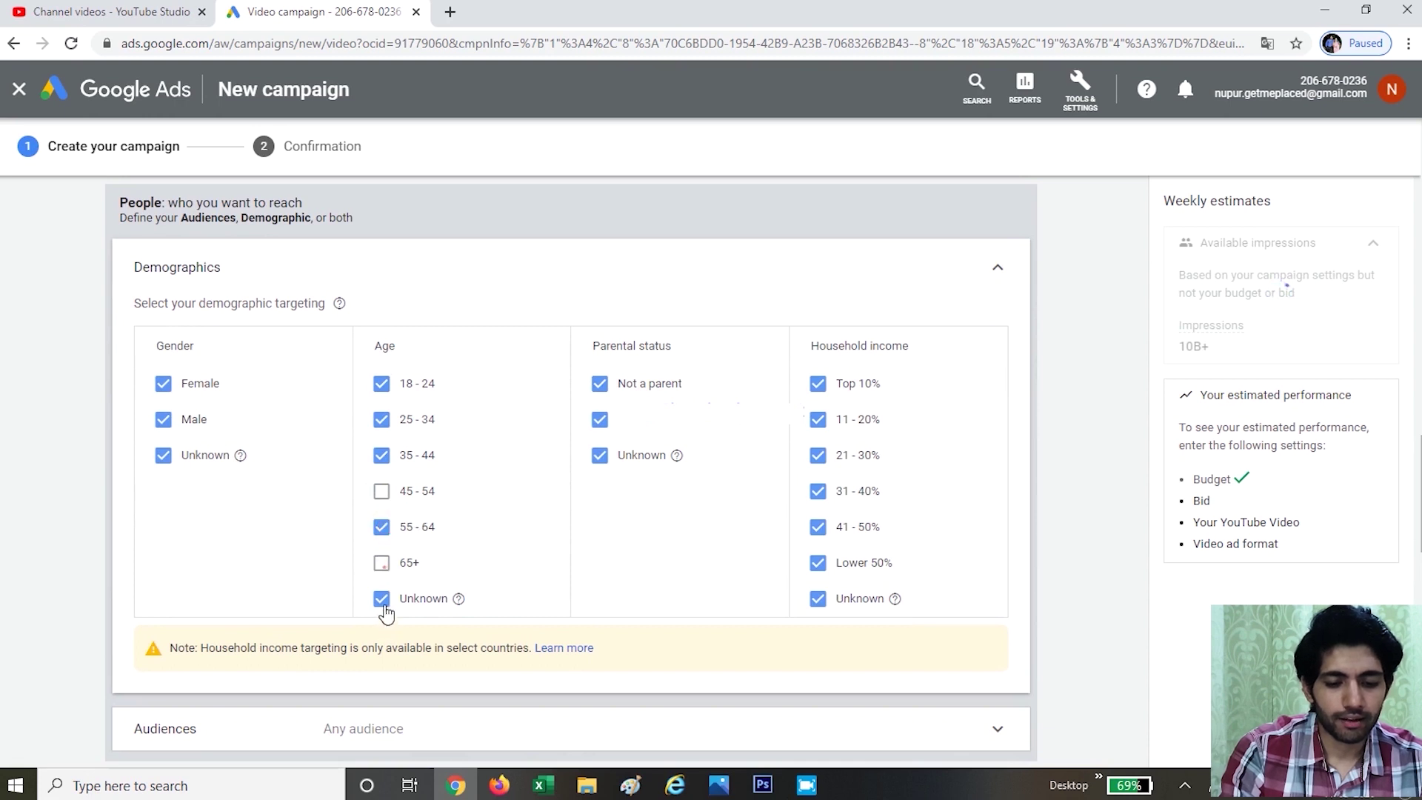
pyautogui.click(382, 598)
pyautogui.click(381, 527)
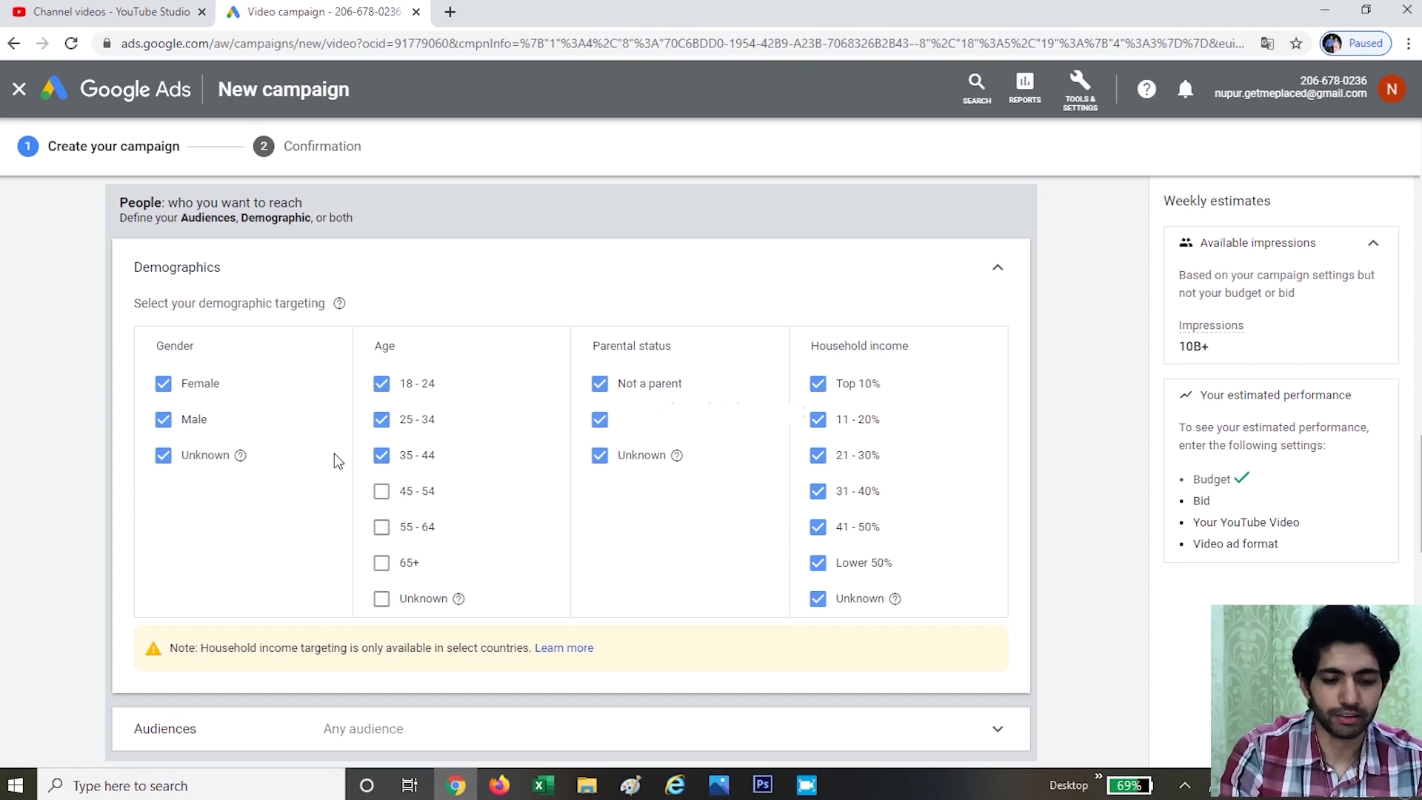
pyautogui.scroll(-3, 334, 453)
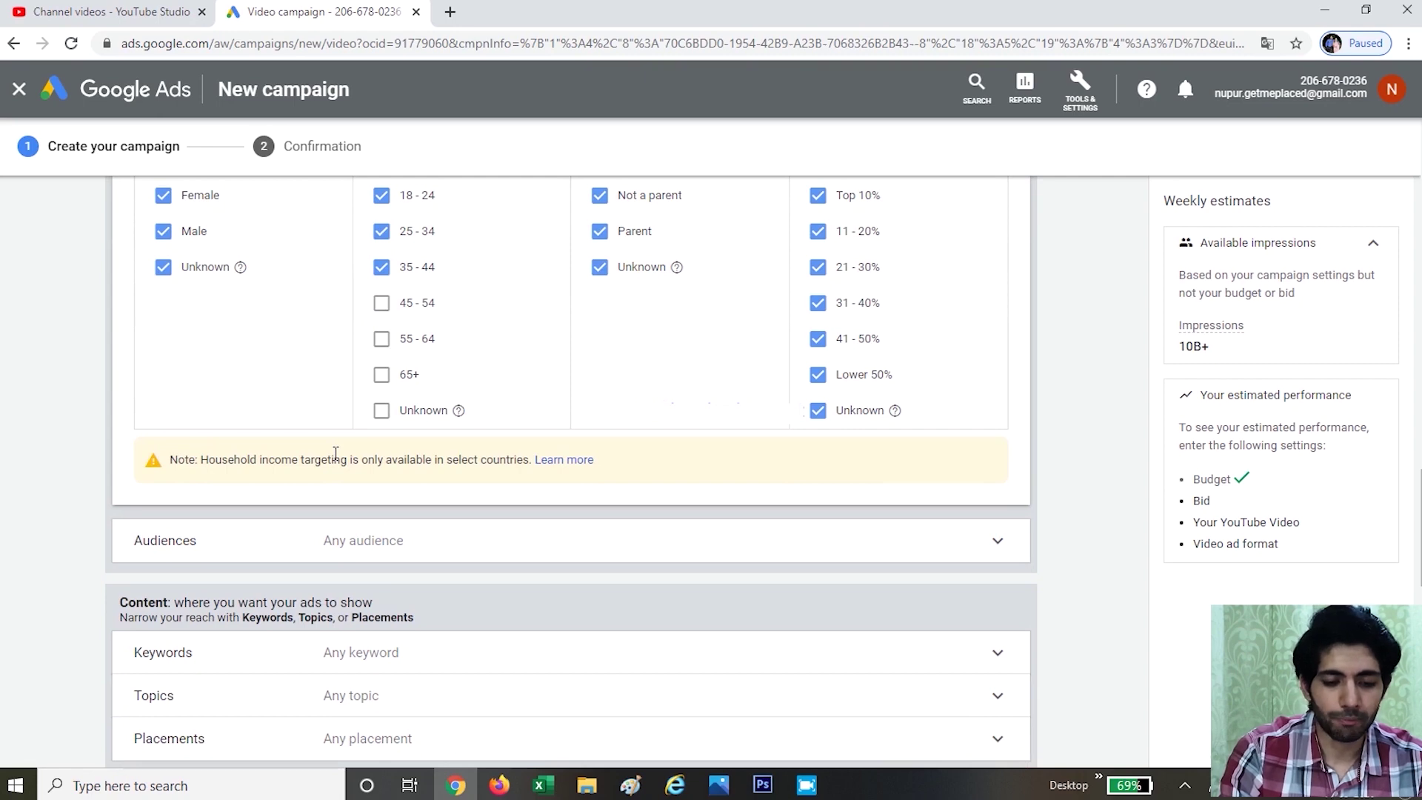
pyautogui.moveTo(336, 454); pyautogui.dragTo(330, 309)
pyautogui.click(330, 309)
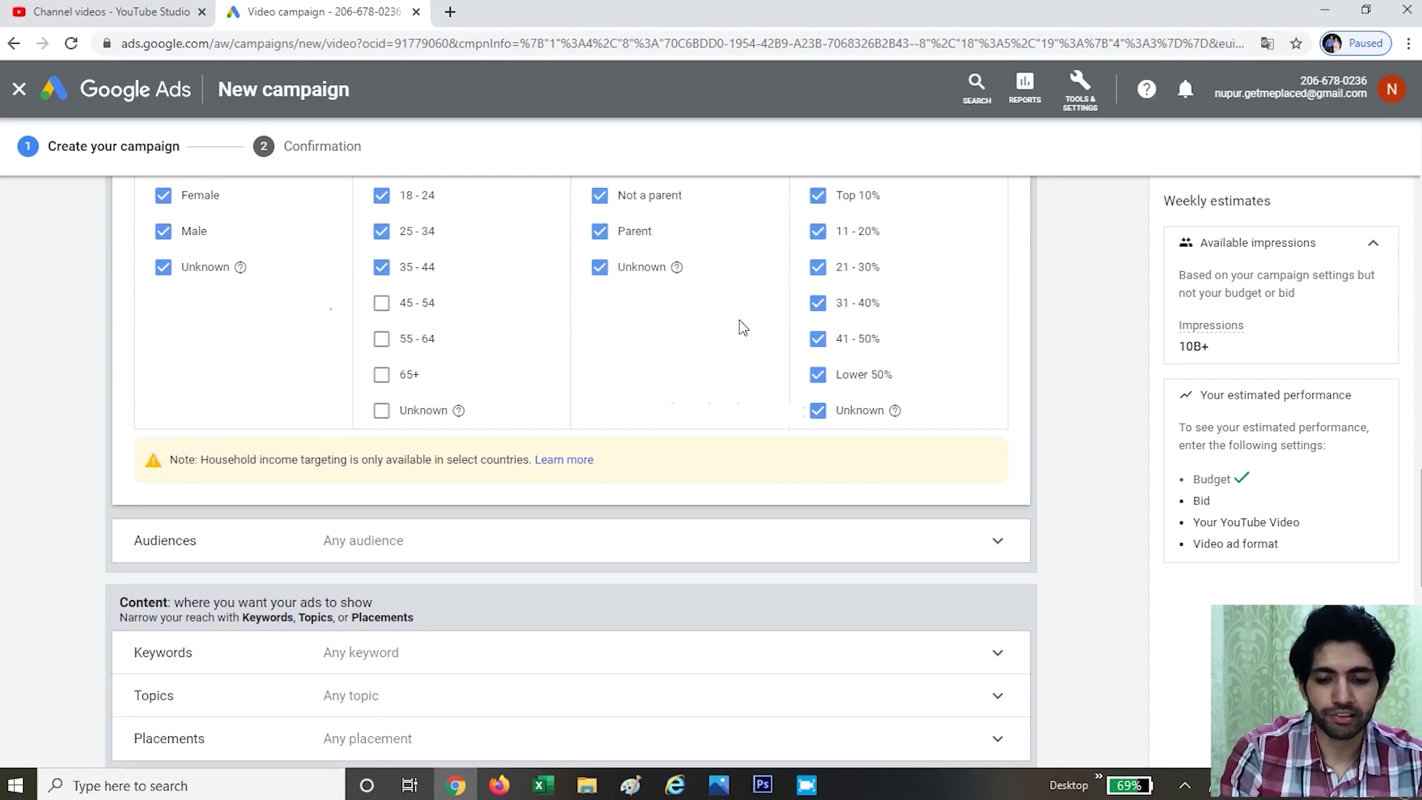
# - Examine the ad group's audience targeting options, then collapse them without selecting any audience
pyautogui.scroll(-3, 770, 352)
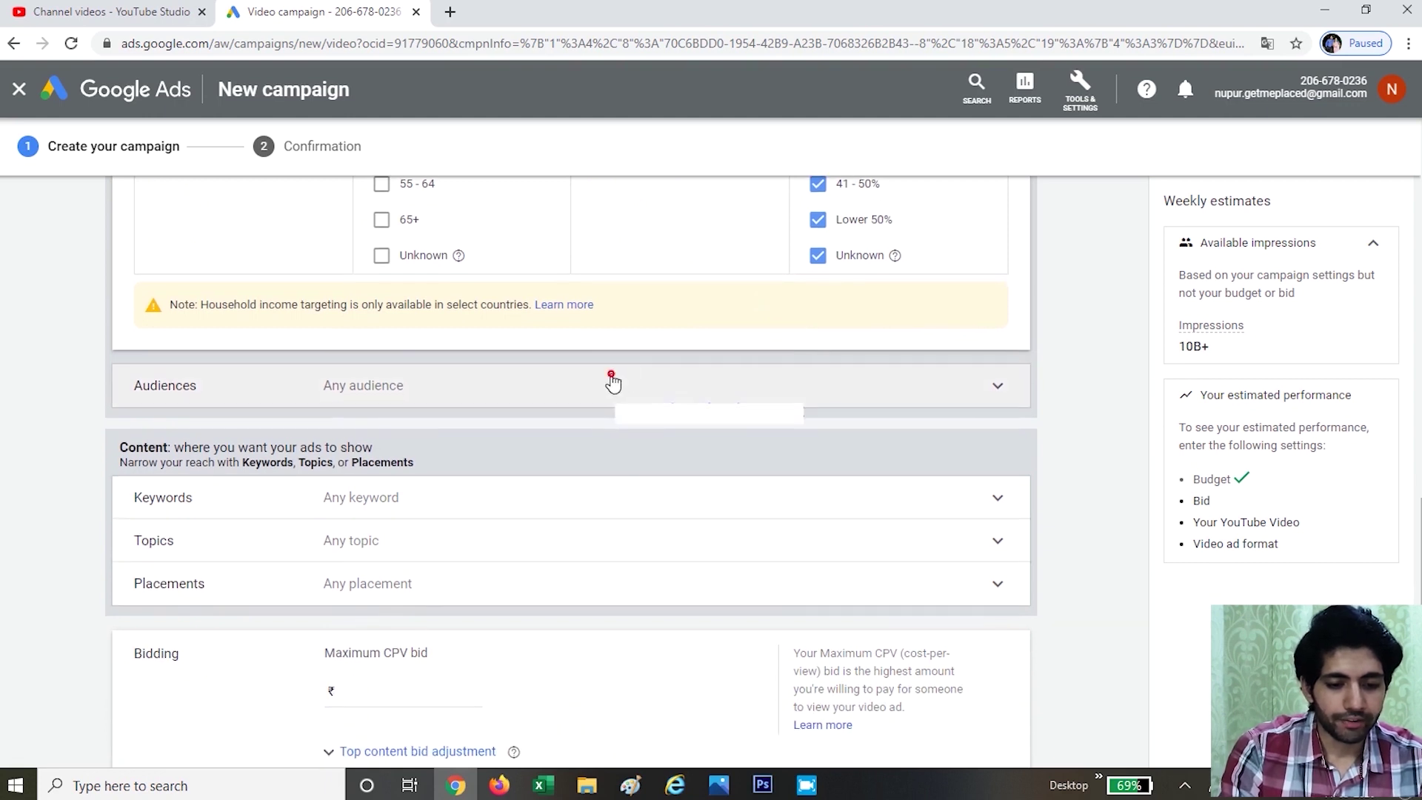
pyautogui.click(611, 381)
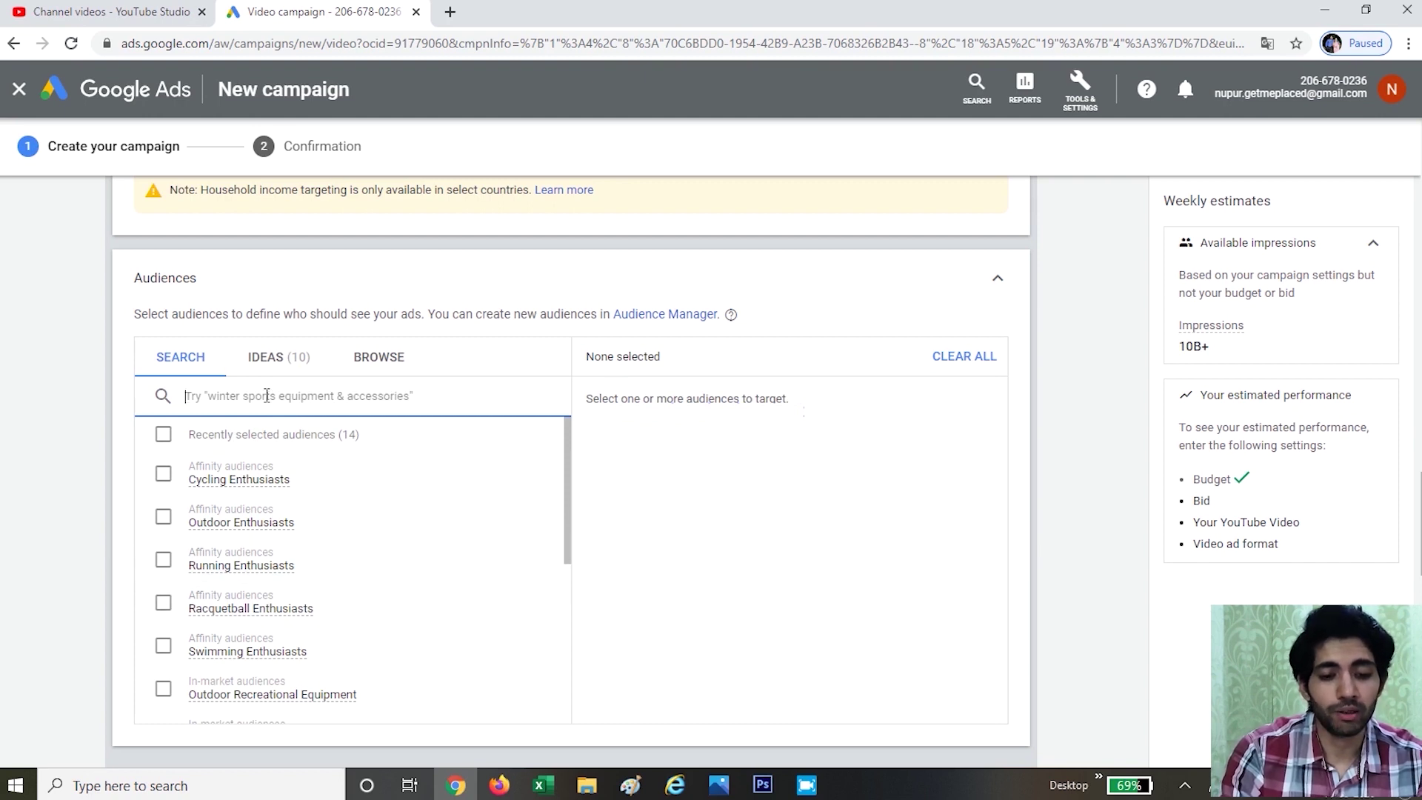
pyautogui.click(1002, 284)
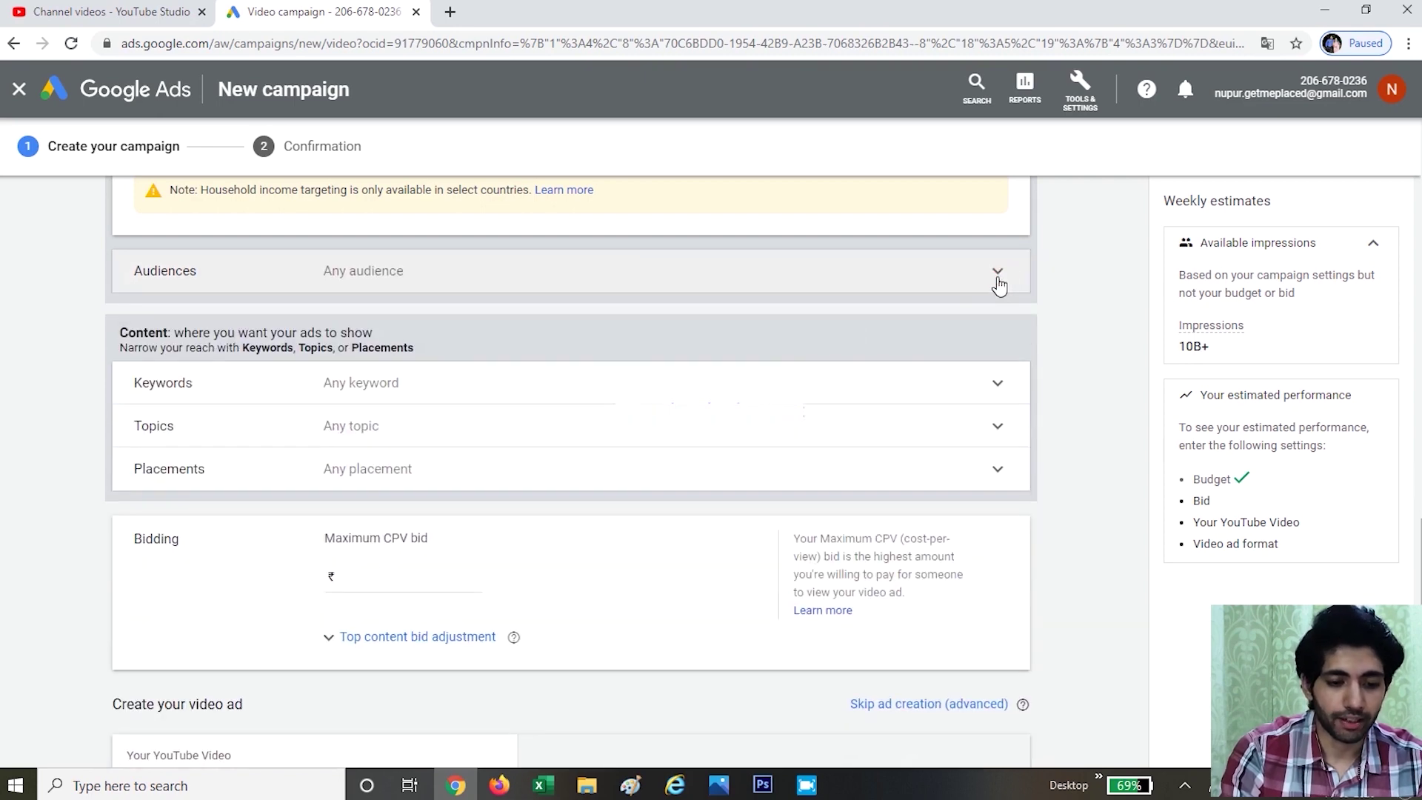
# - Expand the ad group's keyword targeting and copy the shareable link of the Apr 27, 2020 Superman video from YouTube Studio
pyautogui.scroll(-1, 785, 352)
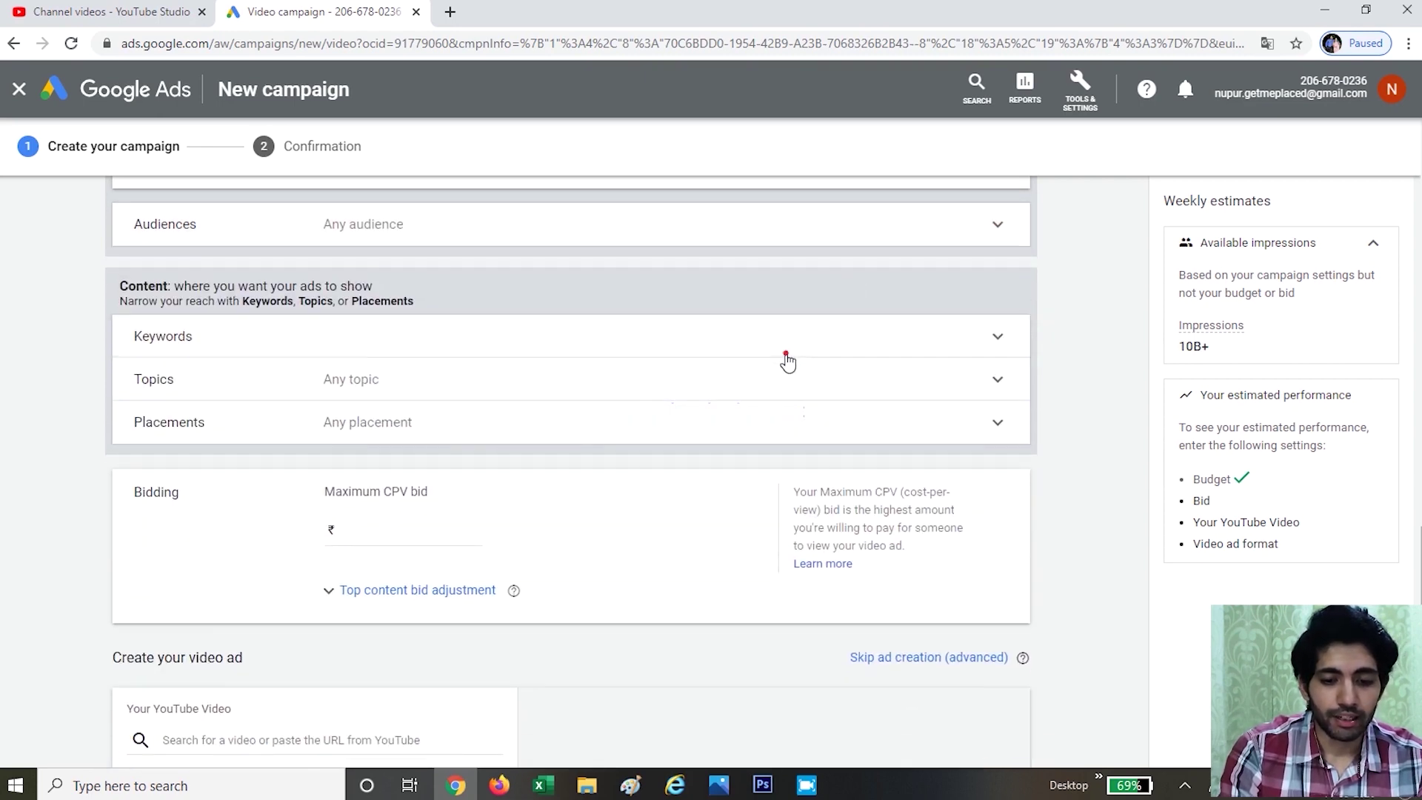
pyautogui.click(786, 355)
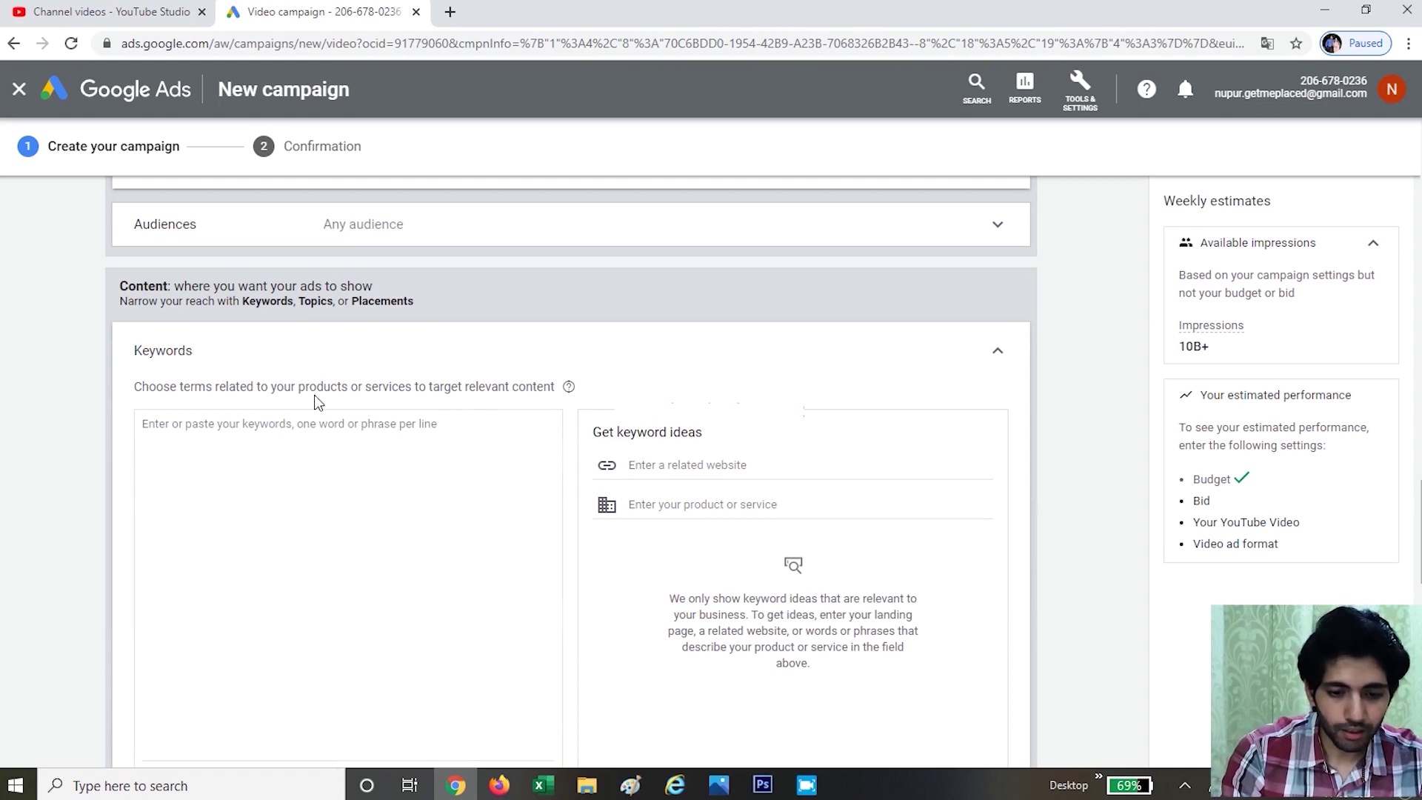
pyautogui.click(95, 8)
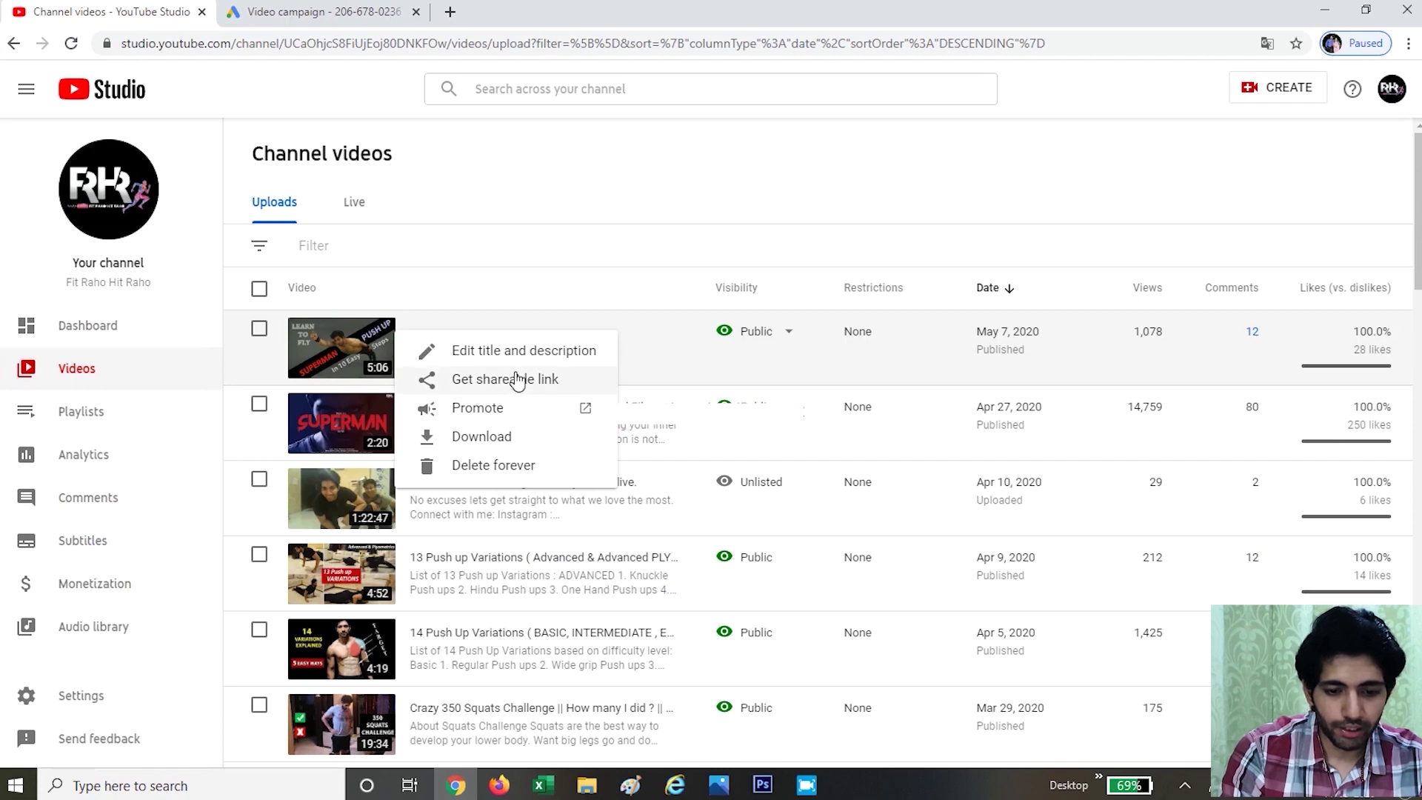
pyautogui.click(642, 203)
pyautogui.moveTo(644, 429)
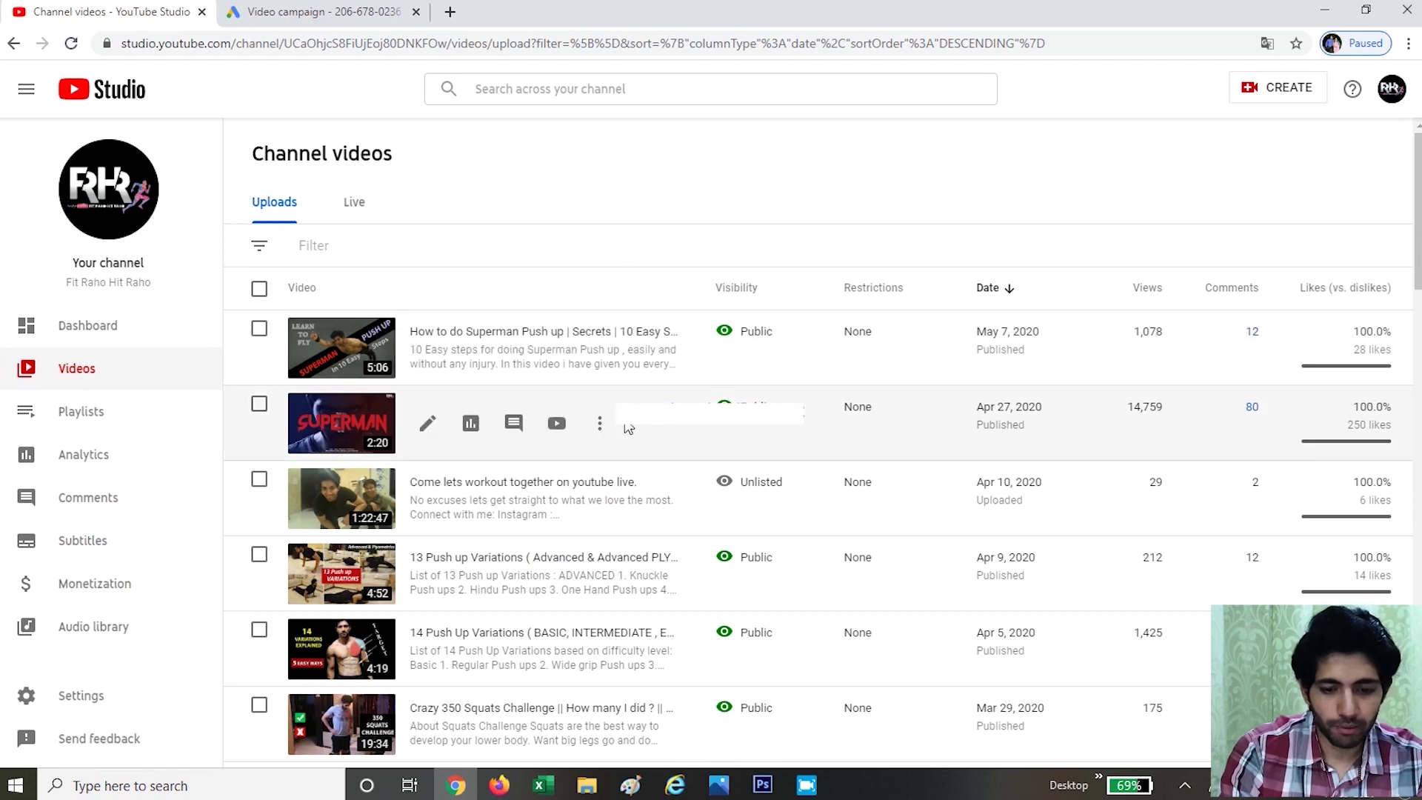
pyautogui.click(600, 423)
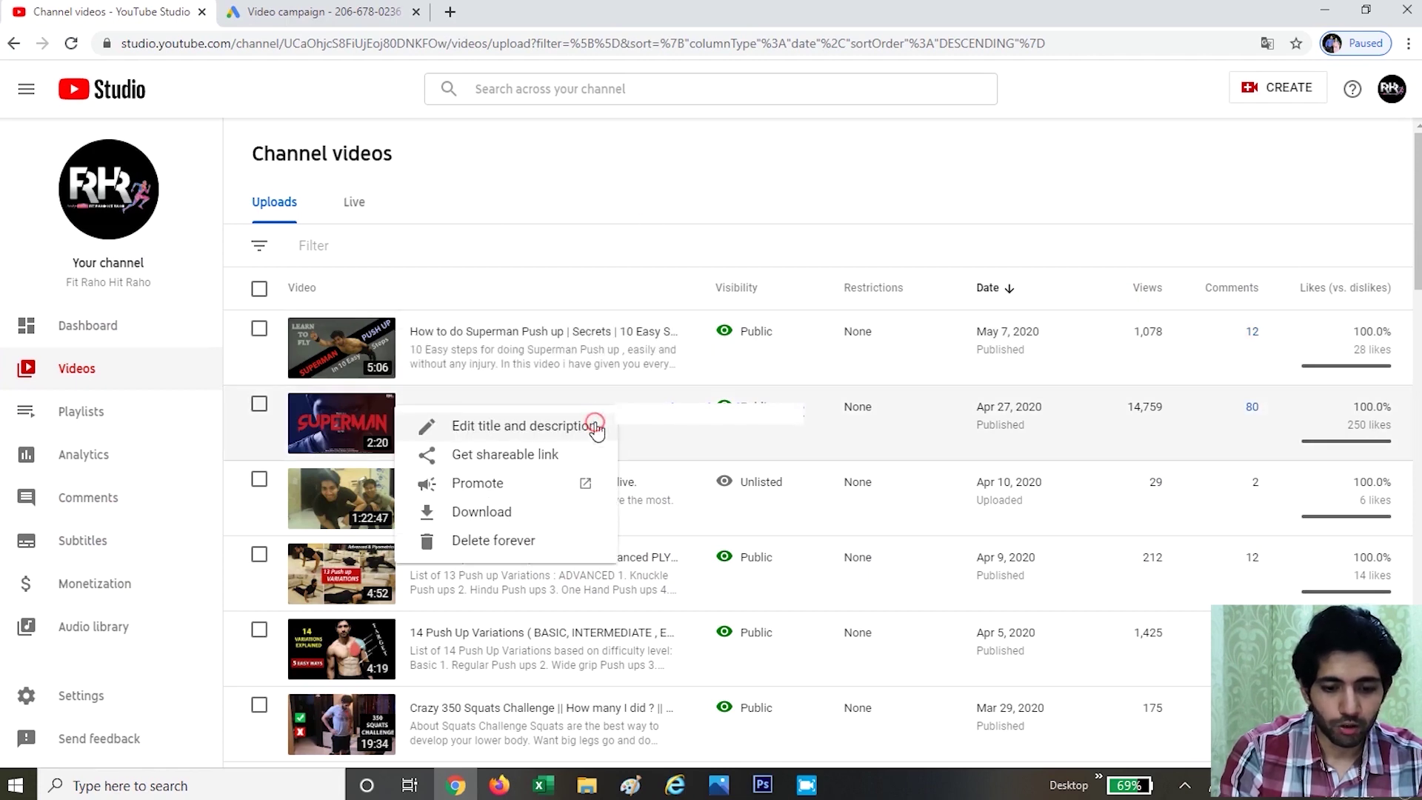
pyautogui.click(561, 455)
# - Return to the Google Ads campaign and enter the copied video link as the related website for keyword ideas
pyautogui.click(303, 11)
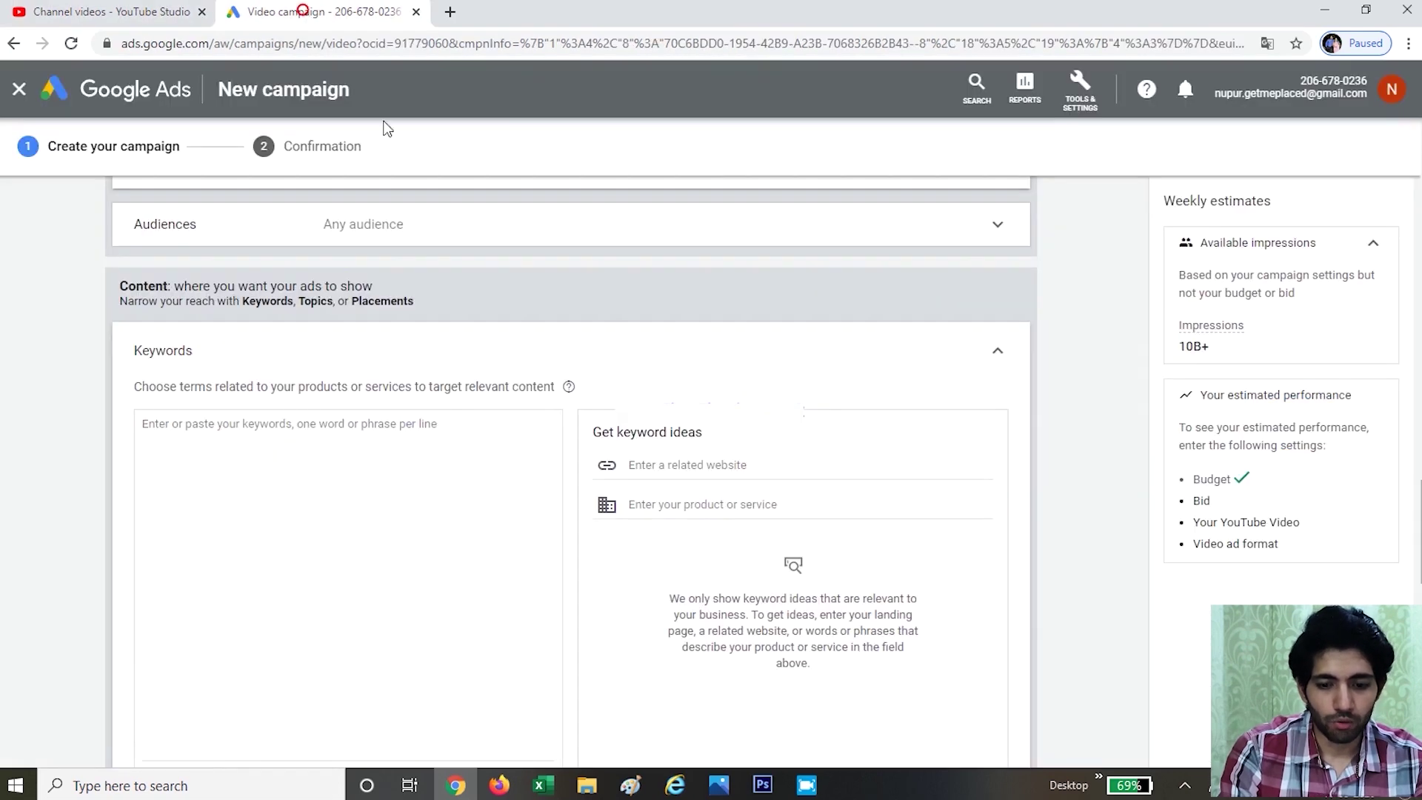
pyautogui.click(679, 466)
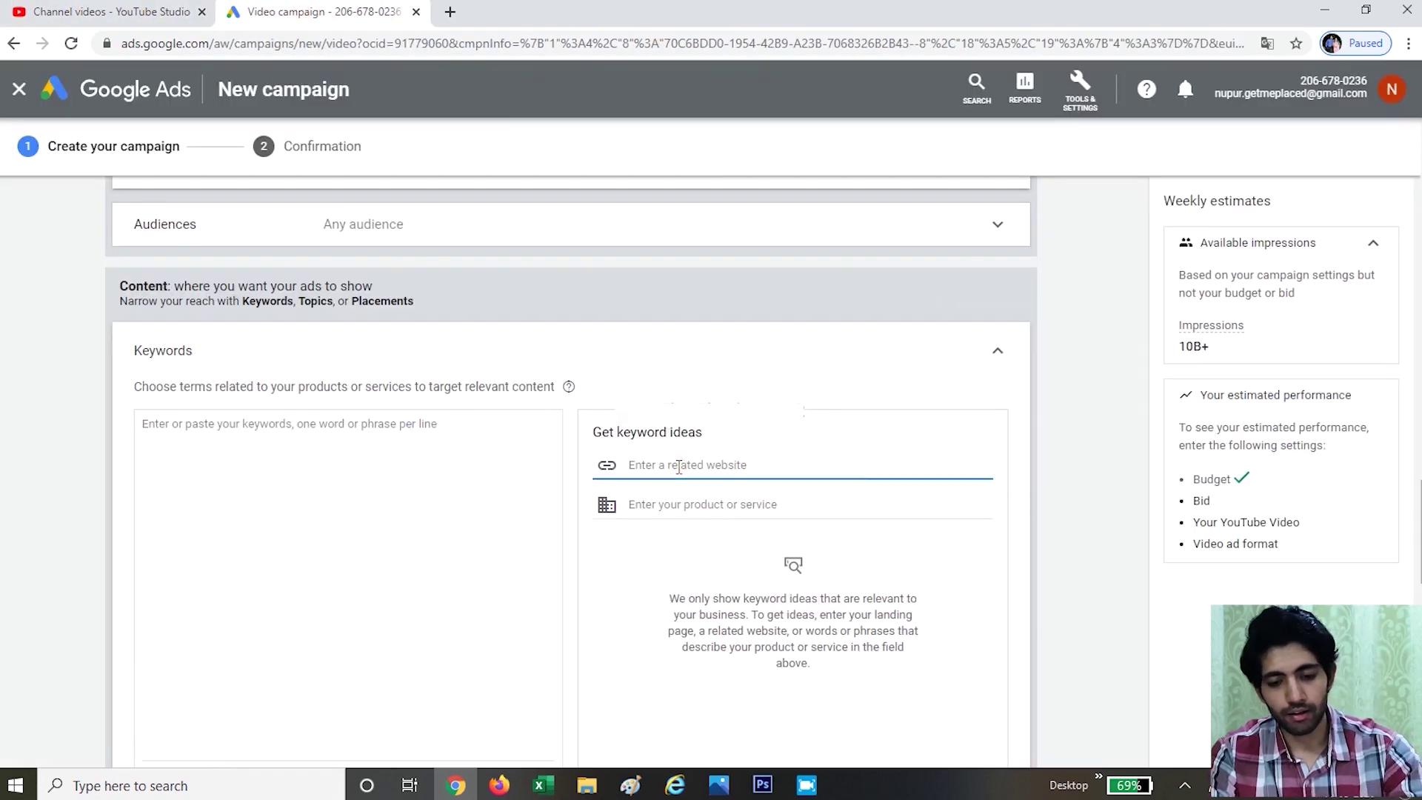
pyautogui.hotkey('ctrl', 'v')
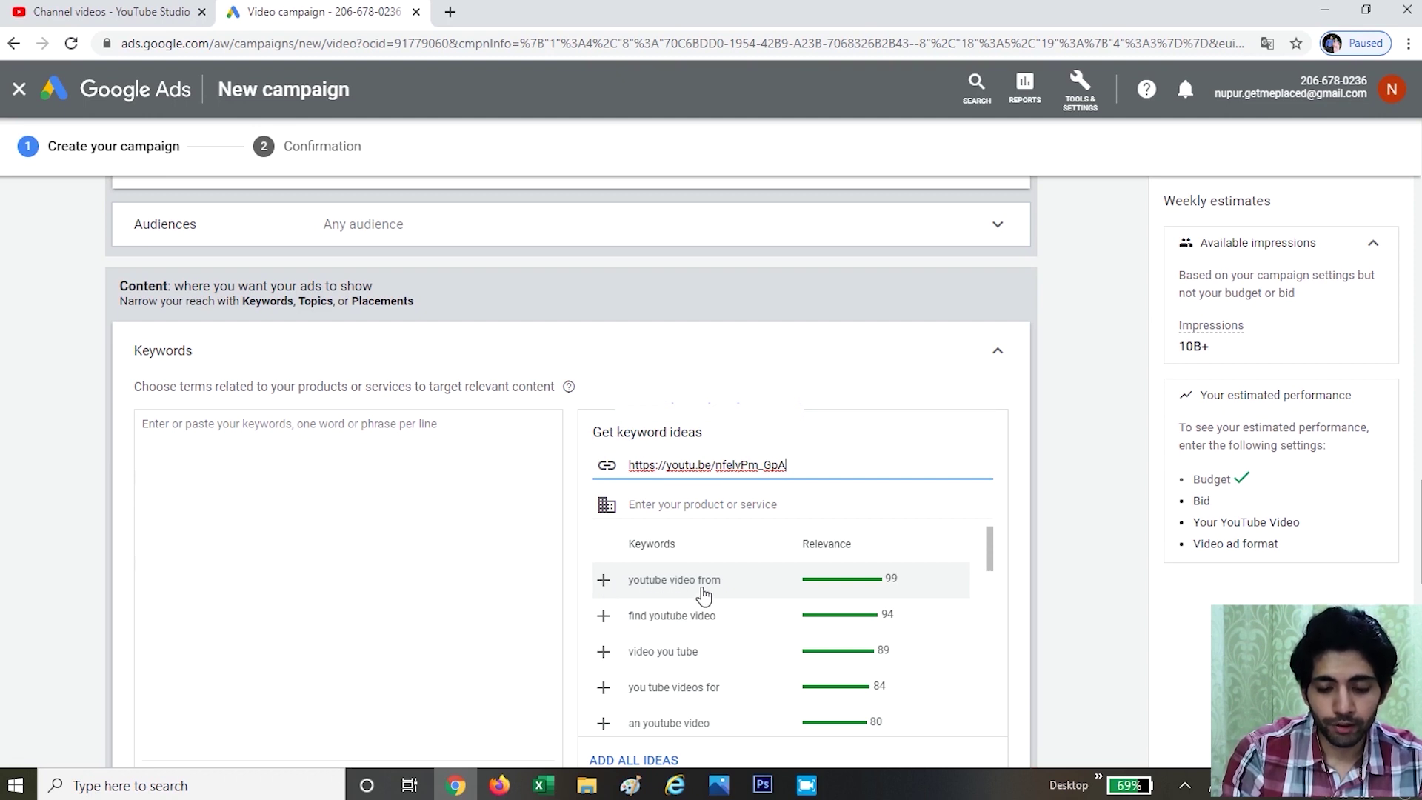
# - Add the suggested keywords "youtube video from" and "find youtube video" to the ad group's keyword list
pyautogui.click(603, 581)
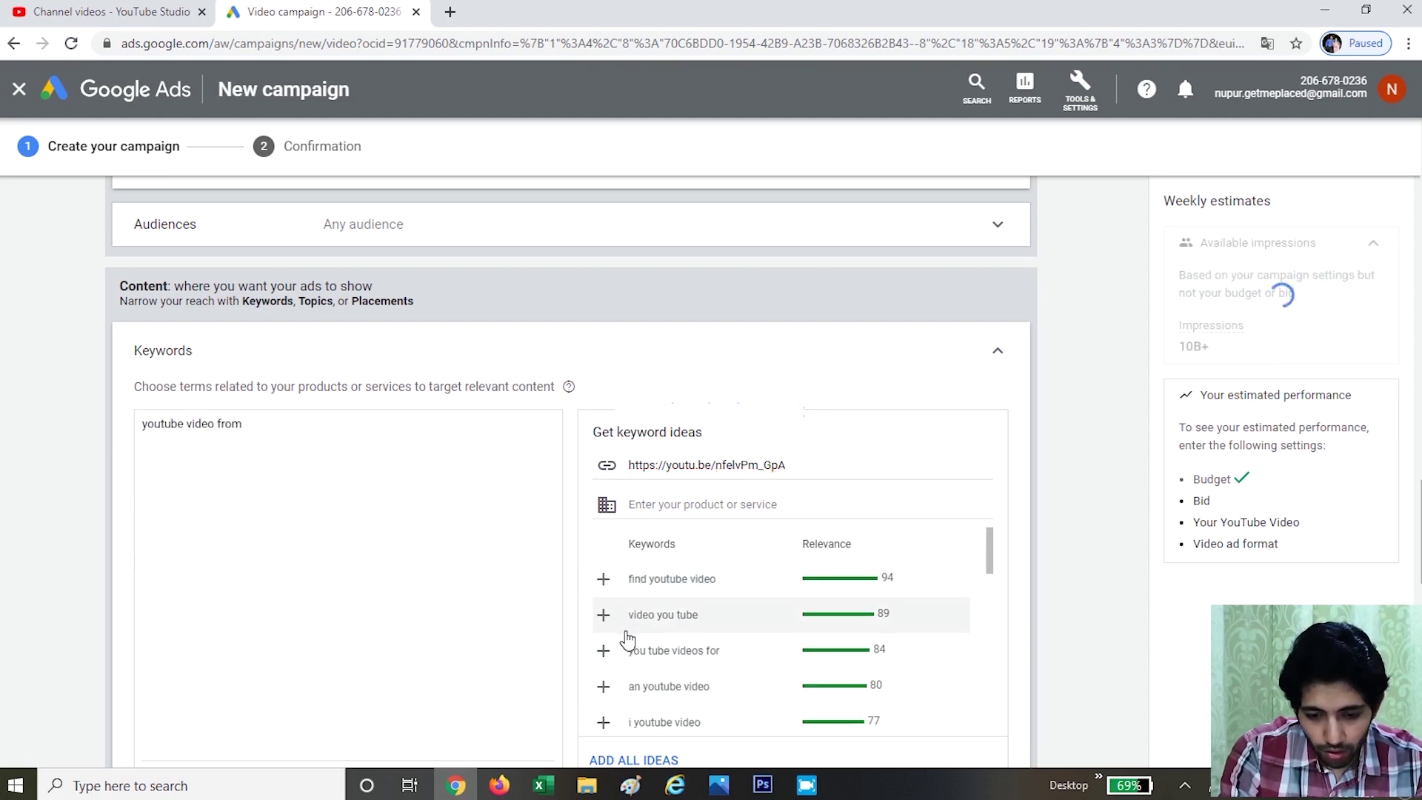
pyautogui.scroll(-1, 626, 637)
pyautogui.scroll(1, 626, 637)
pyautogui.click(601, 602)
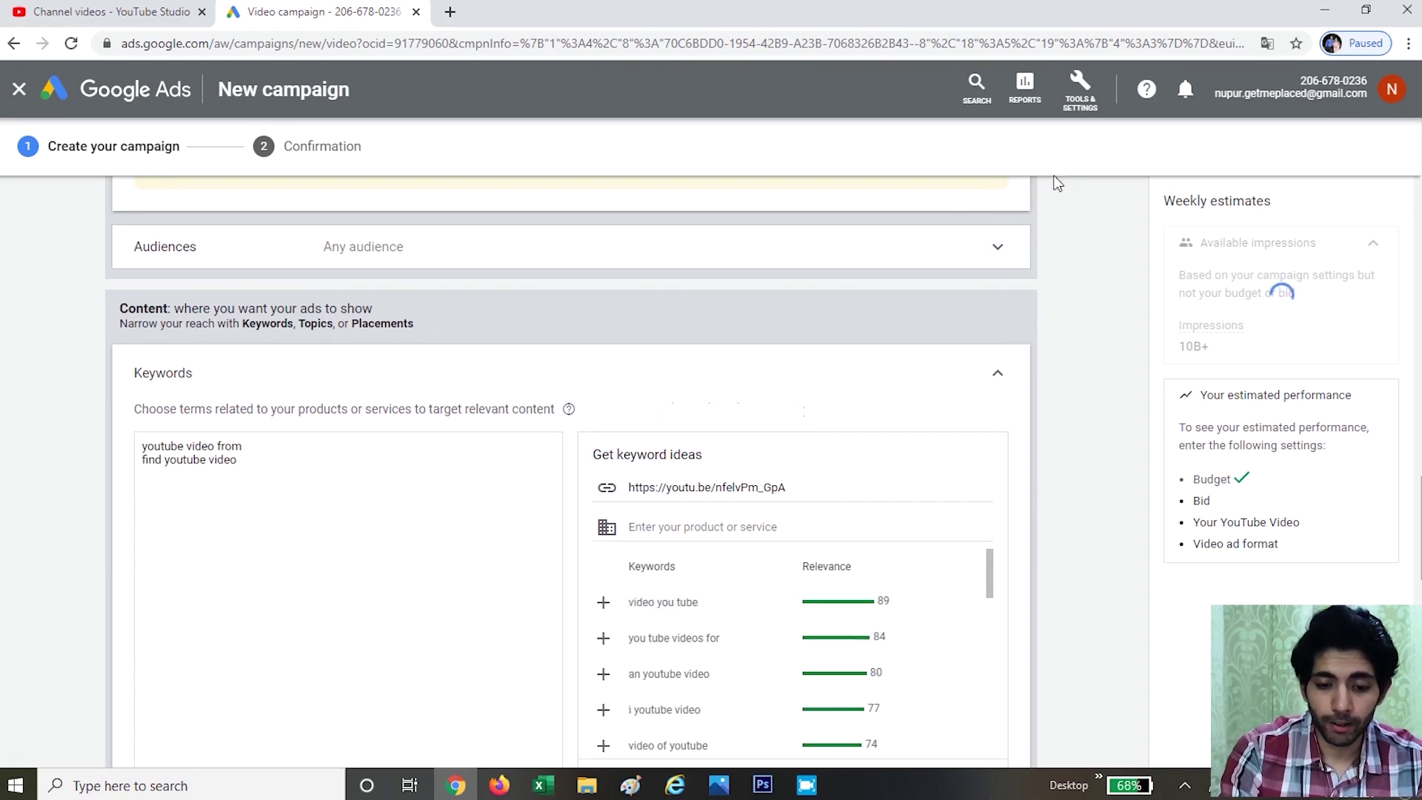
pyautogui.click(738, 527)
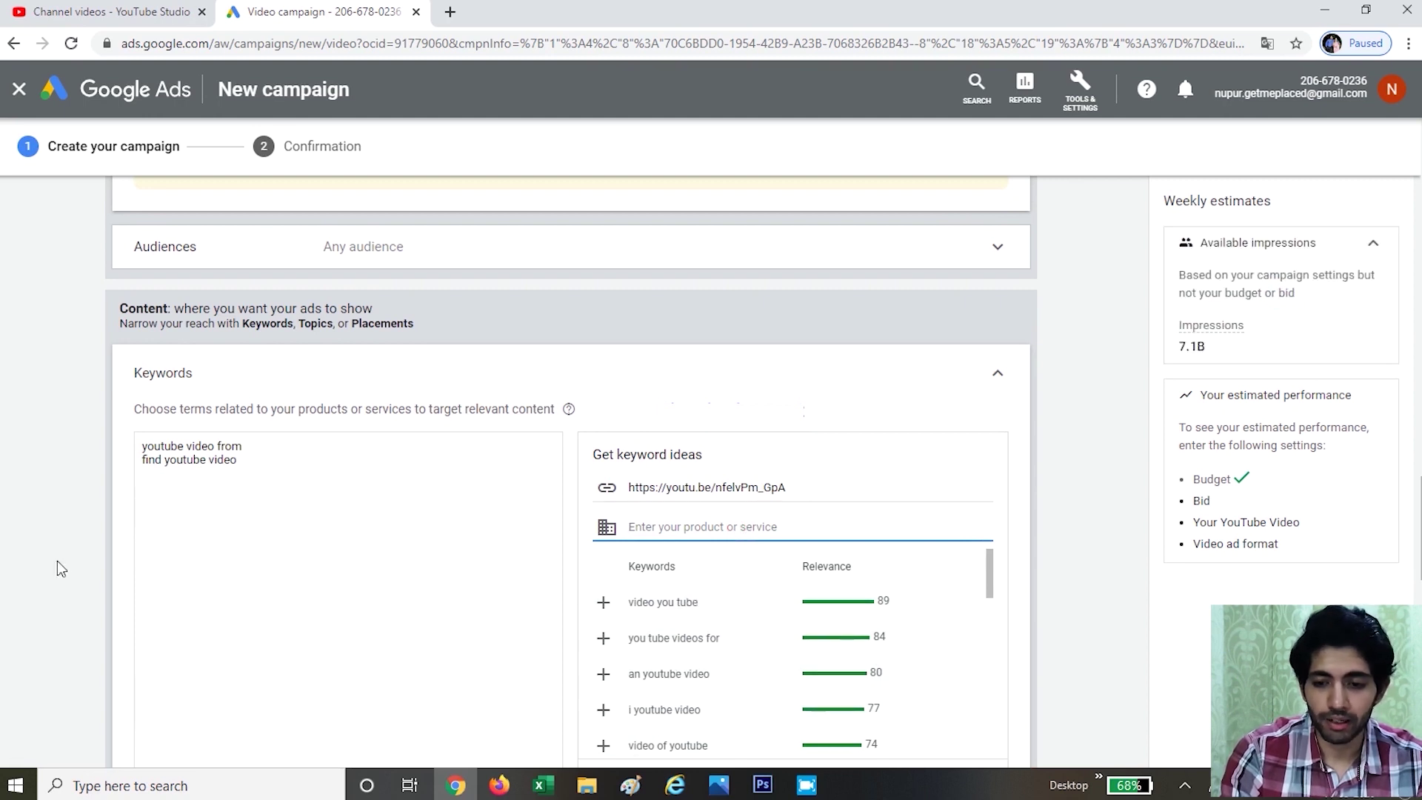
# - Open Keyword Planner in a new browser tab and switch to it
pyautogui.click(1081, 87)
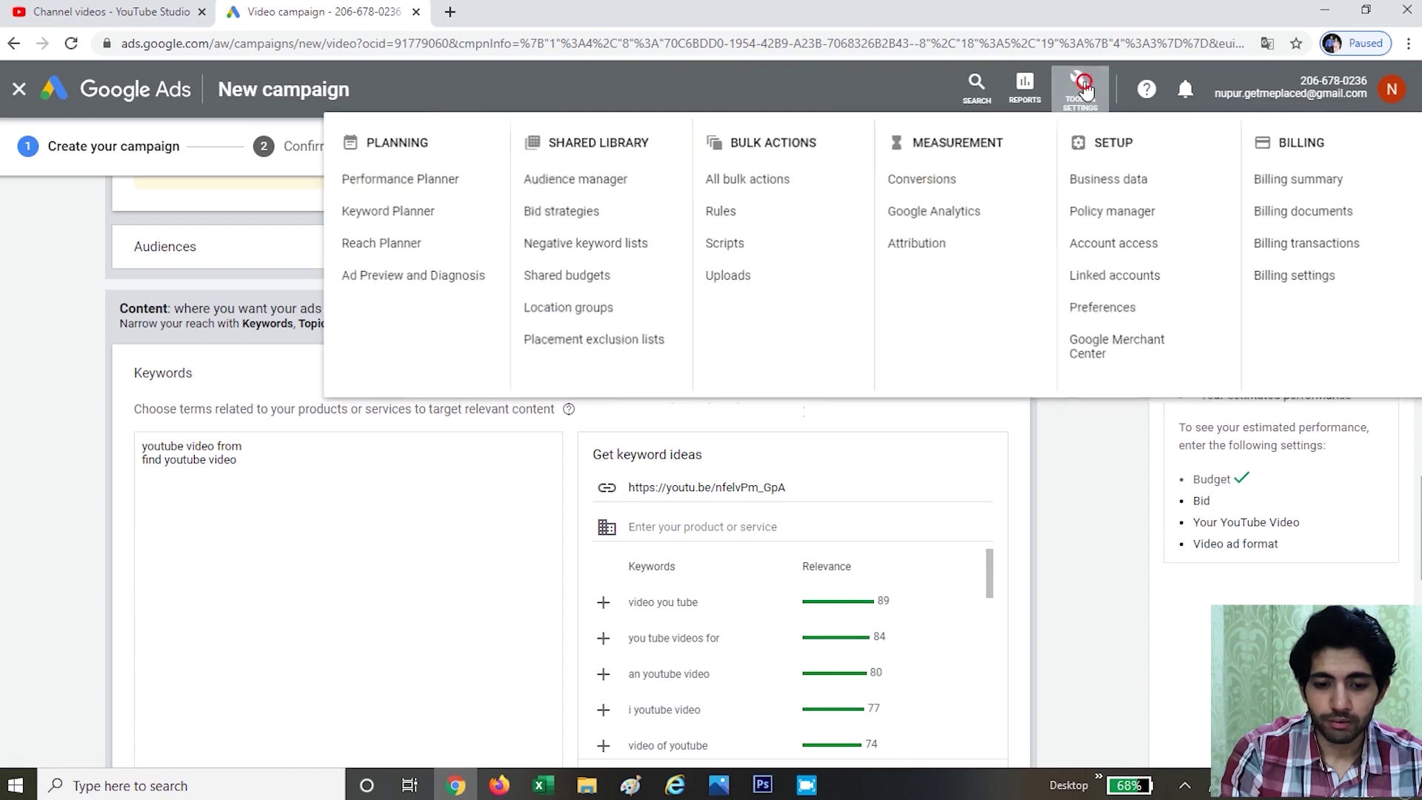
pyautogui.rightClick(407, 214)
pyautogui.click(451, 220)
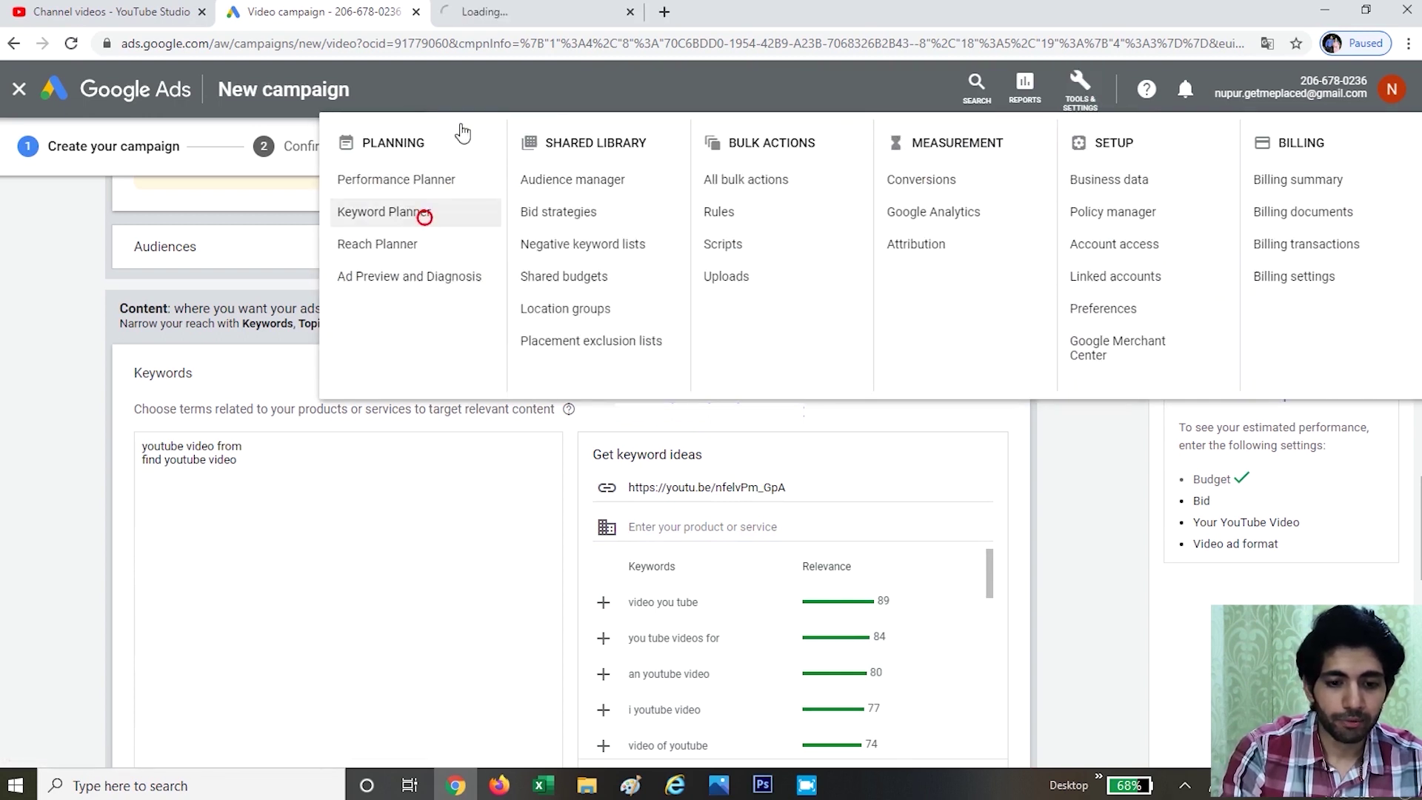
pyautogui.click(500, 23)
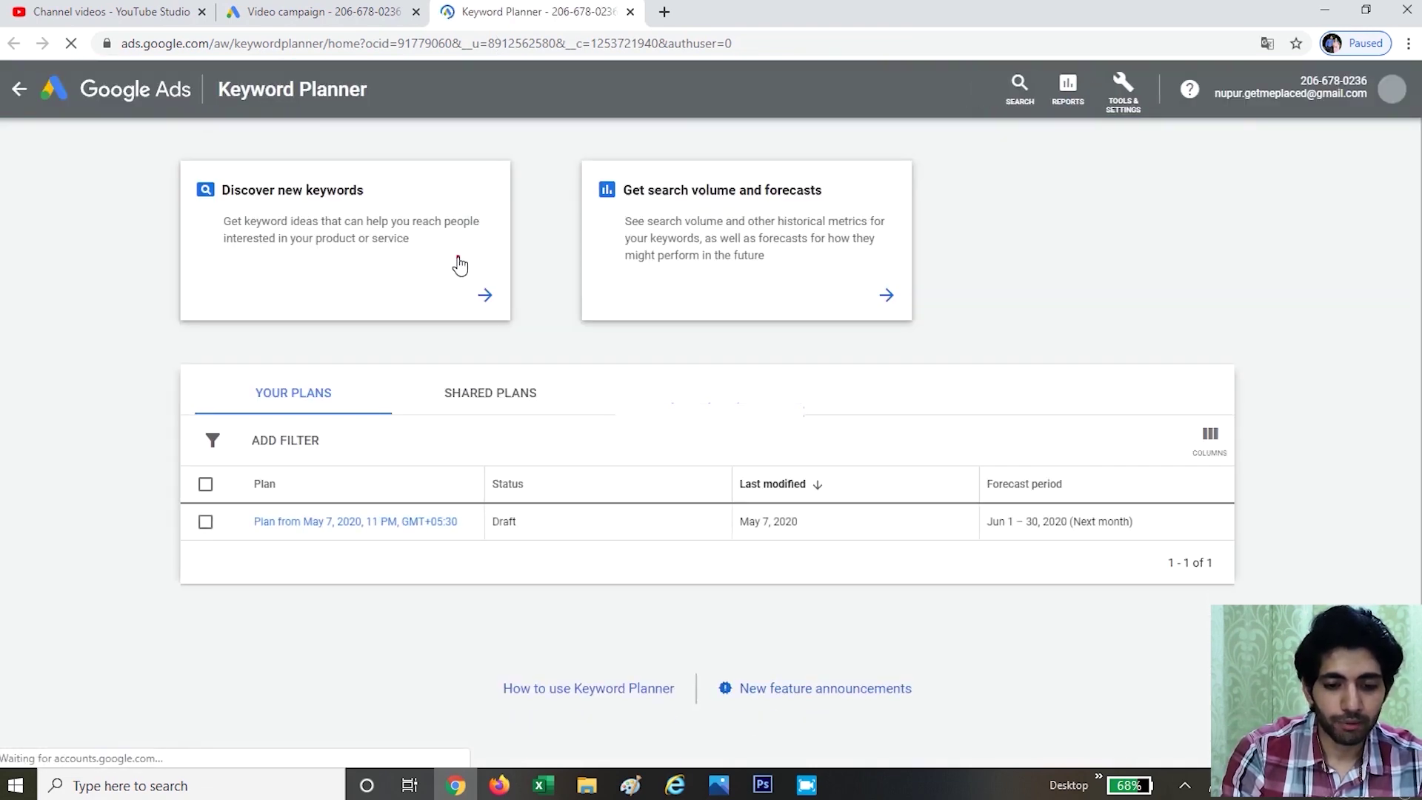
# - Discover new keywords for "motivational film" in Keyword Planner
pyautogui.click(460, 266)
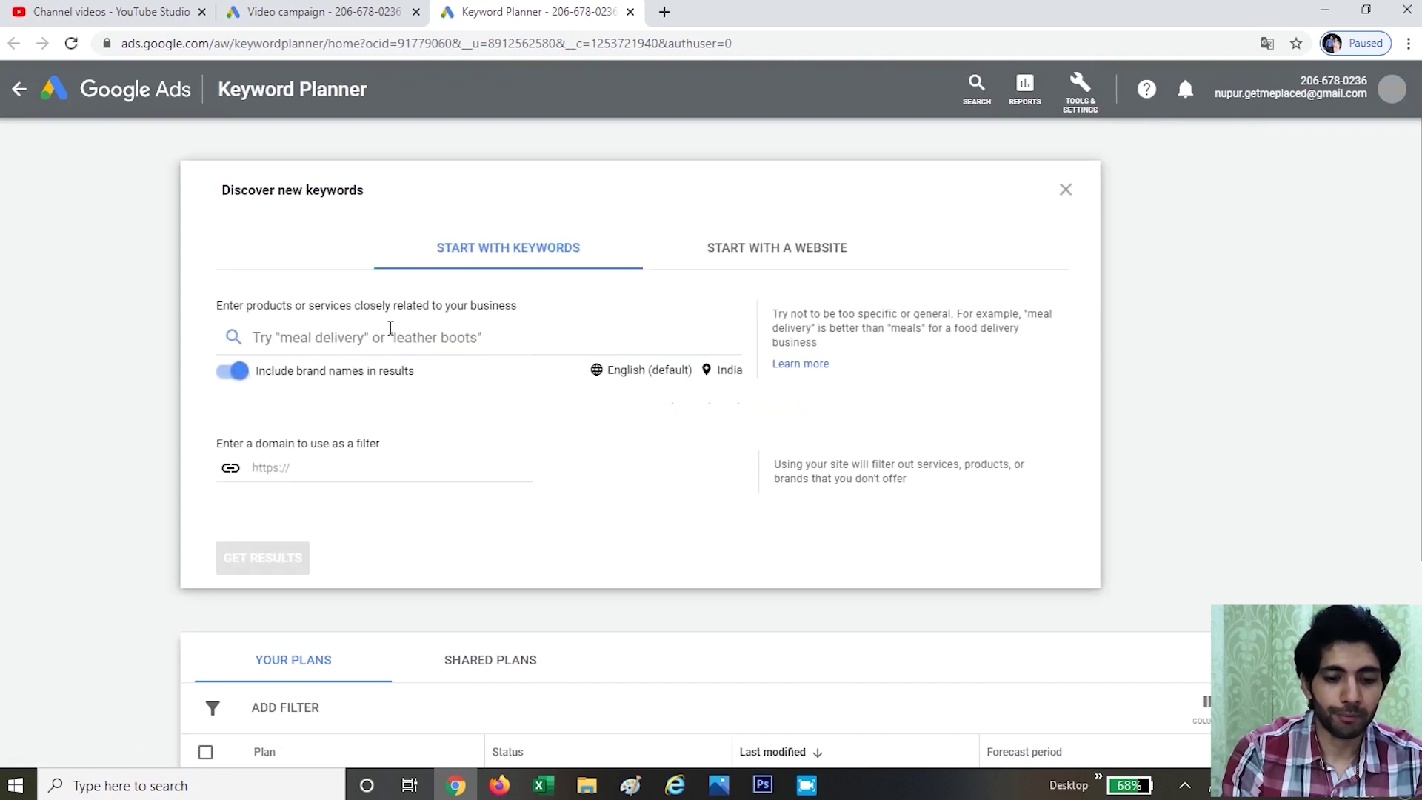
pyautogui.click(390, 328)
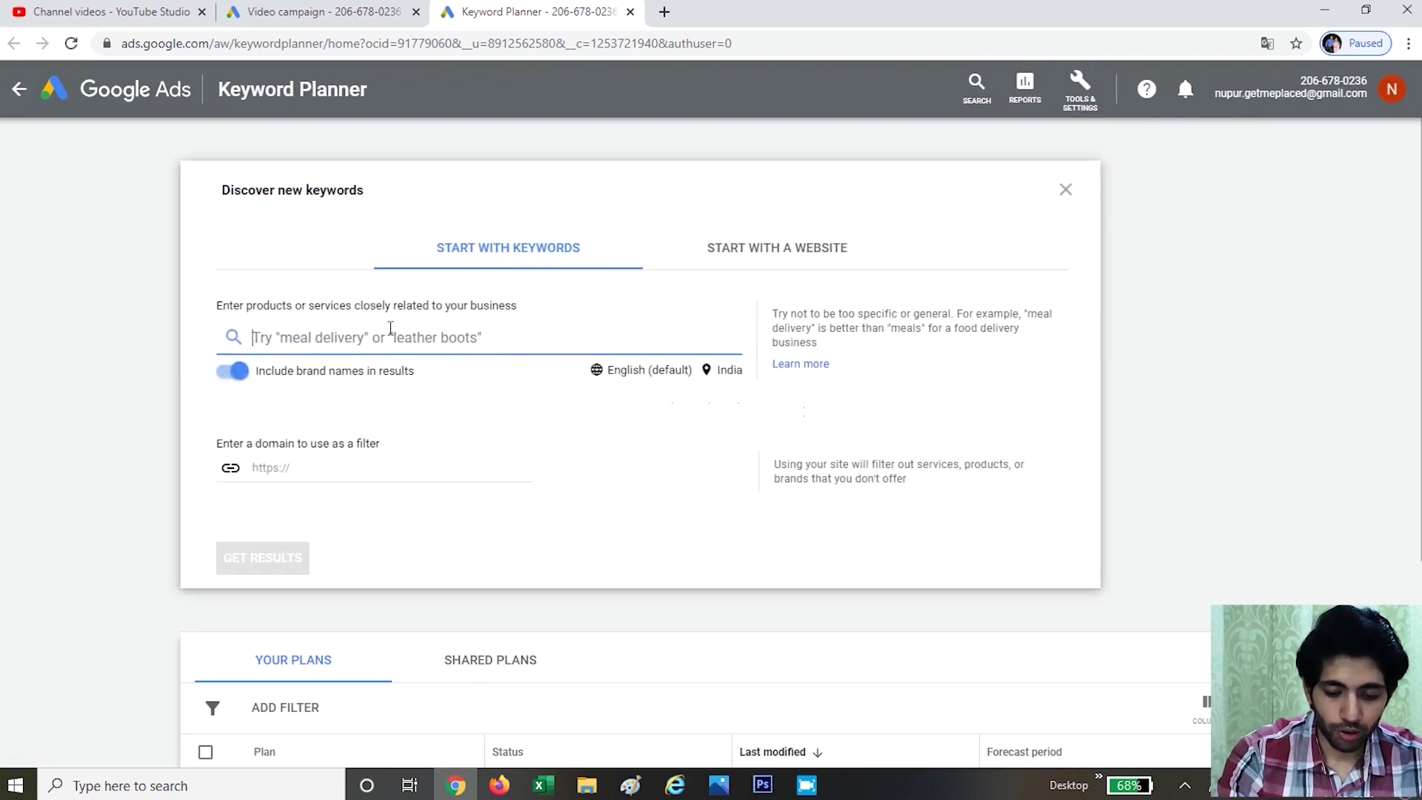
pyautogui.write('motibva')
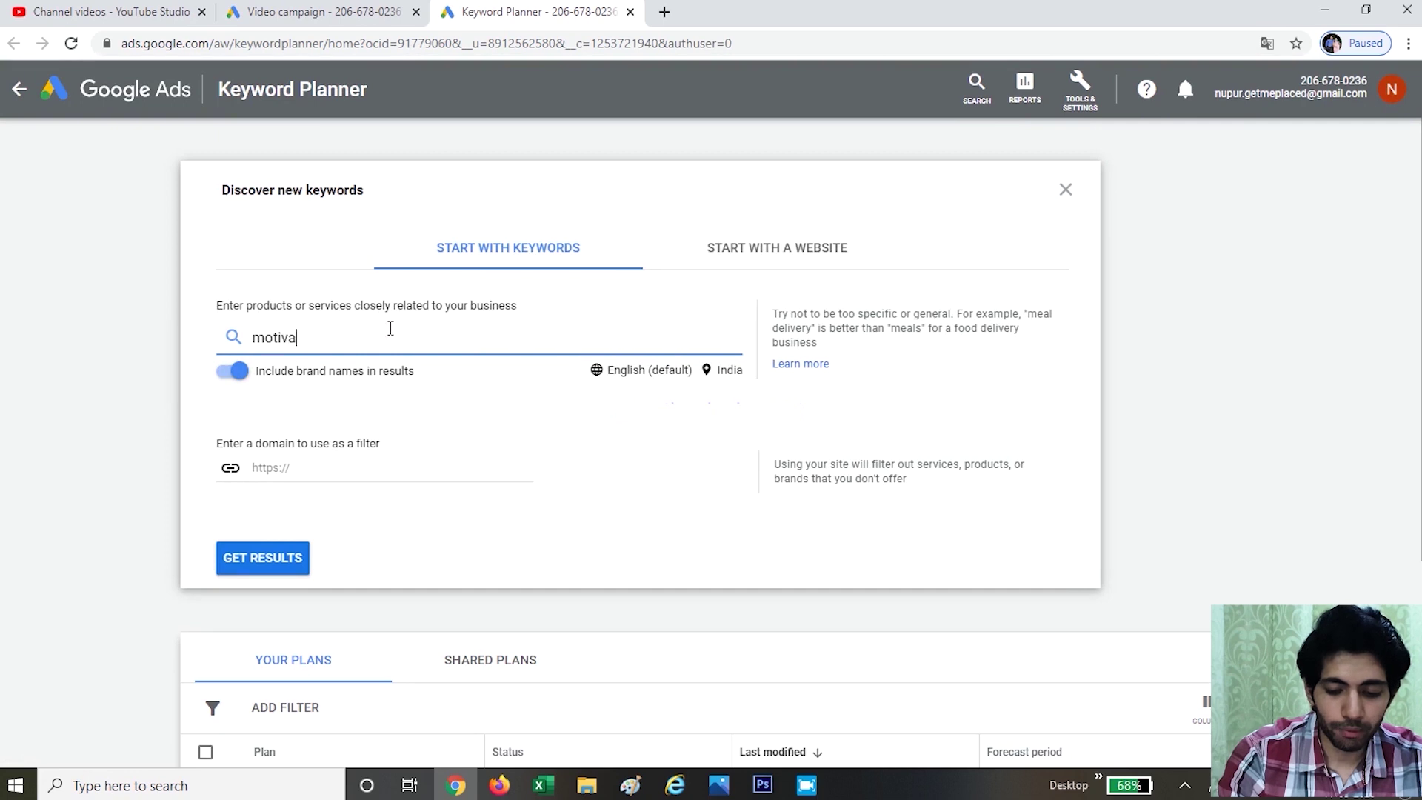
pyautogui.write('tional')
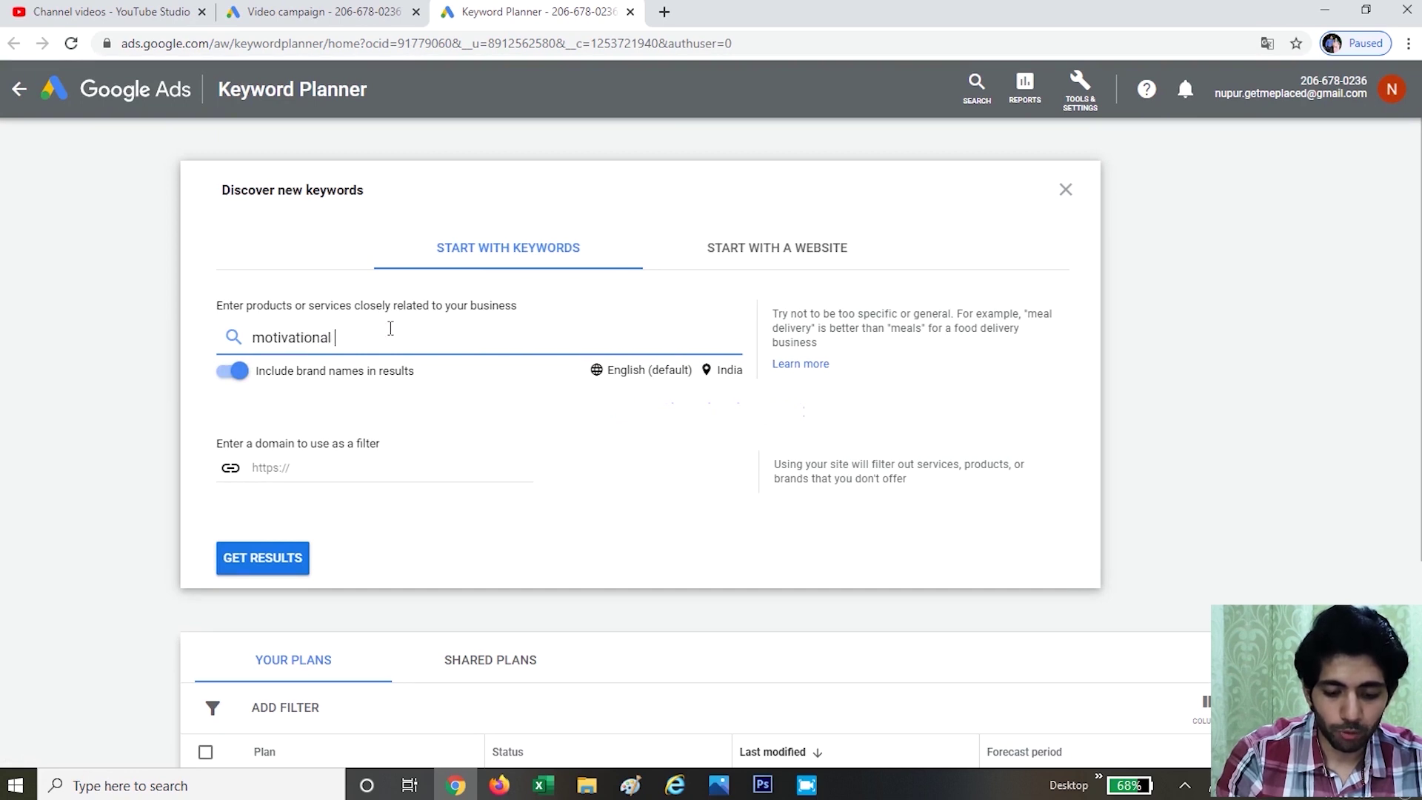
pyautogui.write(' film')
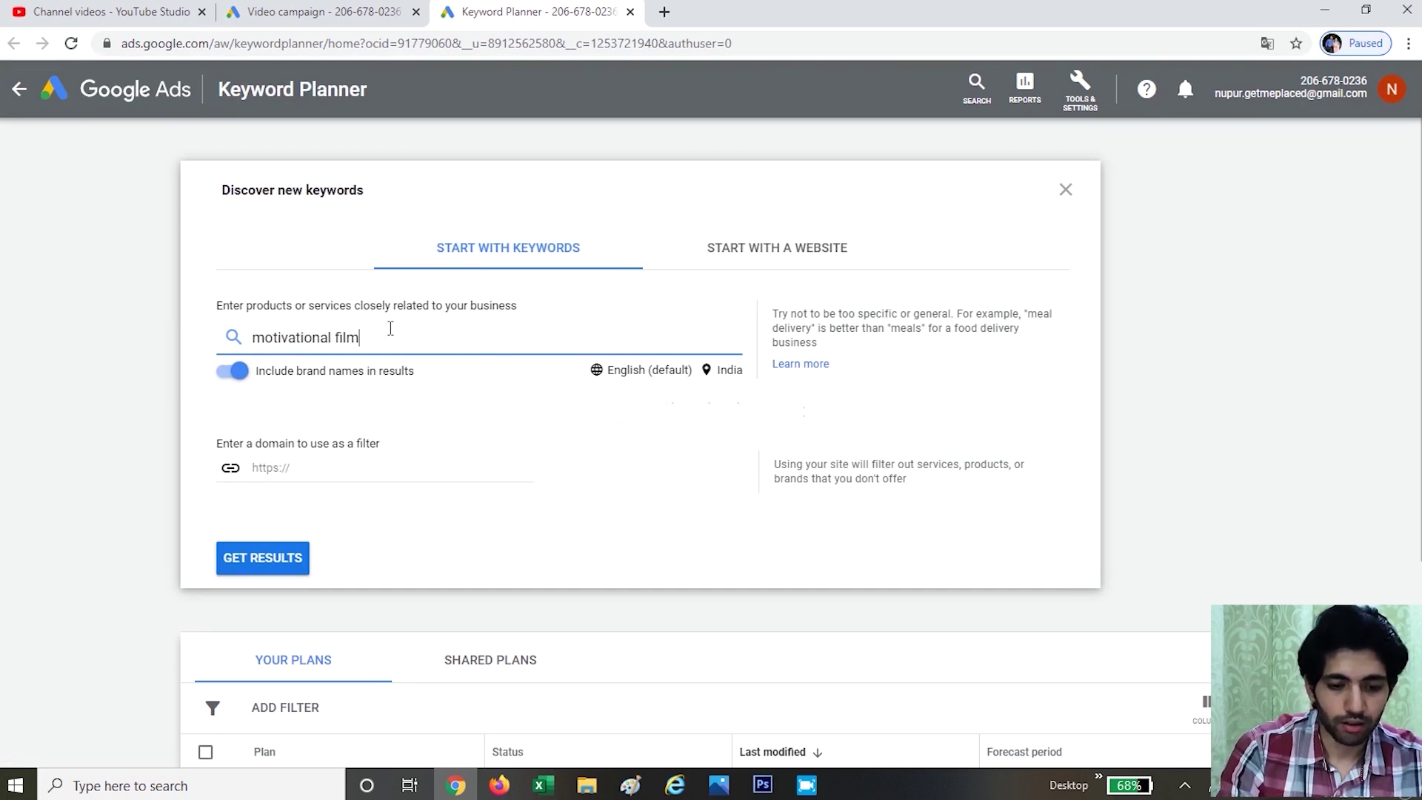
pyautogui.click(263, 558)
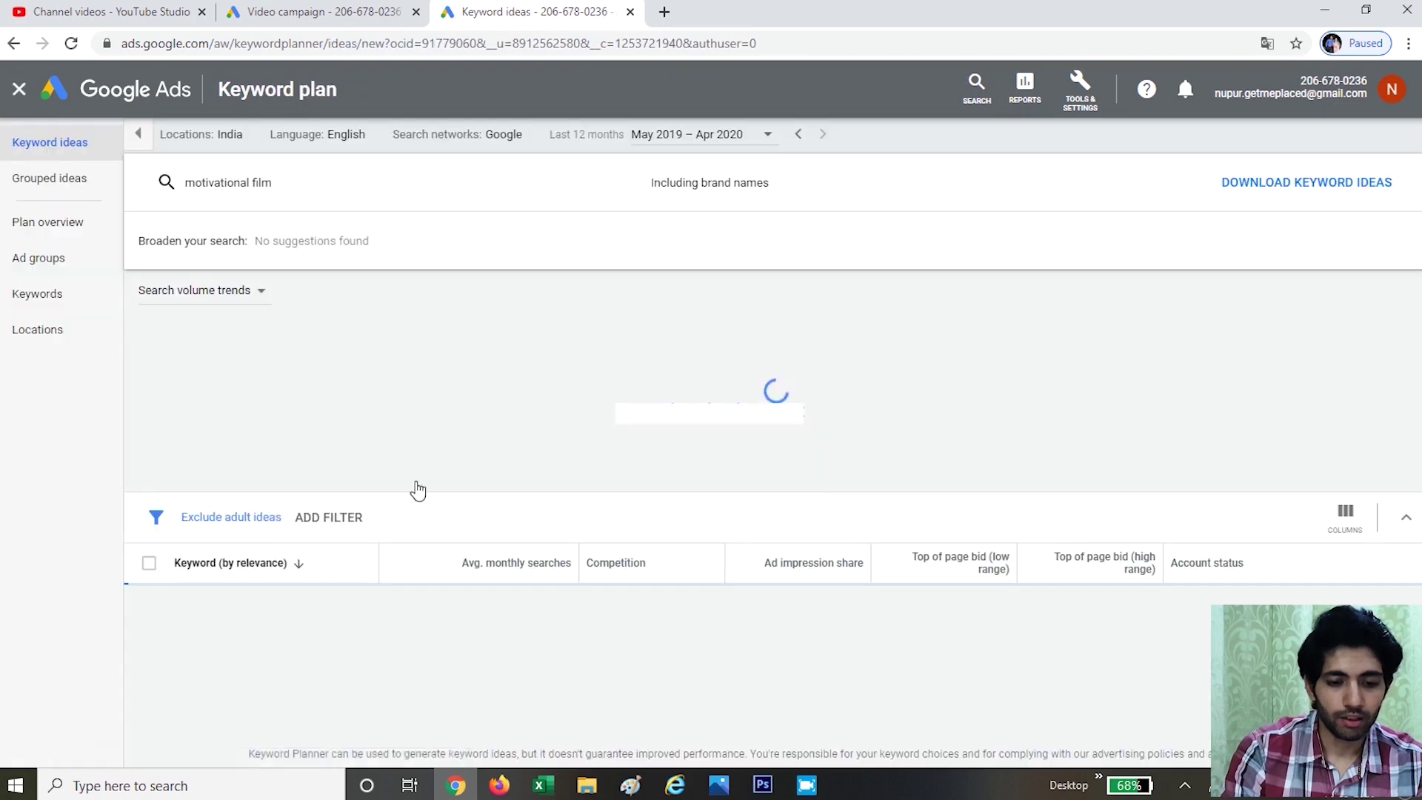
# - Copy the keyword idea "inspirational movies" from Keyword Planner into the campaign's keyword list on a new line
pyautogui.scroll(-3, 514, 390)
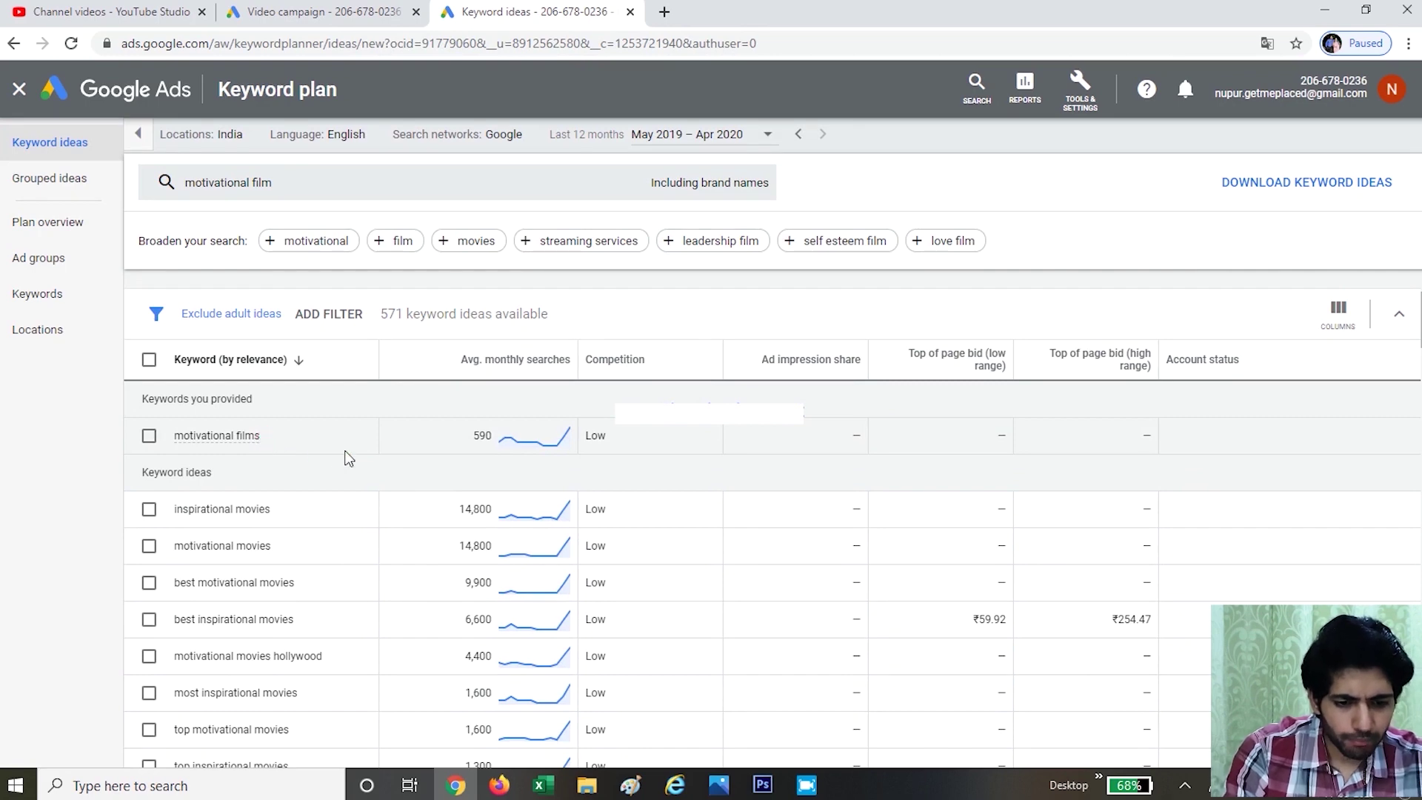
pyautogui.scroll(-1, 348, 457)
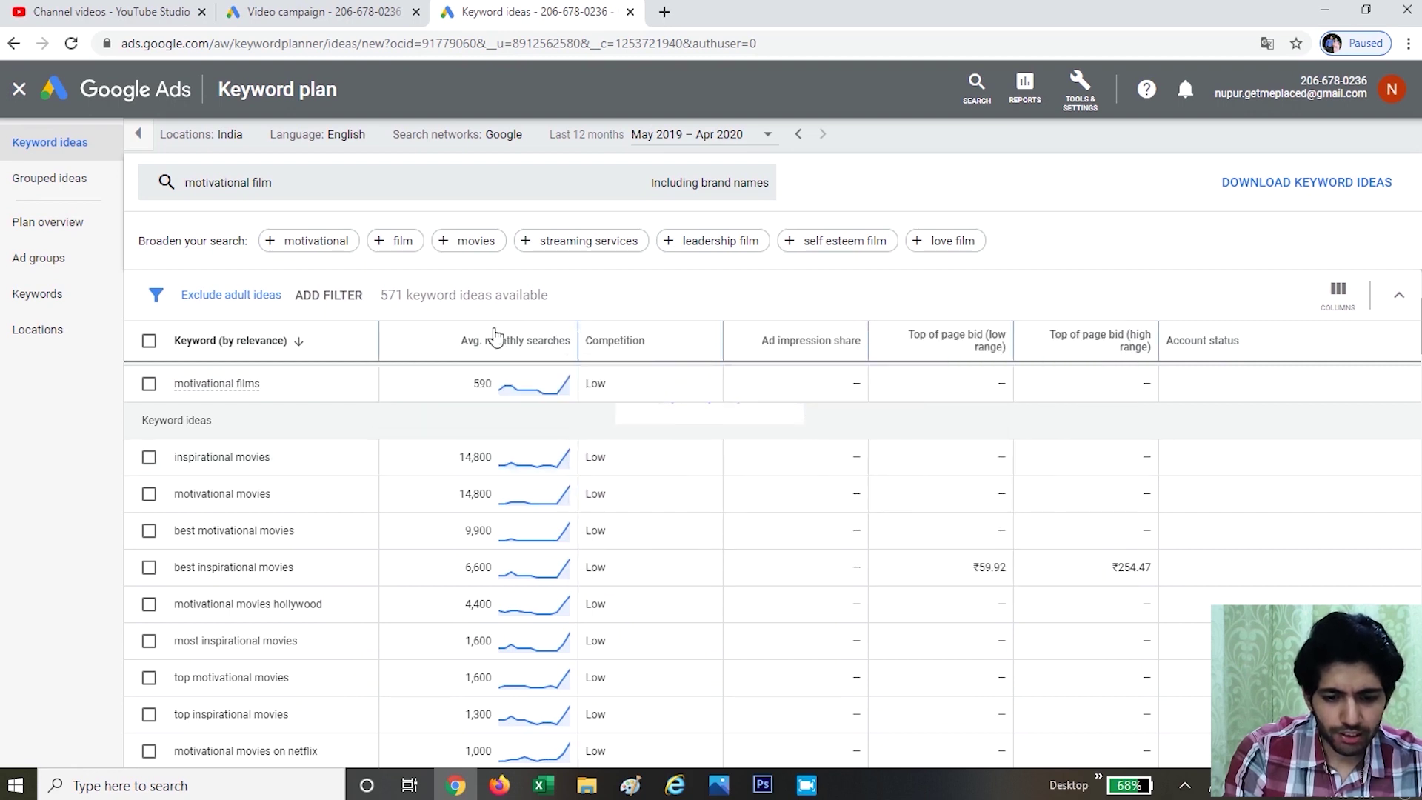
pyautogui.moveTo(308, 453); pyautogui.dragTo(165, 472)
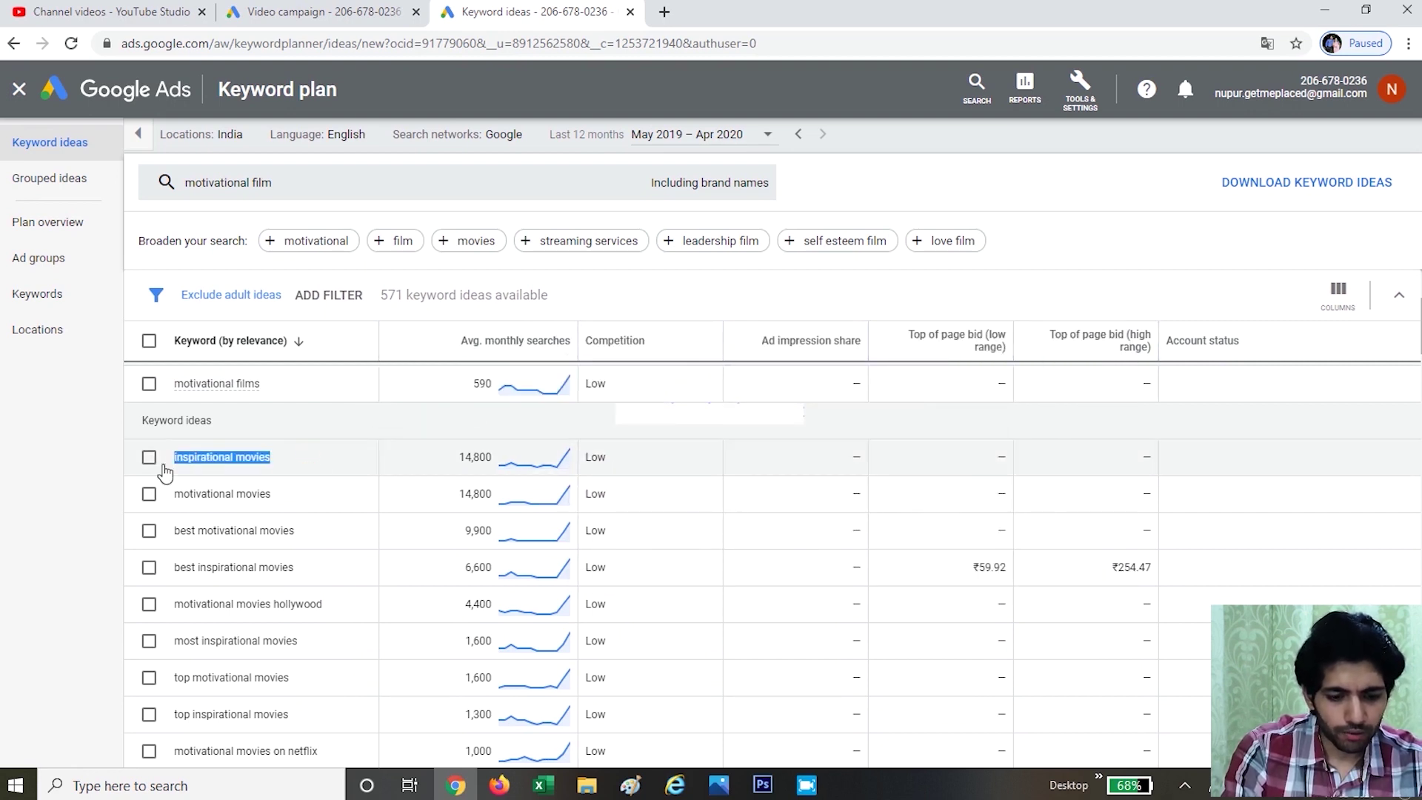
pyautogui.click(286, 11)
pyautogui.click(234, 468)
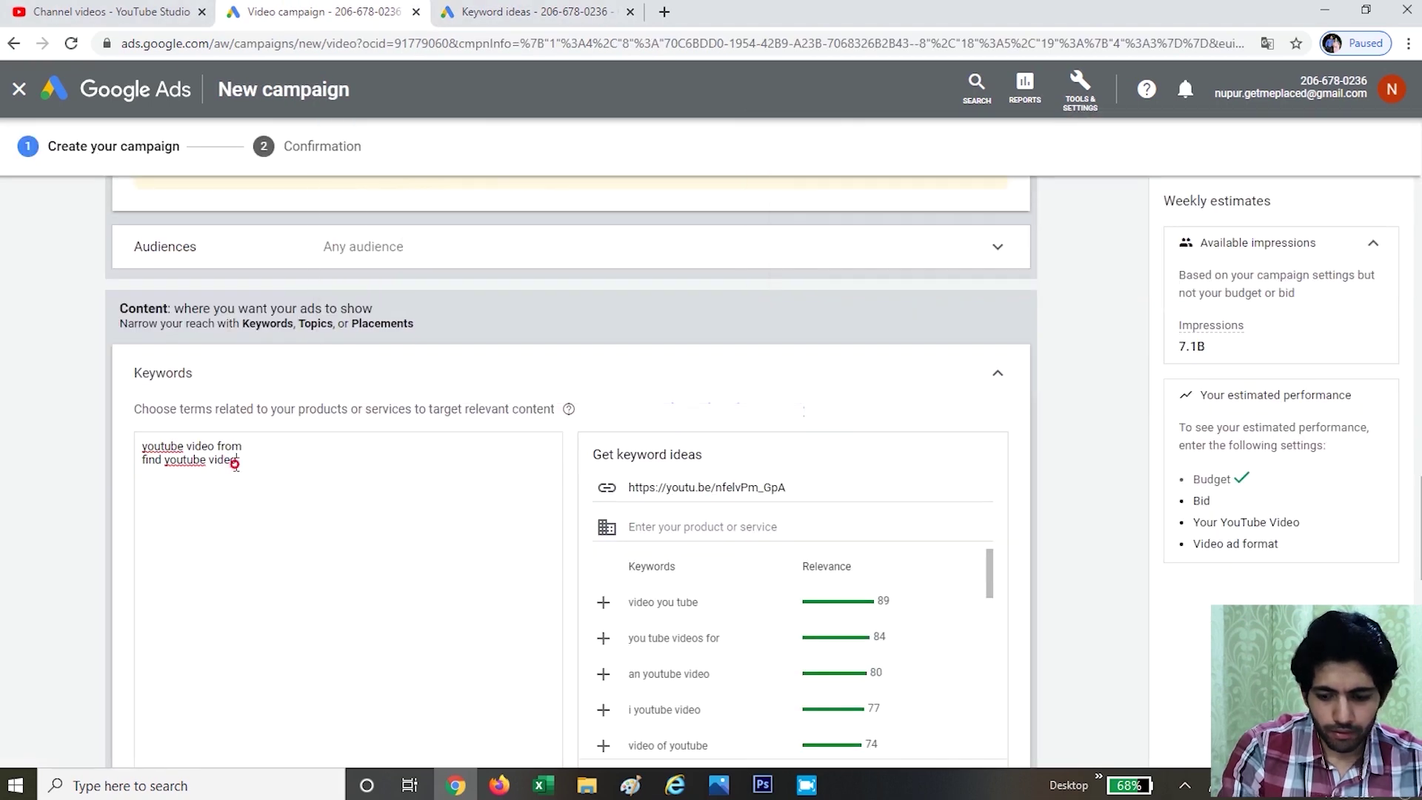
pyautogui.hotkey('ctrl', 'v')
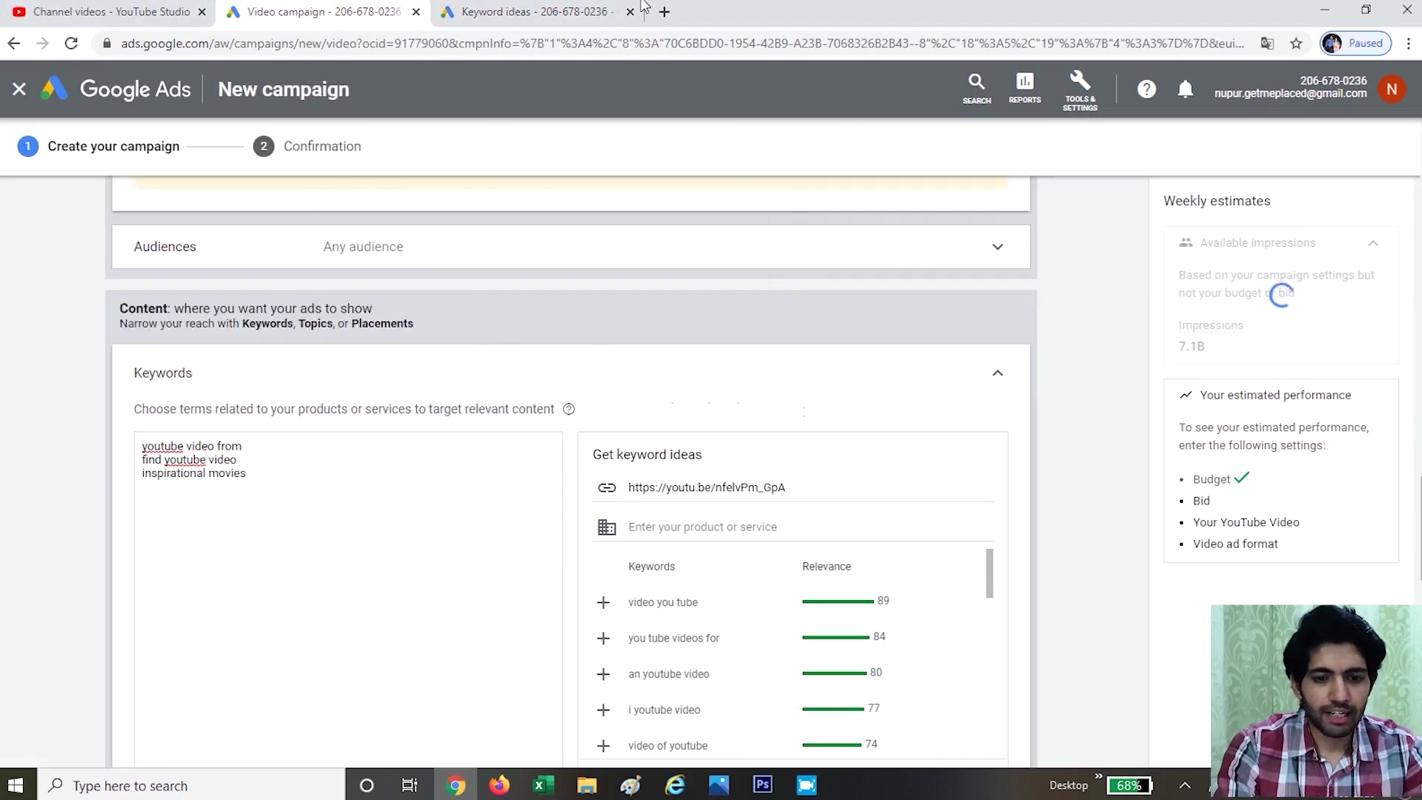
# - Broaden the Keyword Planner search with "motivational" and sort the ideas by top of page bid (low range), lowest first
pyautogui.click(554, 9)
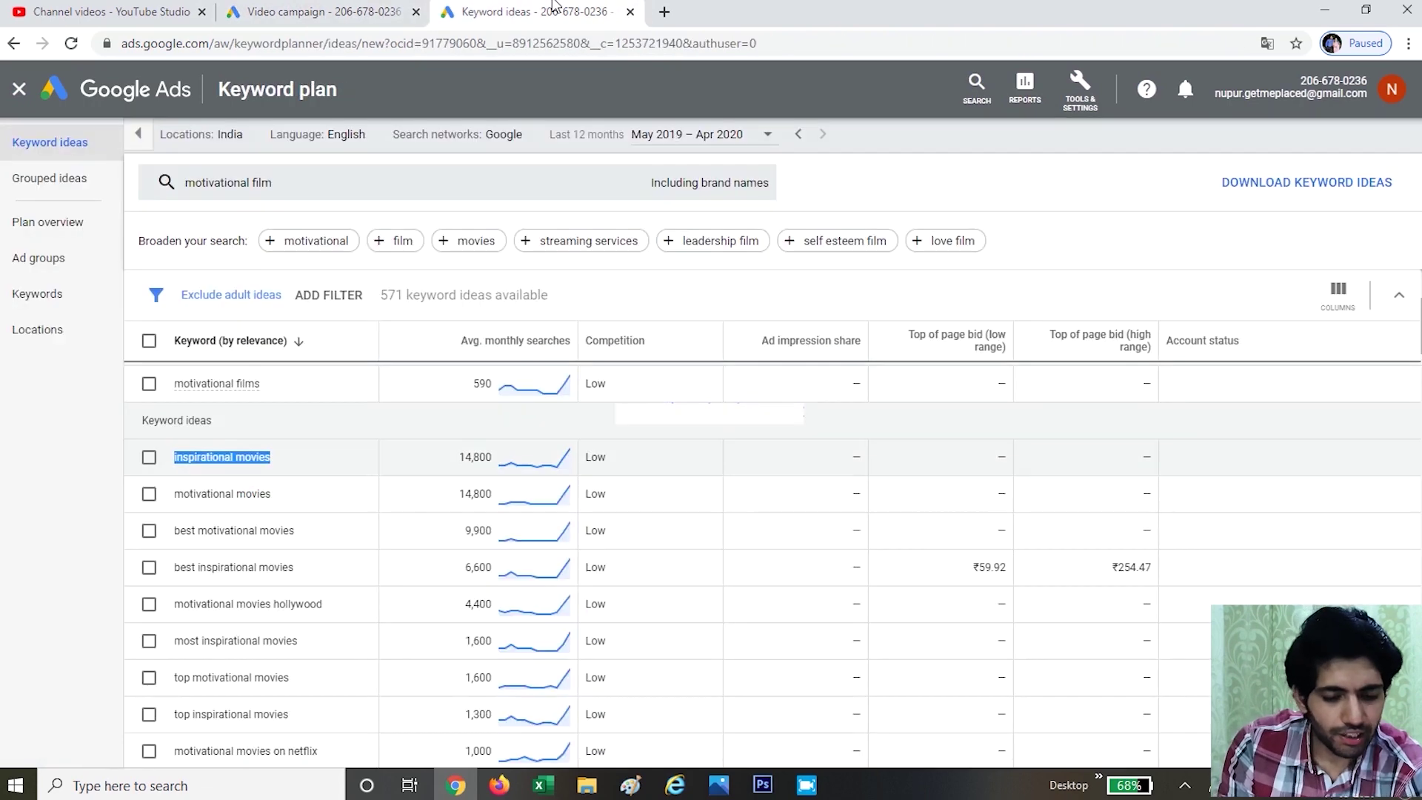
pyautogui.click(318, 243)
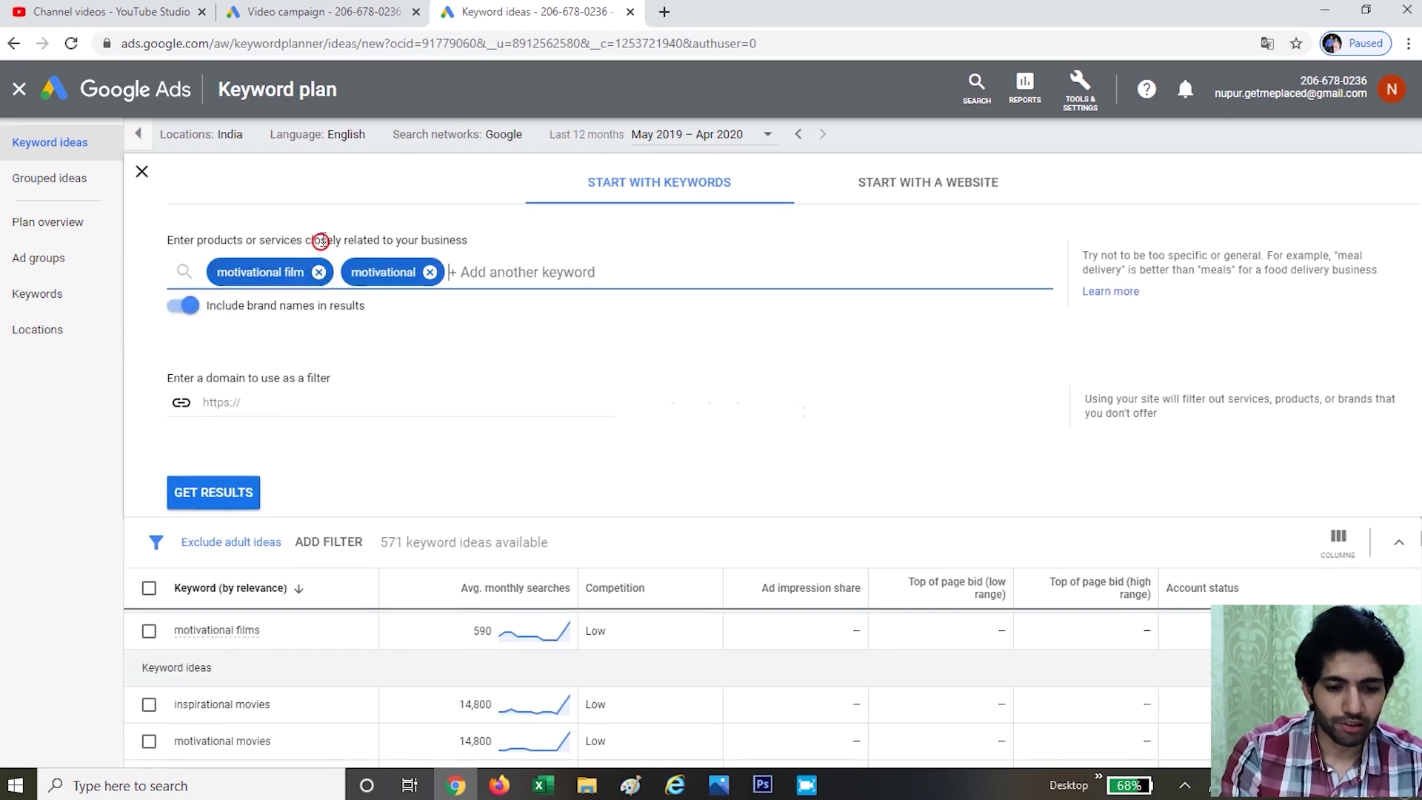
pyautogui.click(244, 510)
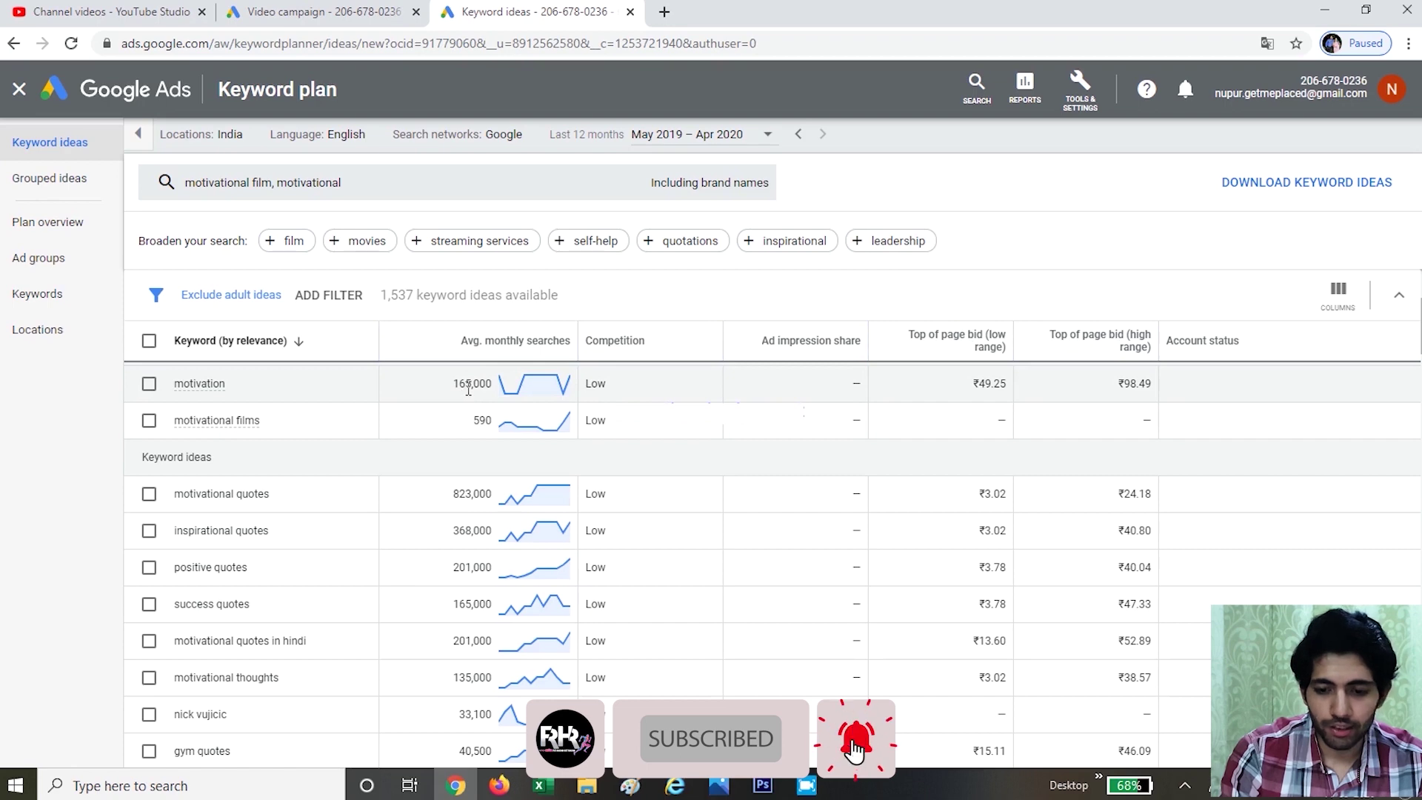
pyautogui.click(986, 345)
pyautogui.click(985, 345)
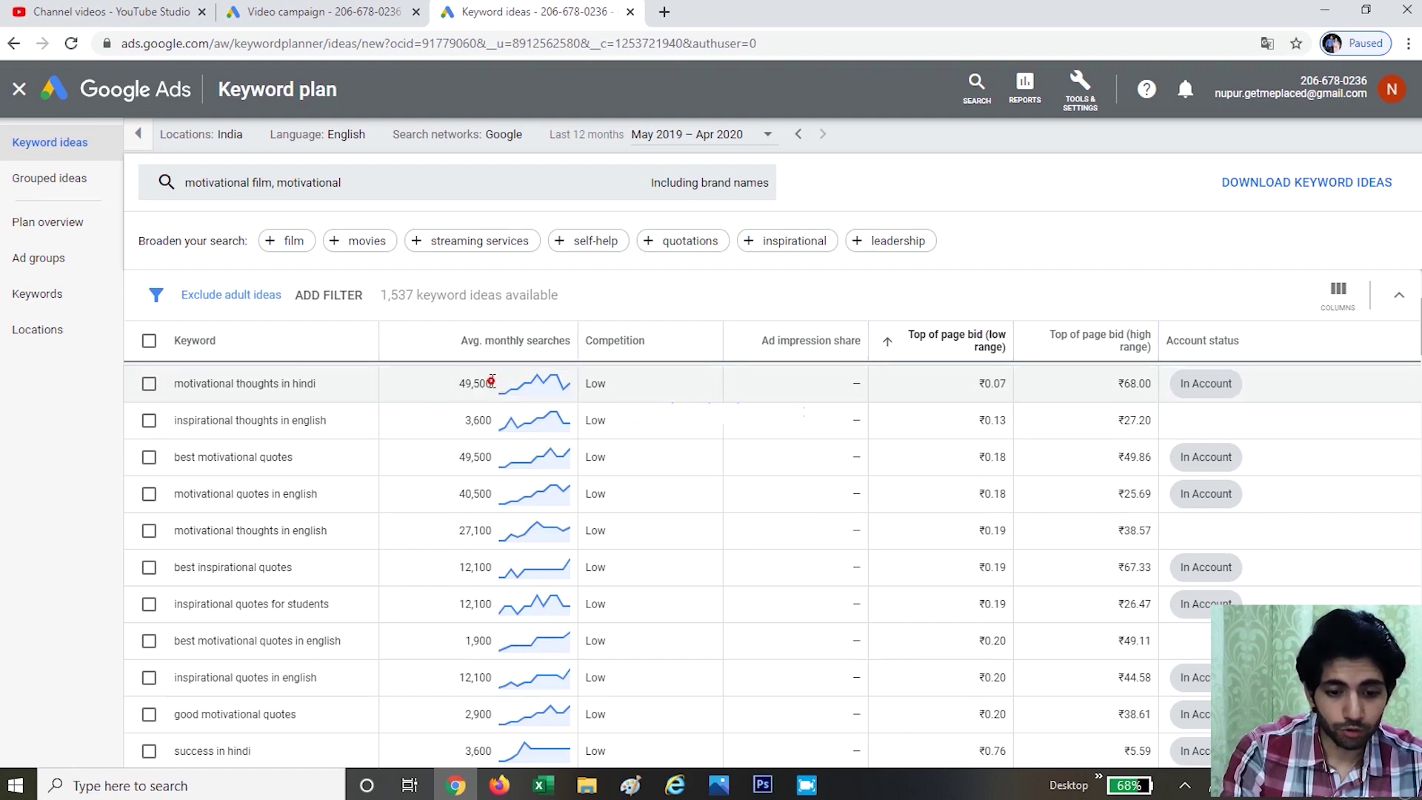
# - Copy the keyword idea "motivational thoughts in hindi" from Keyword Planner into the campaign's keyword list on a new line
pyautogui.doubleClick(459, 384)
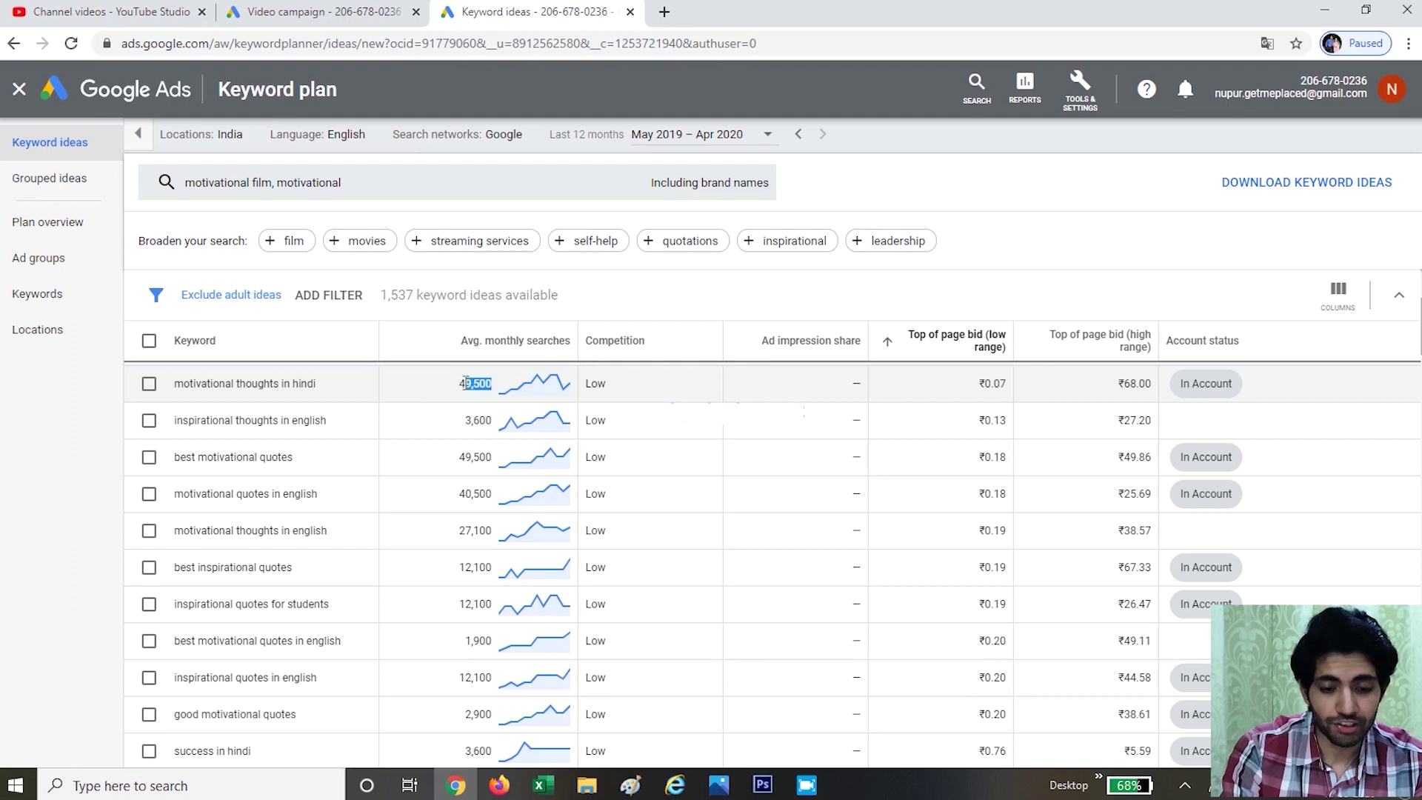
pyautogui.click(442, 383)
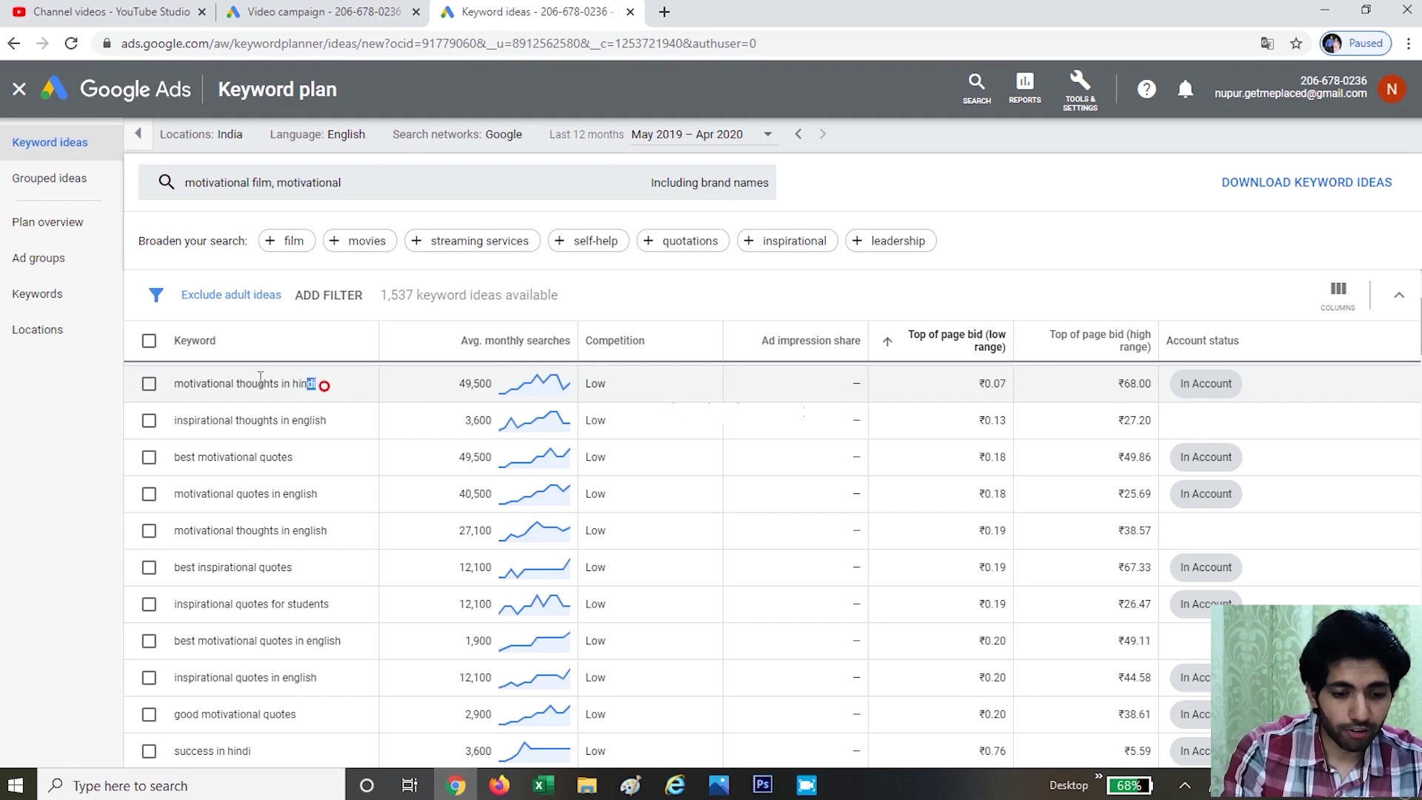
pyautogui.moveTo(319, 383); pyautogui.dragTo(176, 385)
pyautogui.hotkey('ctrl', 'c')
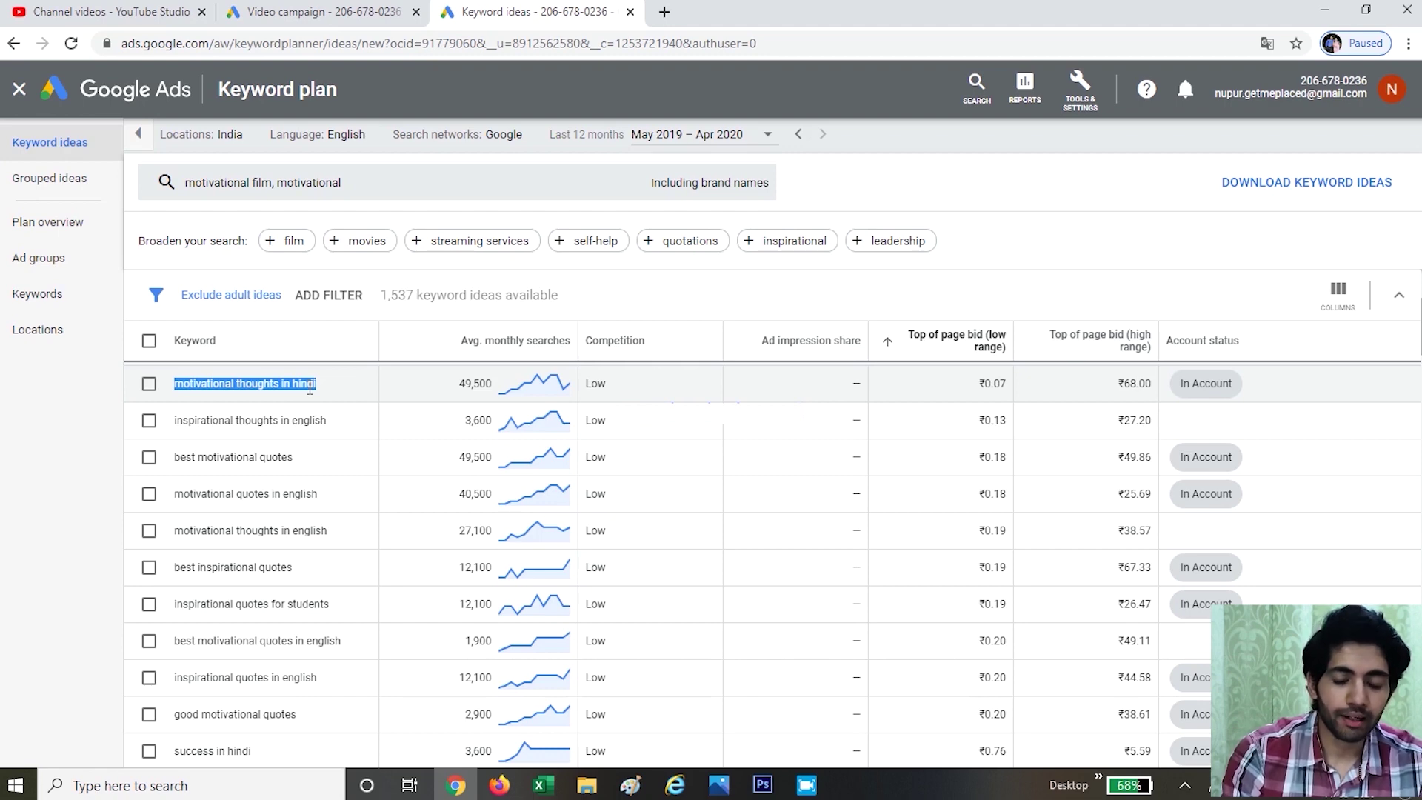
pyautogui.click(319, 11)
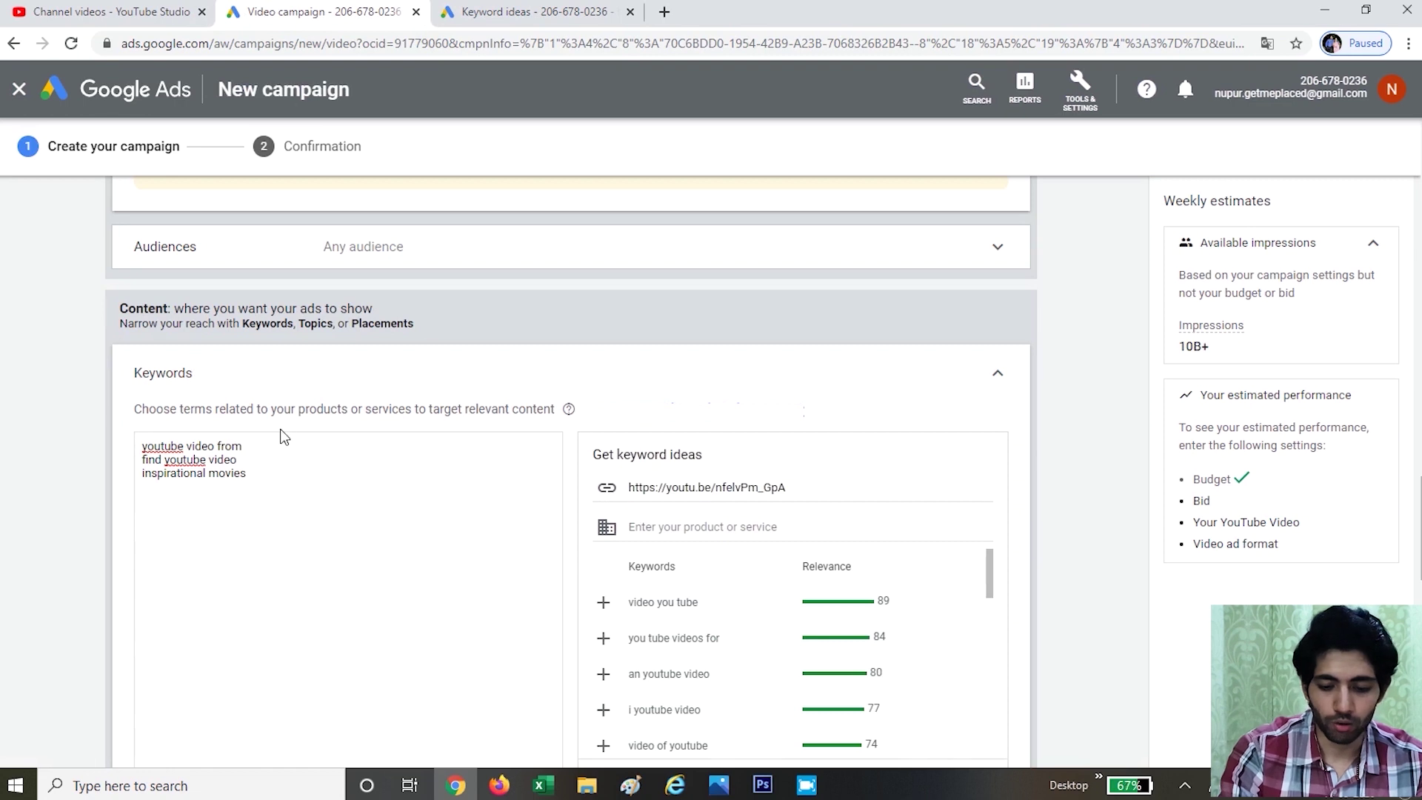
pyautogui.hotkey('ctrl', 'v')
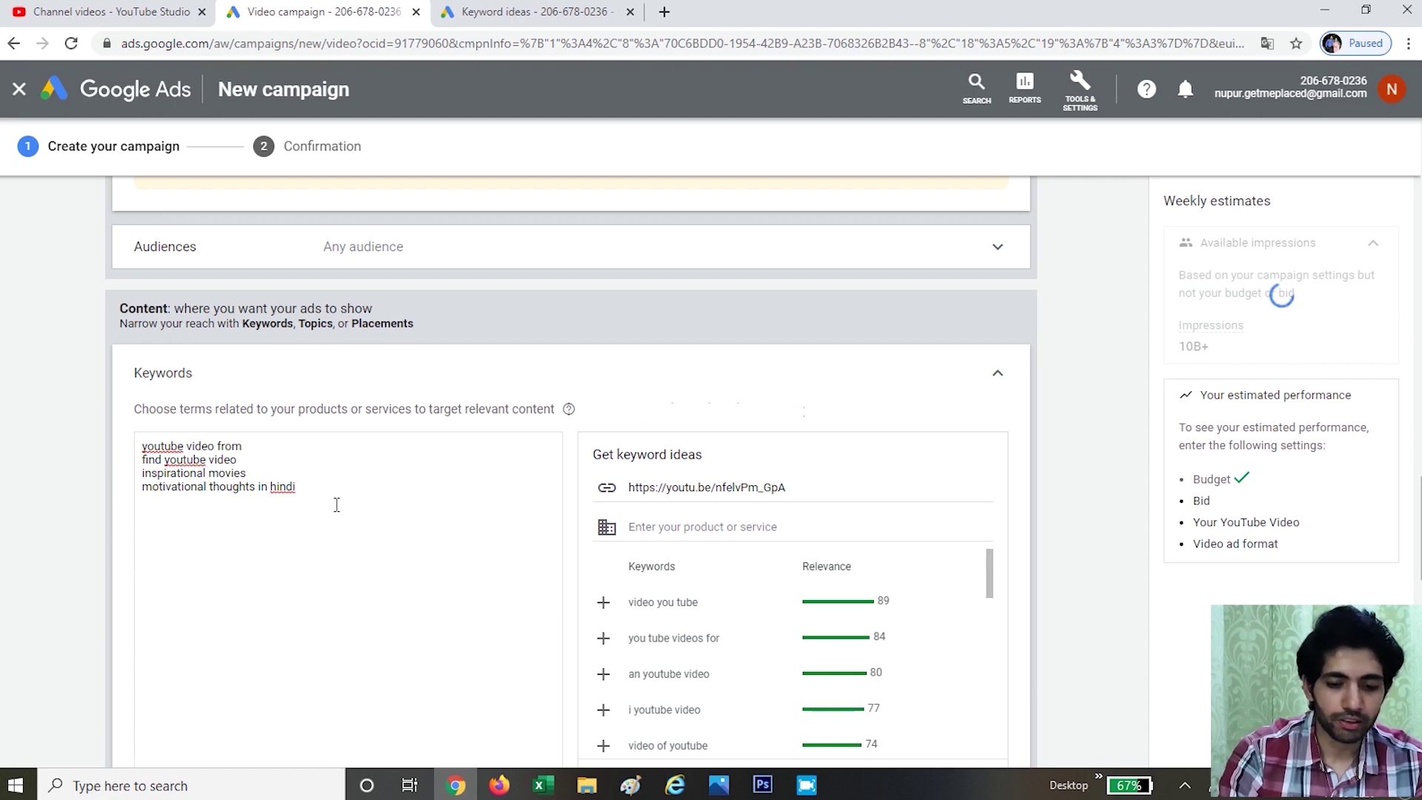
pyautogui.scroll(-1, 336, 504)
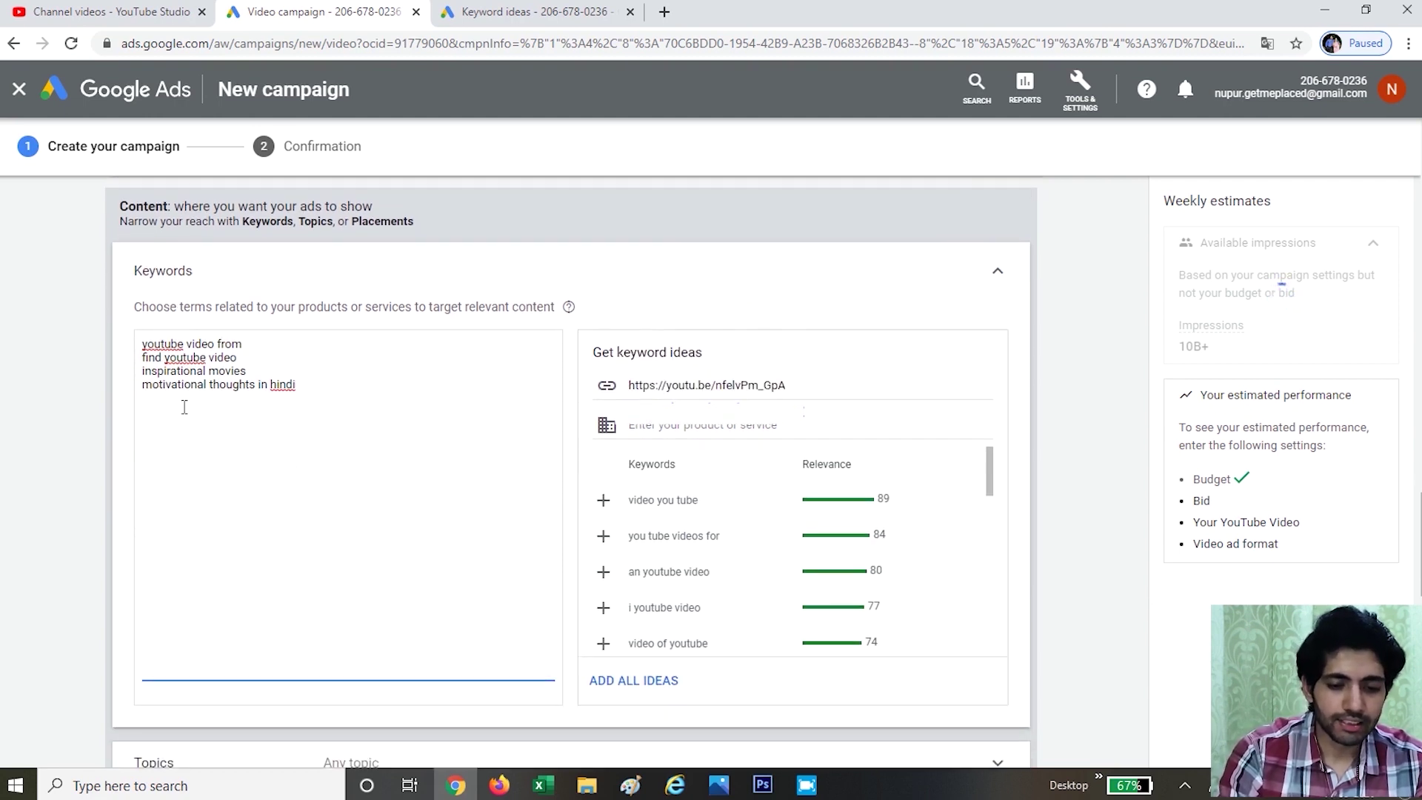
# - Target the topics Arts & Entertainment, Beauty & Fitness and Health in the campaign's content settings
pyautogui.scroll(-3, 288, 474)
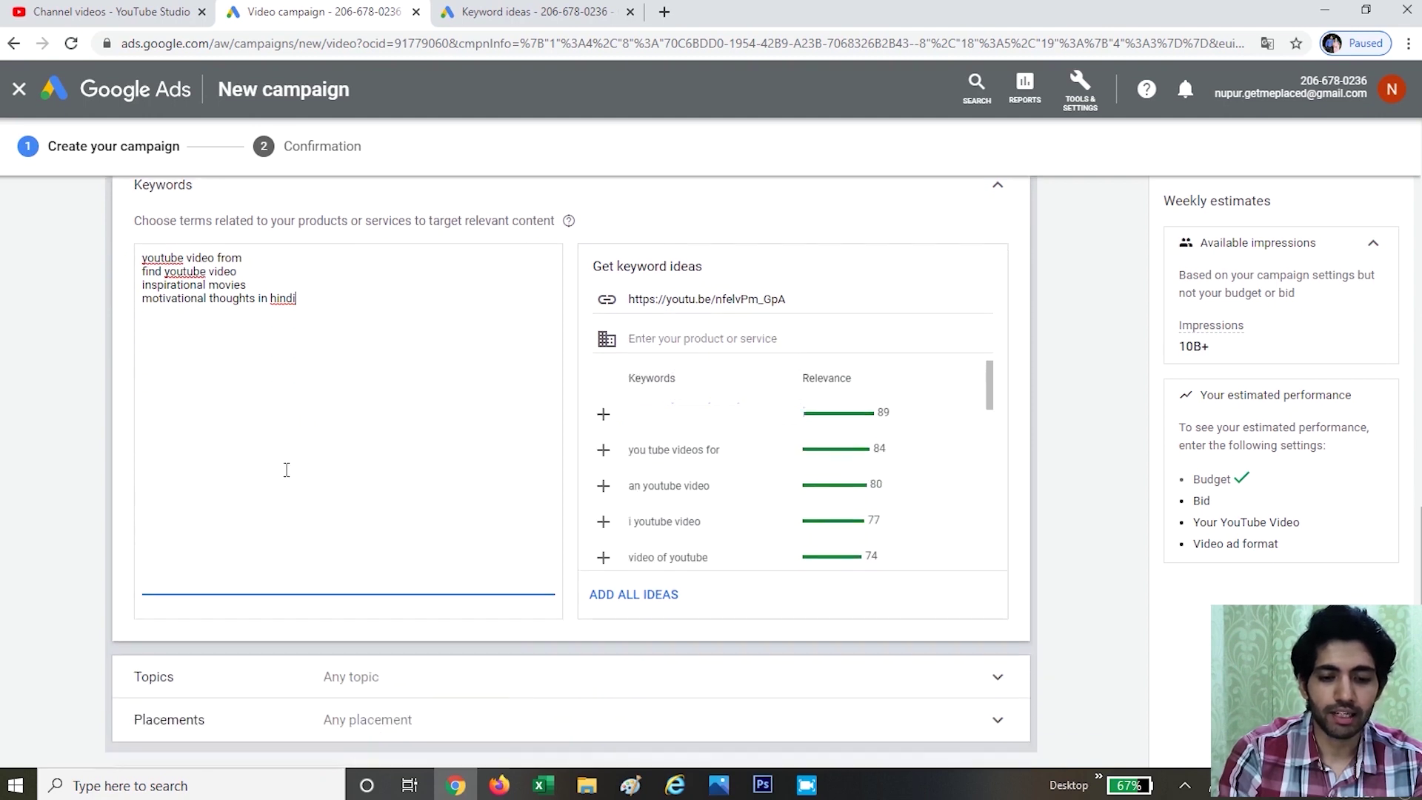
pyautogui.scroll(-1, 289, 478)
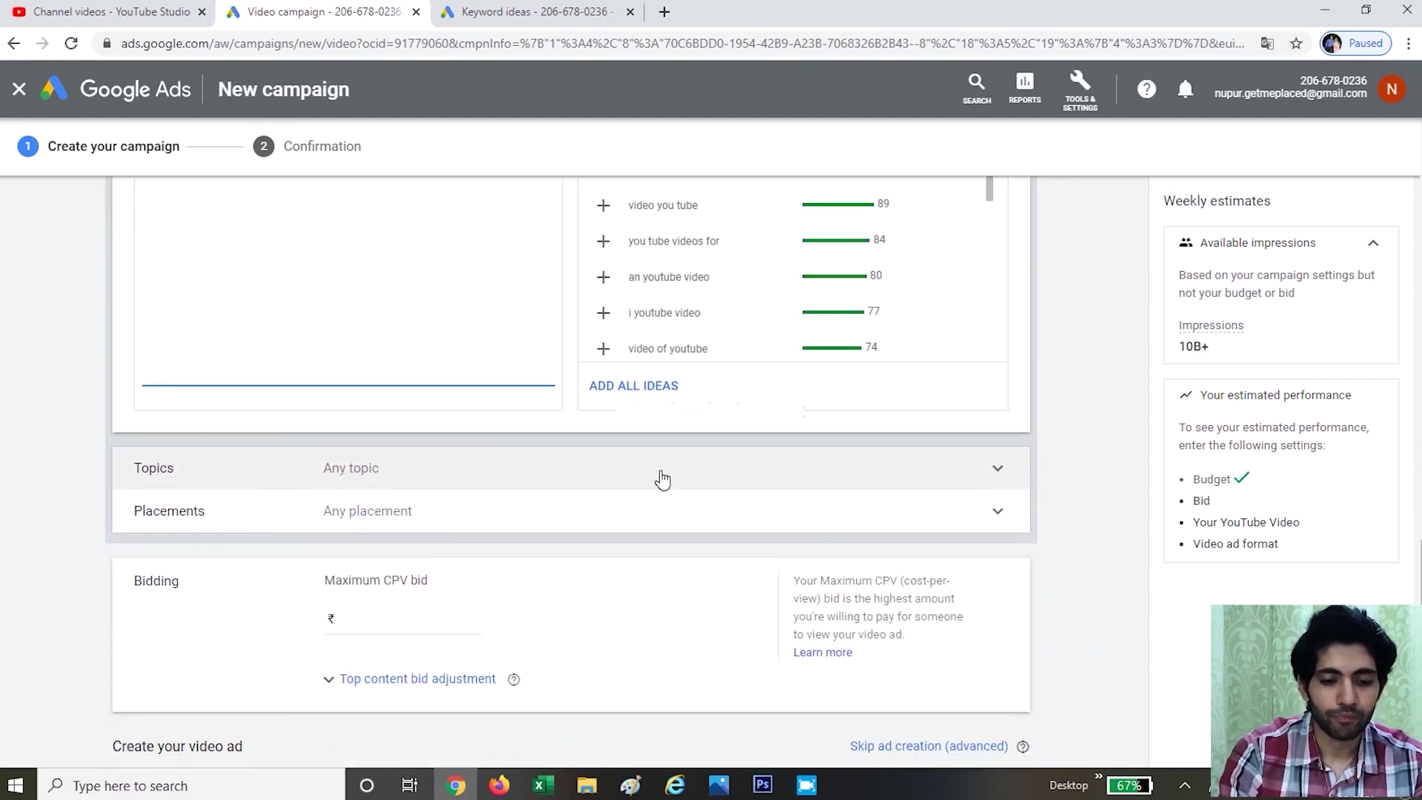
pyautogui.scroll(-1, 660, 480)
pyautogui.click(887, 382)
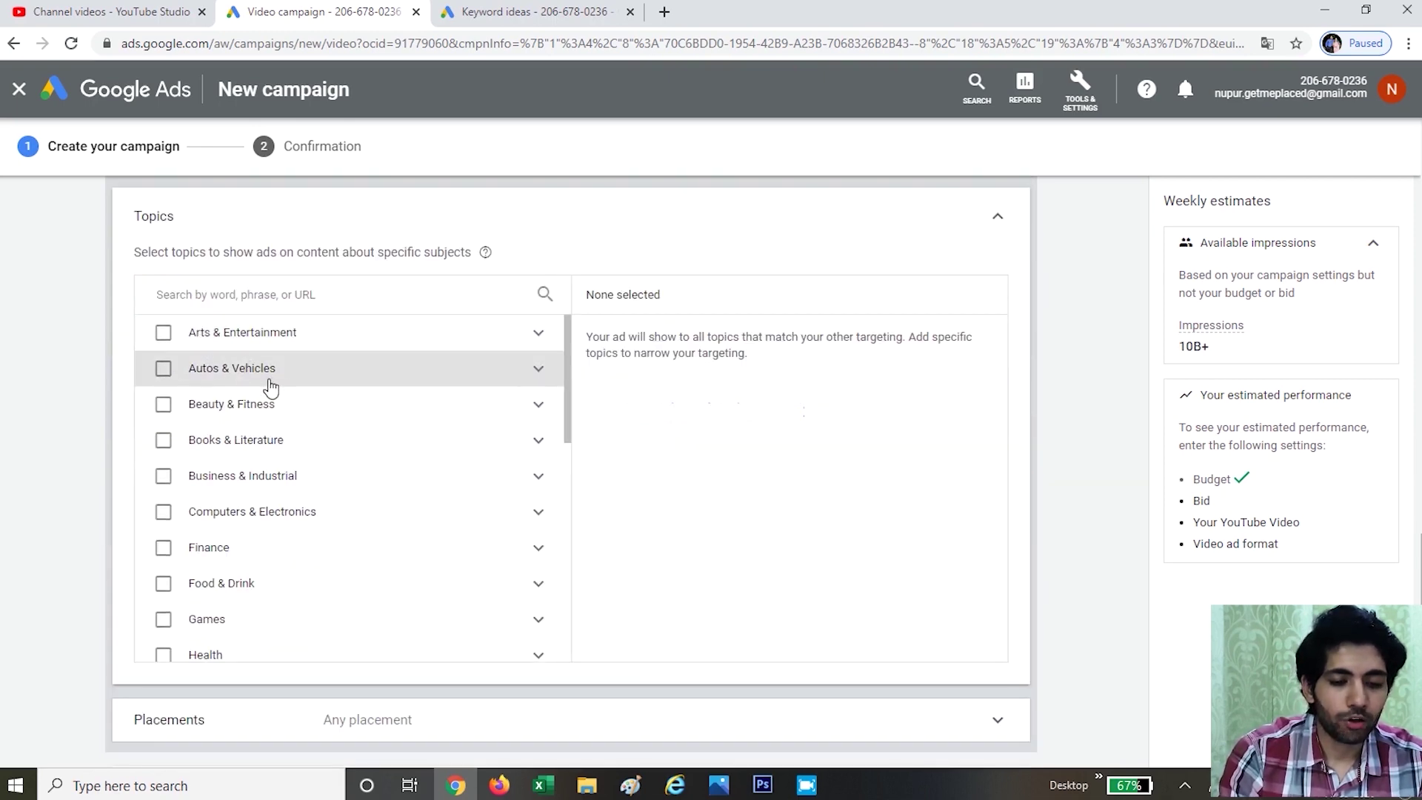
pyautogui.click(162, 333)
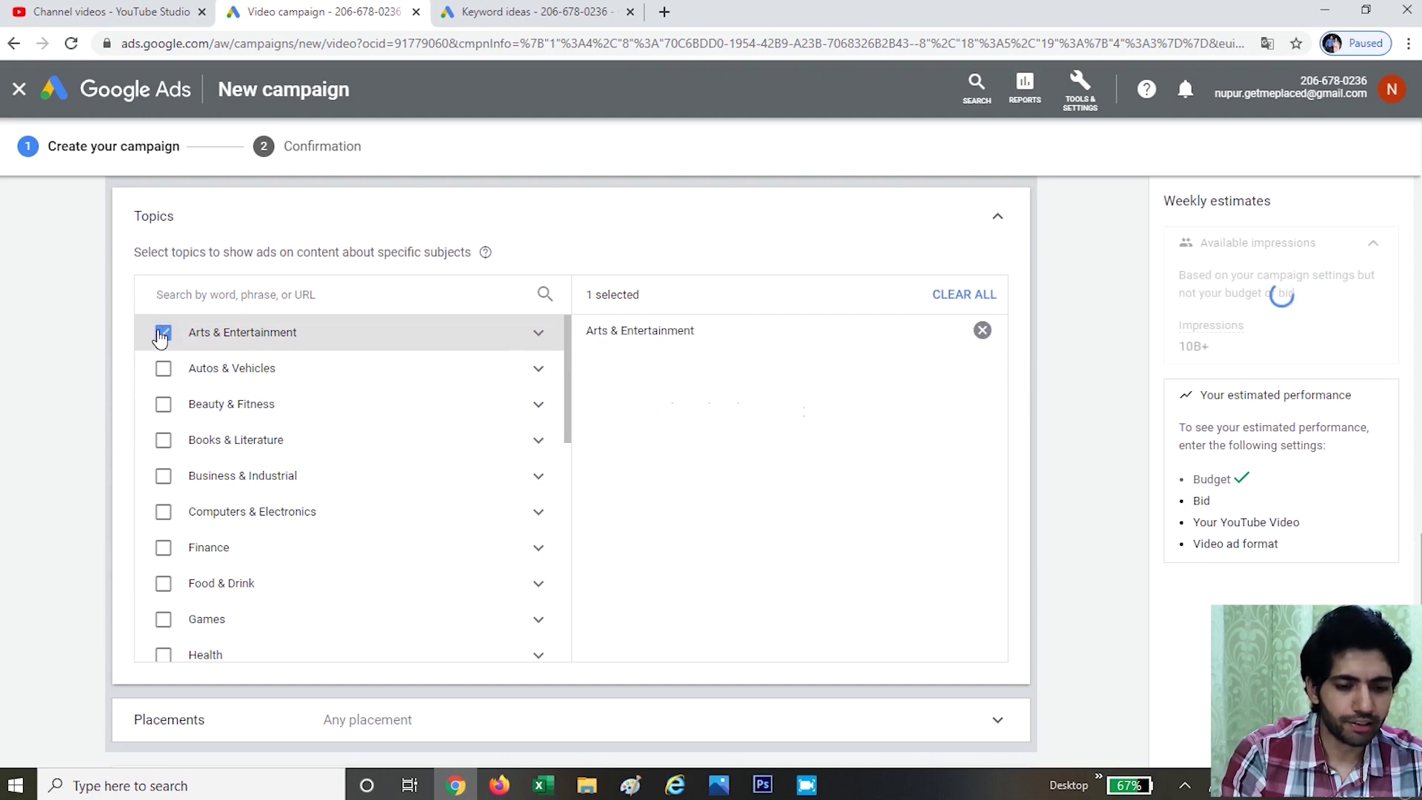
pyautogui.click(163, 405)
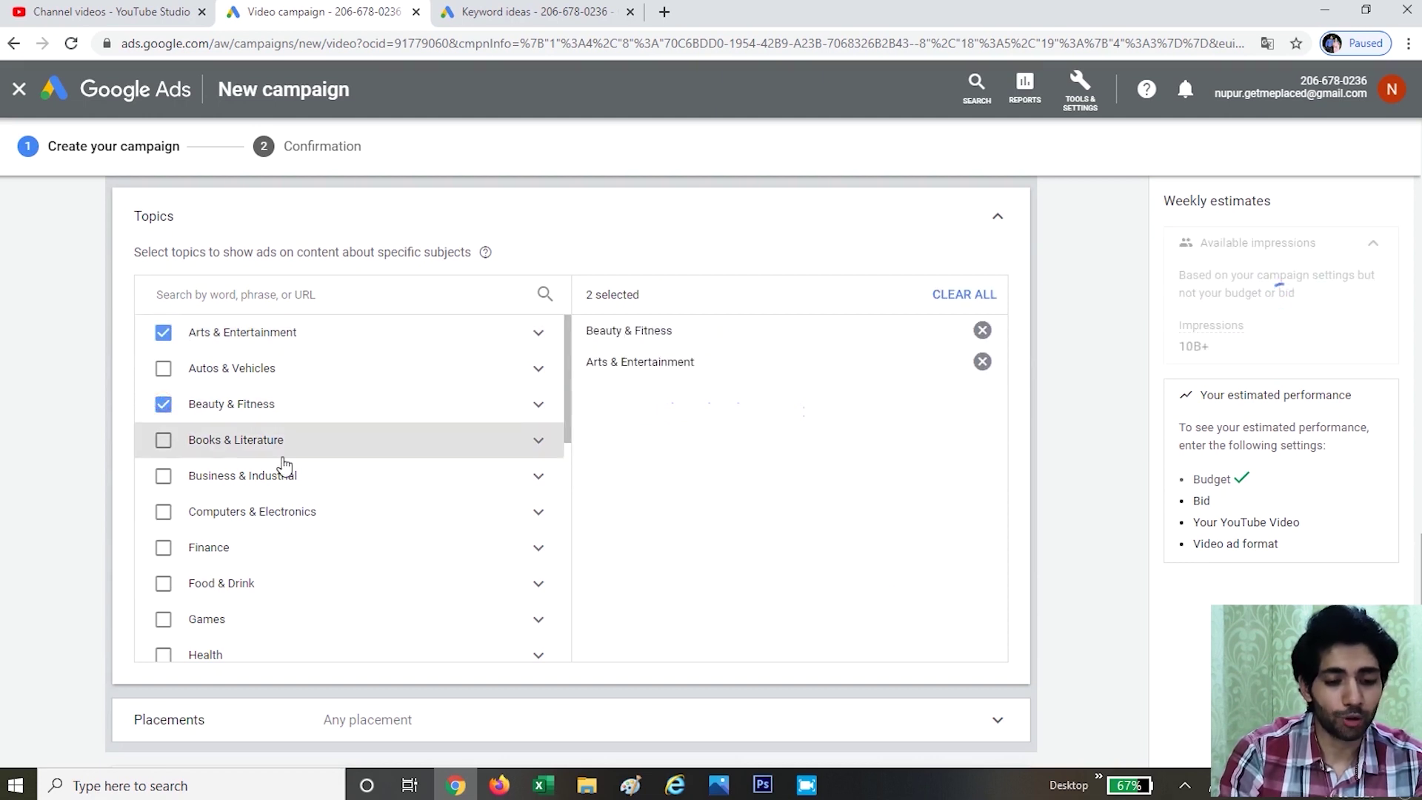
pyautogui.scroll(-1, 284, 463)
pyautogui.scroll(-2, 283, 463)
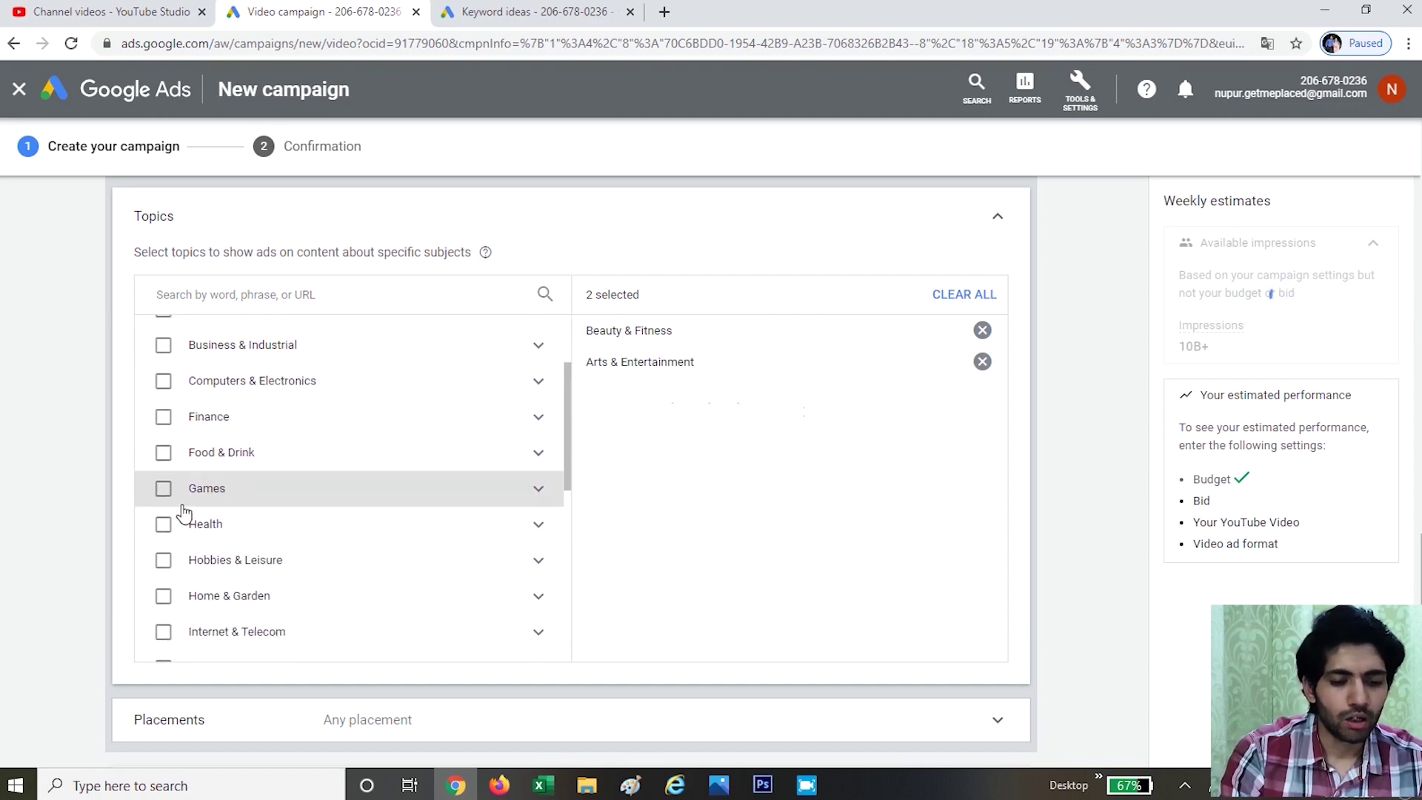
pyautogui.click(164, 524)
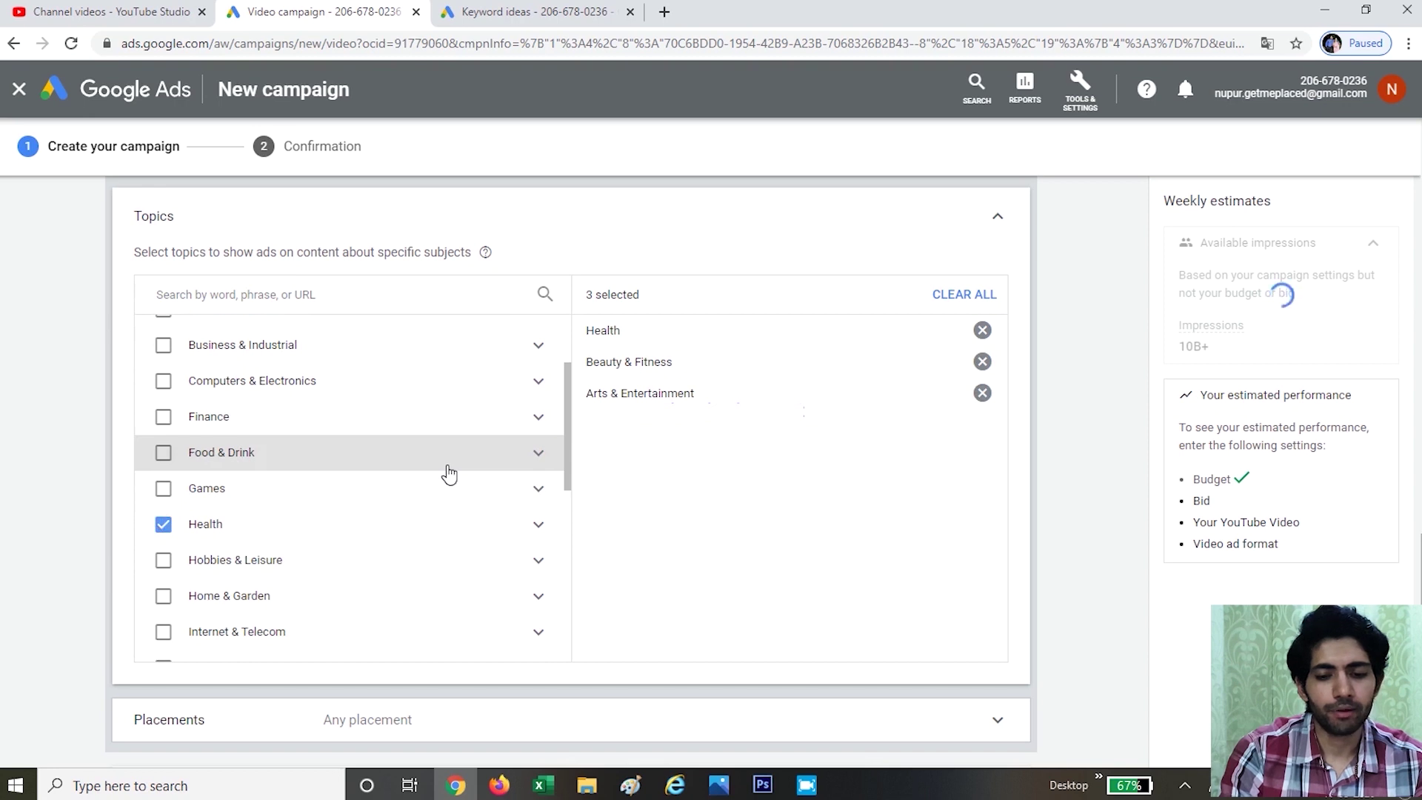
pyautogui.scroll(-3, 444, 470)
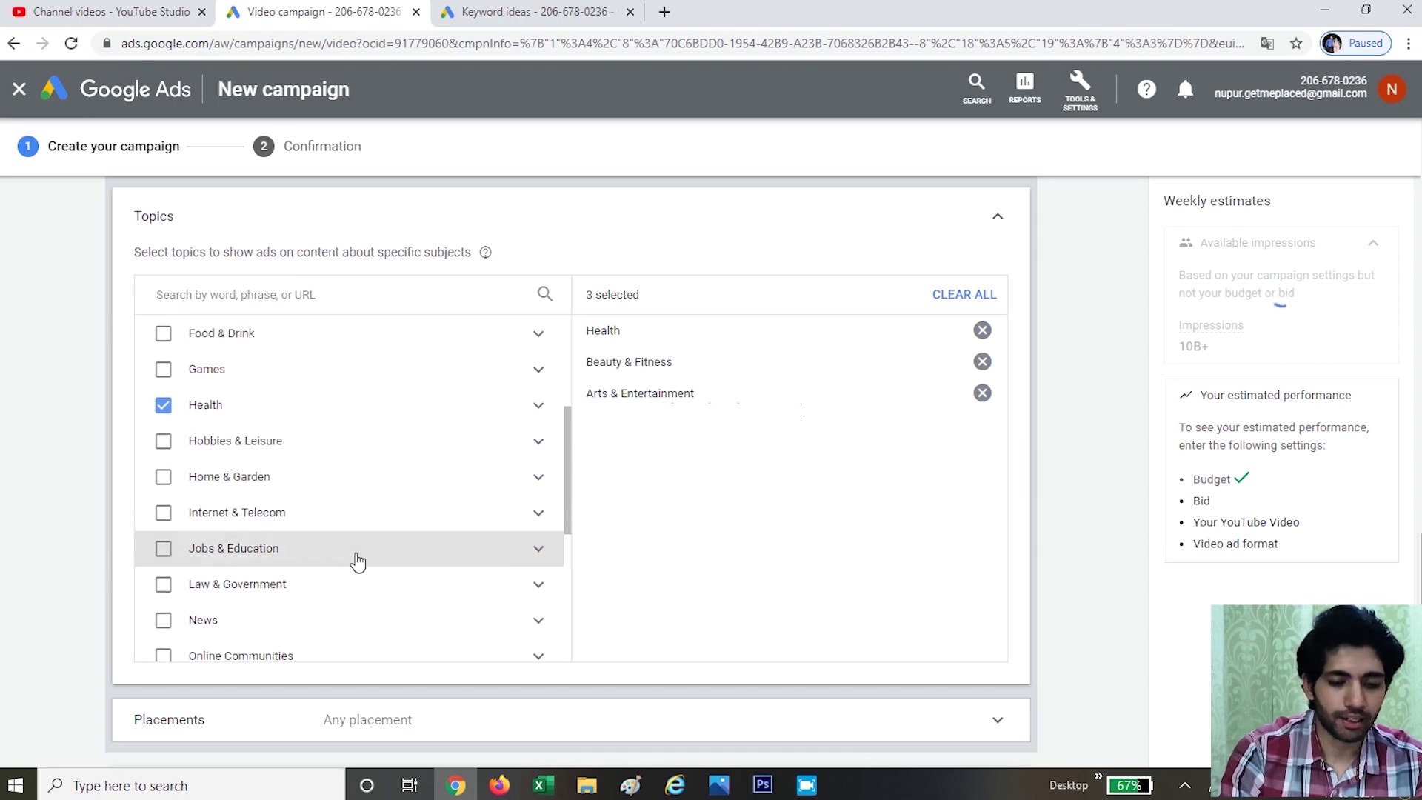
pyautogui.scroll(-2, 356, 562)
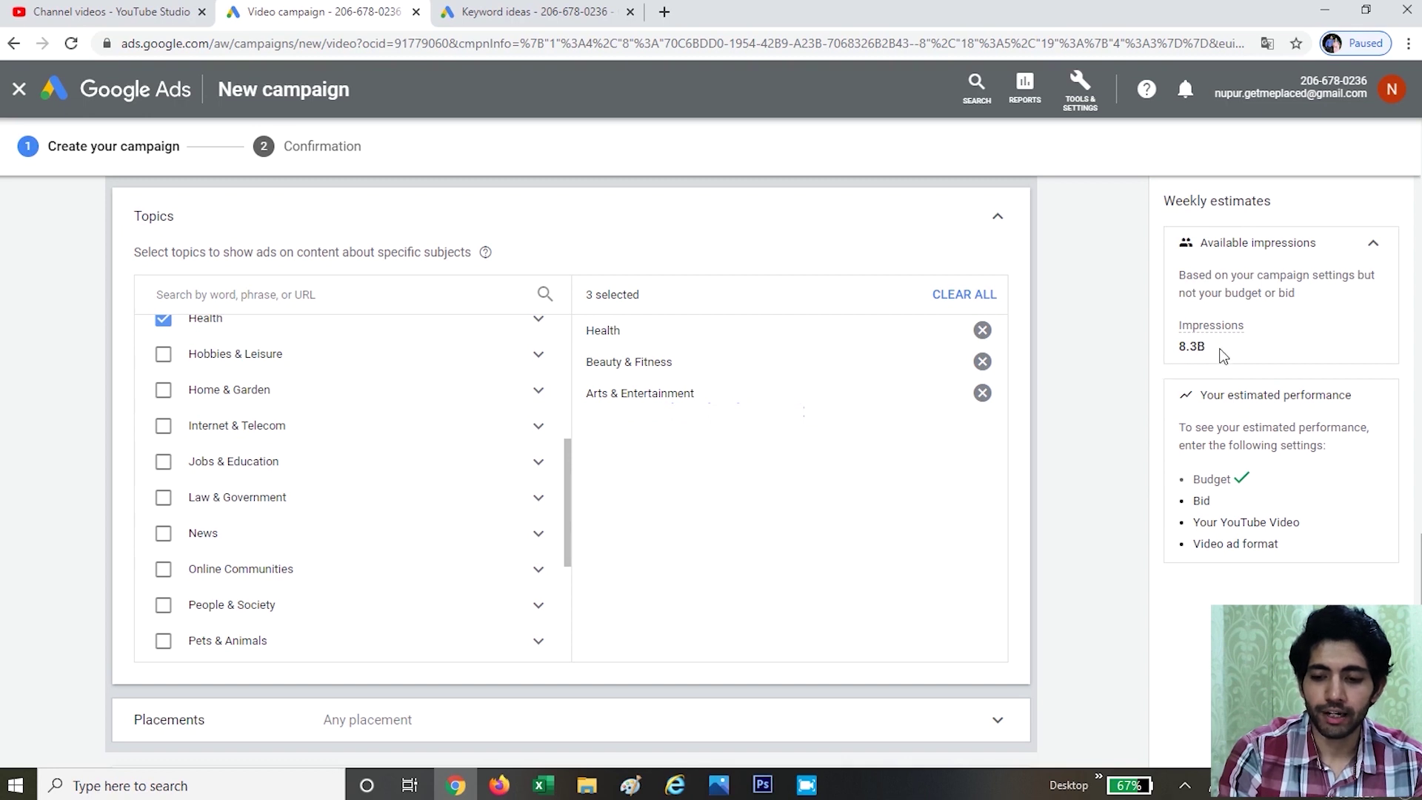
# - Review the placement targeting options, including YouTube channels, and close the section without adding any placement
pyautogui.scroll(-5, 1068, 457)
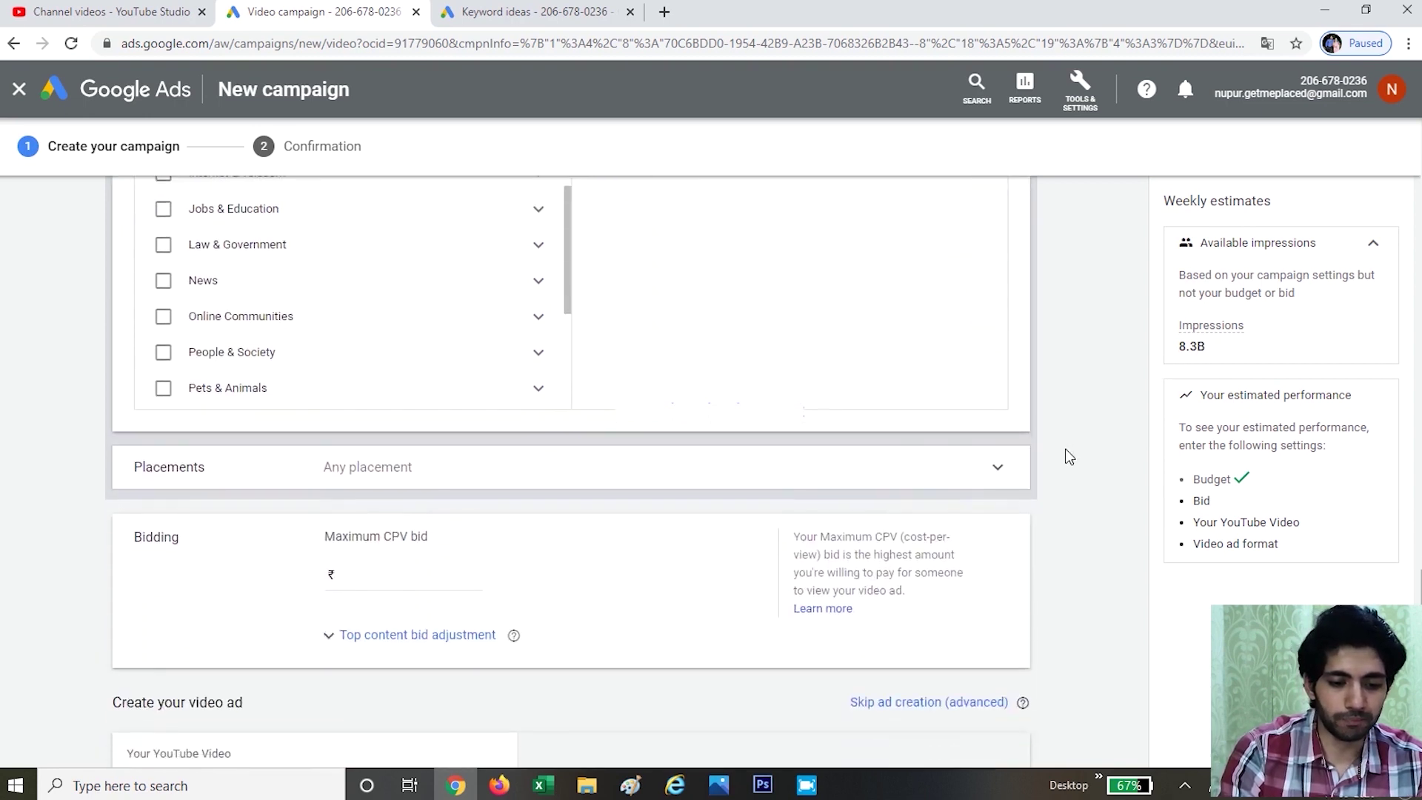
pyautogui.click(621, 371)
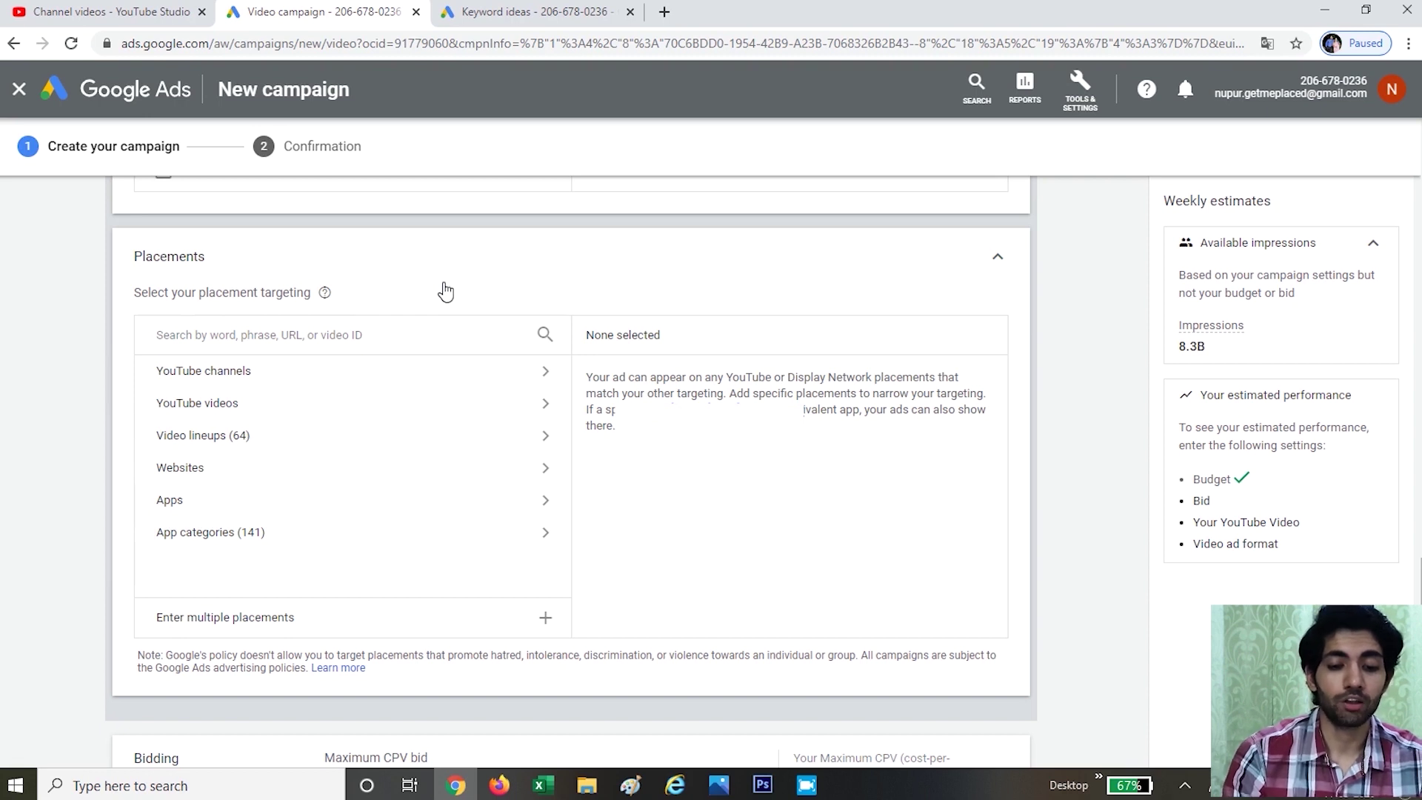
pyautogui.click(380, 378)
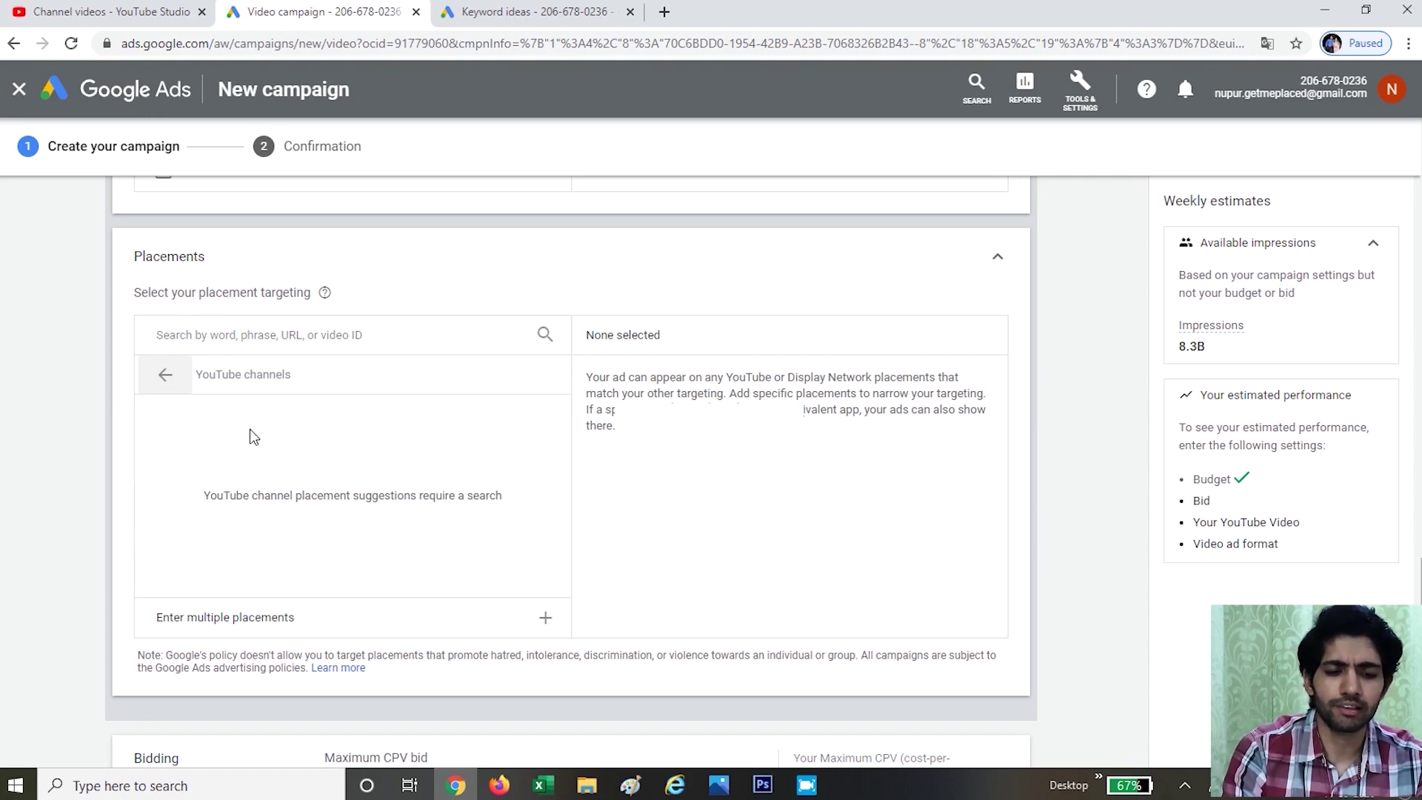
pyautogui.click(181, 388)
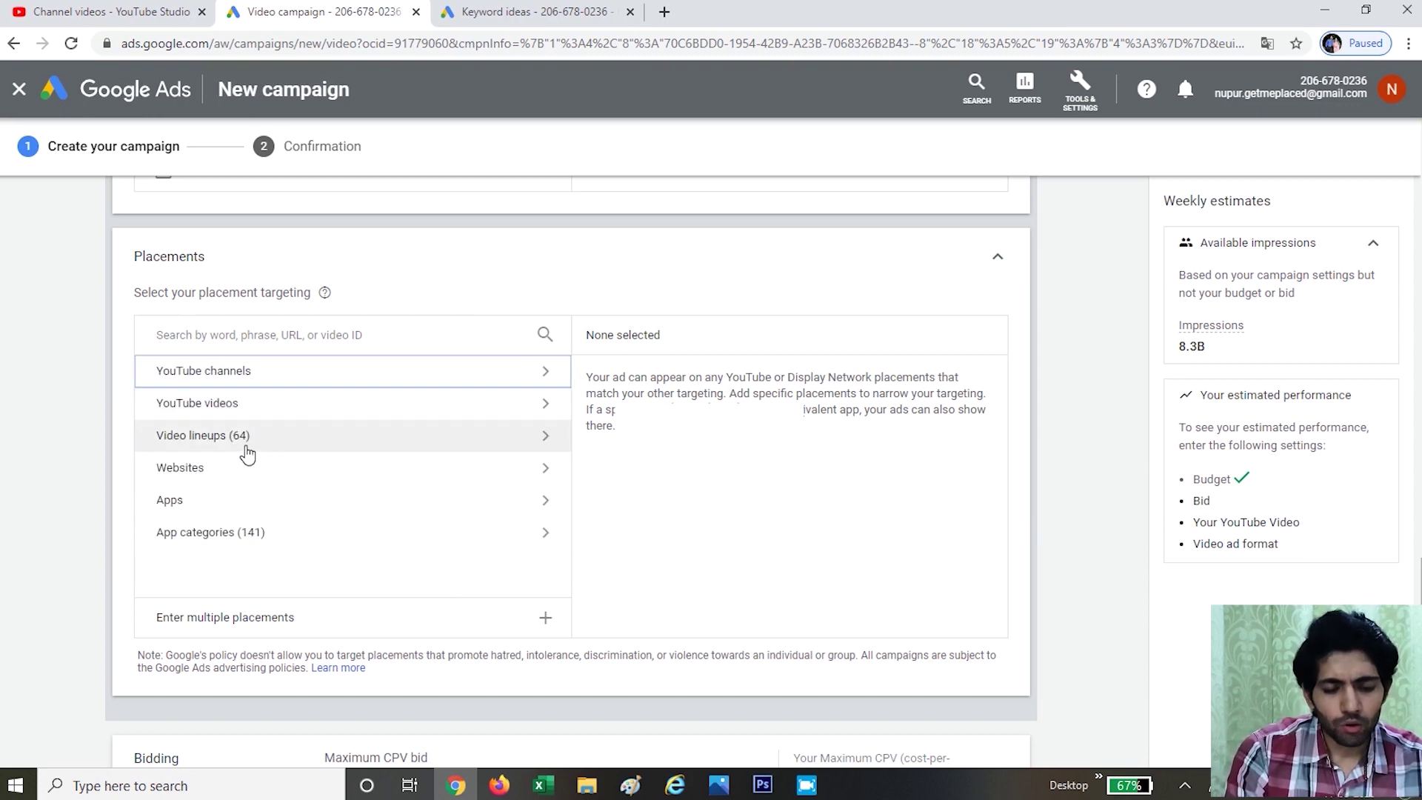
pyautogui.rightClick(998, 261)
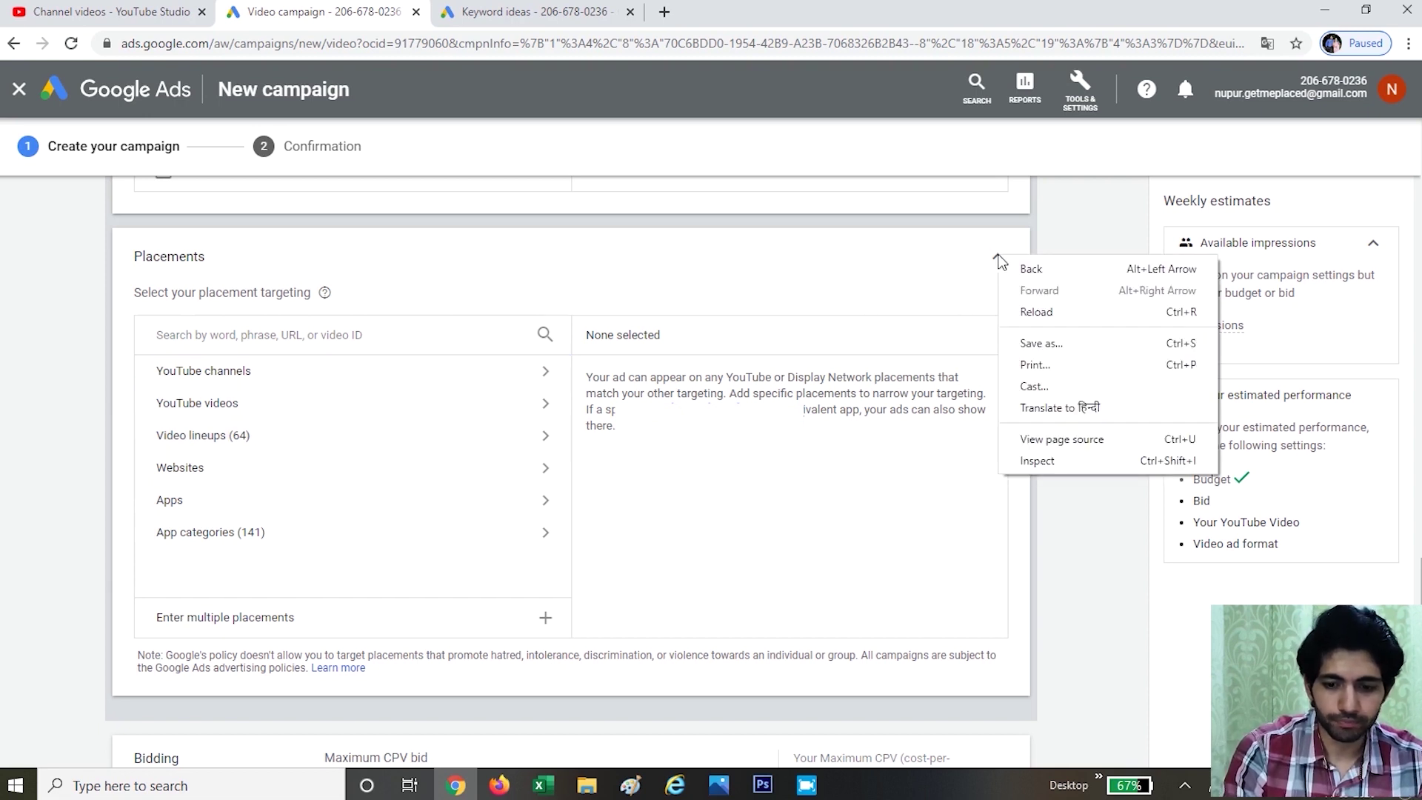
pyautogui.click(999, 262)
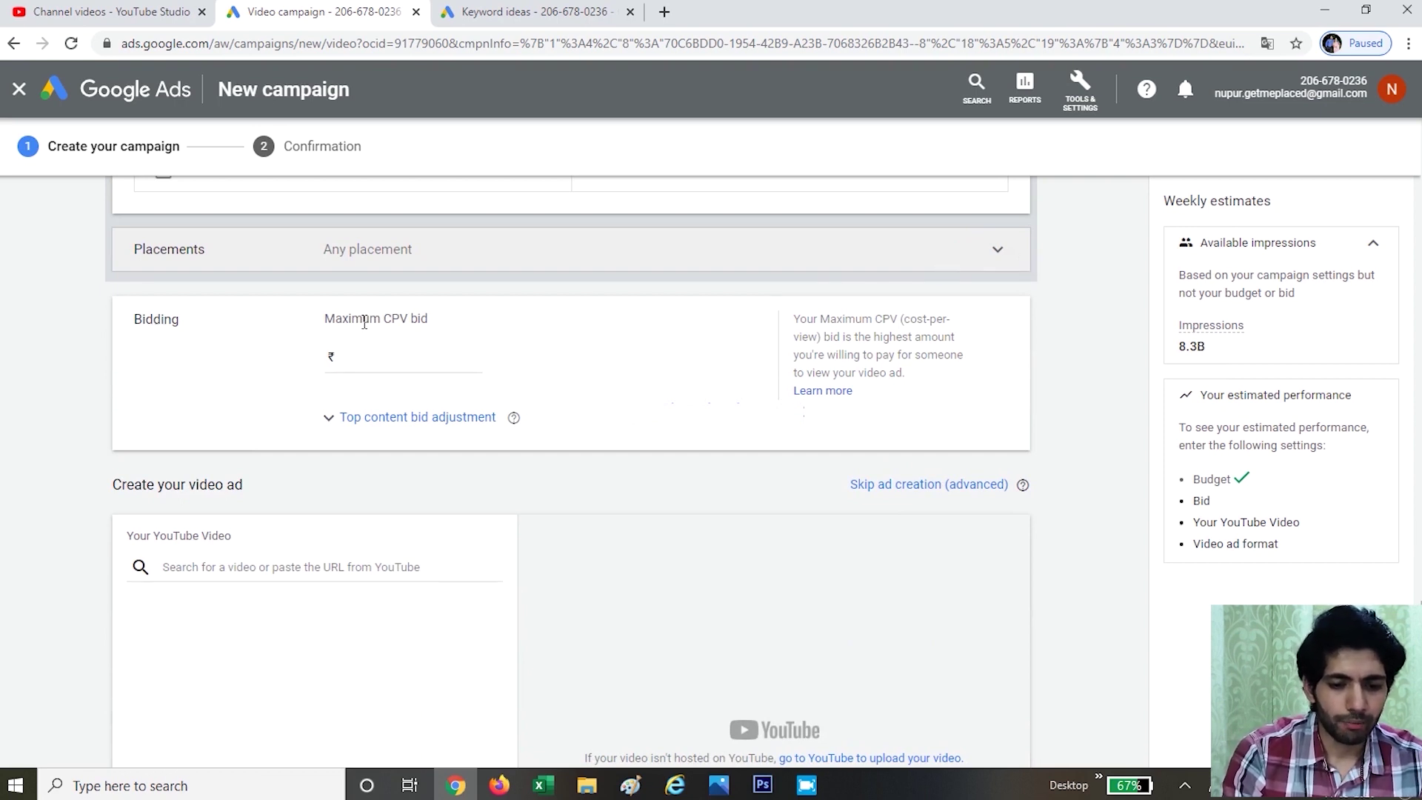
# - Set the maximum CPV bid to ₹0.25
pyautogui.click(386, 372)
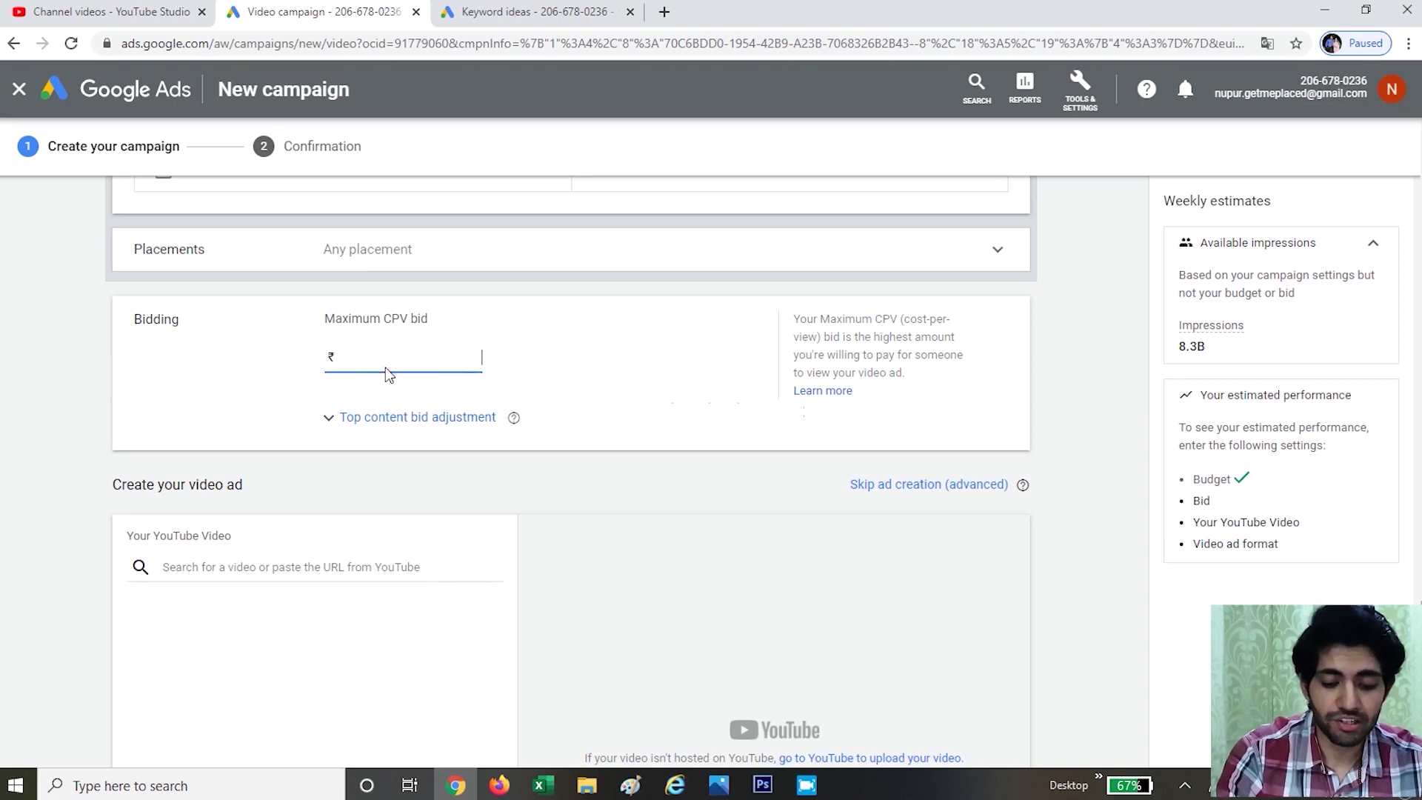
pyautogui.write('0.25')
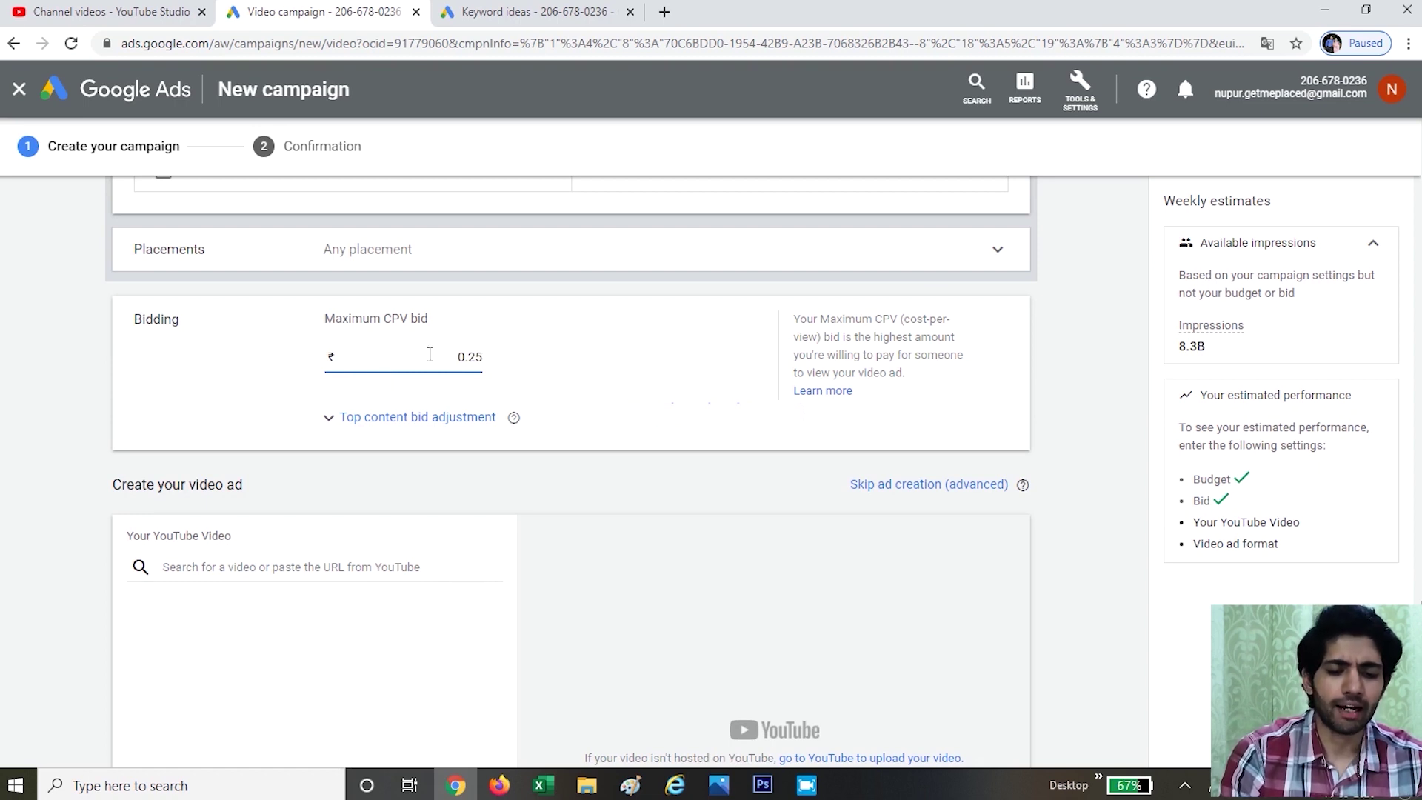
pyautogui.click(686, 513)
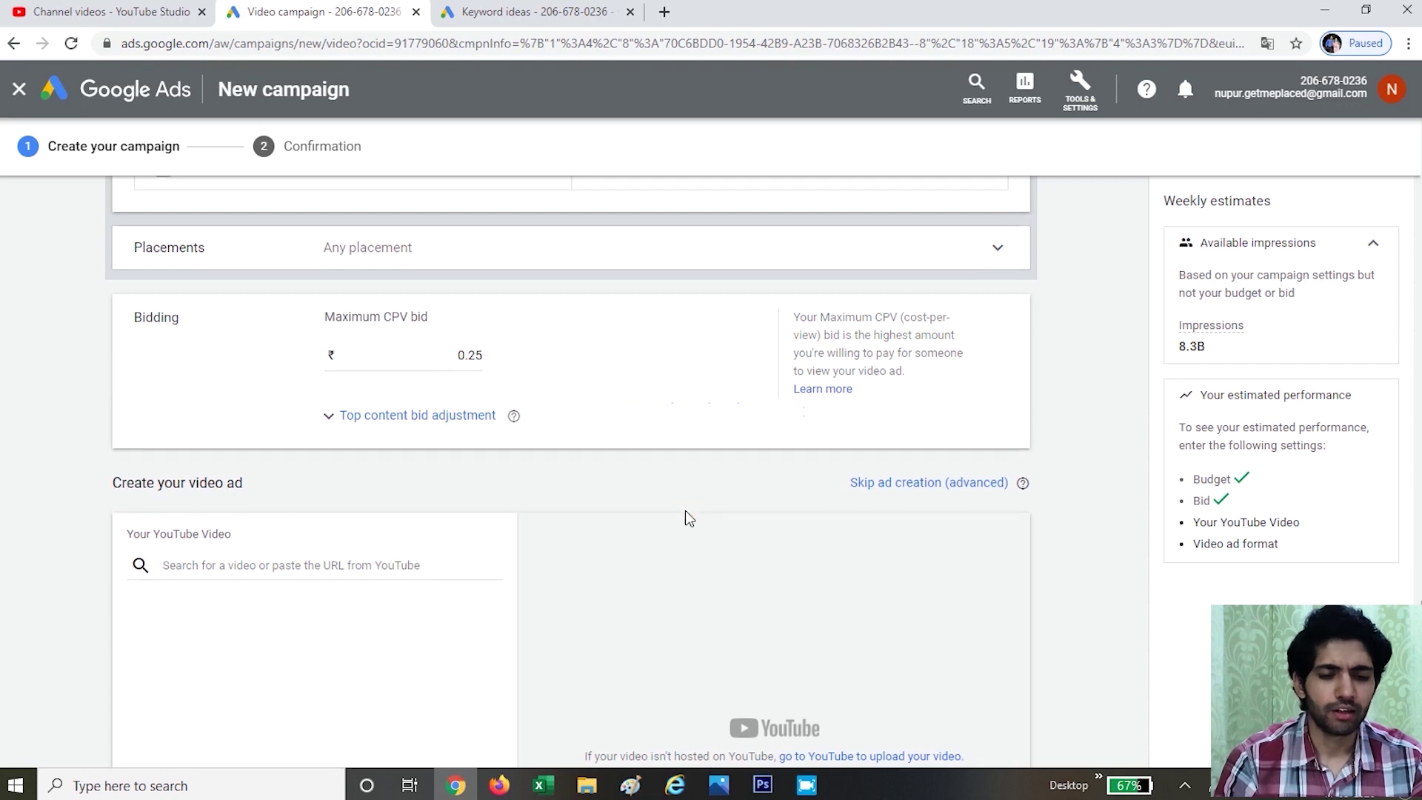
# - Copy the shareable link of the "There is a Superman in you" video from YouTube Studio and paste it as the campaign's ad video
pyautogui.scroll(-1, 685, 510)
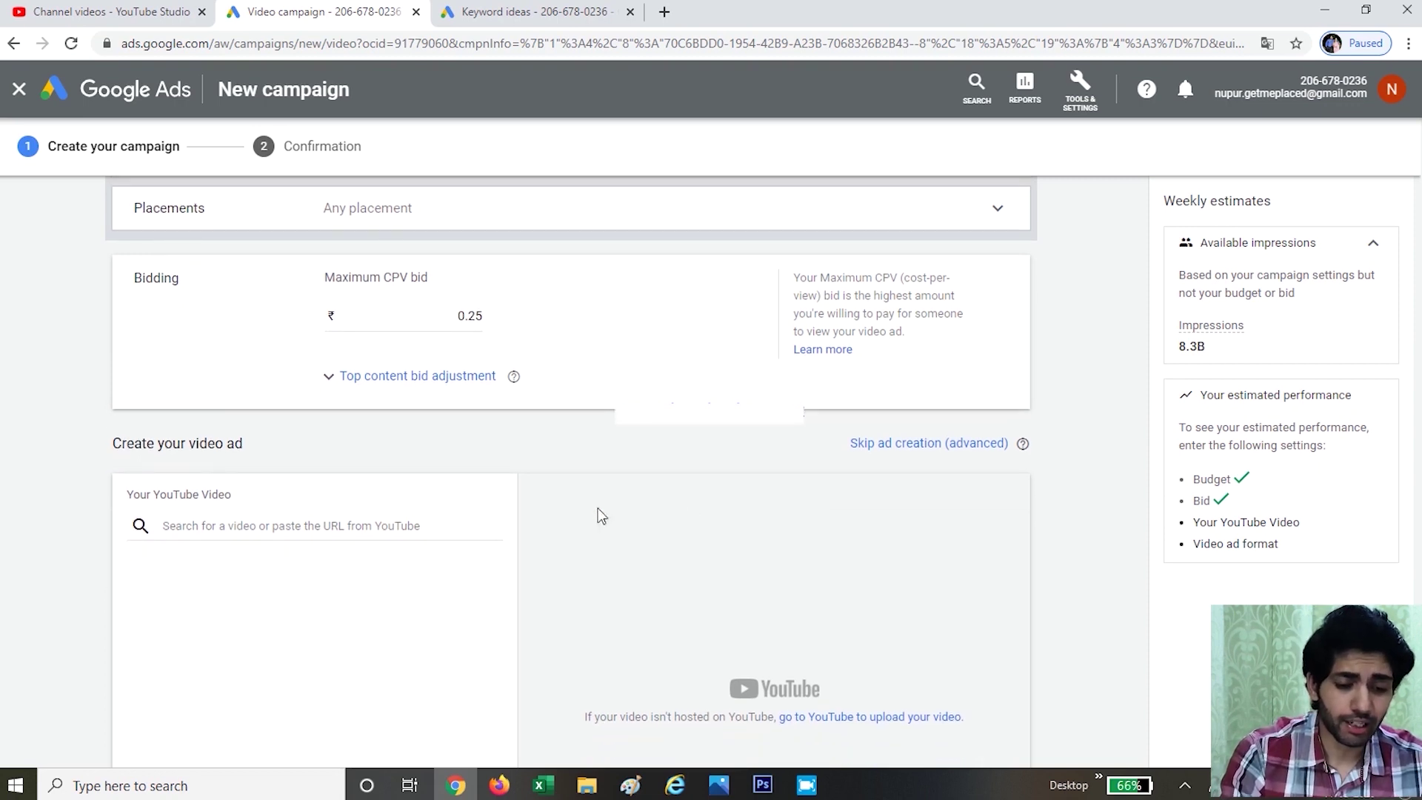
pyautogui.click(372, 528)
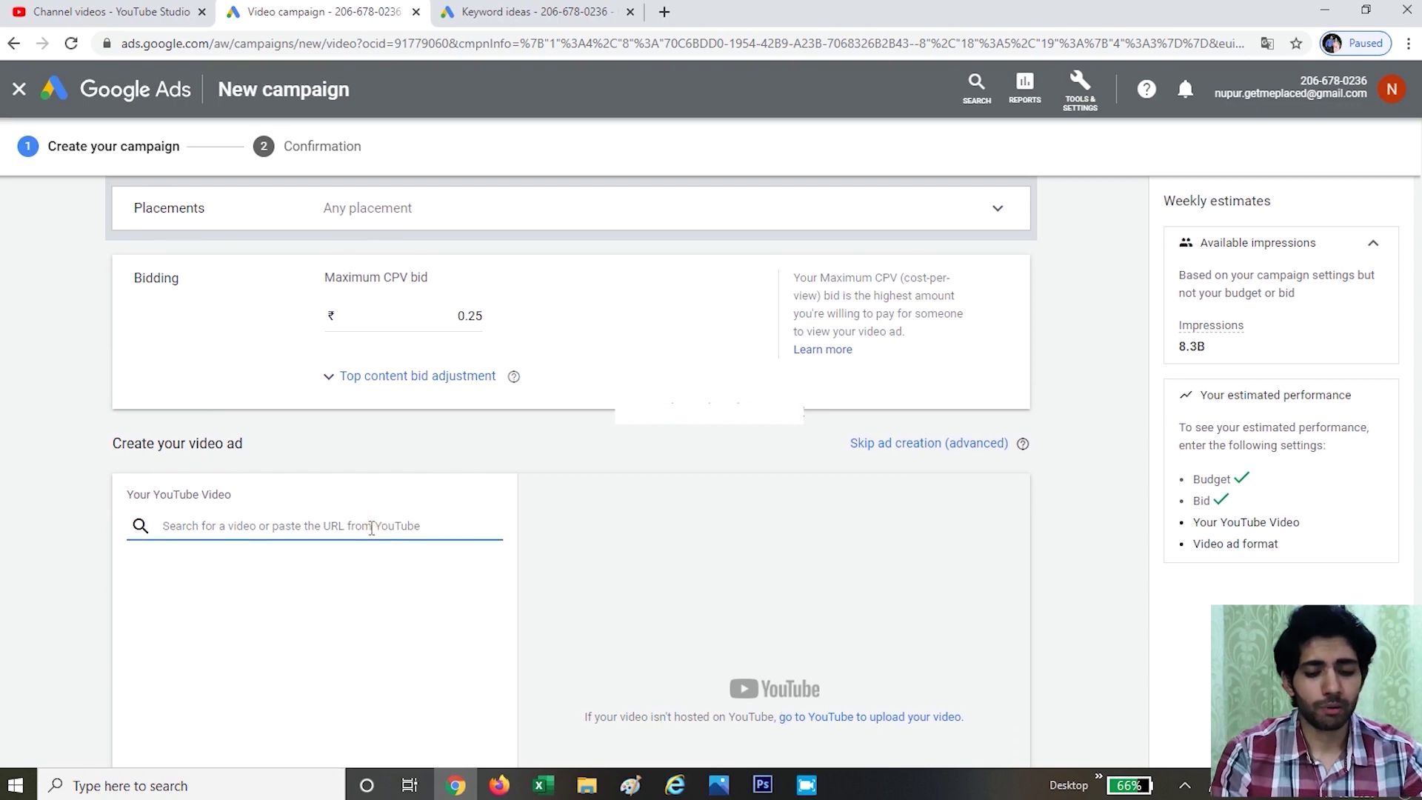
pyautogui.write('motivational thoughts in tamil')
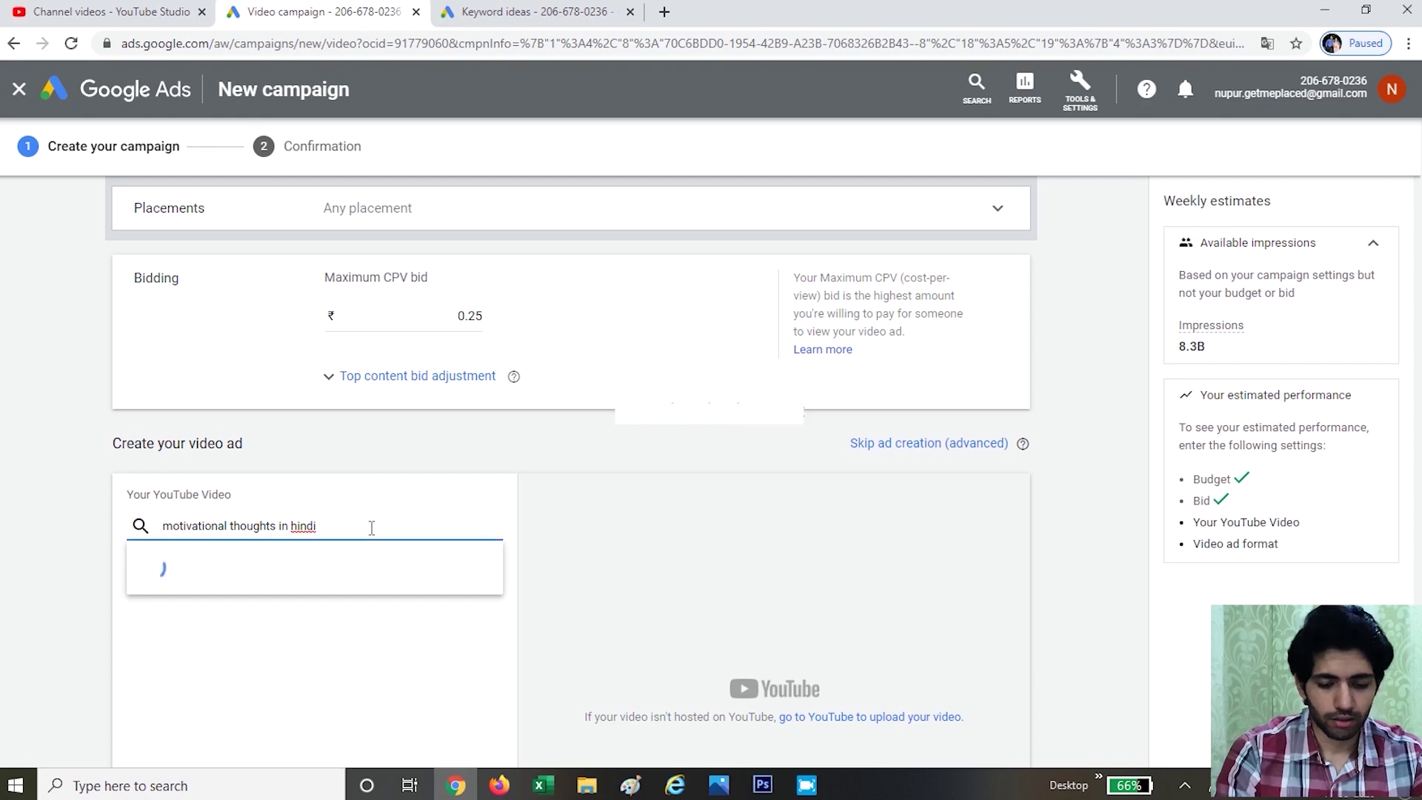
pyautogui.hotkey('ctrl', 'z')
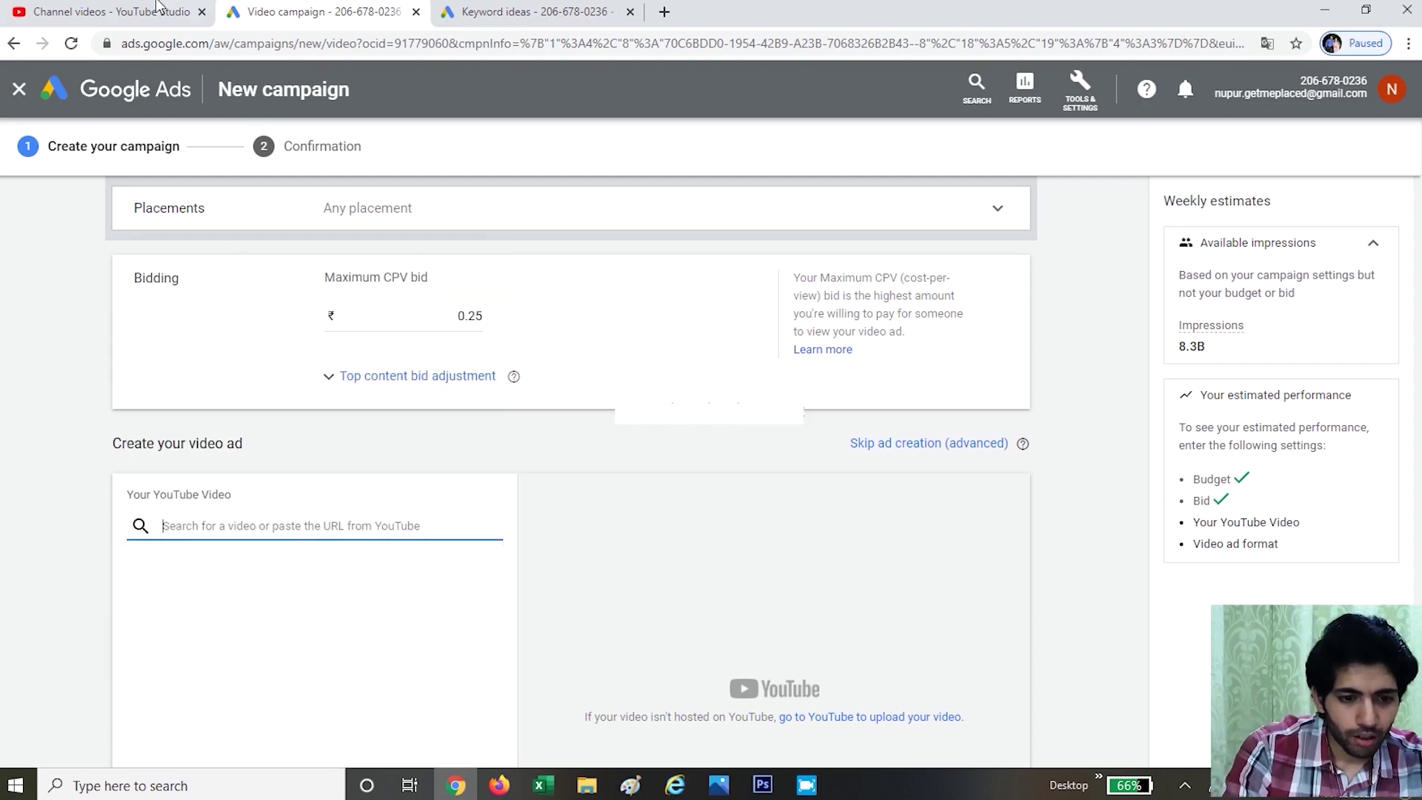
pyautogui.click(133, 11)
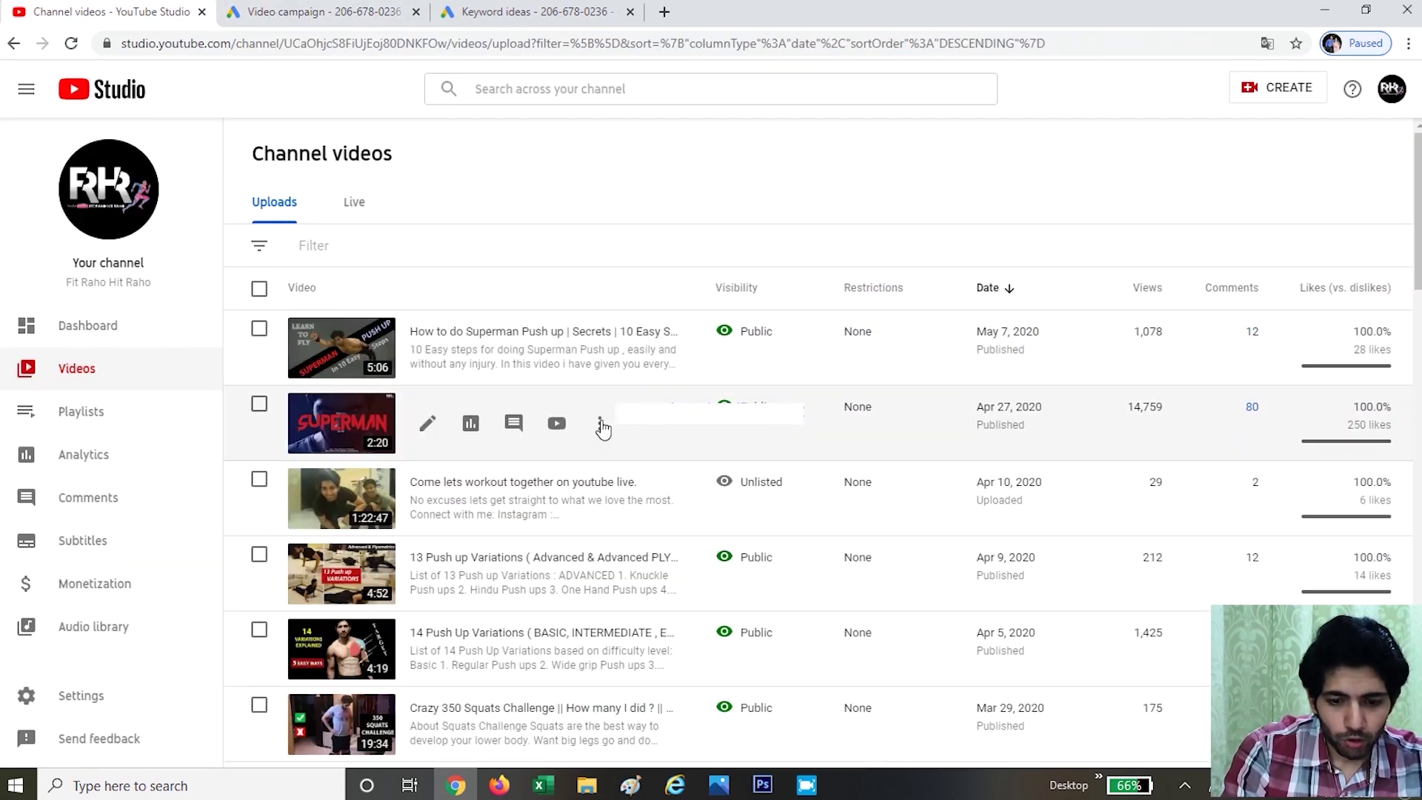
pyautogui.click(599, 421)
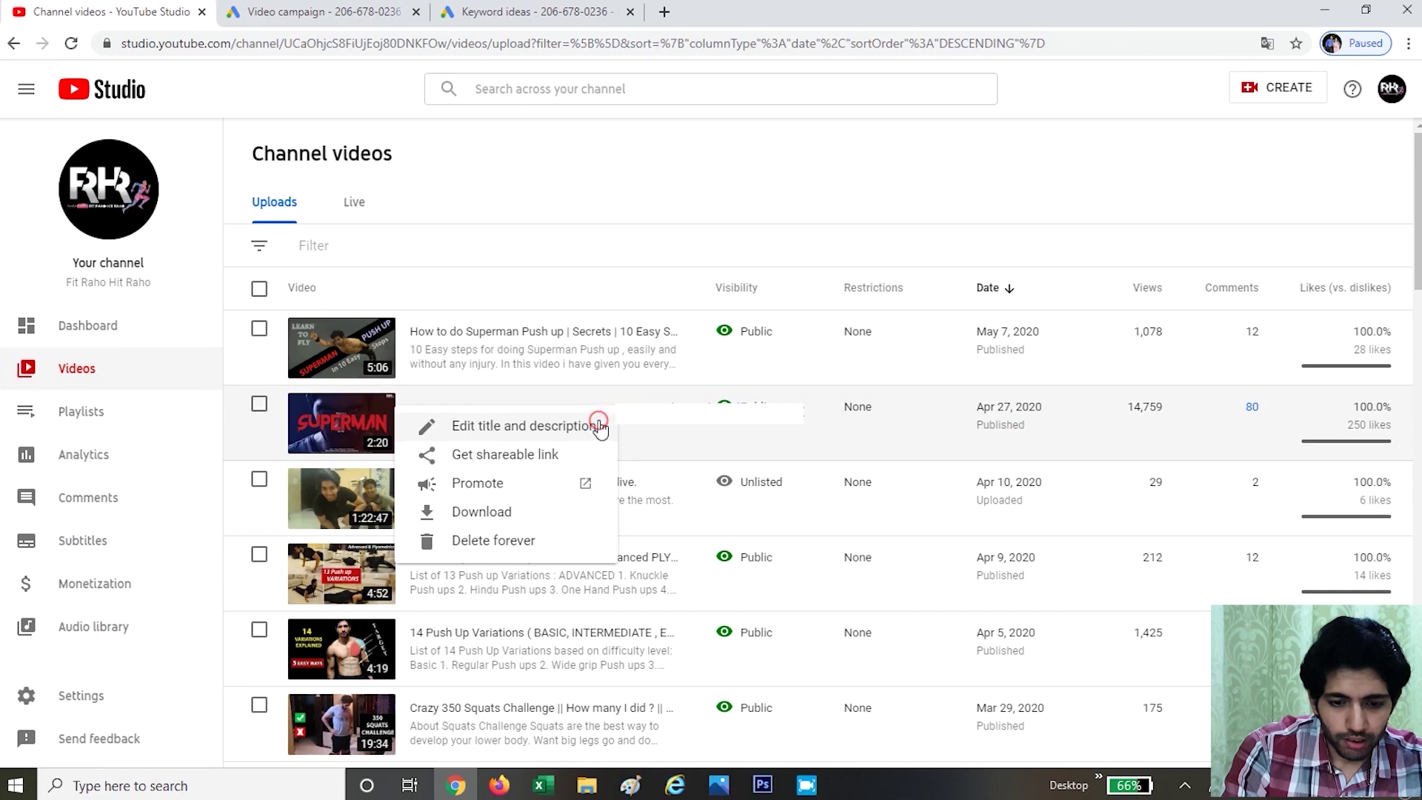
pyautogui.click(527, 454)
pyautogui.click(325, 11)
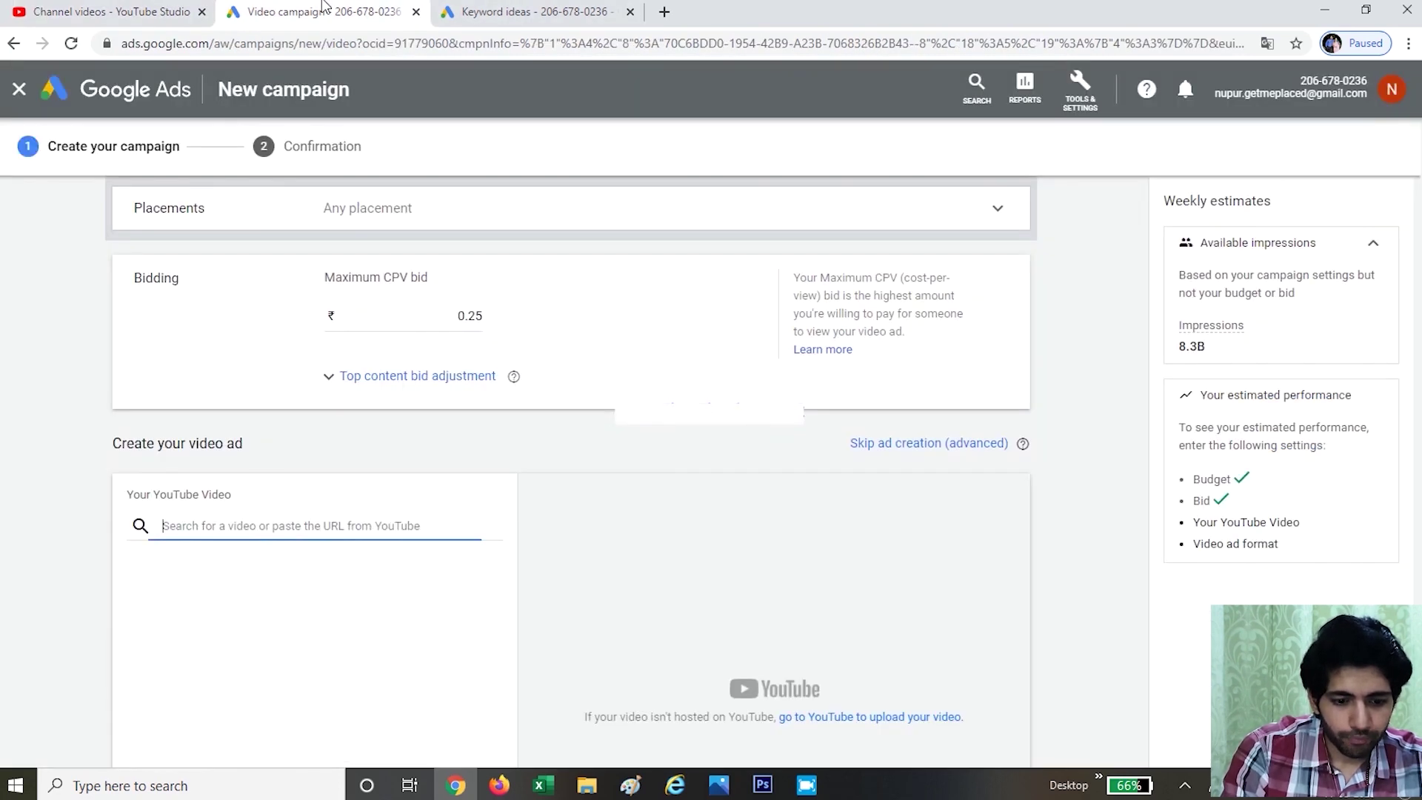
pyautogui.hotkey('ctrl', 'v')
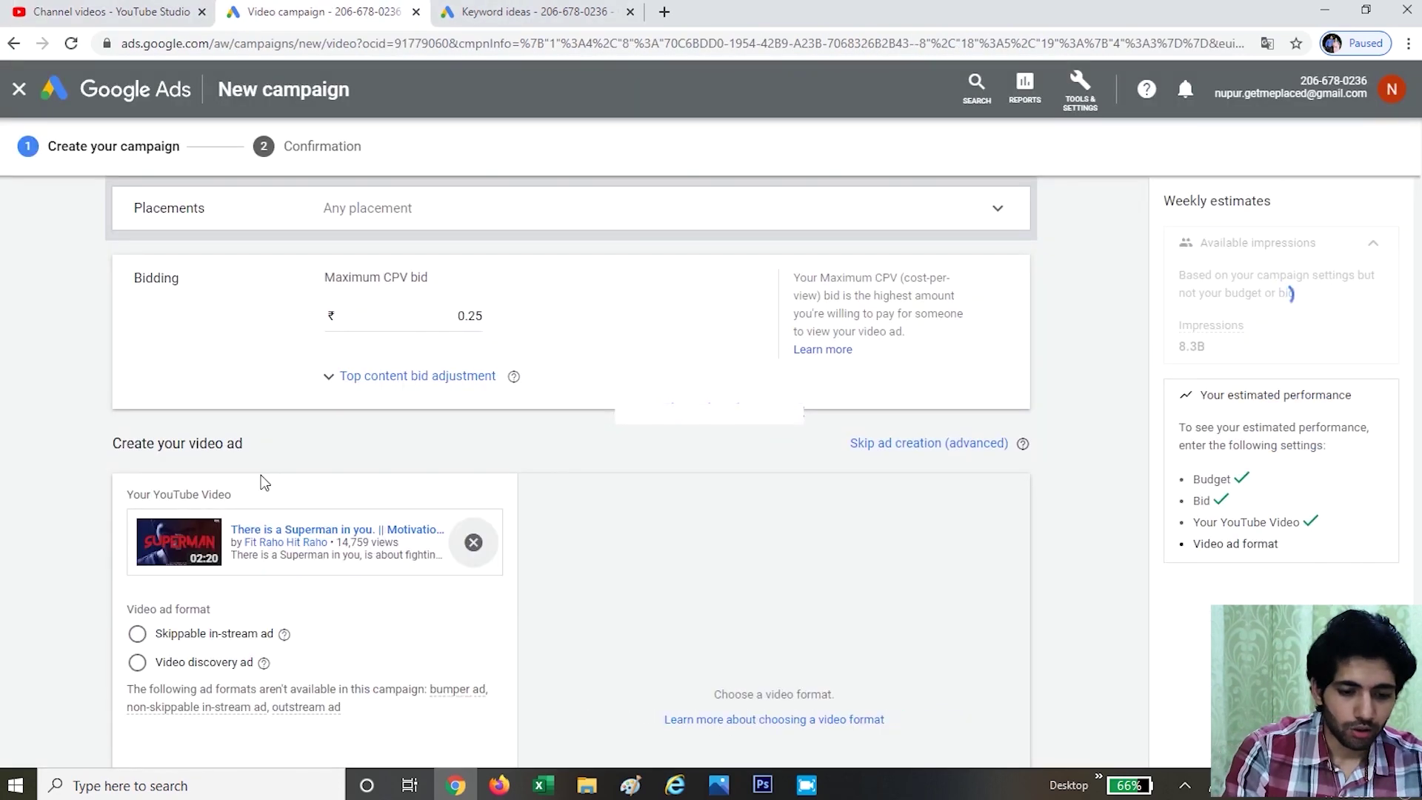
# - Preview the skippable in-stream format, but choose Video discovery ad as the video ad format
pyautogui.scroll(-3, 261, 480)
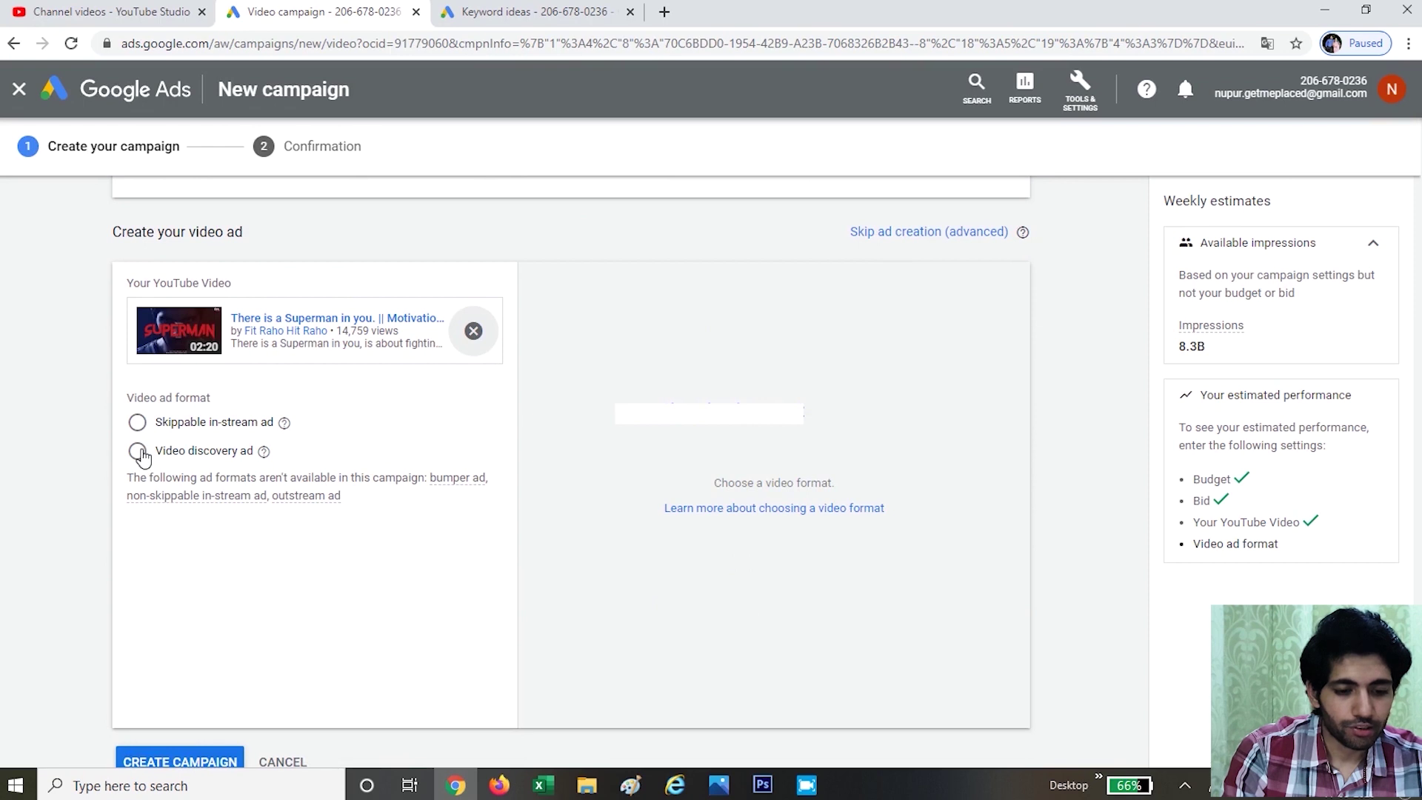
pyautogui.click(137, 422)
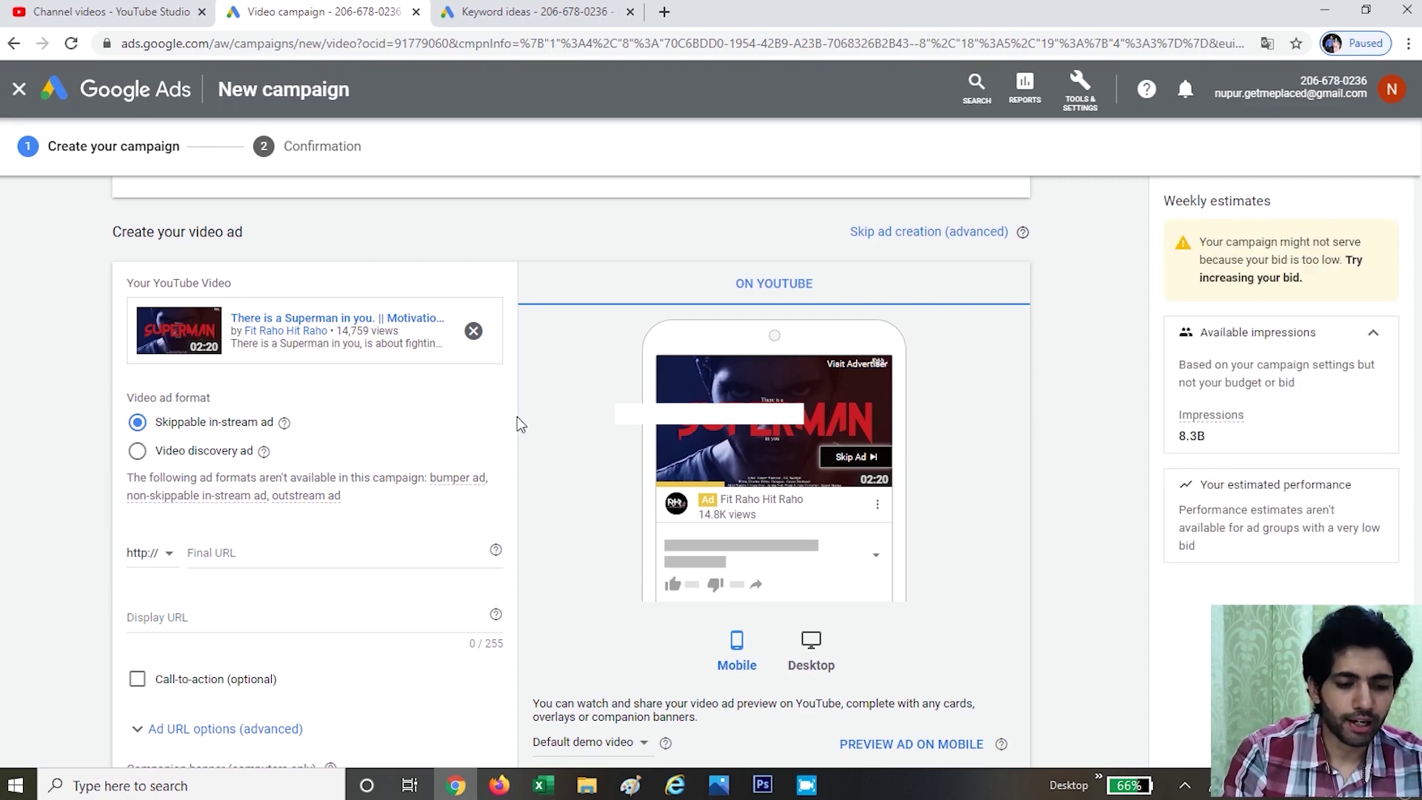
pyautogui.click(135, 452)
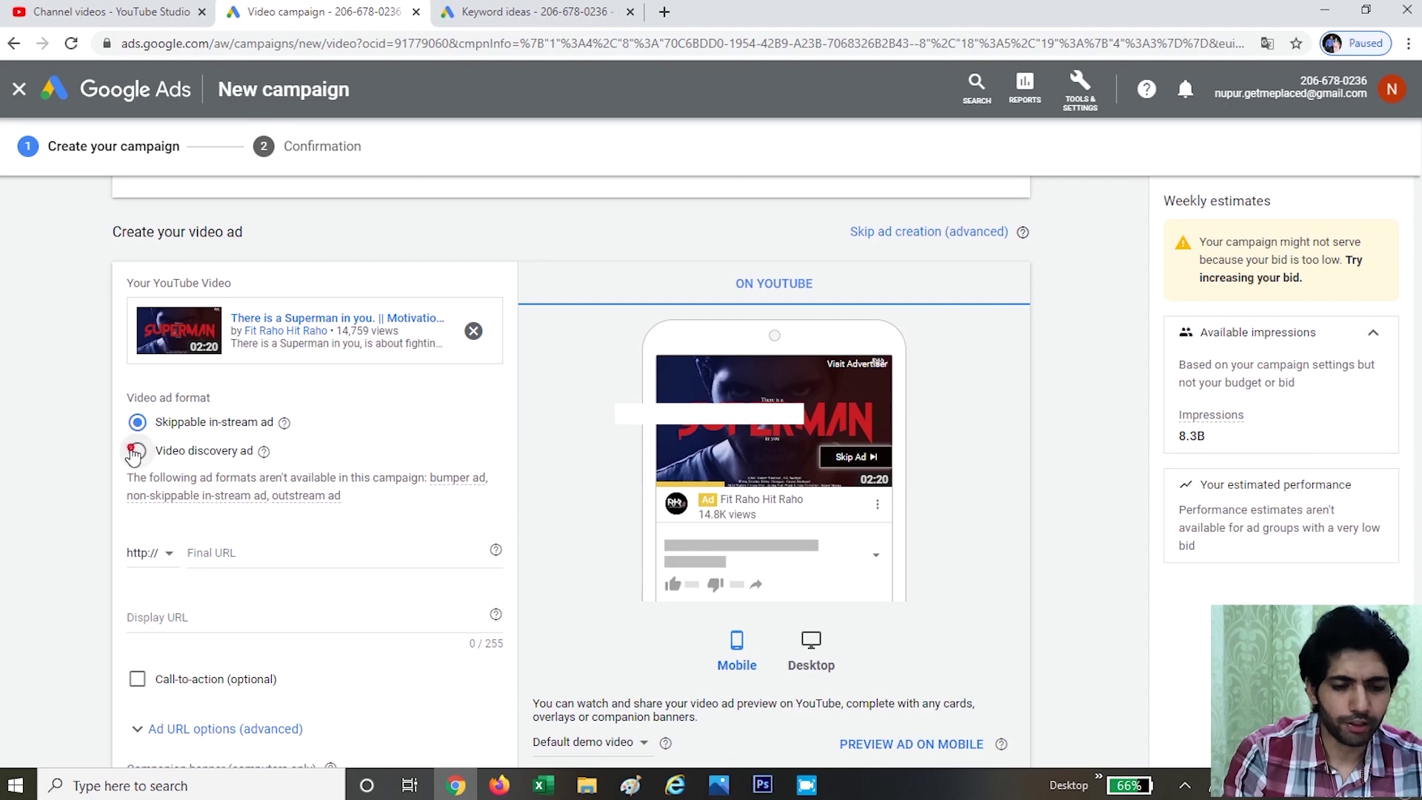
# - Set the discovery ad's headline to "Motivational film"
pyautogui.scroll(-1, 495, 430)
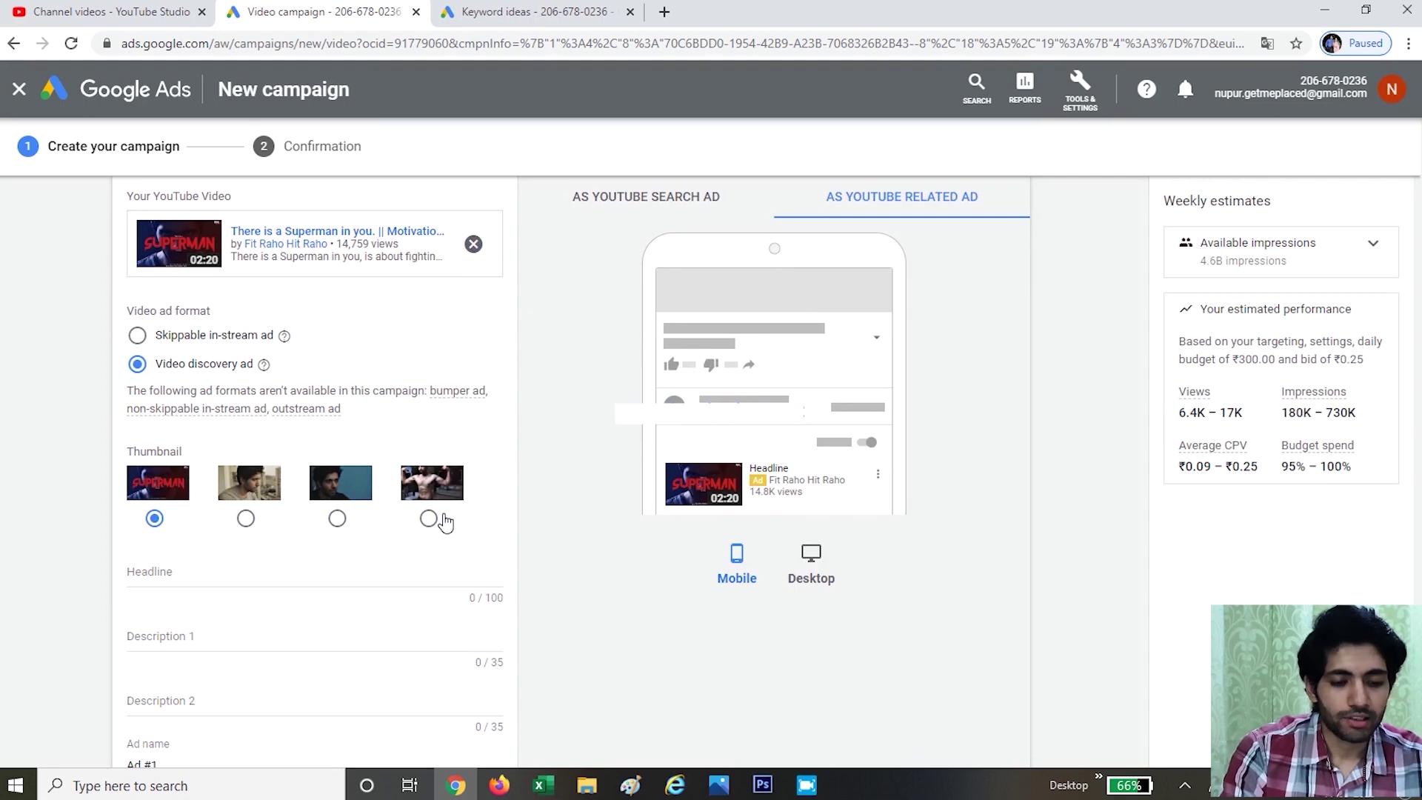
pyautogui.scroll(-1, 155, 495)
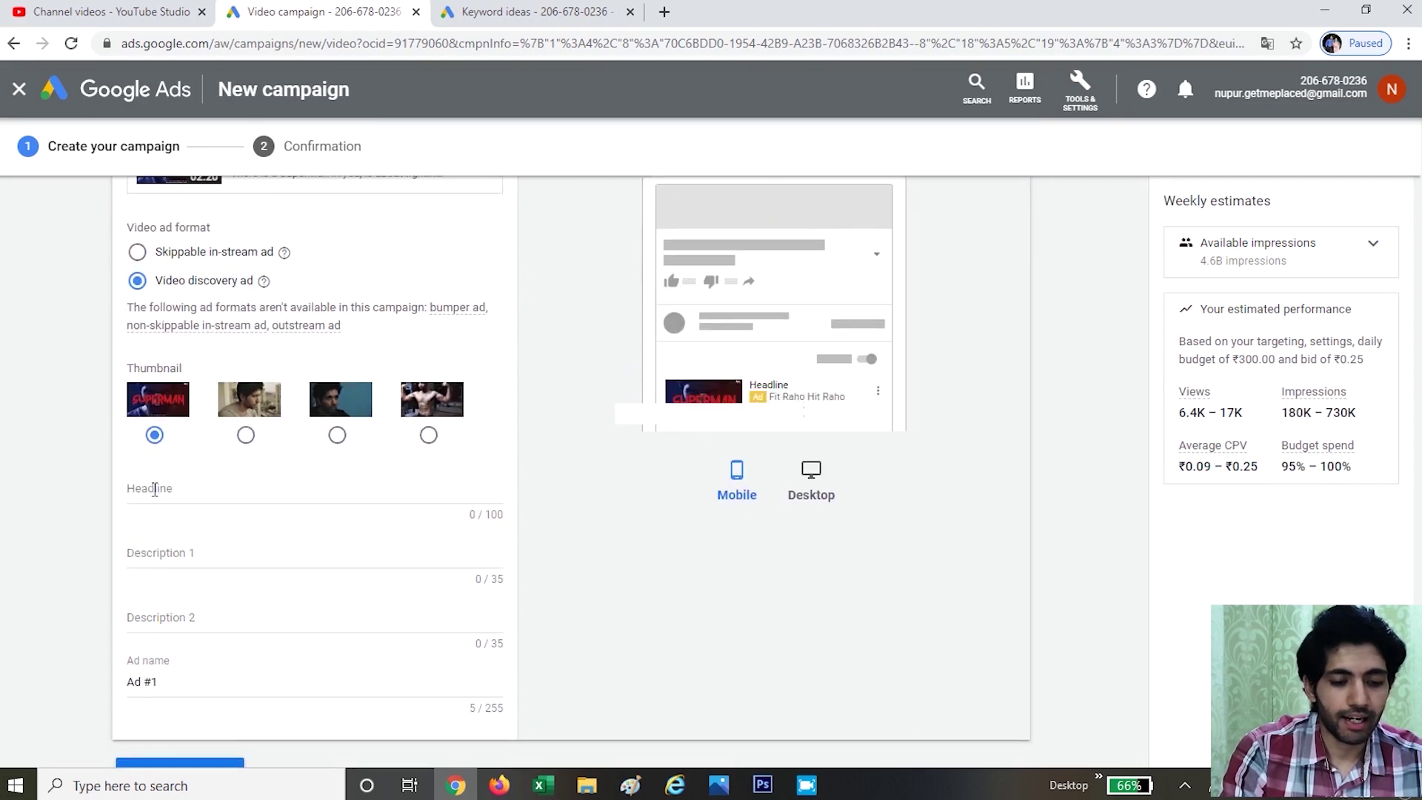
pyautogui.click(154, 490)
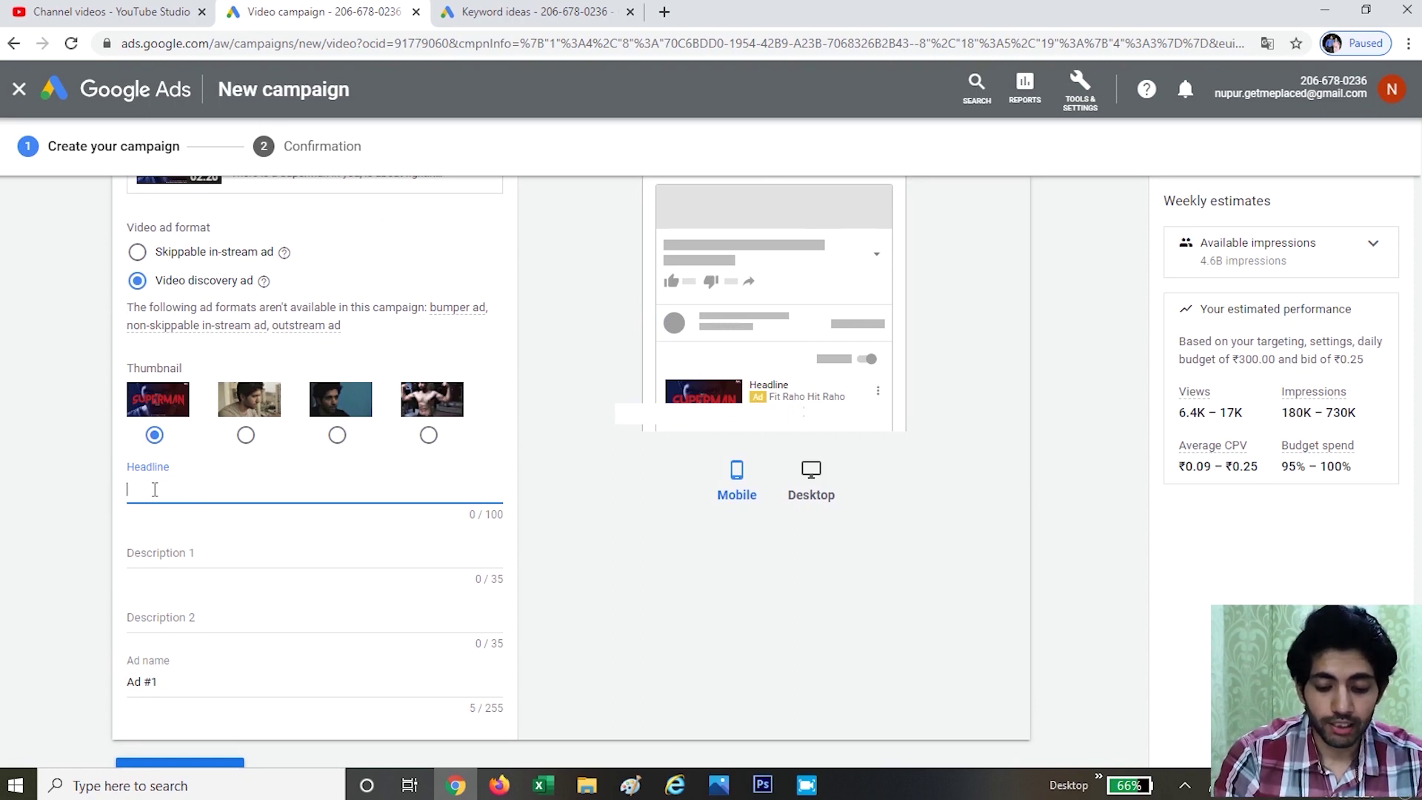
pyautogui.write('M')
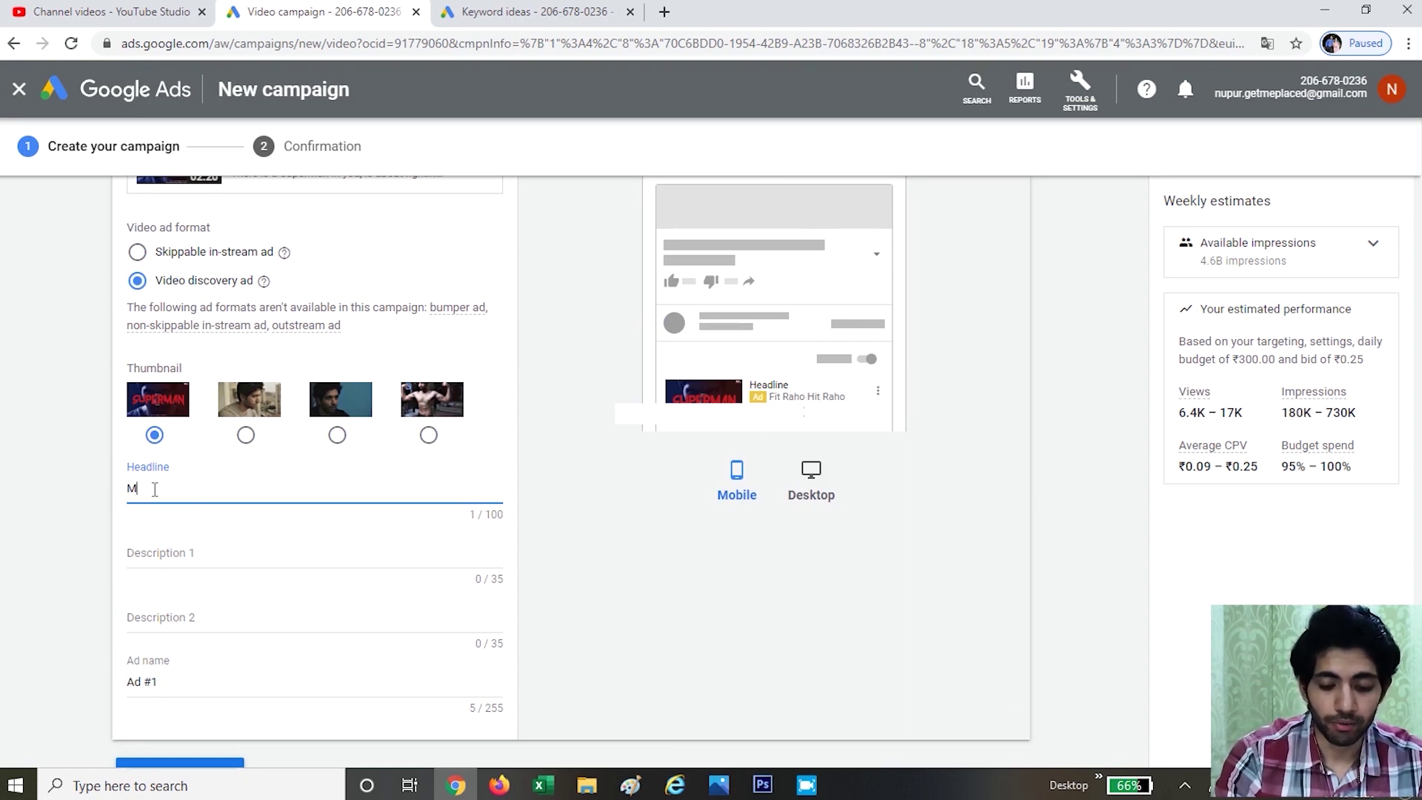
pyautogui.write('otiva')
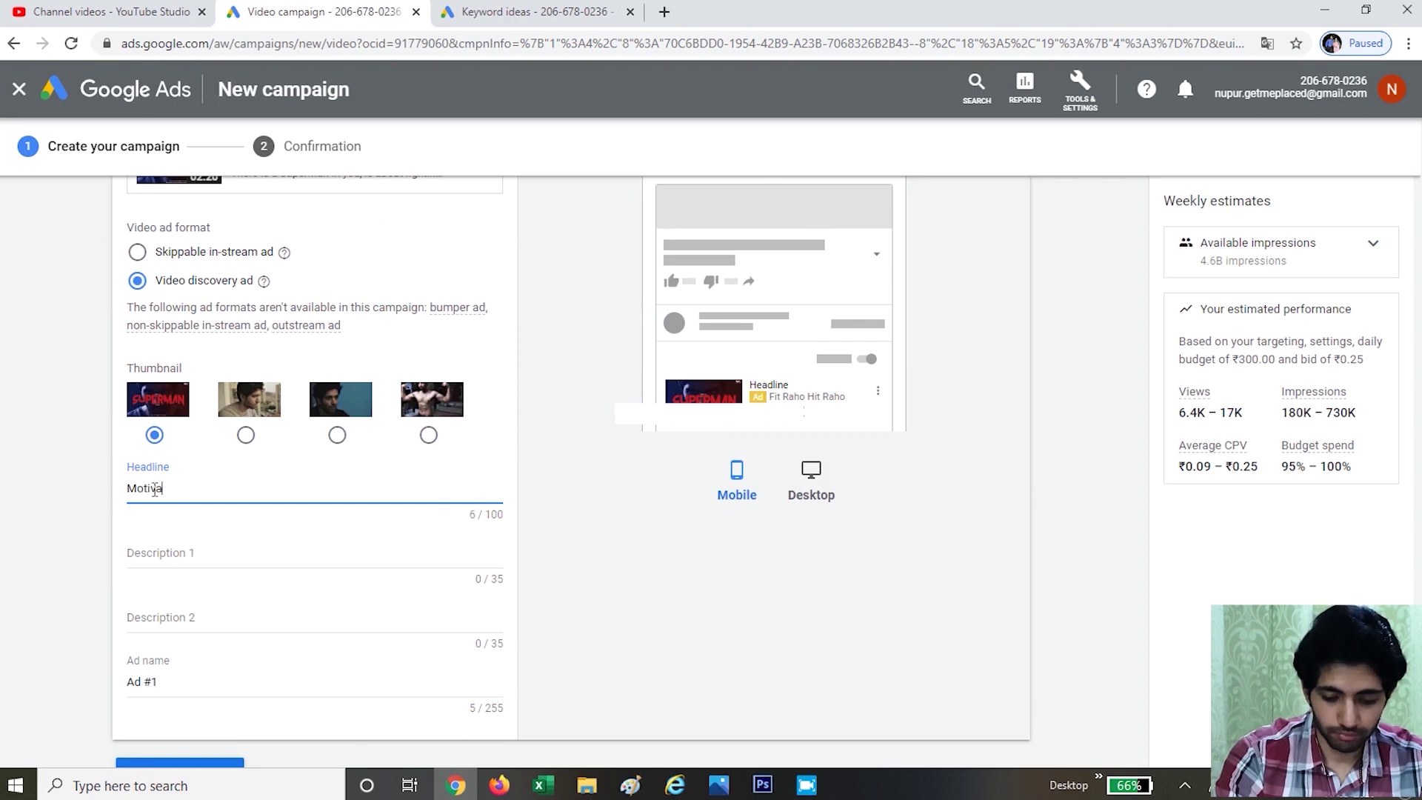
pyautogui.write('tional')
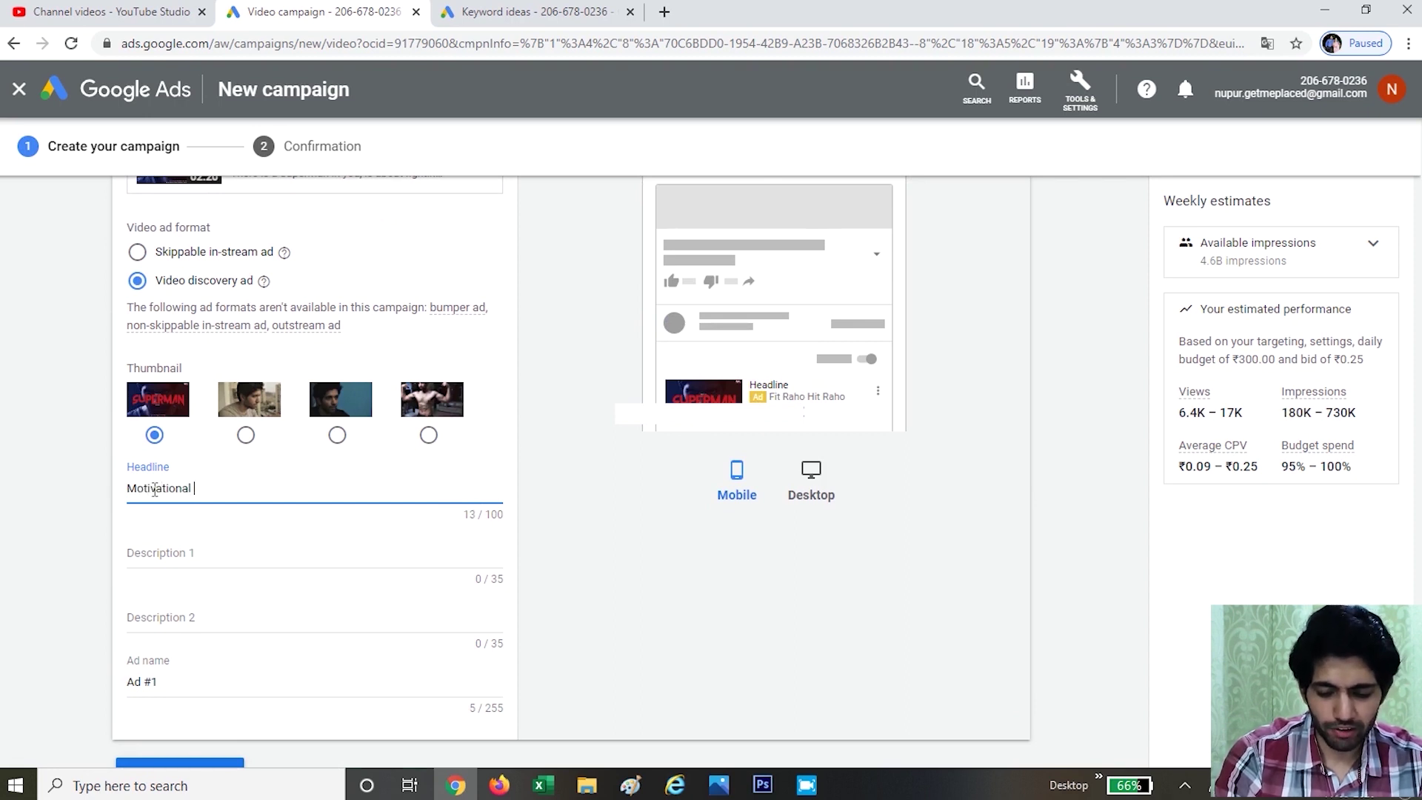
pyautogui.write(' film')
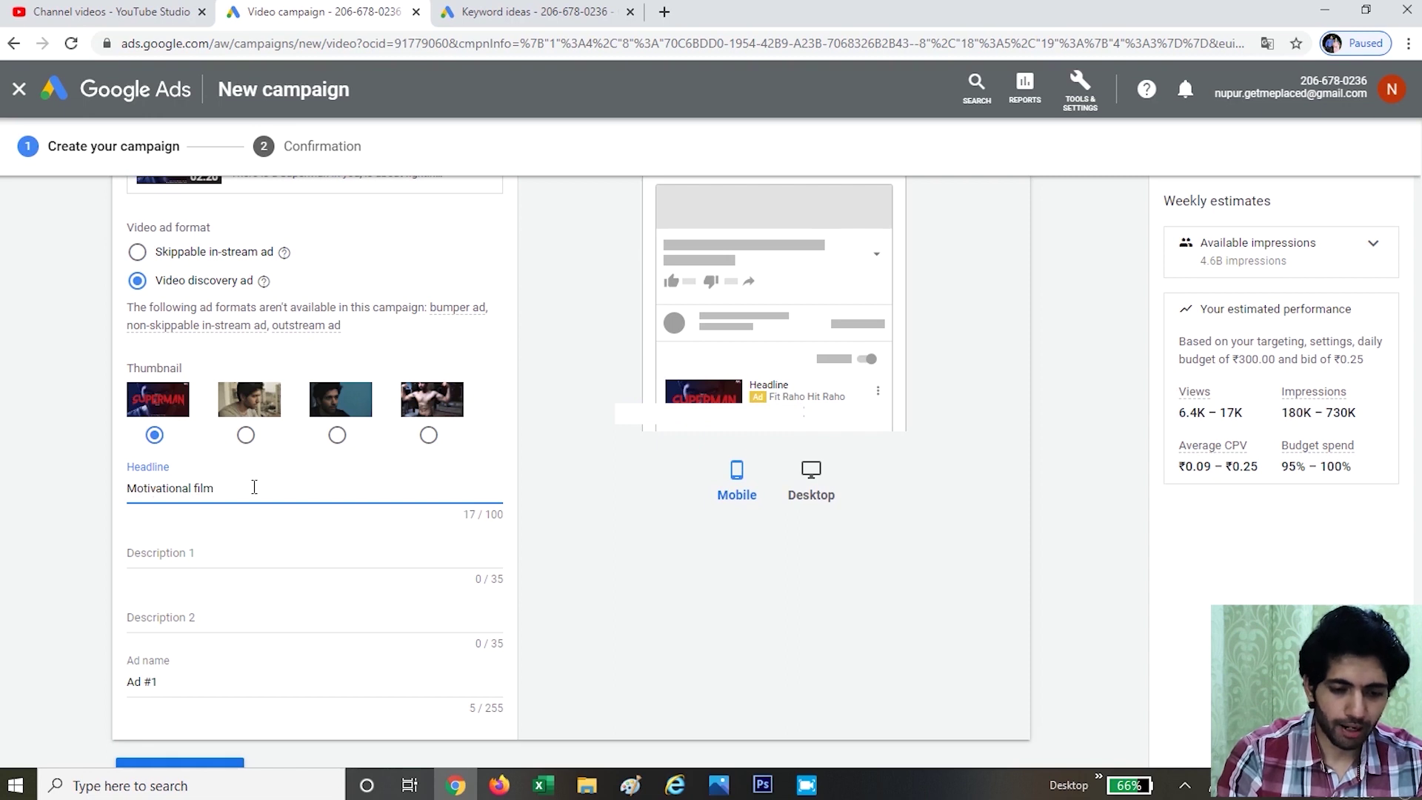
# - Enter "It can change your life" as the ad's first description line
pyautogui.click(191, 552)
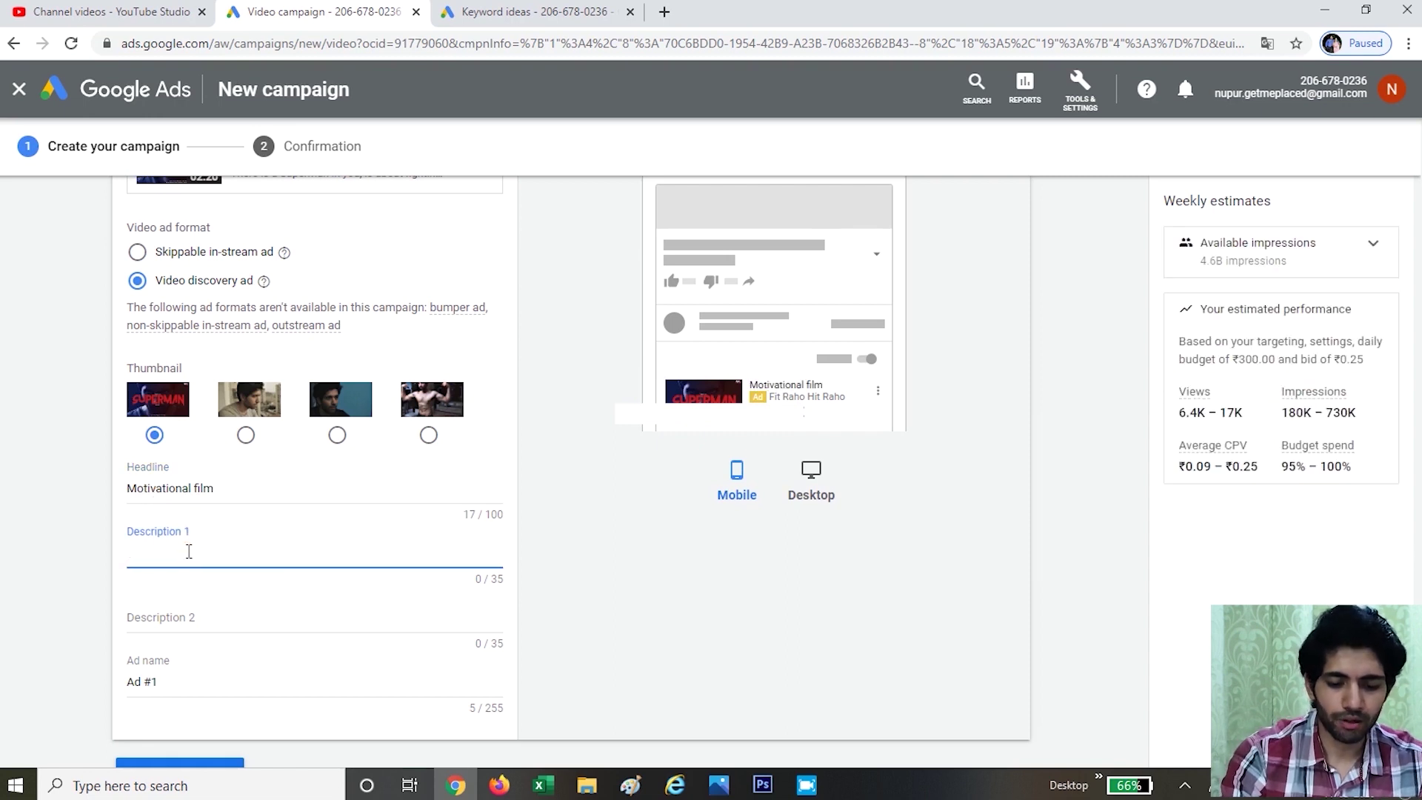
pyautogui.write('How can')
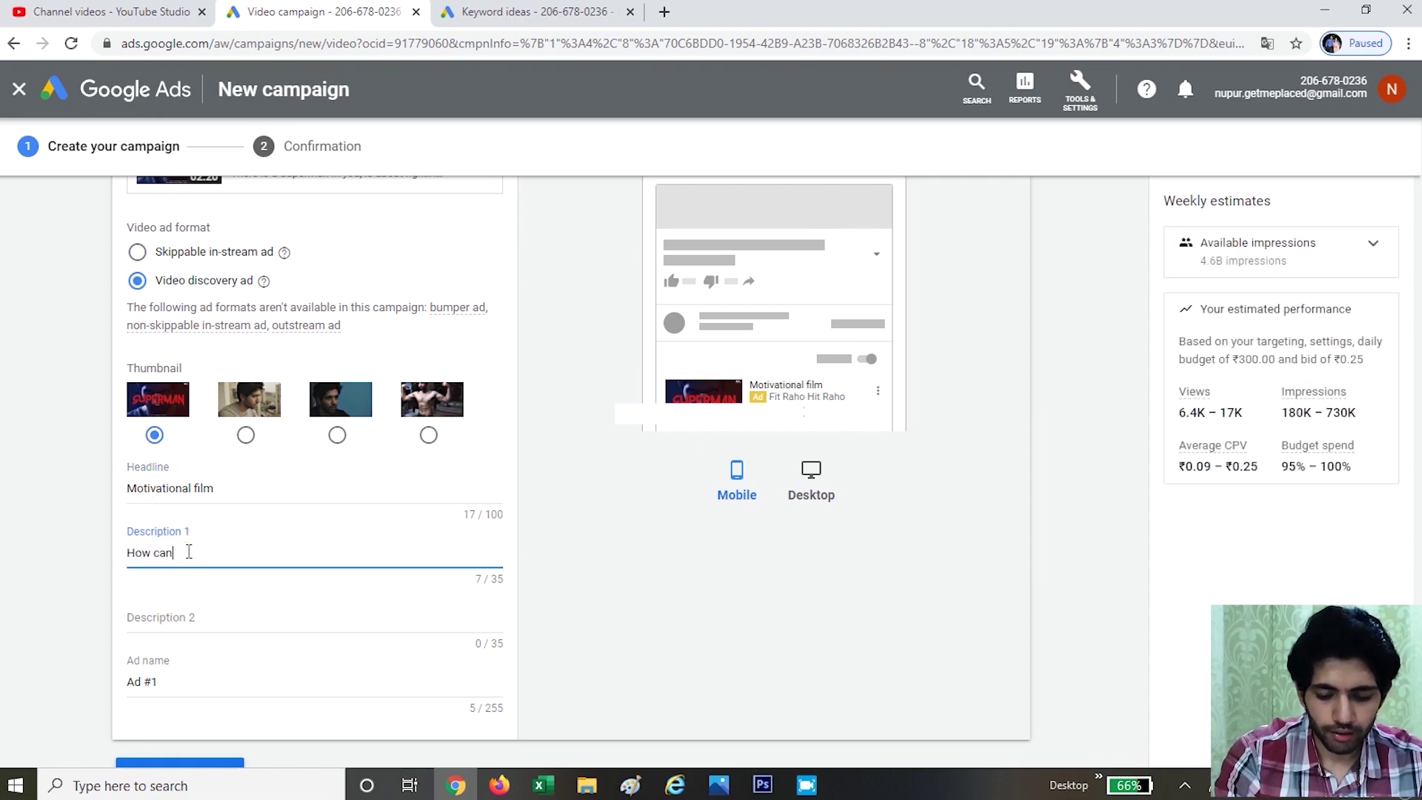
pyautogui.press('BackSpace')
pyautogui.press('BackSpace')
pyautogui.press('BackSpace')
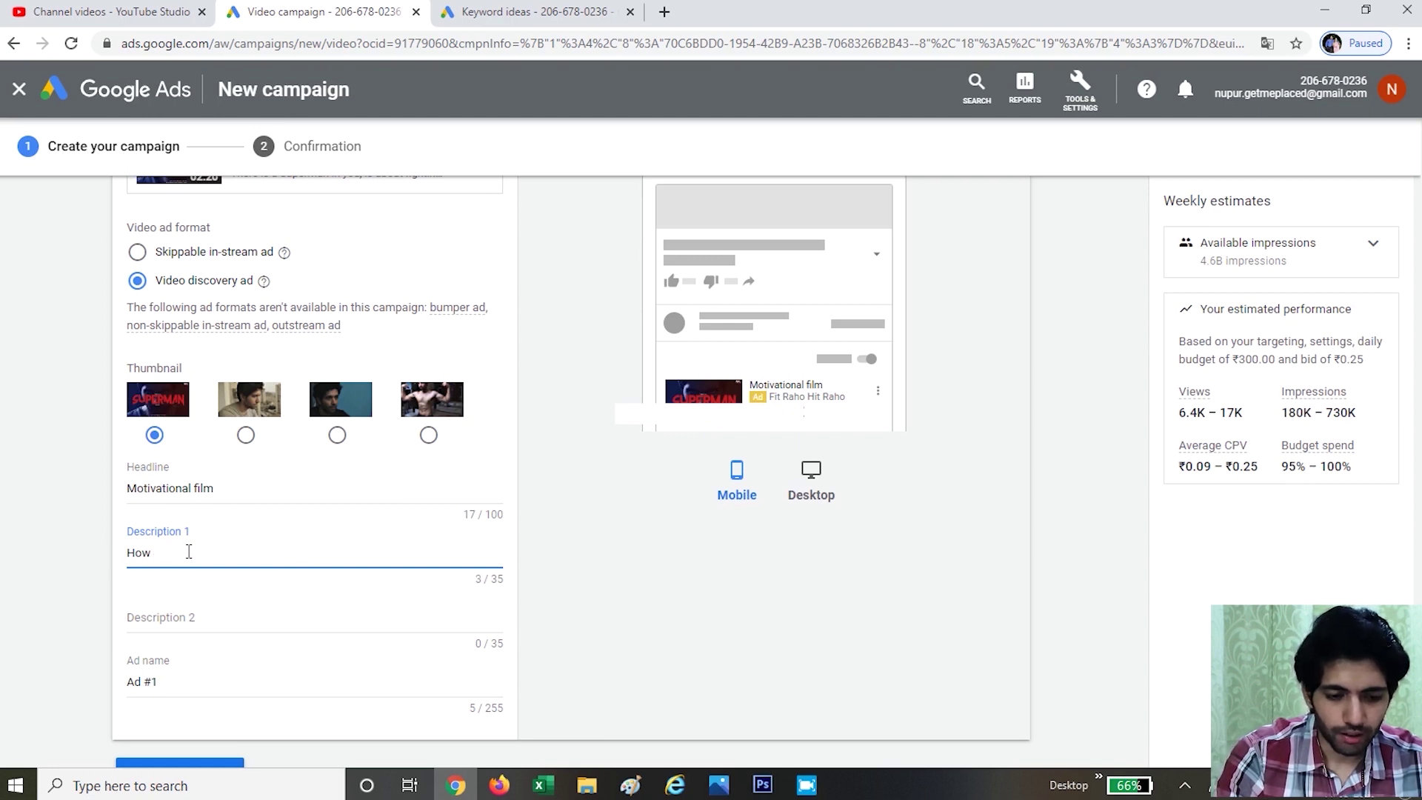
pyautogui.press('BackSpace')
pyautogui.press('BackSpace')
pyautogui.press('BackSpace')
pyautogui.write('It can ')
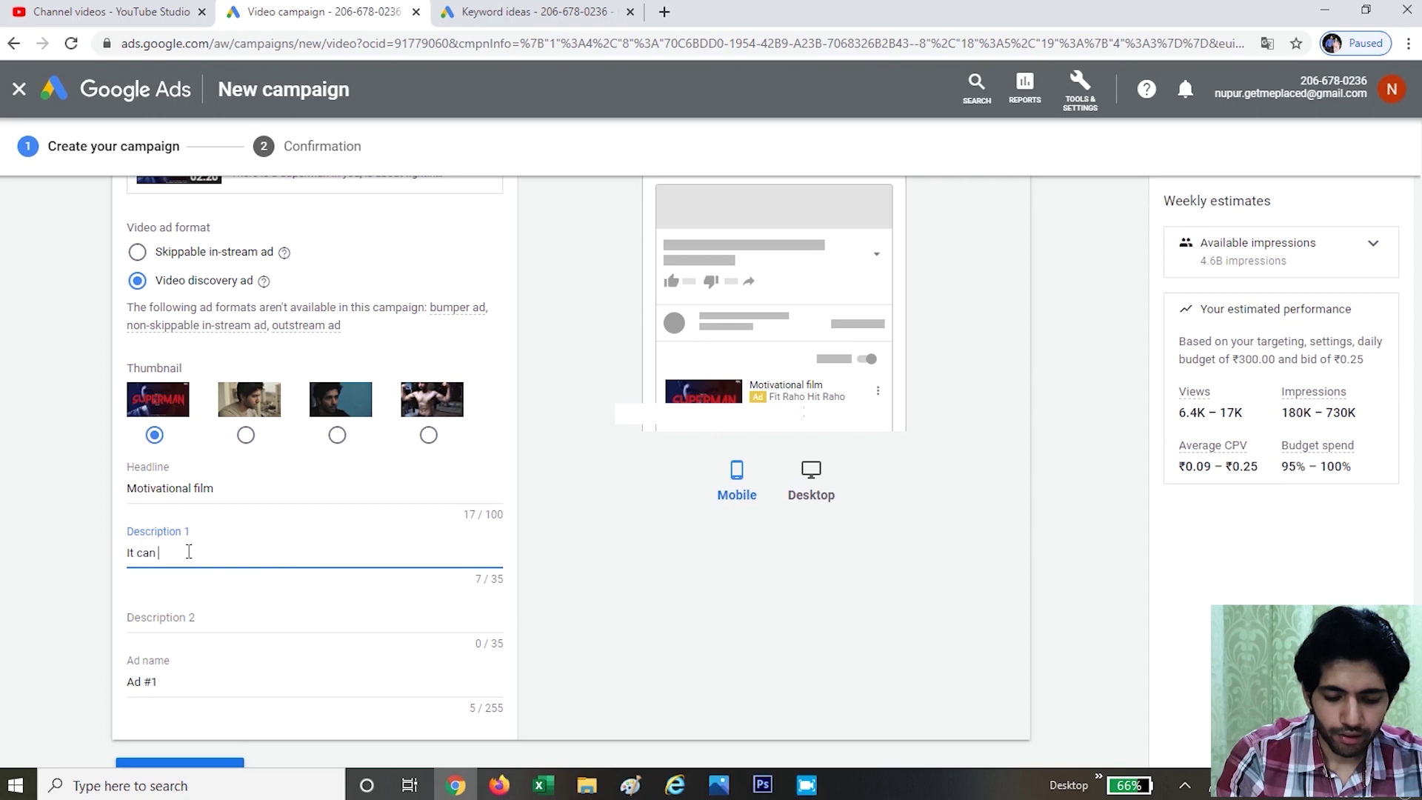
pyautogui.write('change y')
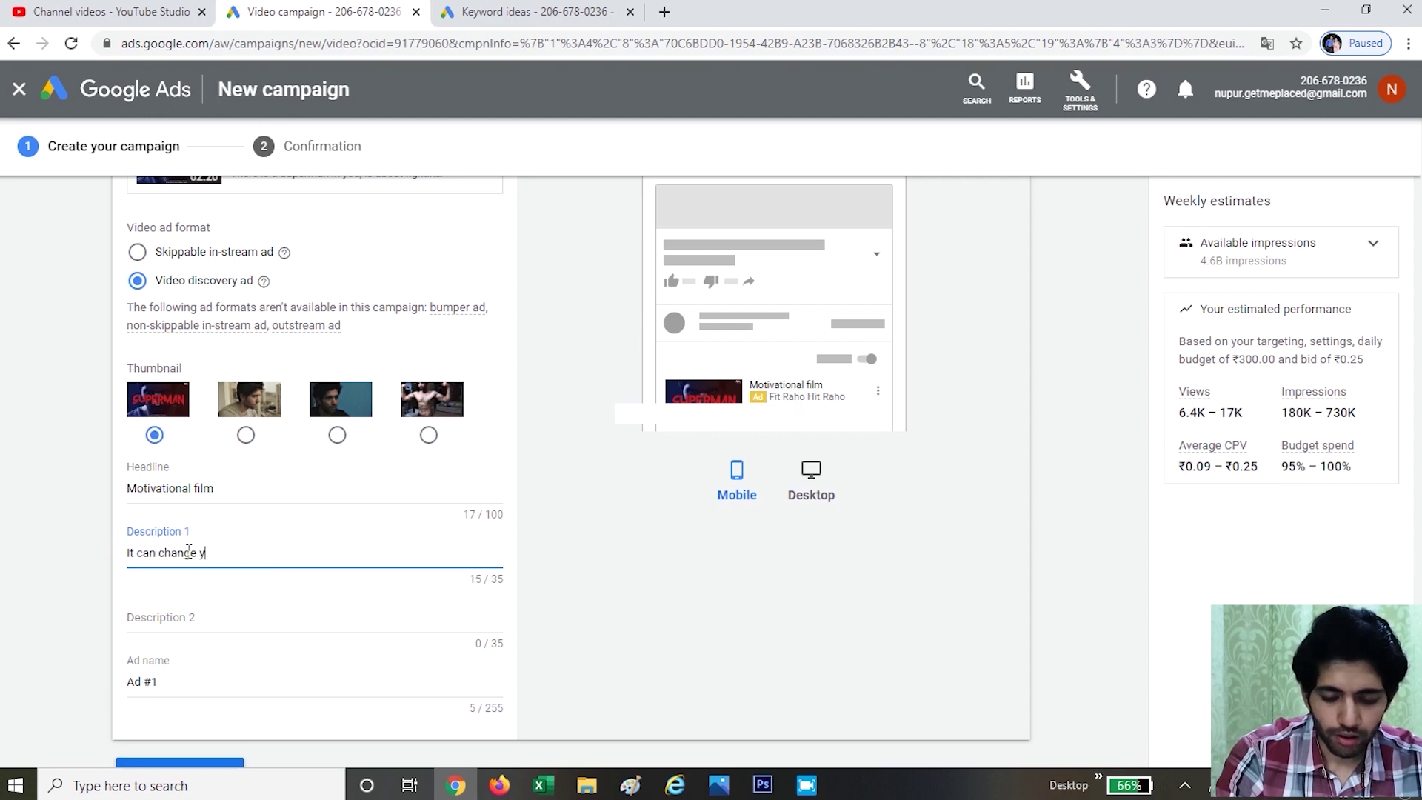
pyautogui.write('our life')
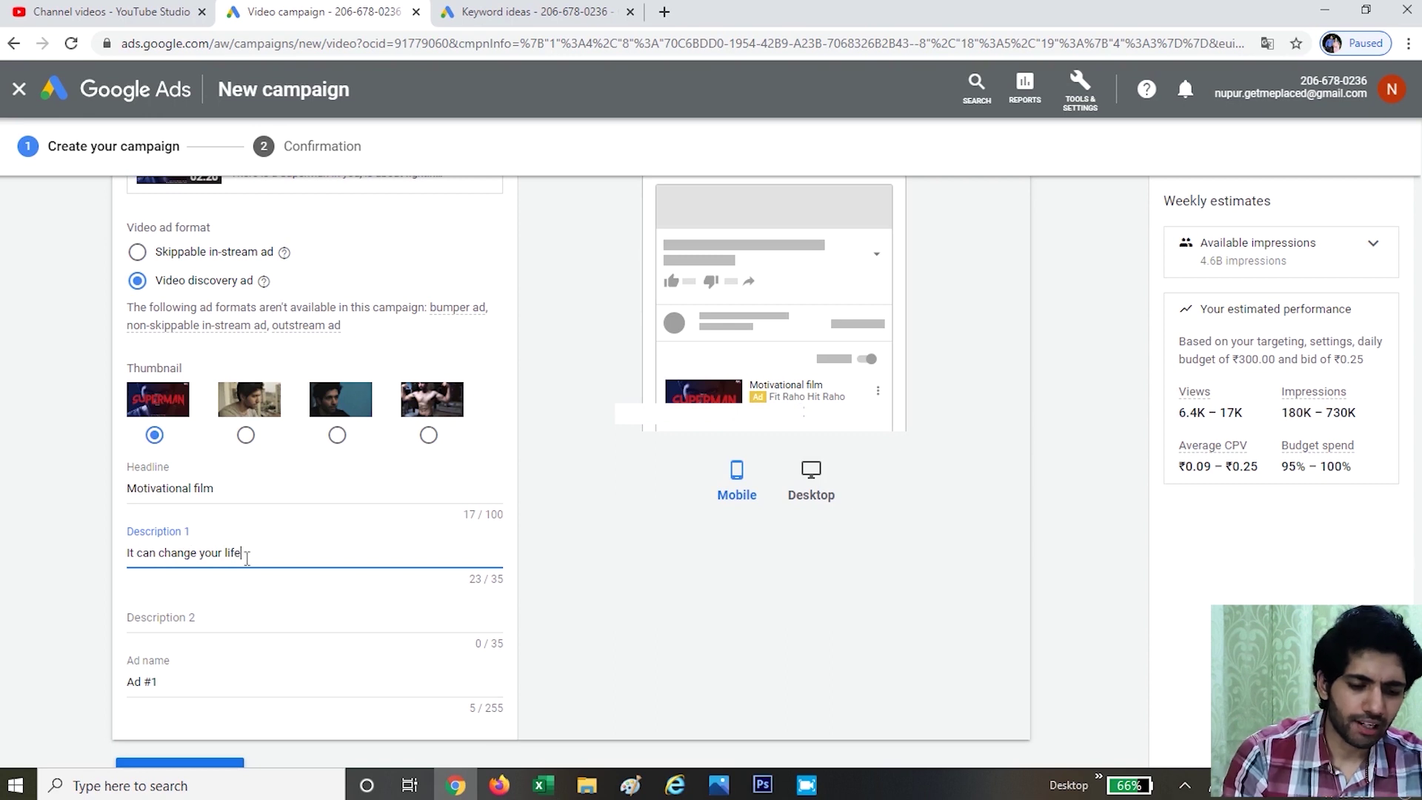
# - Enter "Must watch" as the second description line and name the ad "superman"
pyautogui.click(194, 623)
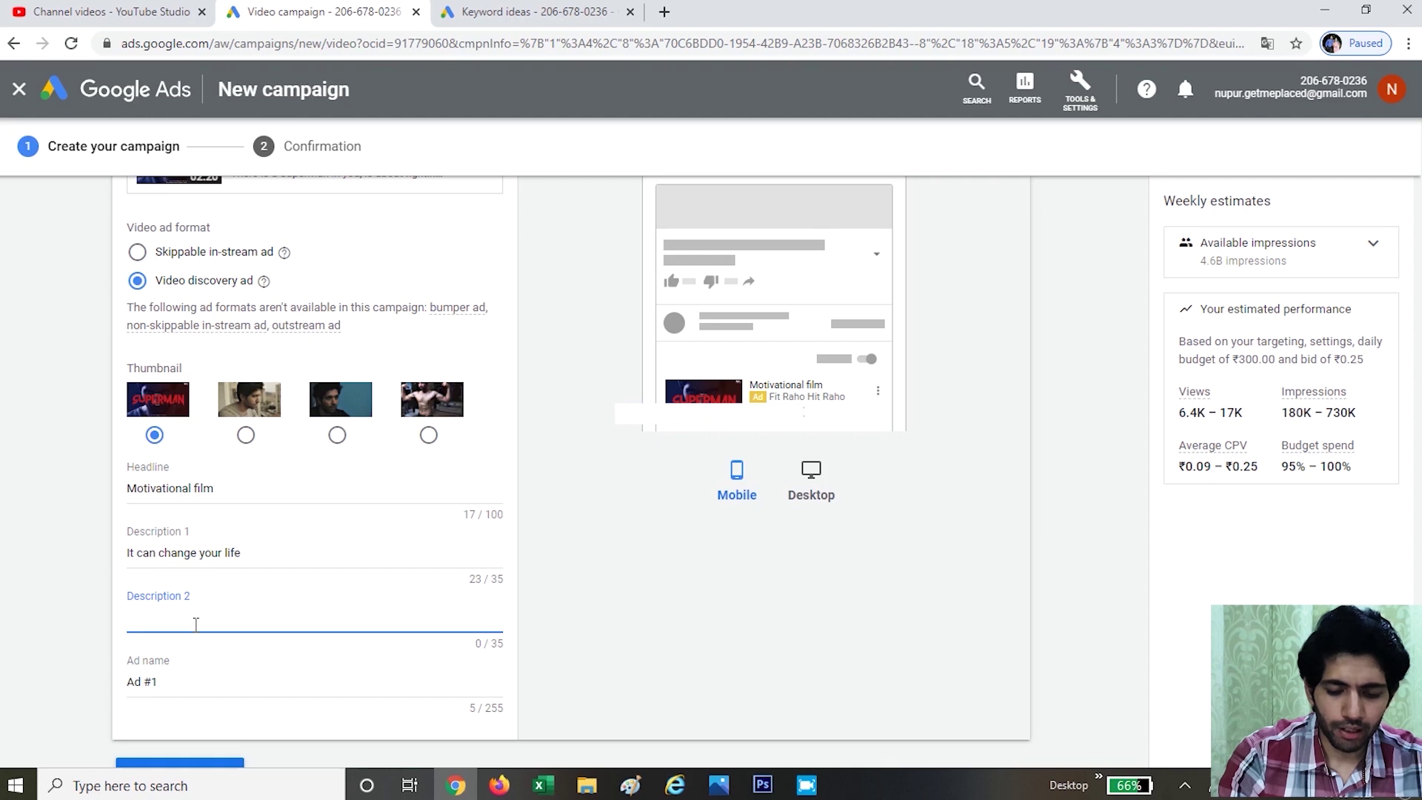
pyautogui.write('Mus')
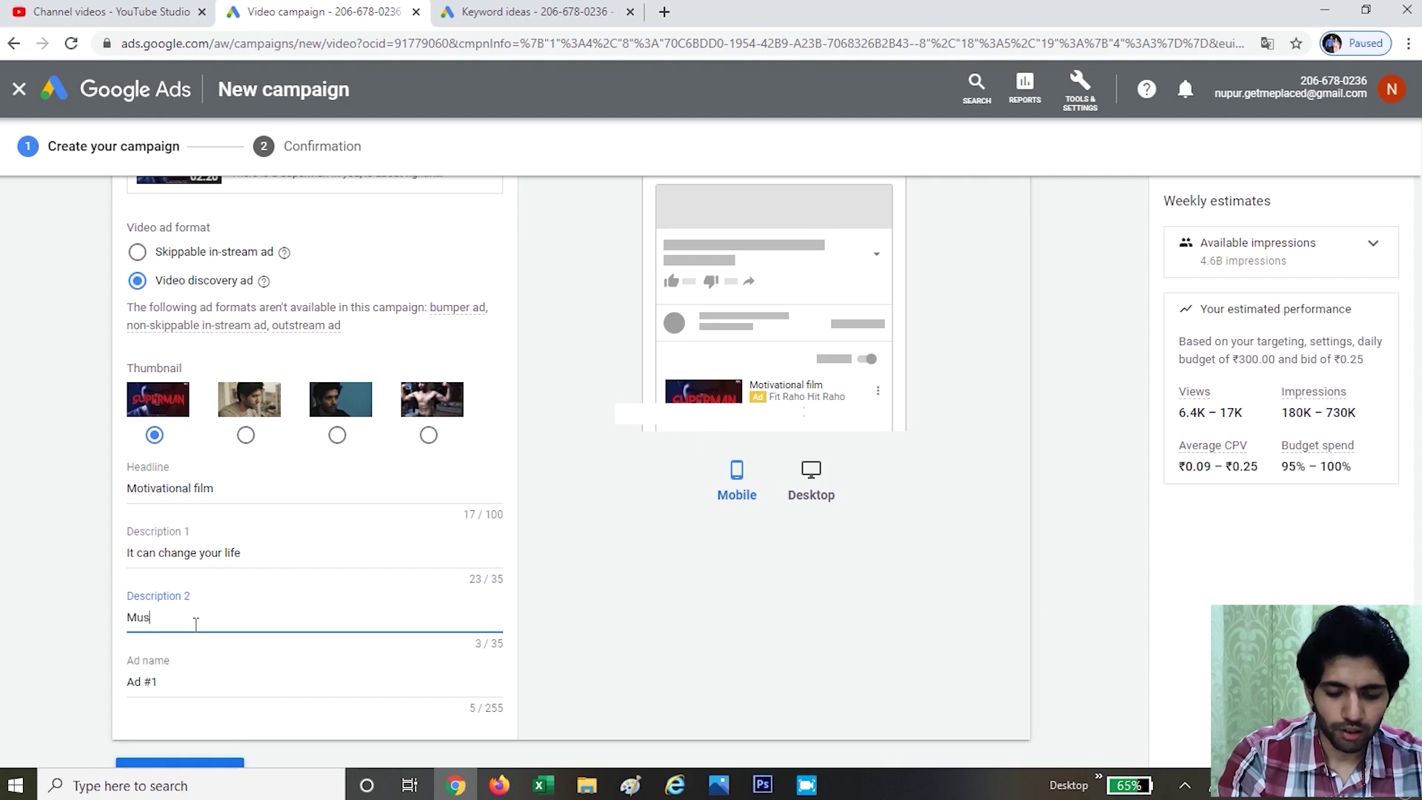
pyautogui.write('t watch')
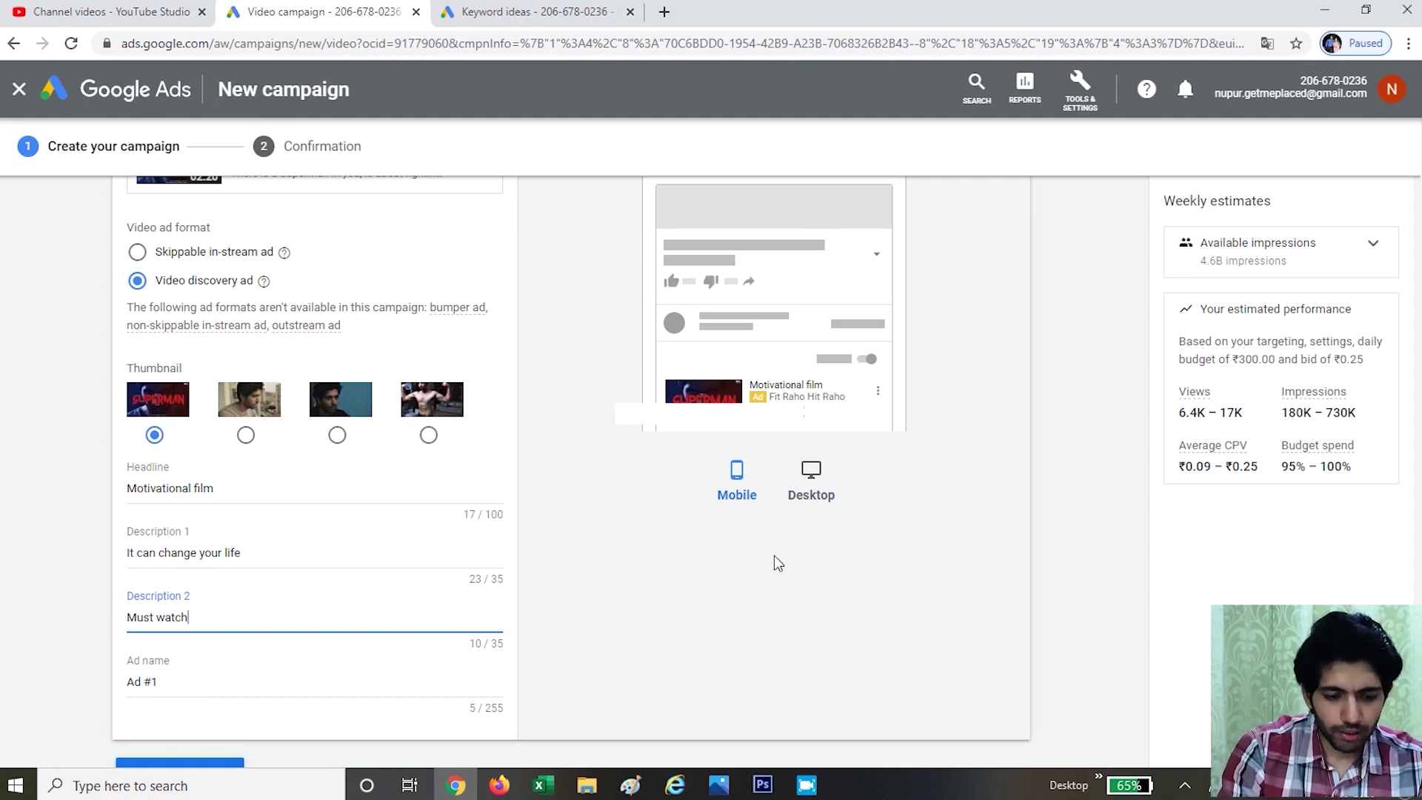
pyautogui.tripleClick(246, 677)
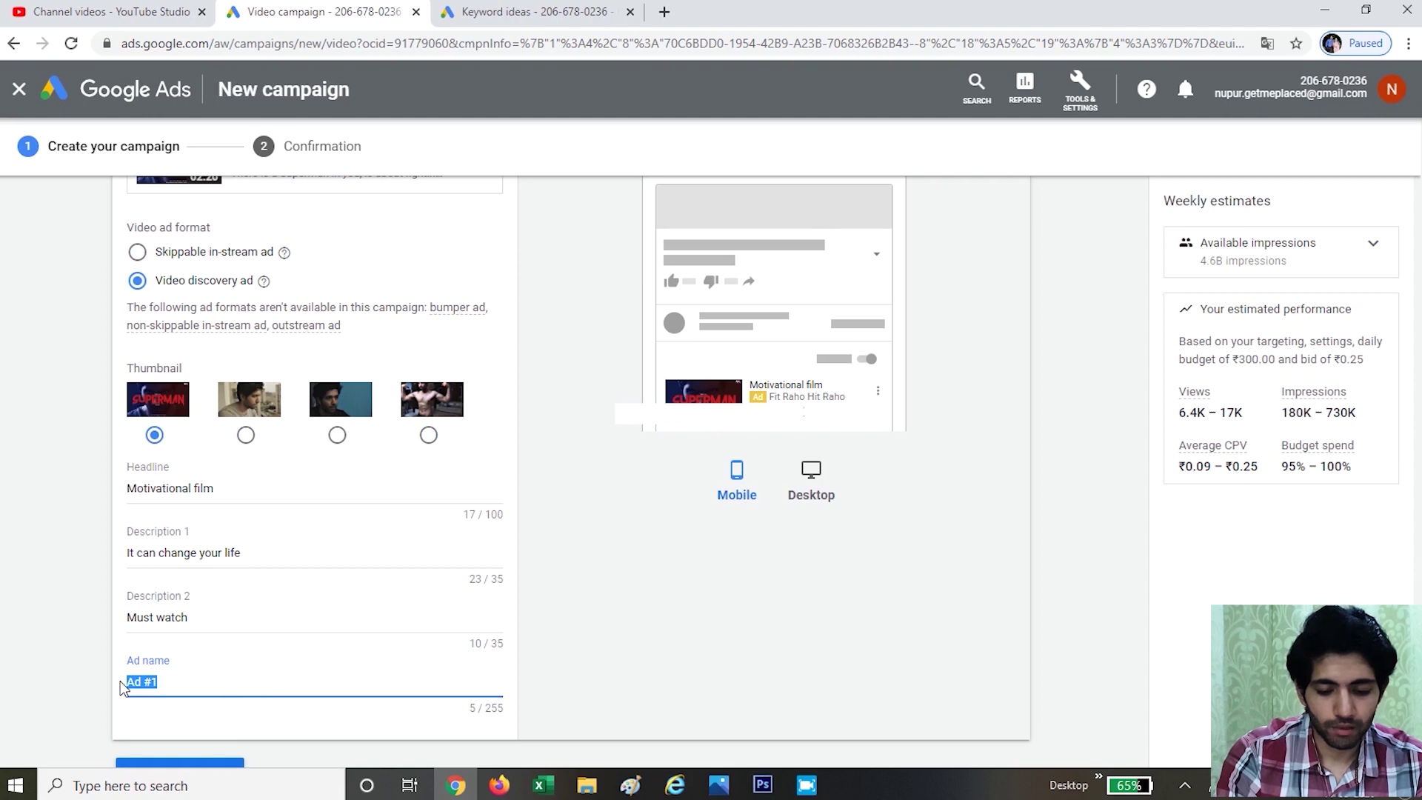
pyautogui.write('superman')
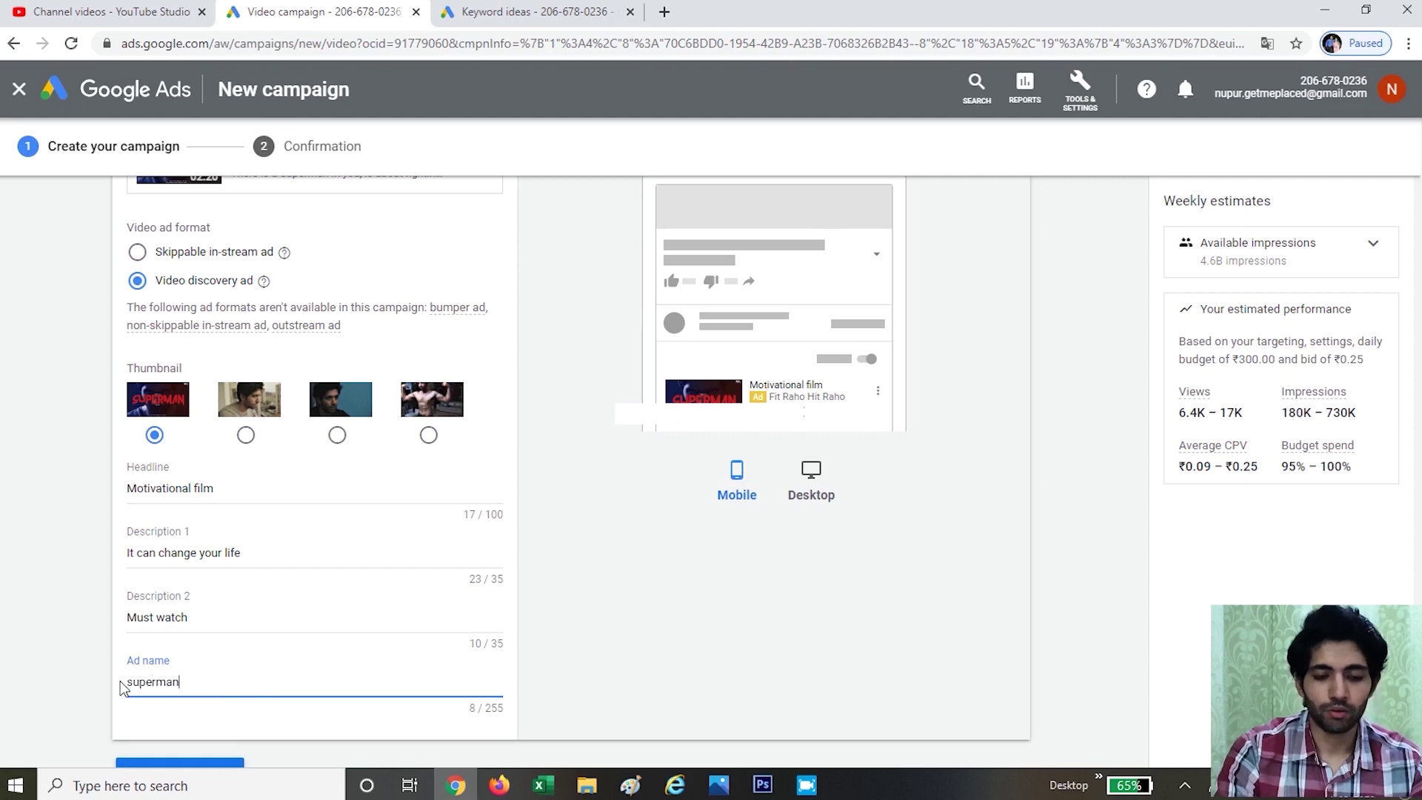
pyautogui.click(651, 621)
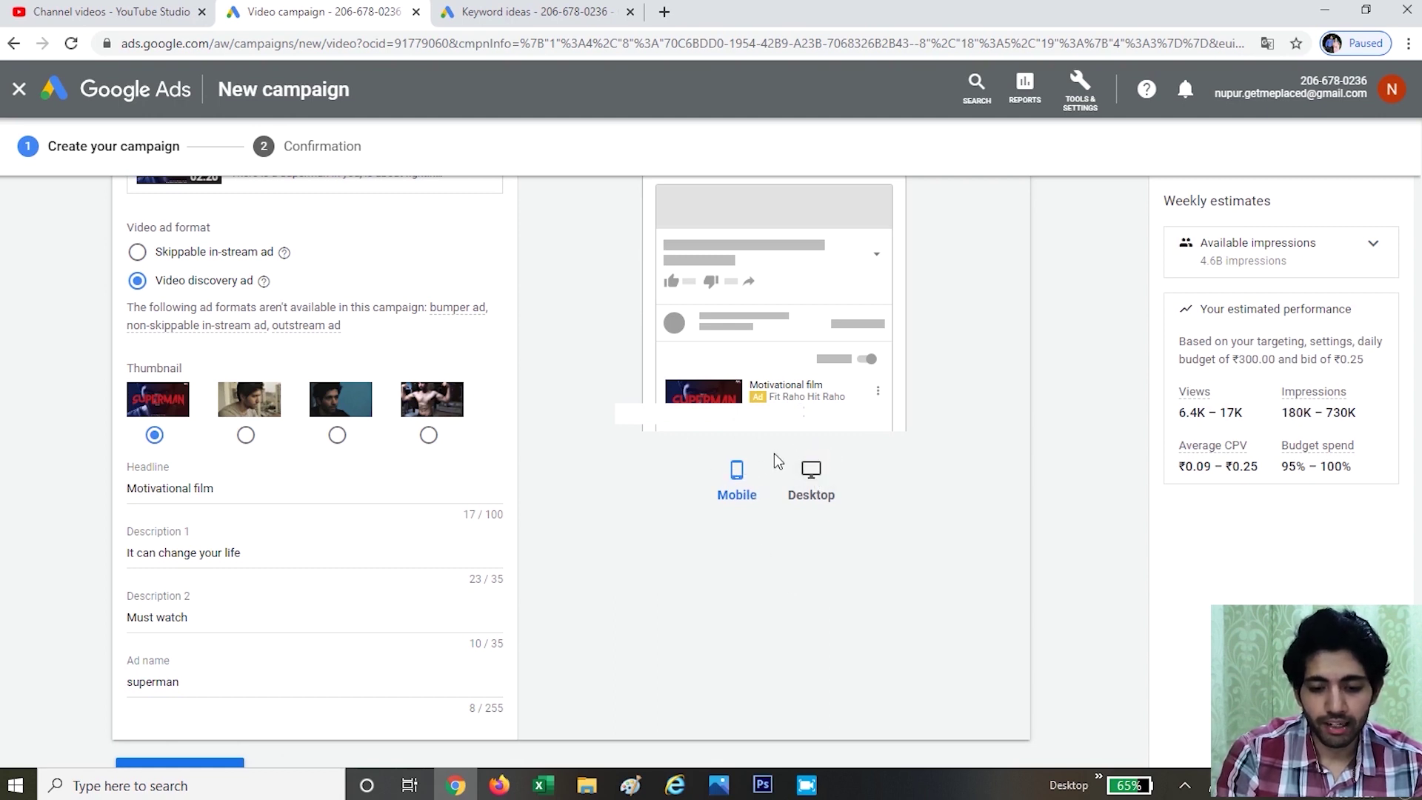
# - Compare the desktop and mobile previews of the discovery ad as a YouTube related ad
pyautogui.click(821, 481)
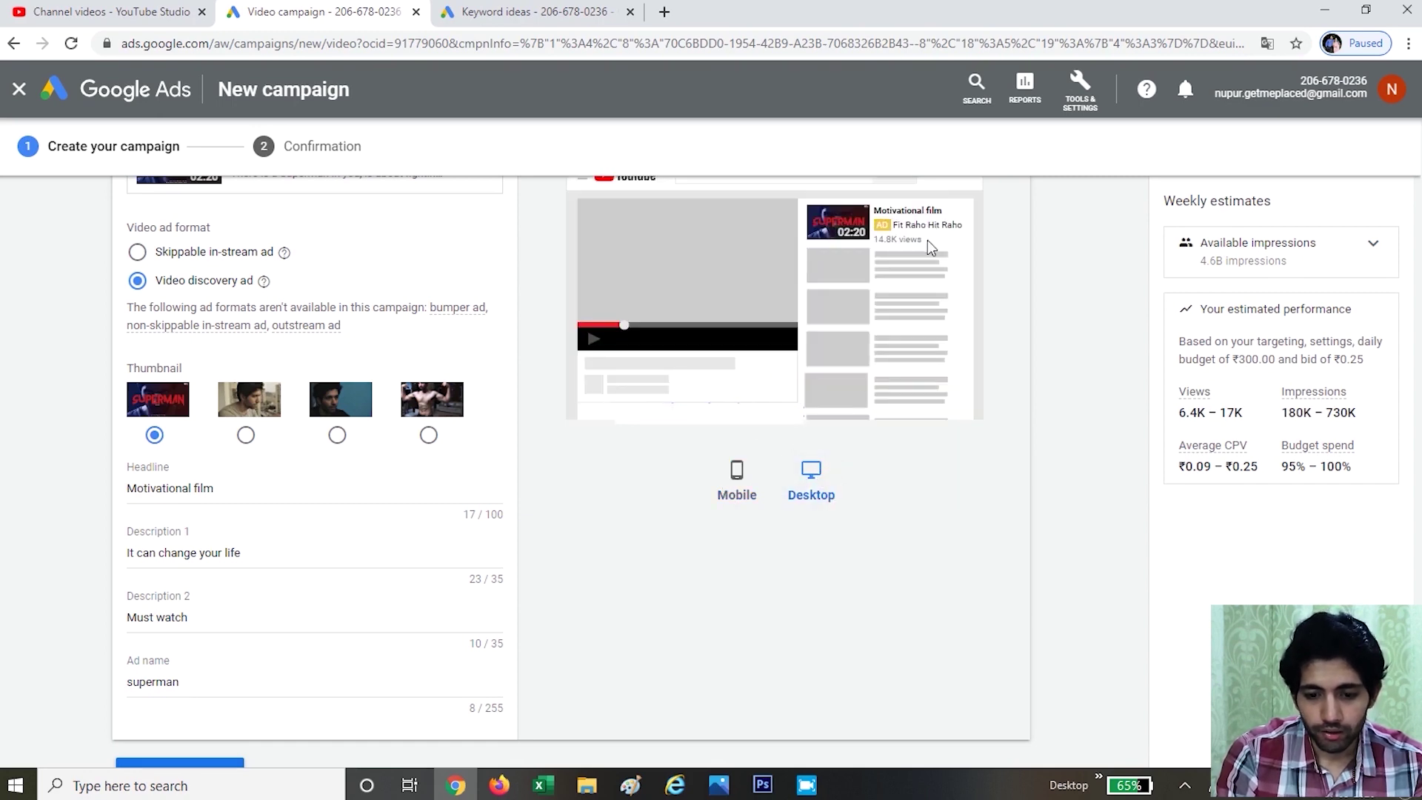
pyautogui.scroll(-1, 954, 307)
pyautogui.scroll(2, 953, 308)
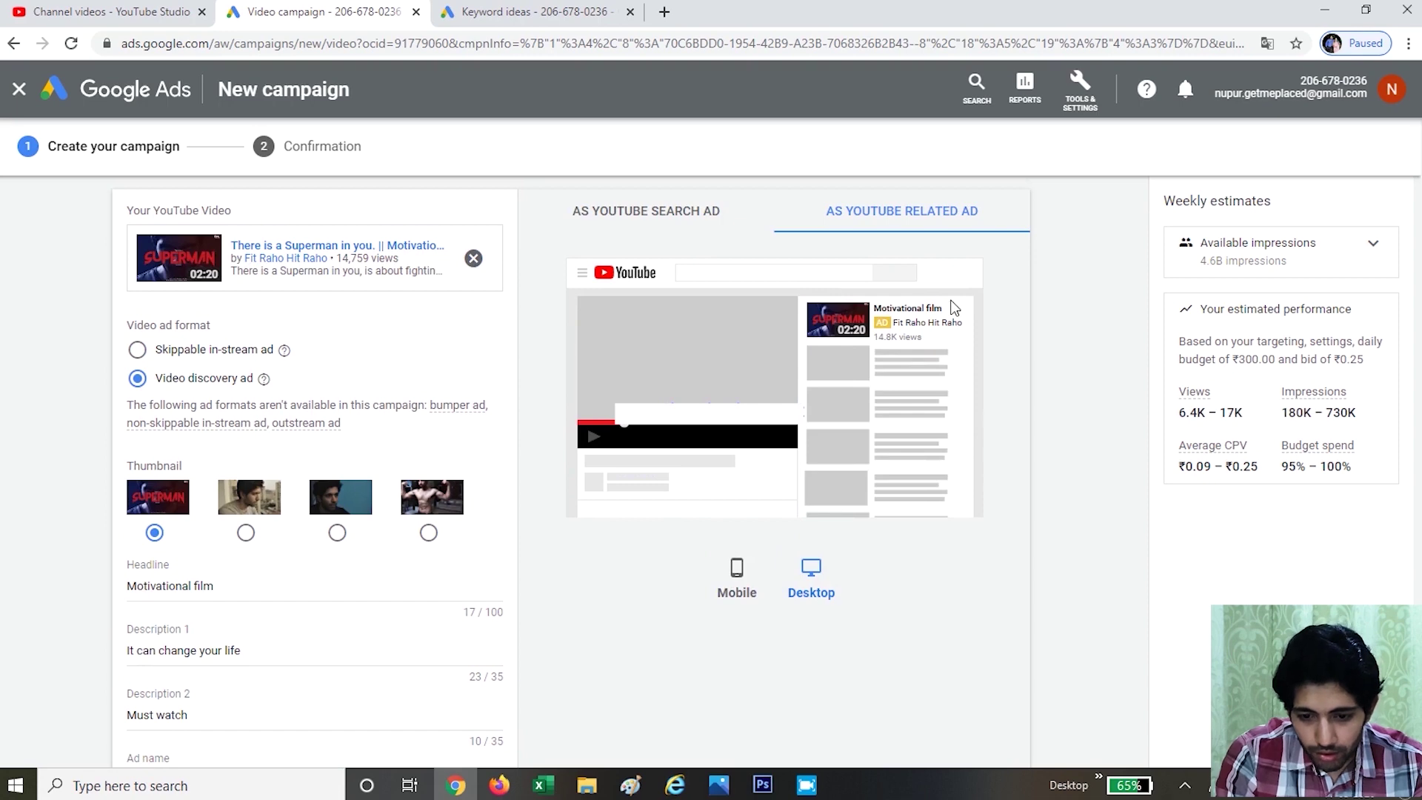
pyautogui.click(736, 579)
pyautogui.click(794, 585)
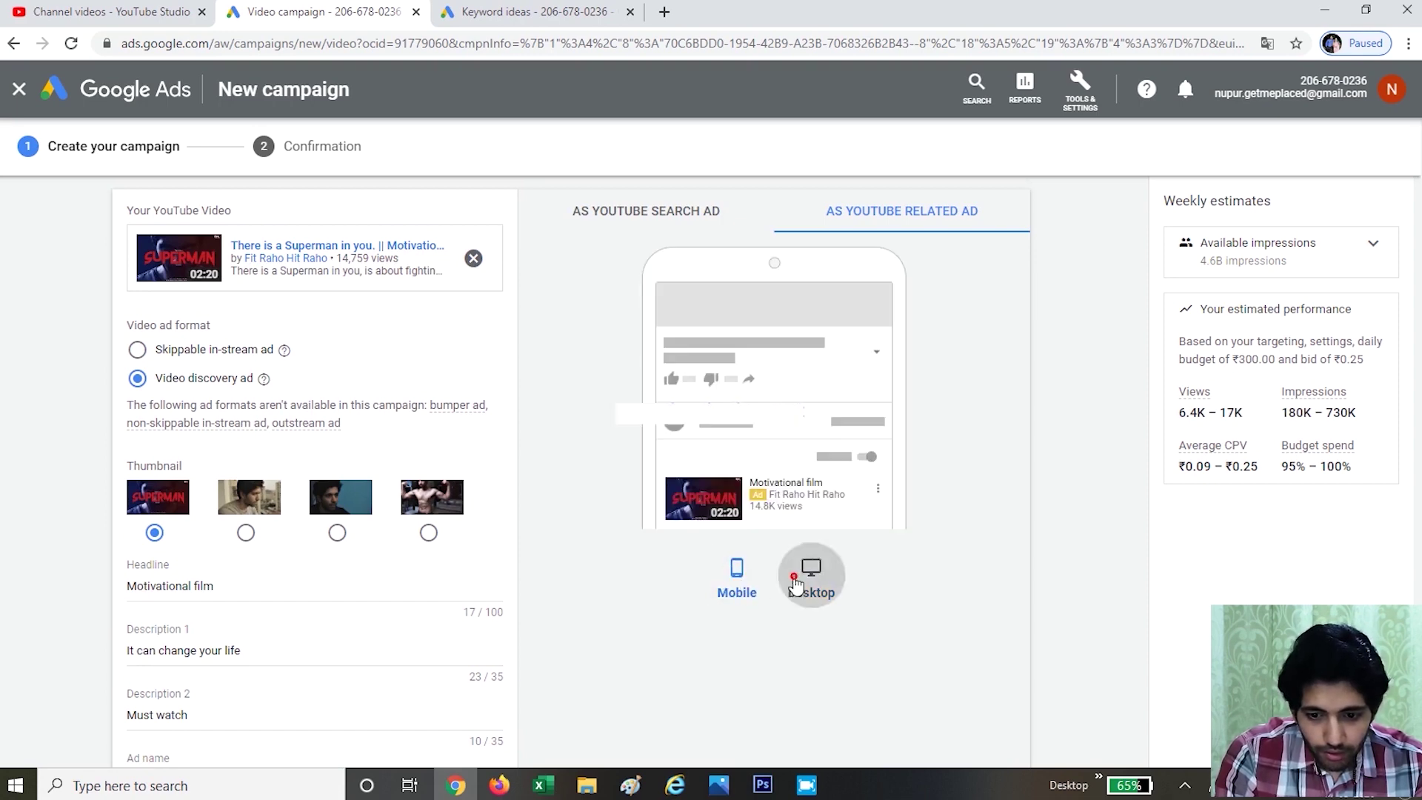
pyautogui.scroll(-1, 754, 467)
pyautogui.scroll(-2, 752, 461)
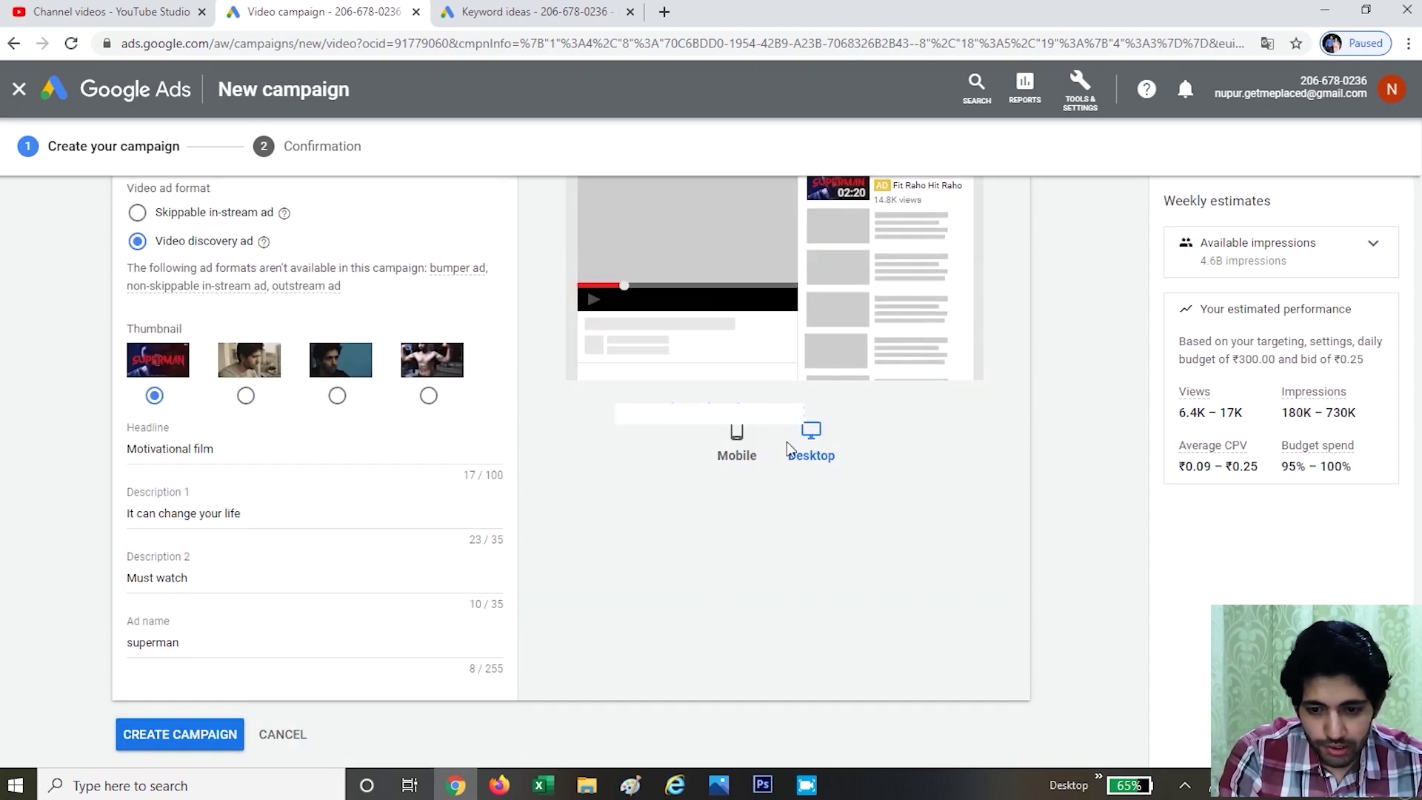
pyautogui.scroll(1, 813, 443)
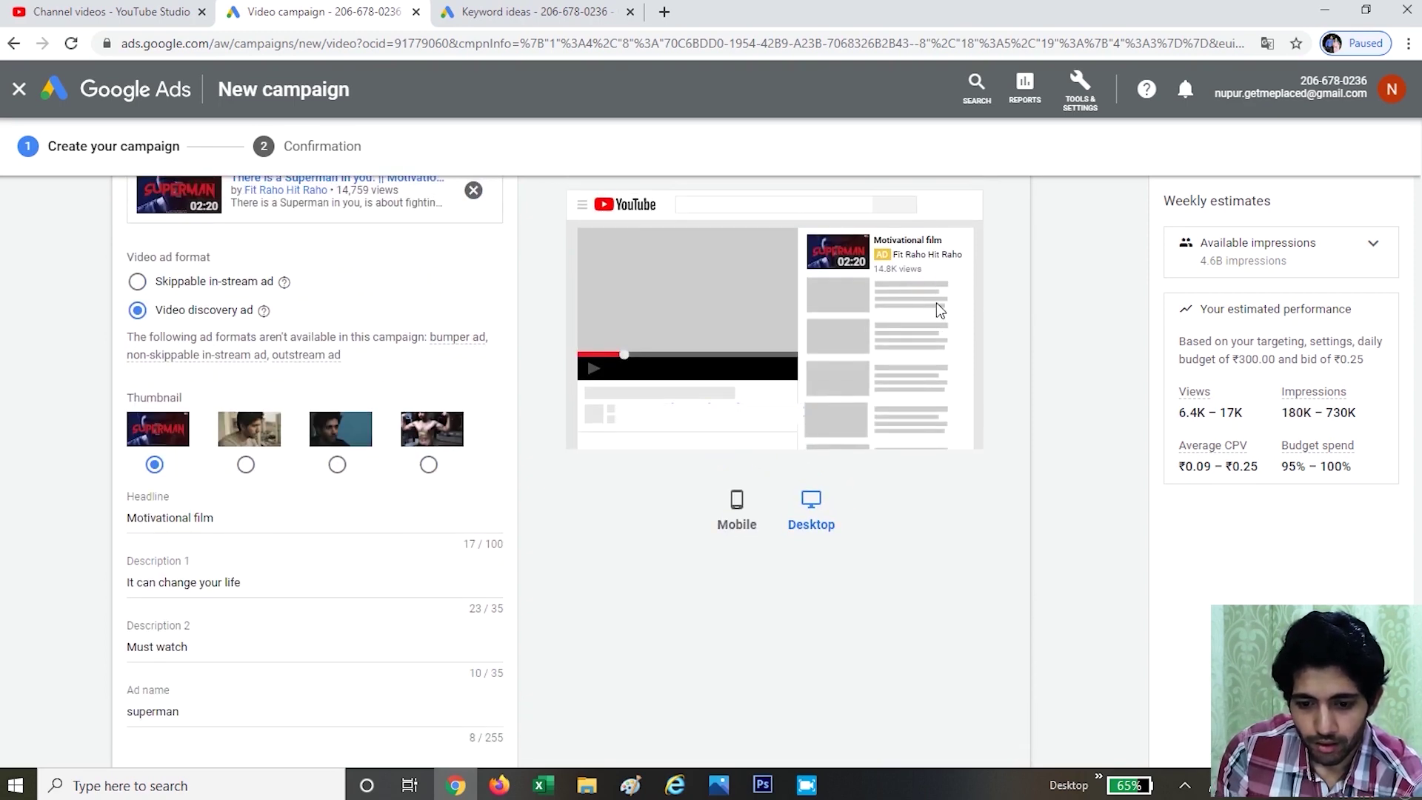
pyautogui.click(748, 501)
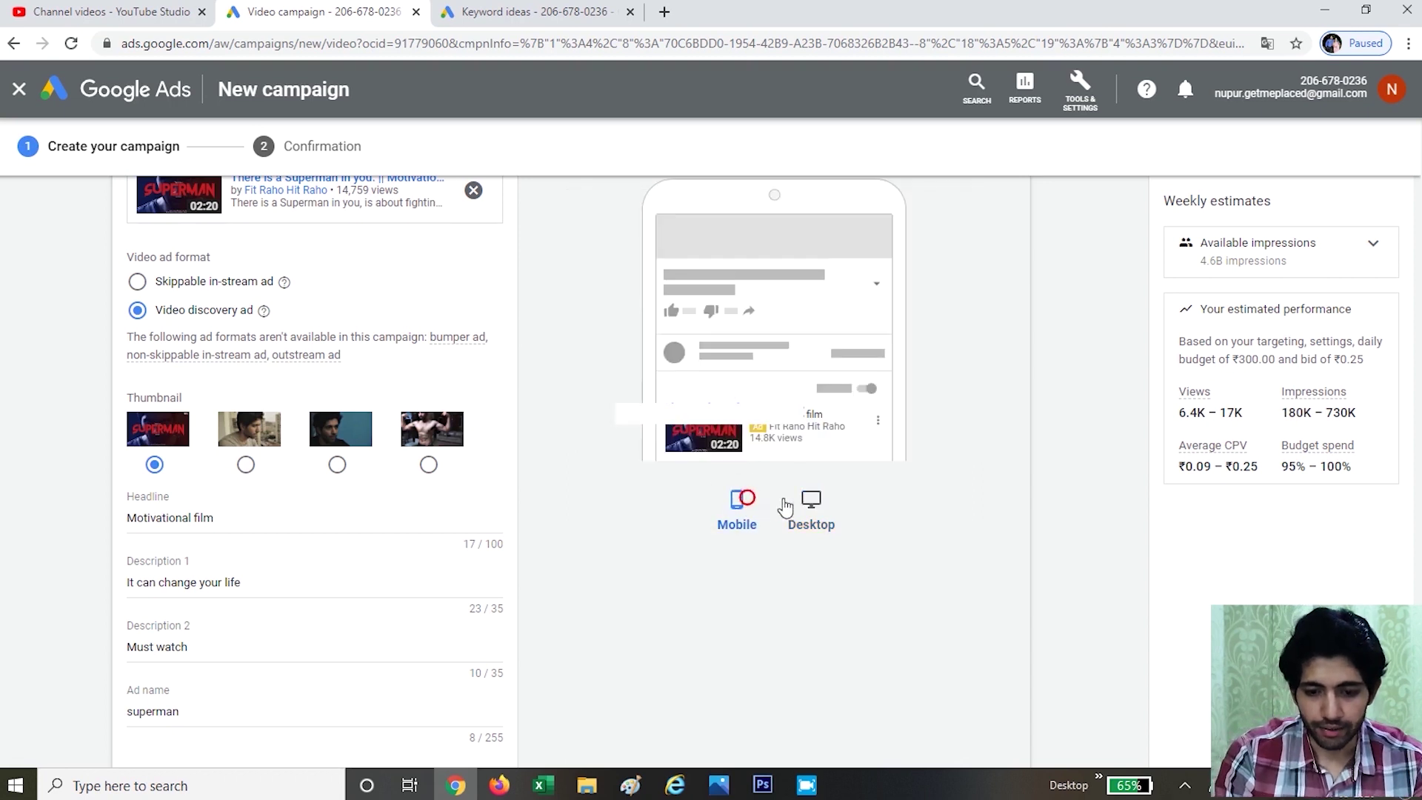
pyautogui.click(812, 499)
pyautogui.click(739, 517)
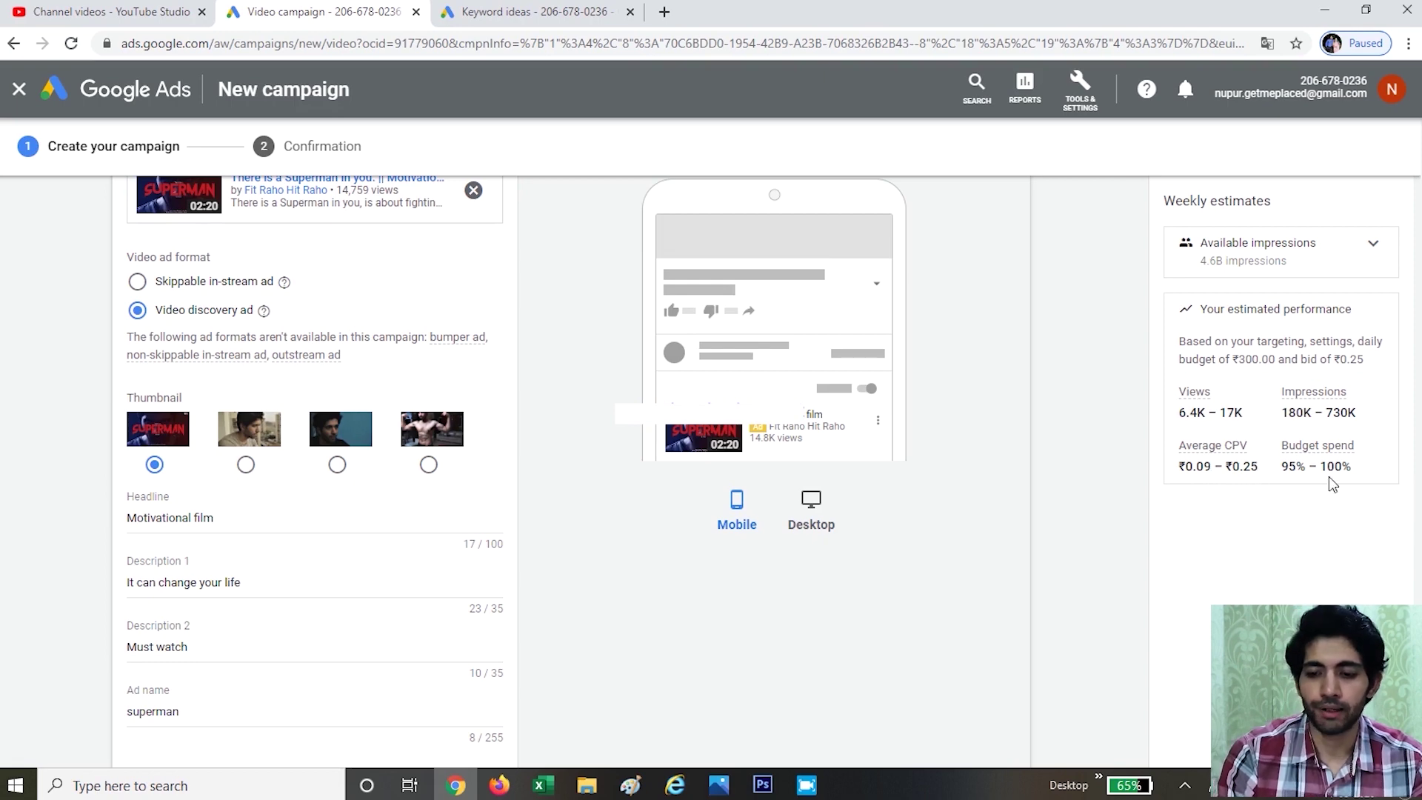
# - Create the campaign and continue from the confirmation page to the new campaign
pyautogui.scroll(-3, 1129, 468)
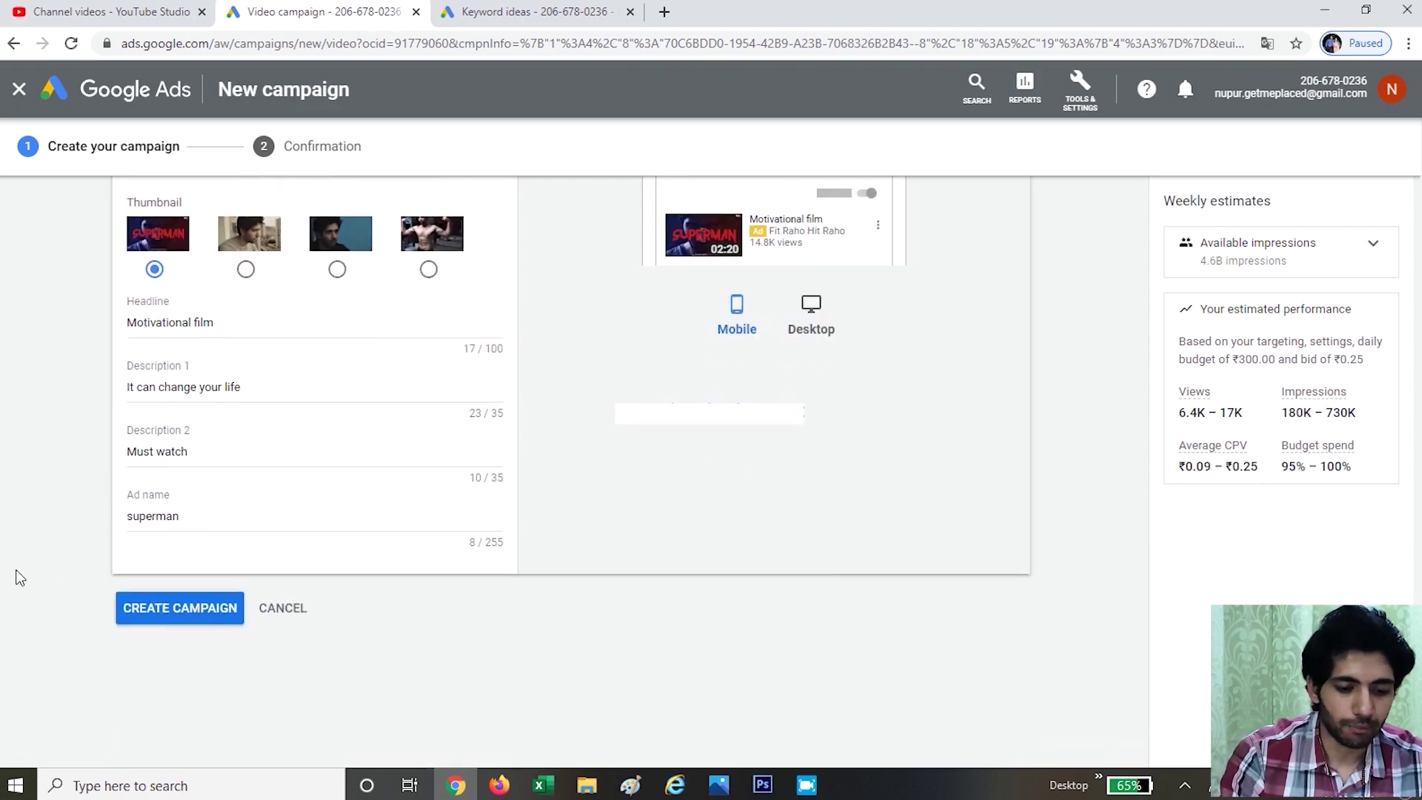
pyautogui.click(167, 609)
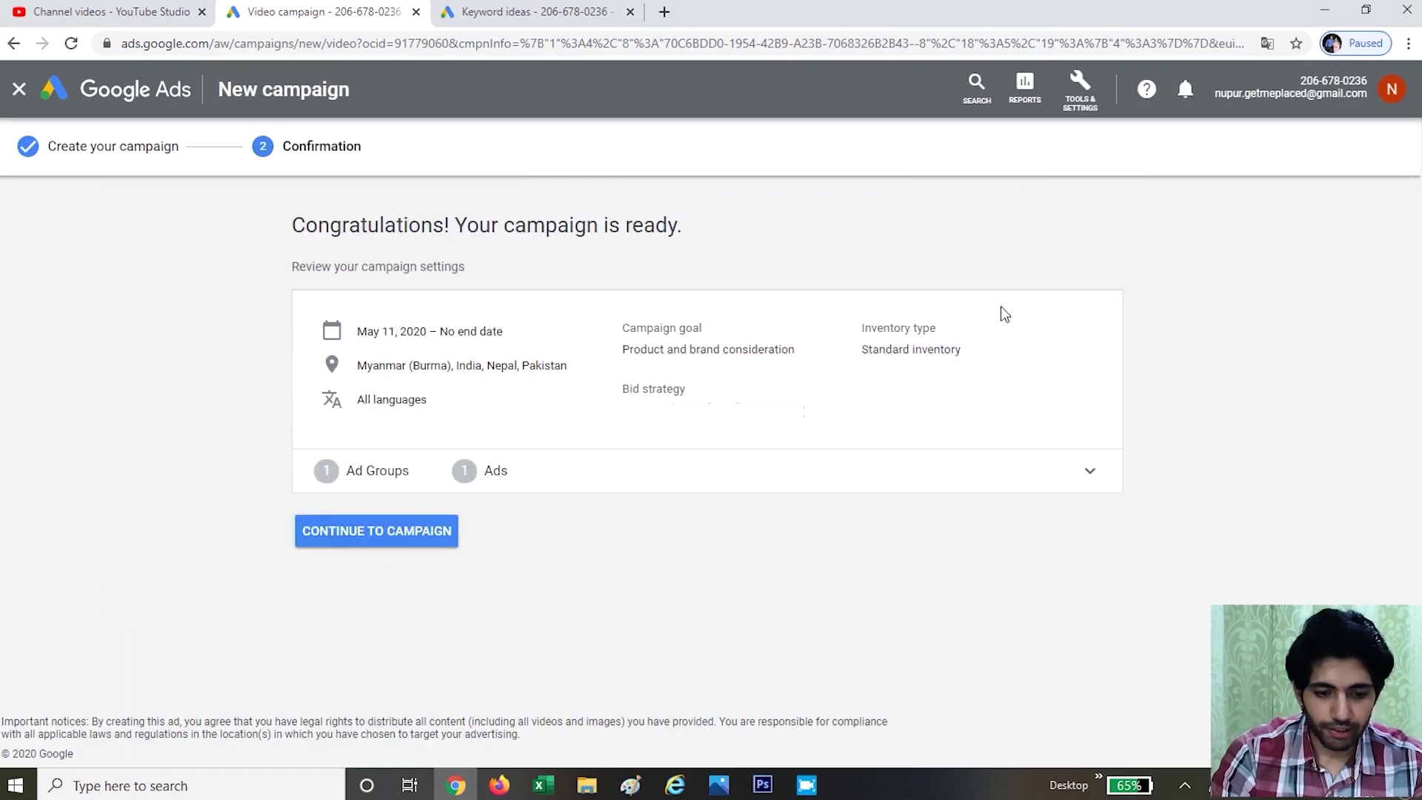
pyautogui.click(354, 533)
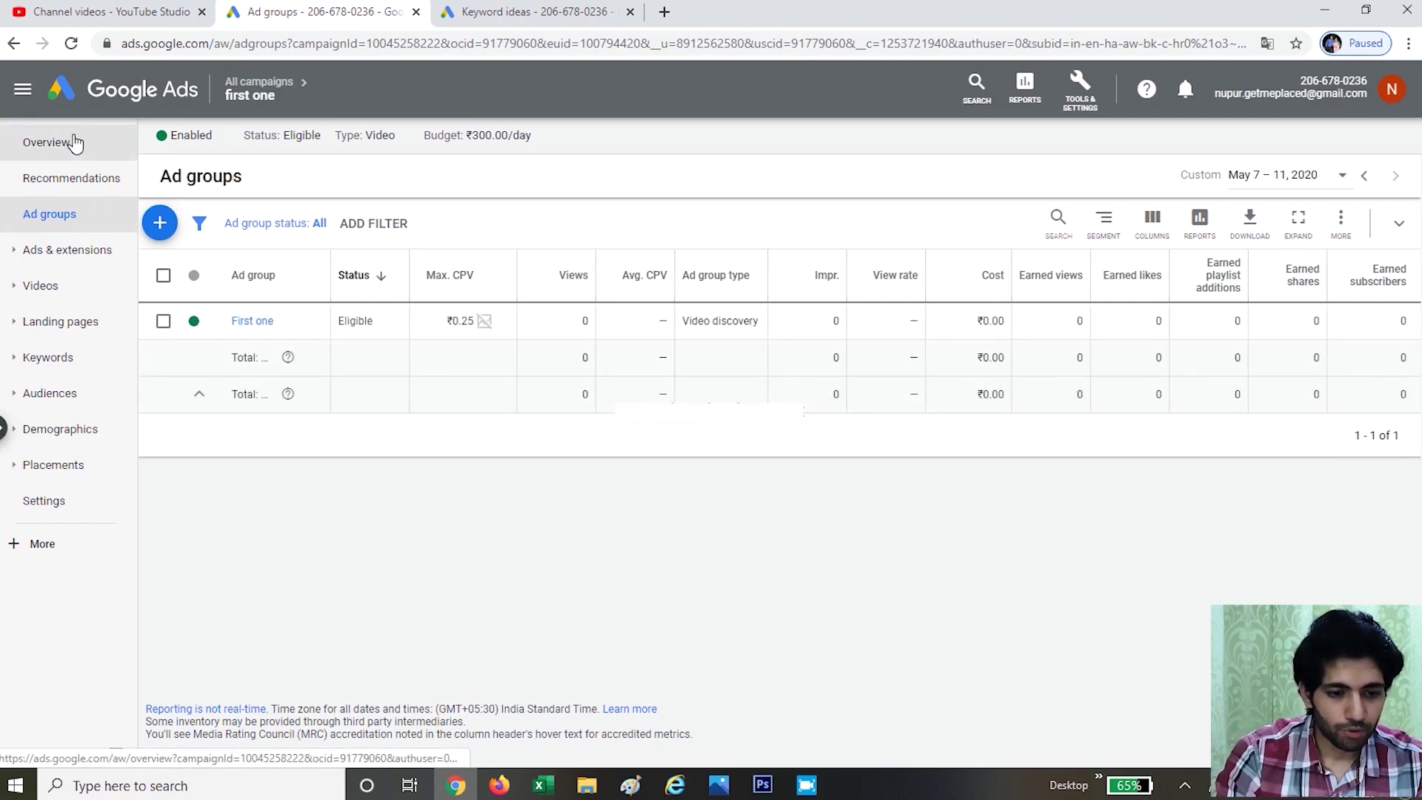
# - Pause the "first one" campaign in the list of all campaigns
pyautogui.click(95, 100)
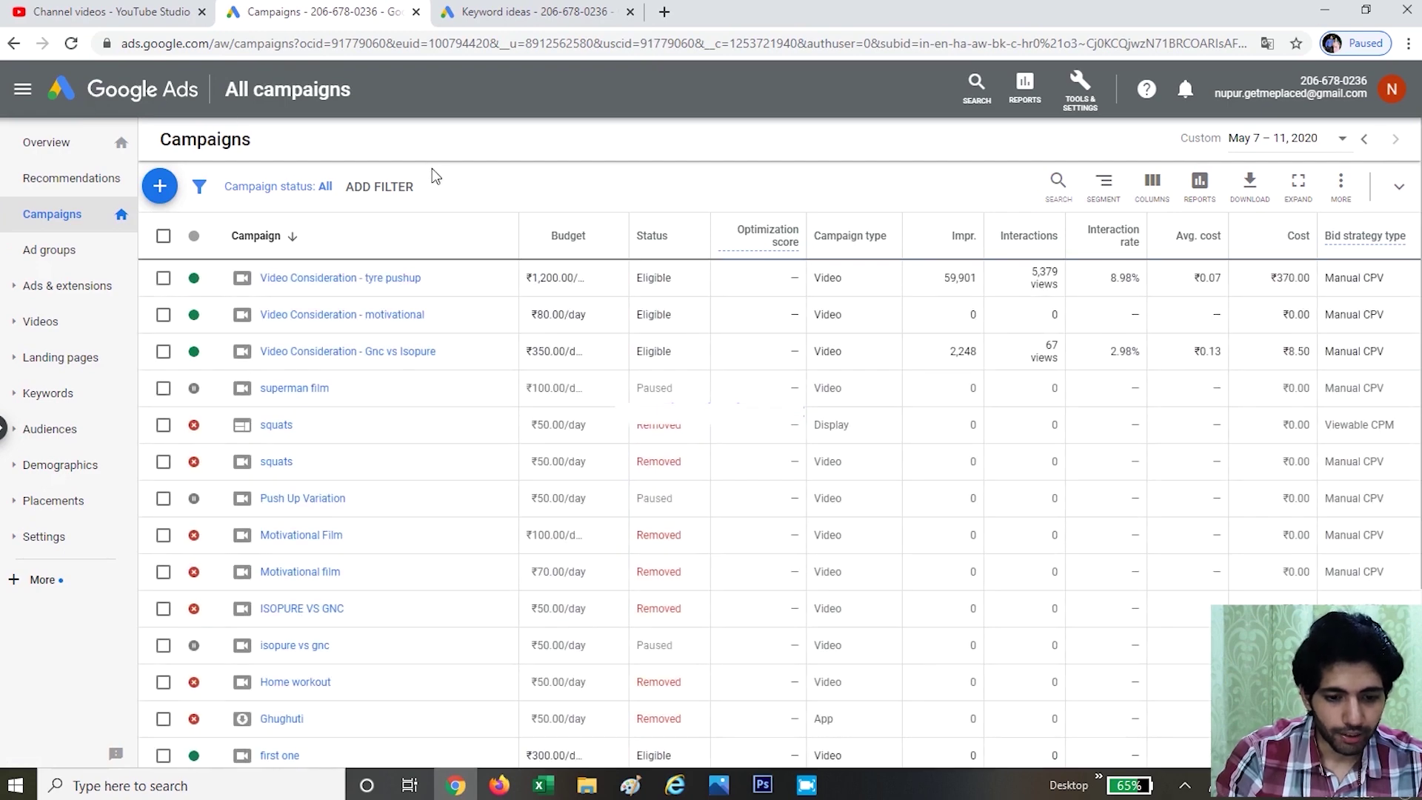
pyautogui.scroll(-5, 432, 167)
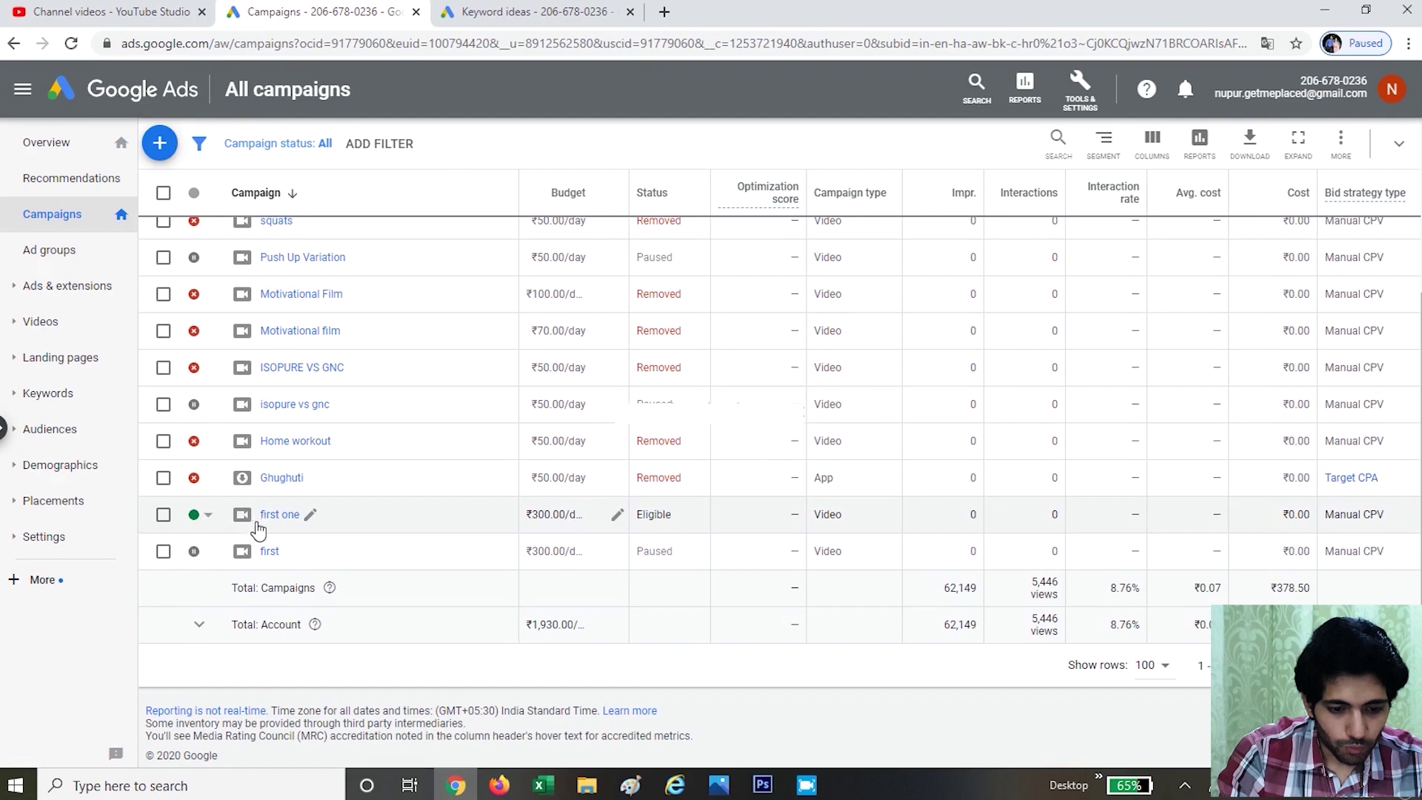
pyautogui.click(200, 514)
pyautogui.click(221, 555)
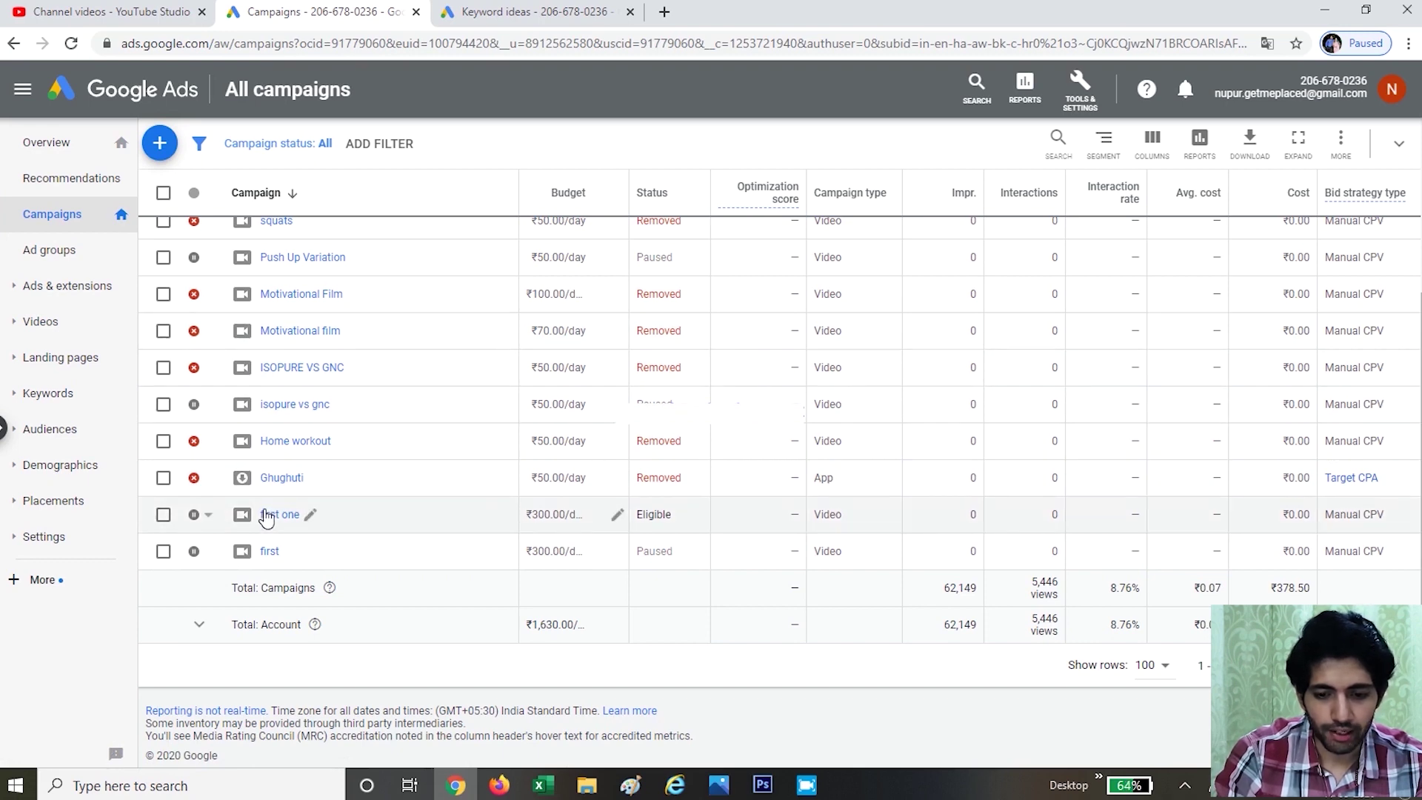
pyautogui.scroll(1, 300, 503)
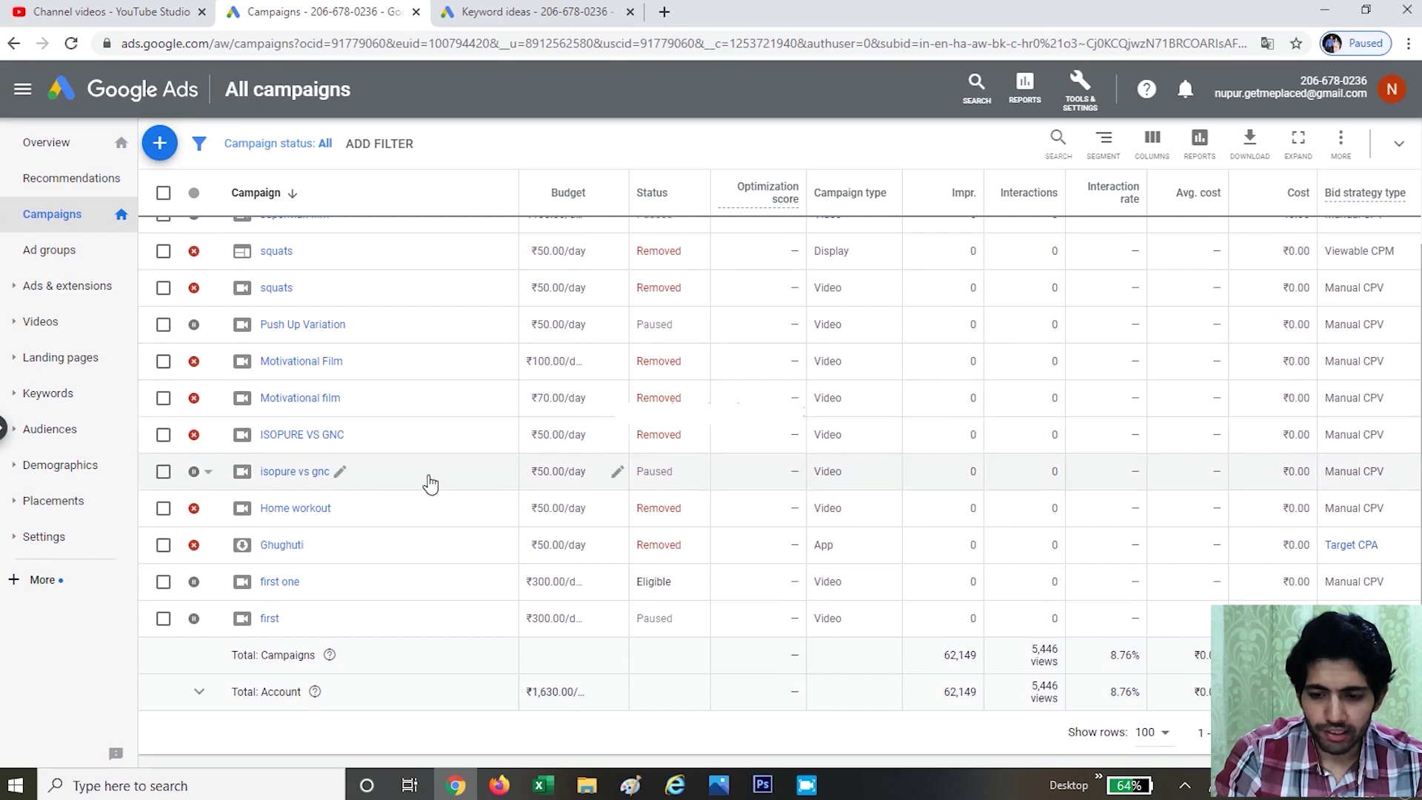
pyautogui.scroll(1, 429, 480)
pyautogui.scroll(1, 428, 478)
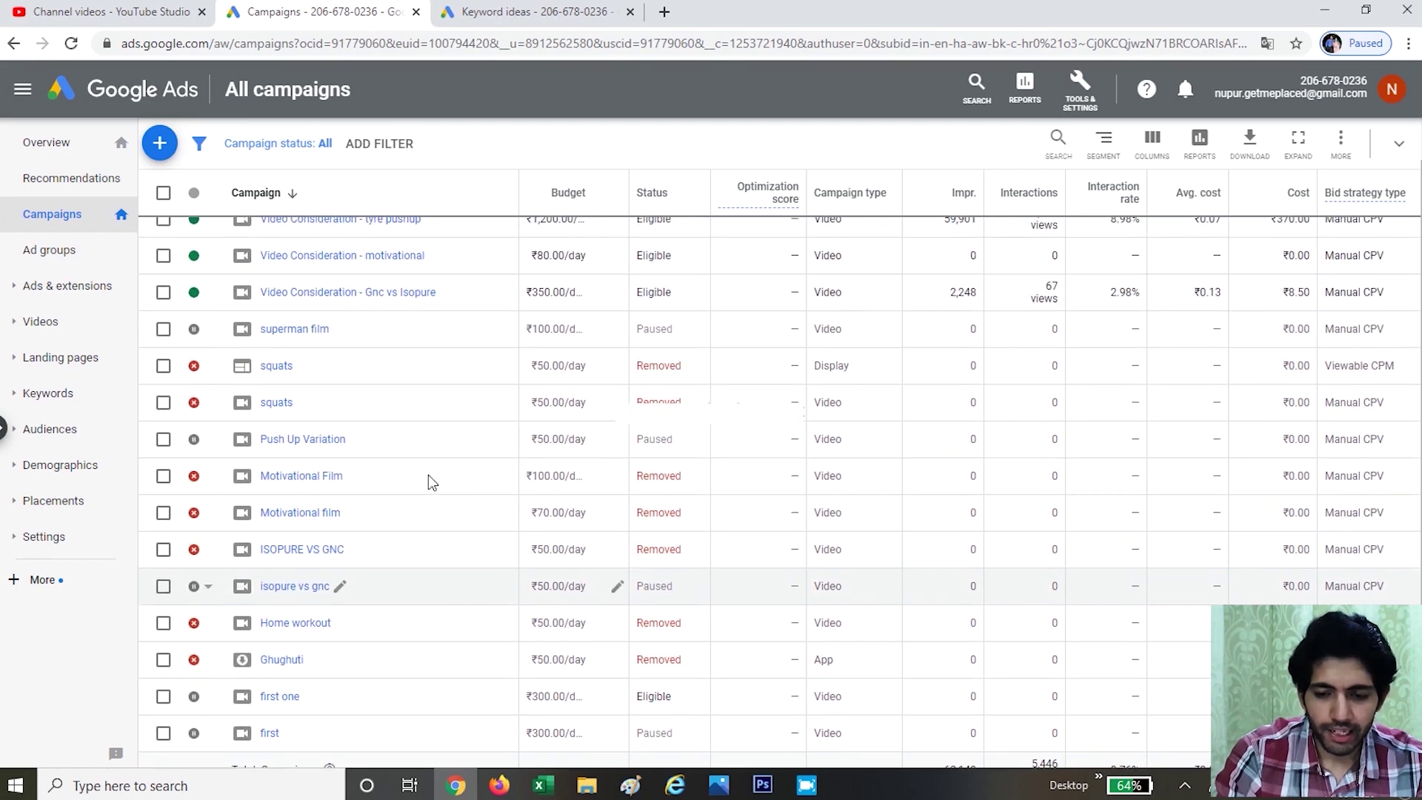
pyautogui.scroll(1, 429, 480)
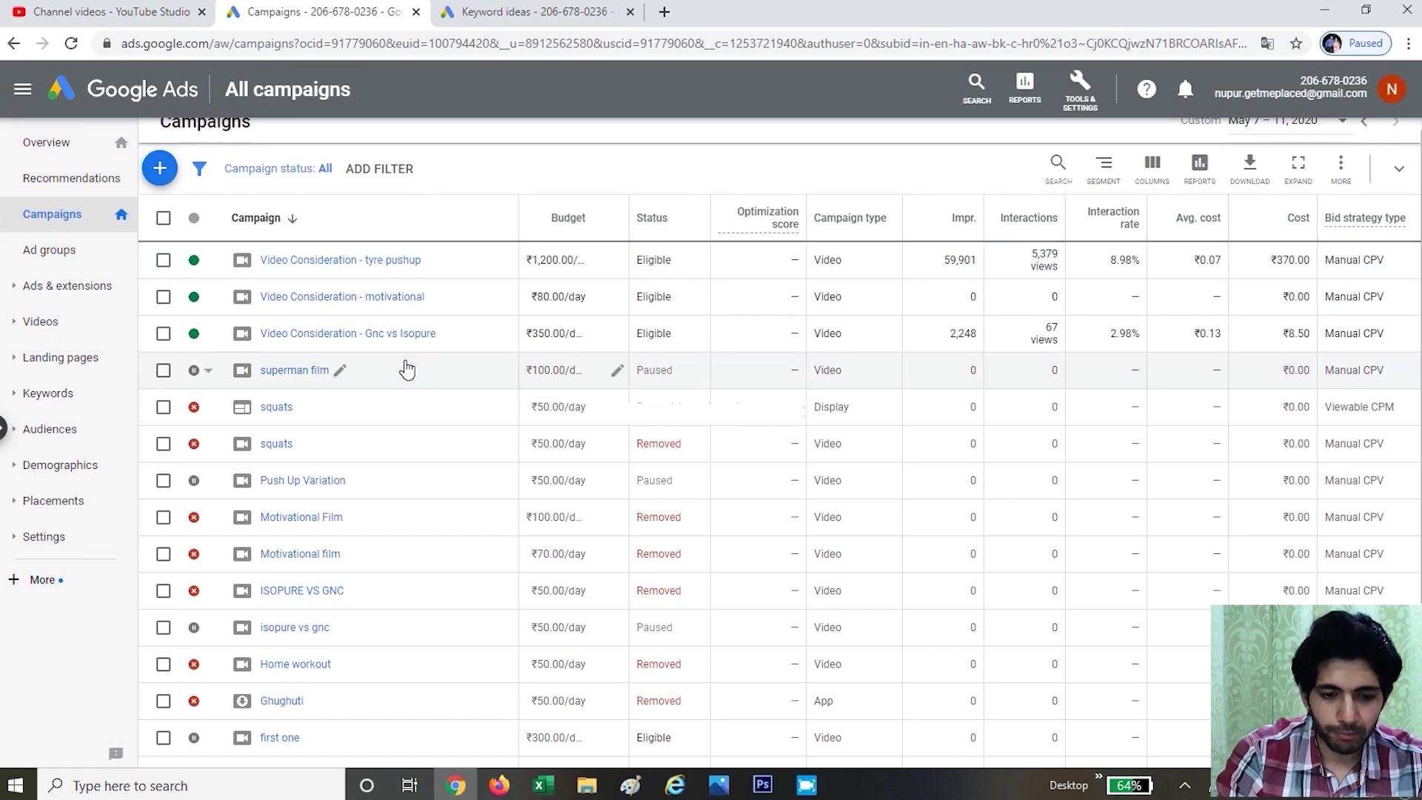
# - Open the "first one" campaign and its "First one" ad group to review the superman ad
pyautogui.scroll(-3, 447, 505)
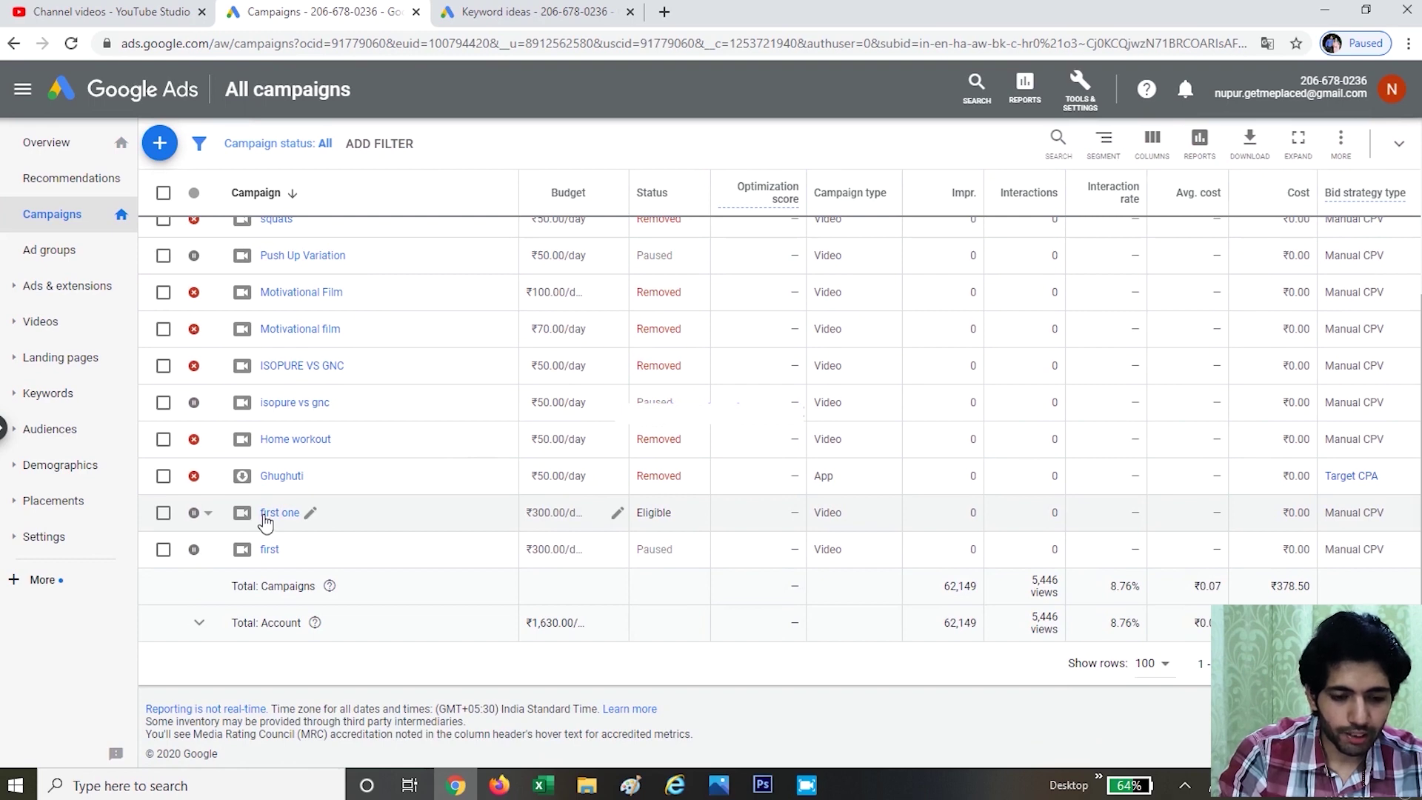
pyautogui.click(266, 516)
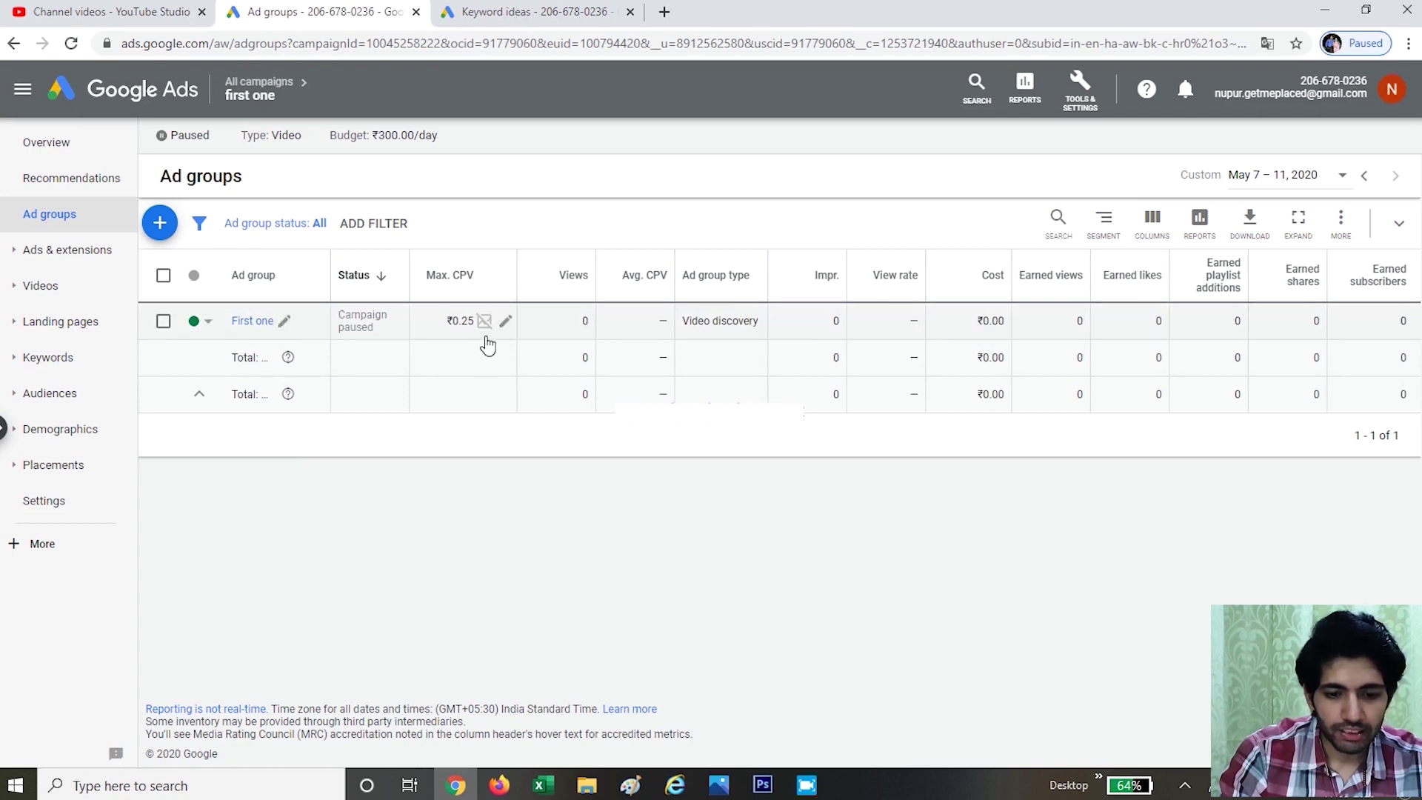
pyautogui.click(244, 322)
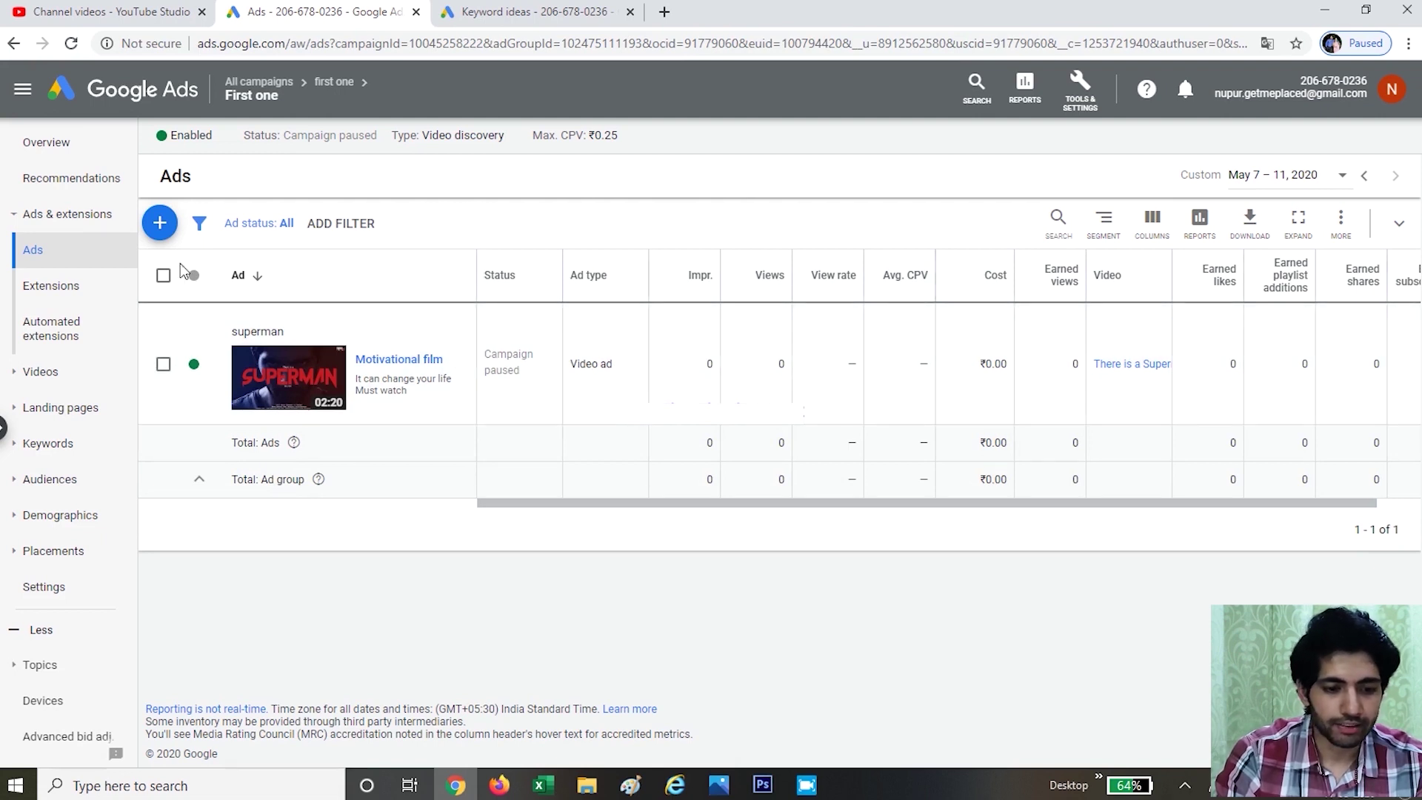
# - From all campaigns, open "Video Consideration - tyre pushup" and examine its ad group metrics and the Tyre pushup ad's performance figures
pyautogui.click(119, 80)
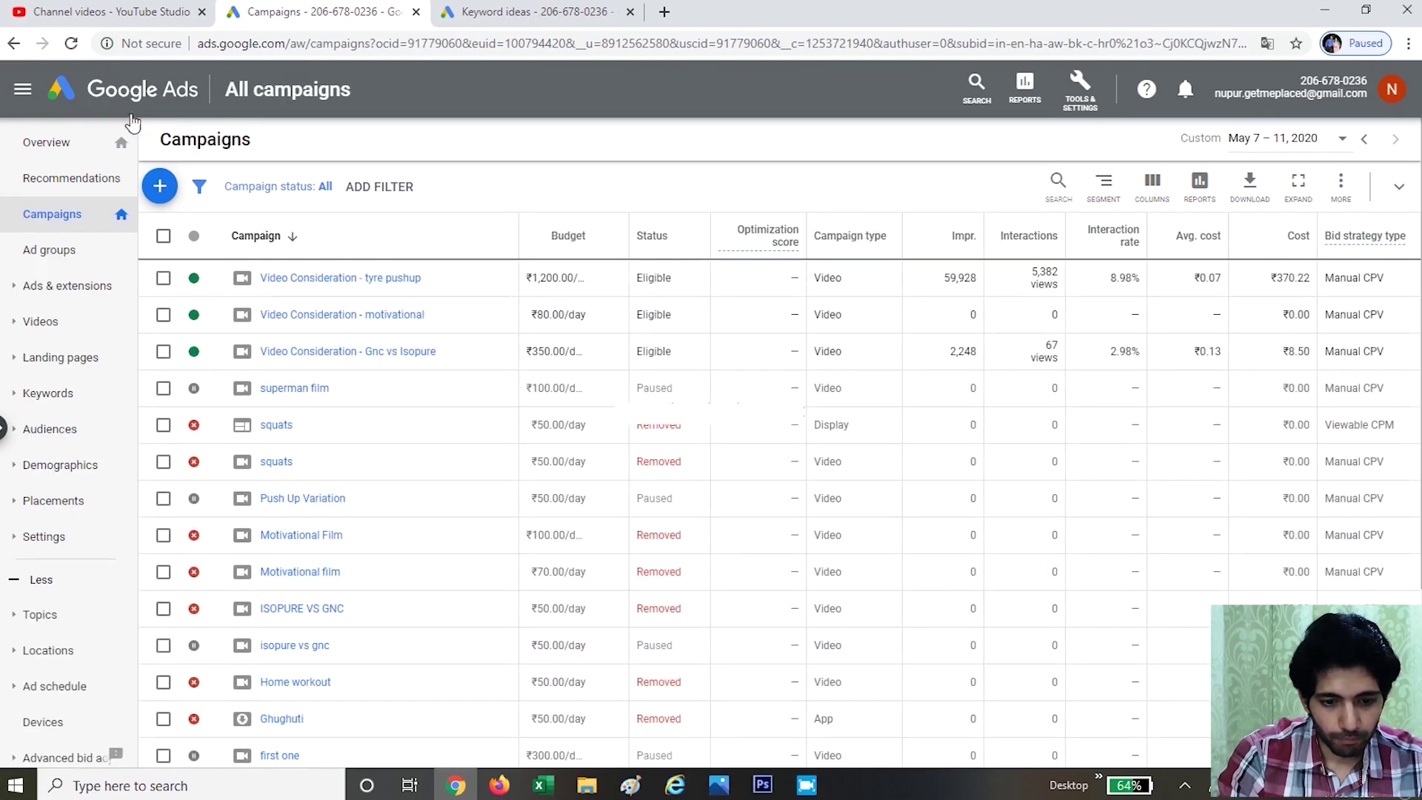
pyautogui.click(362, 280)
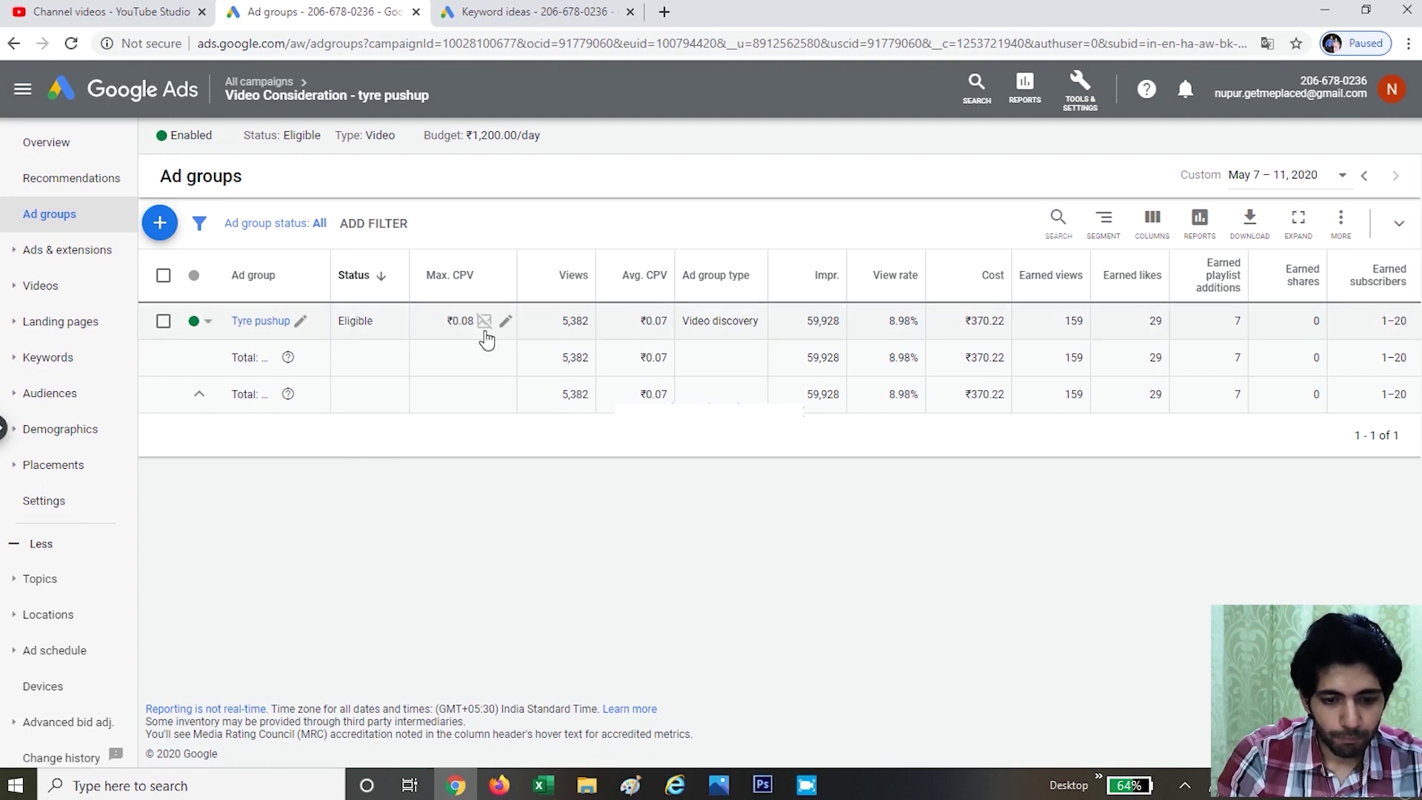
pyautogui.moveTo(485, 340)
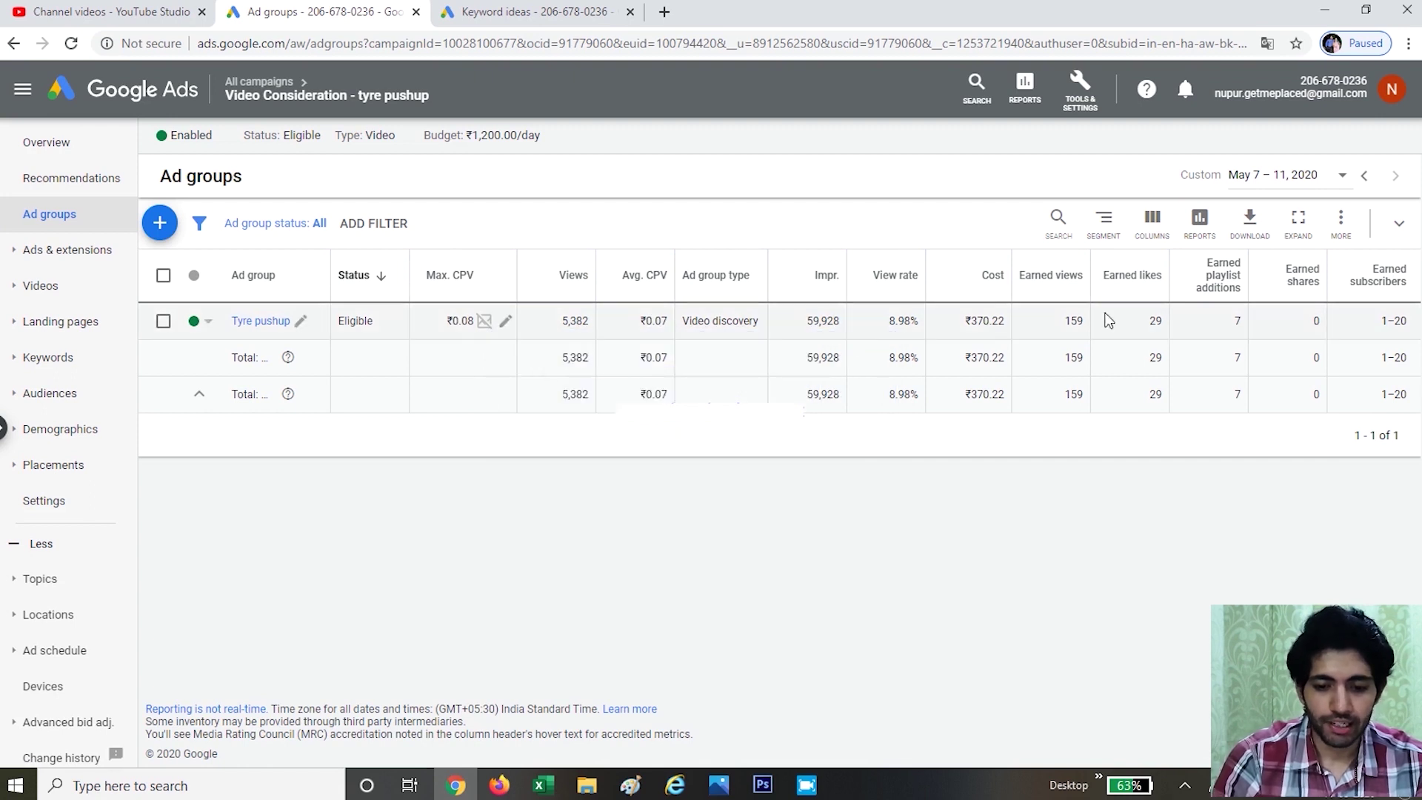
pyautogui.click(263, 321)
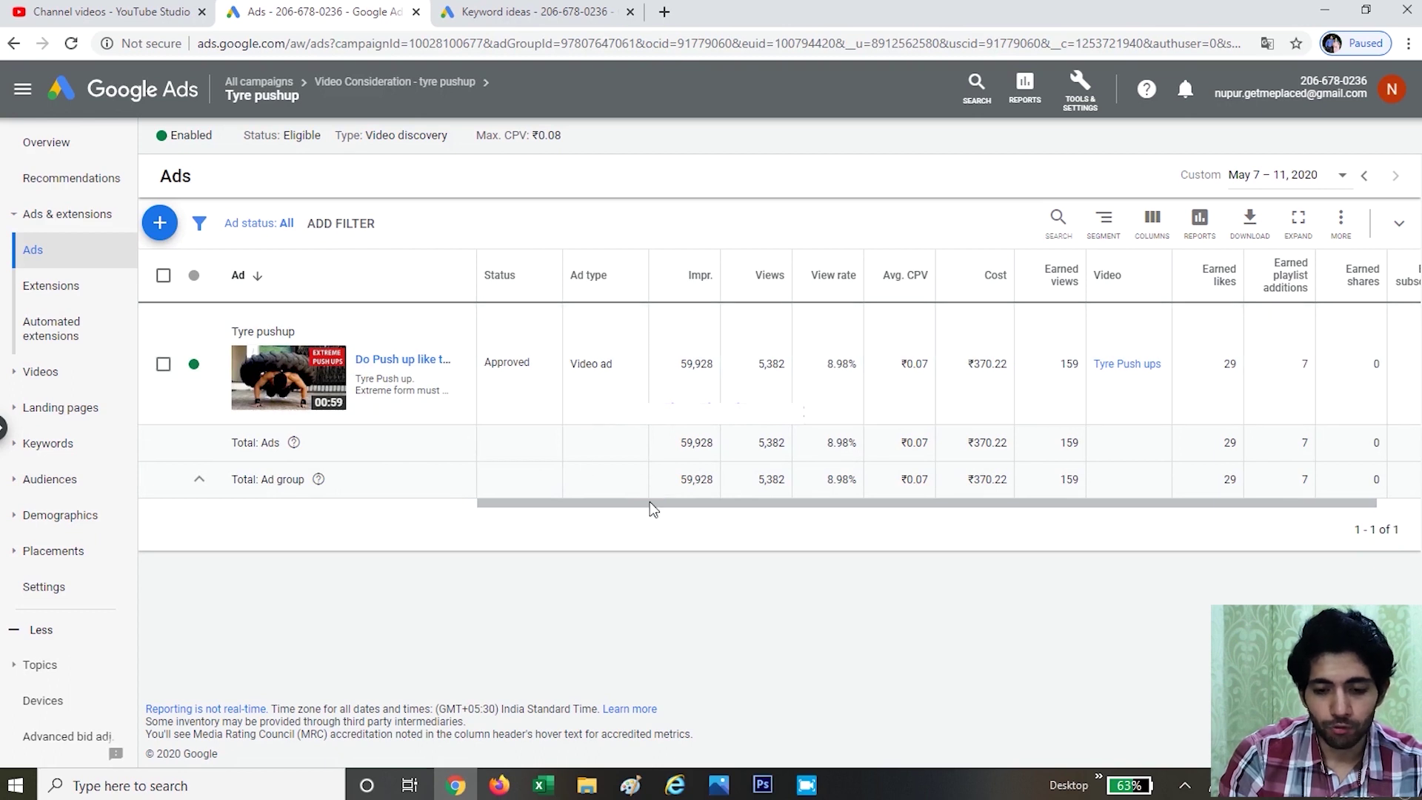
pyautogui.moveTo(650, 508); pyautogui.dragTo(839, 502)
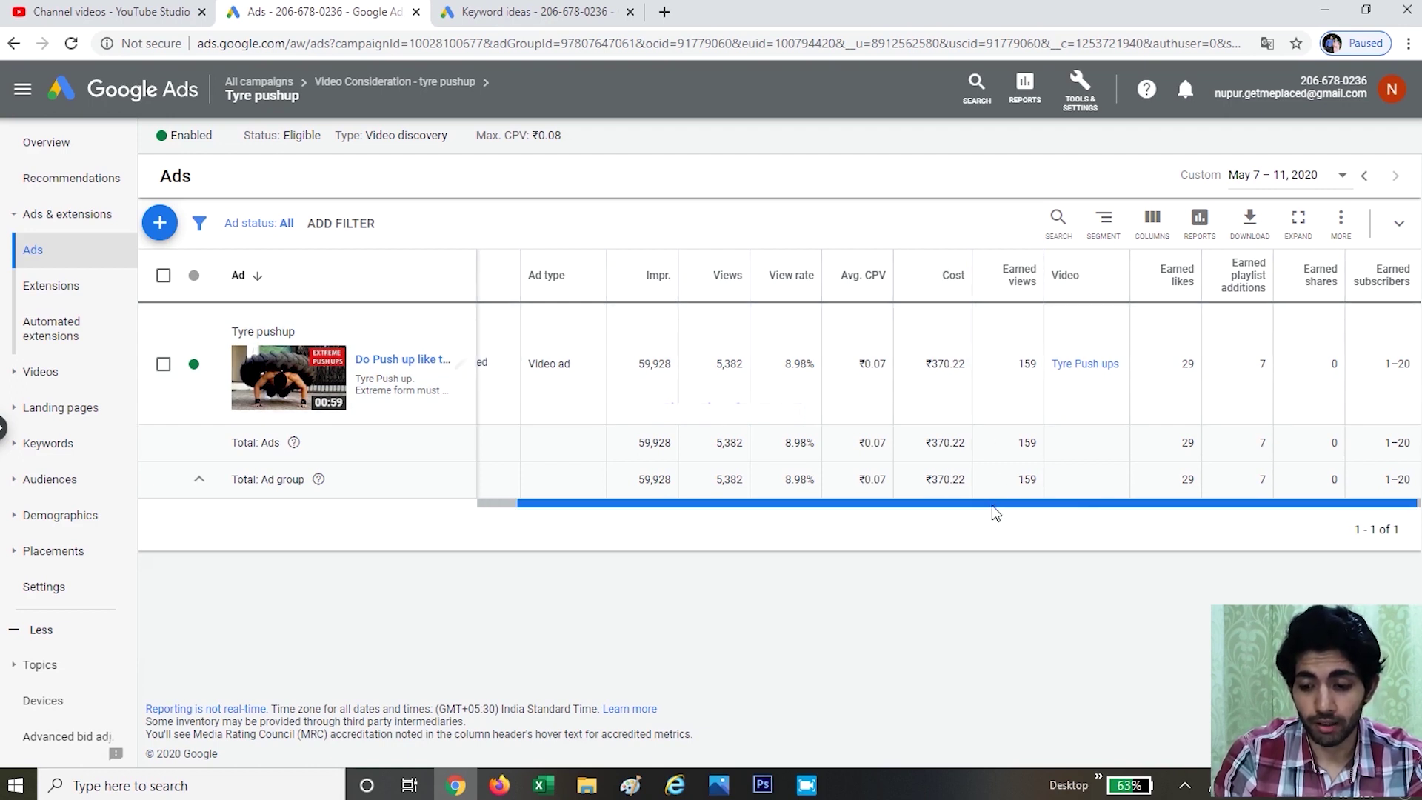
pyautogui.moveTo(995, 508); pyautogui.dragTo(999, 508)
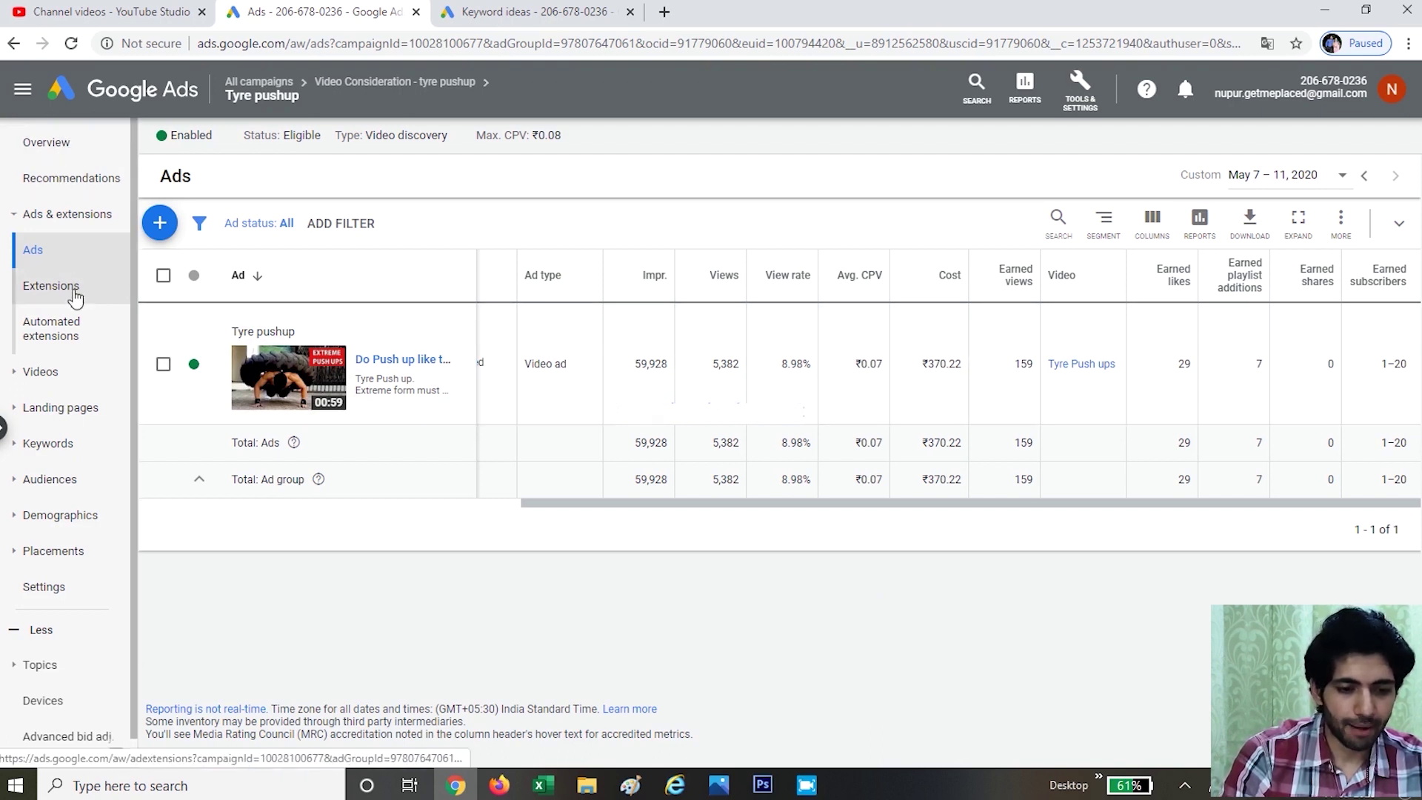
# - Review the Tyre pushup ad group's overview, covering impressions, views, keywords, topics, devices and demographics
pyautogui.click(68, 147)
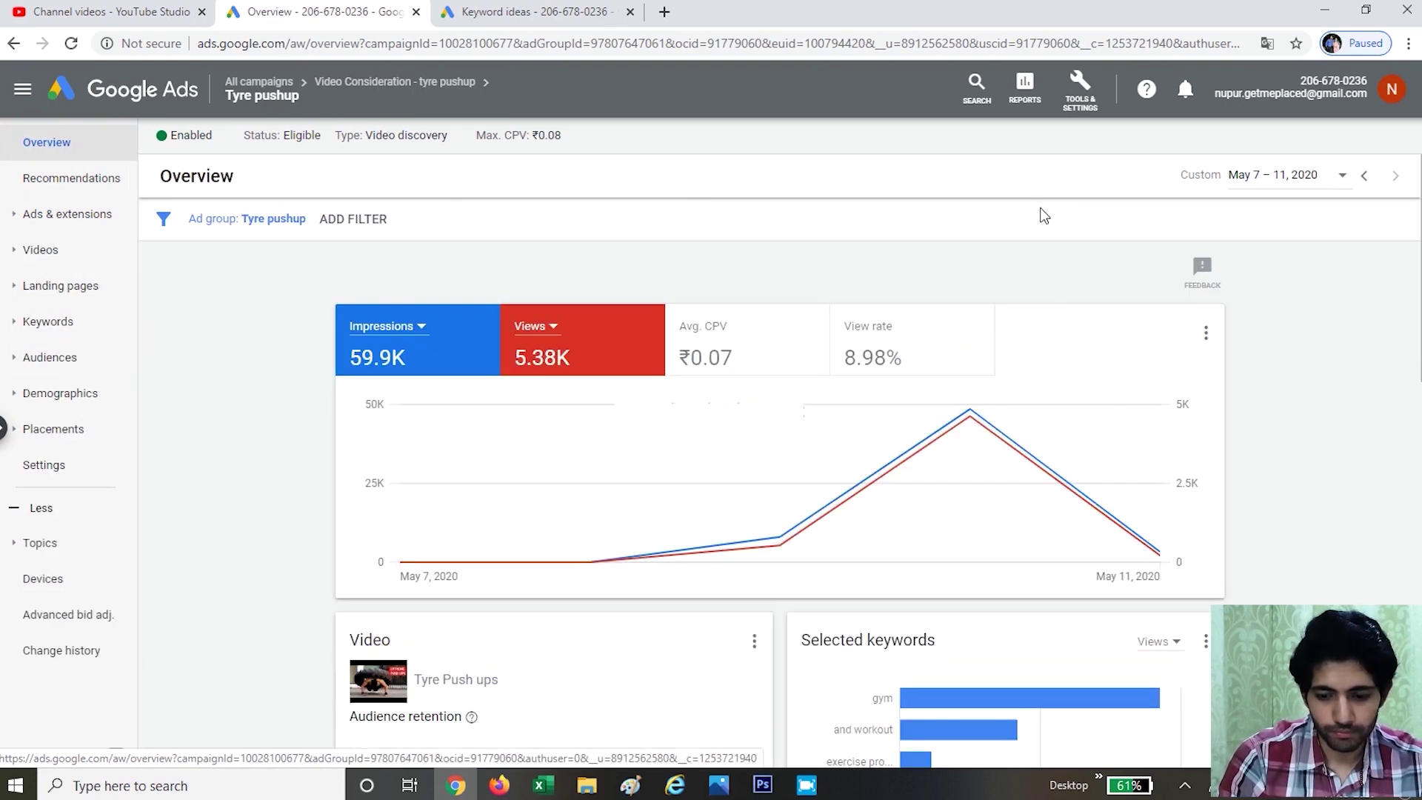
pyautogui.scroll(-12, 1106, 380)
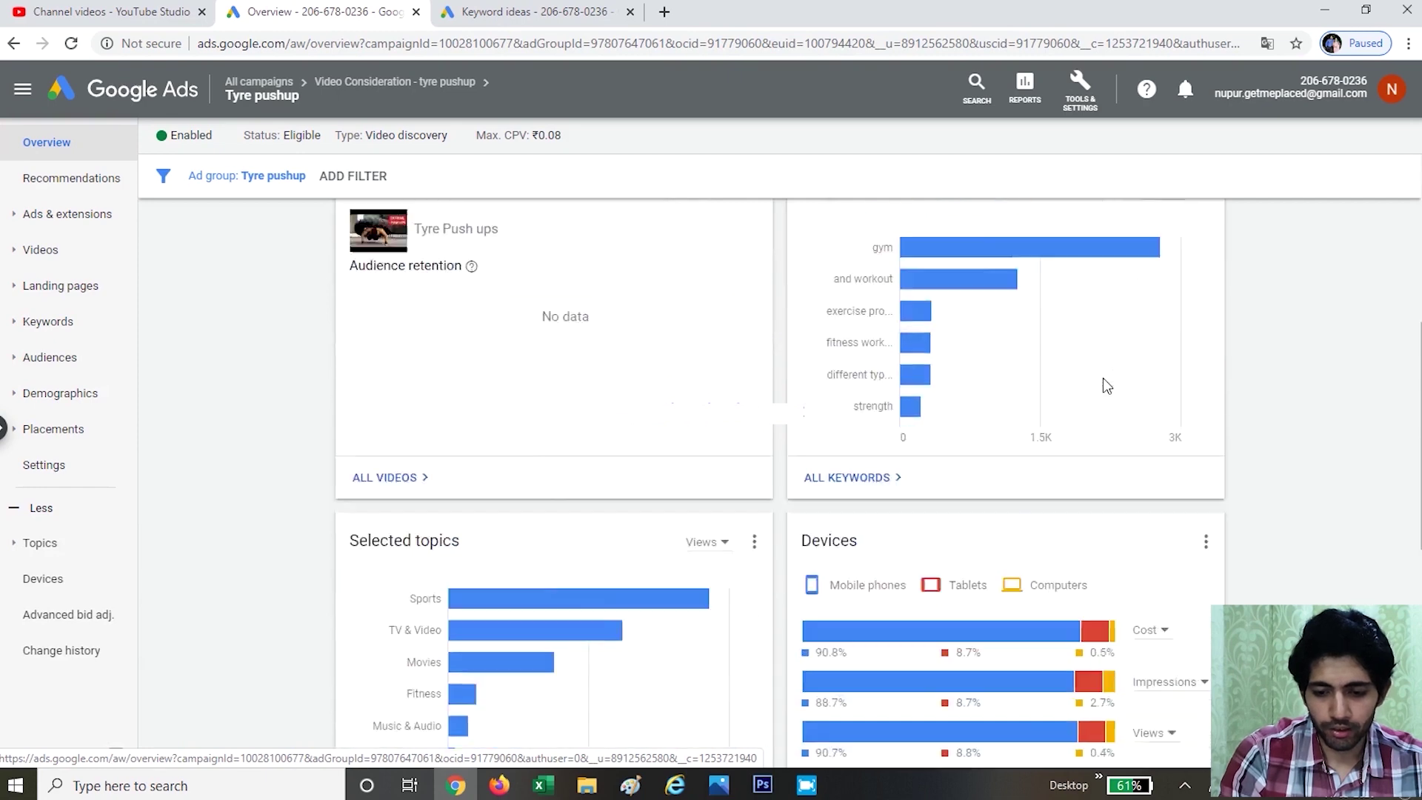
pyautogui.scroll(-2, 1104, 382)
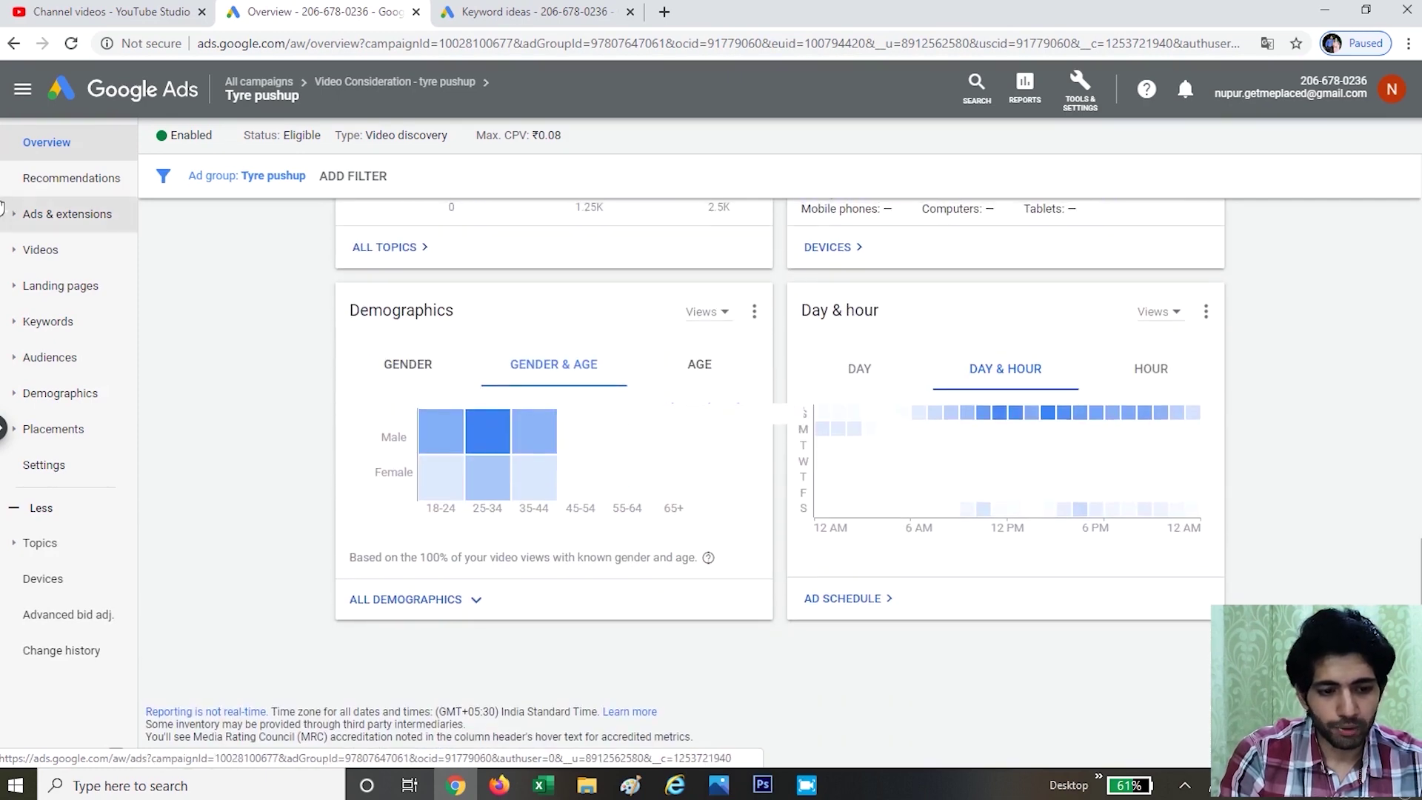
pyautogui.scroll(1, 212, 393)
pyautogui.scroll(8, 212, 392)
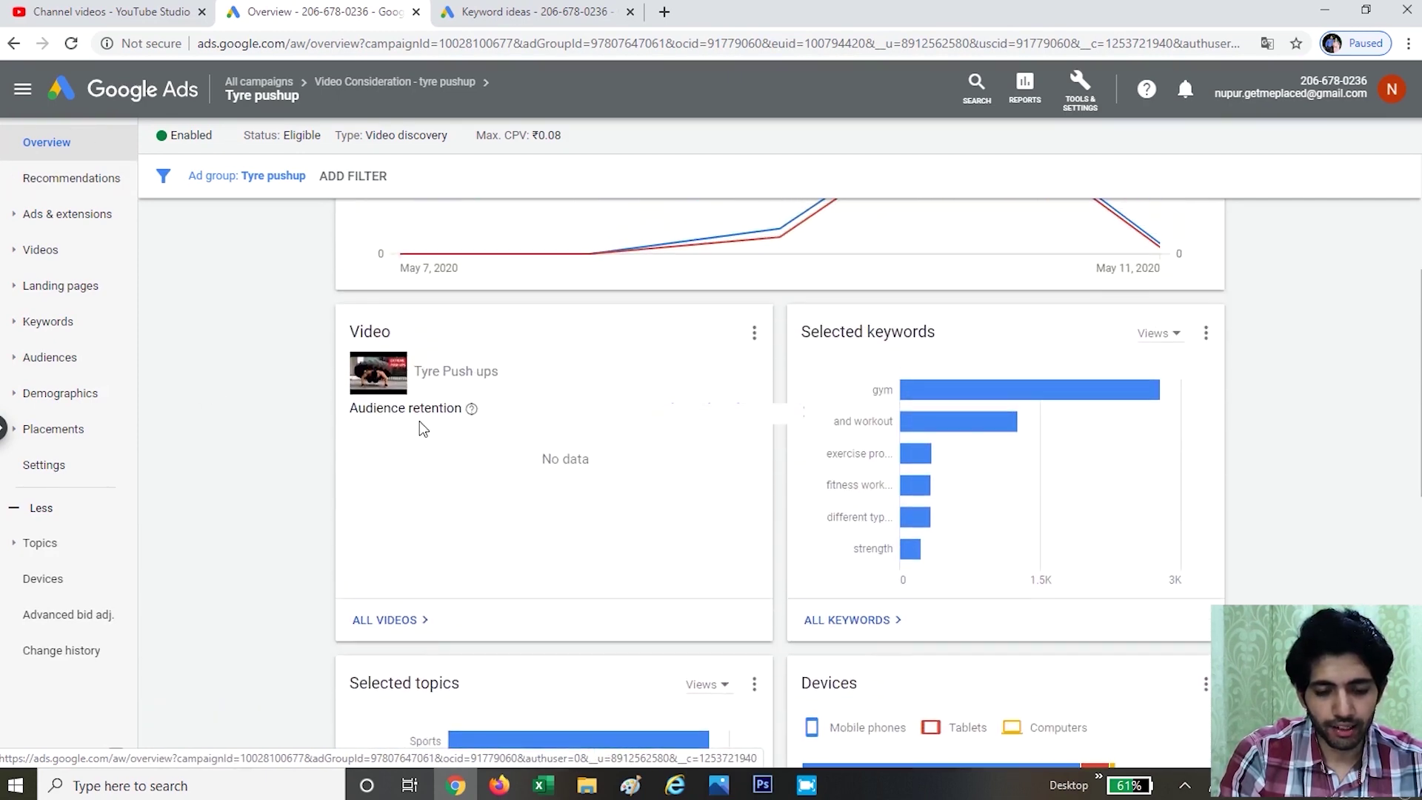
# - Switch the ad group's Day & hour chart to the hourly breakdown and examine views across the day
pyautogui.scroll(-8, 219, 364)
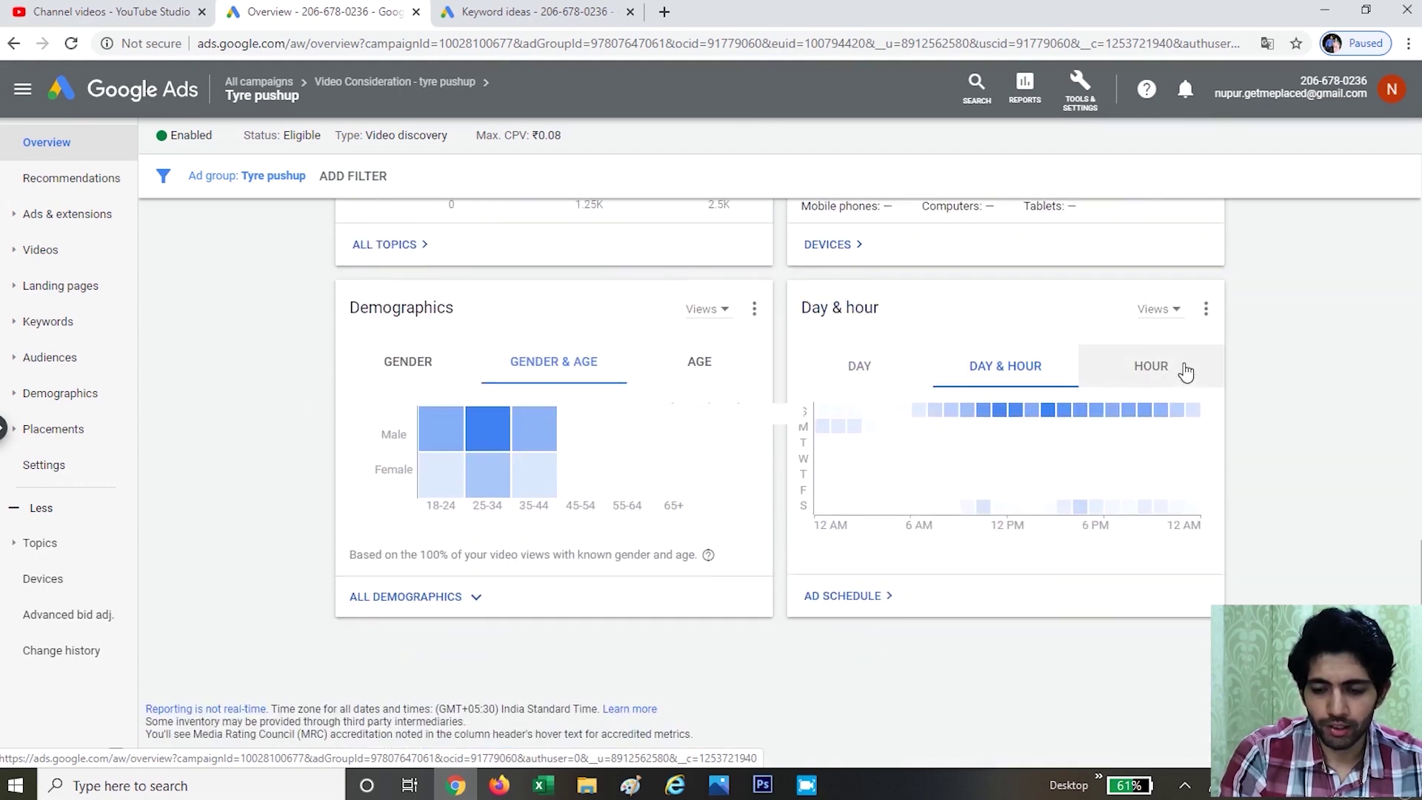
pyautogui.click(1162, 369)
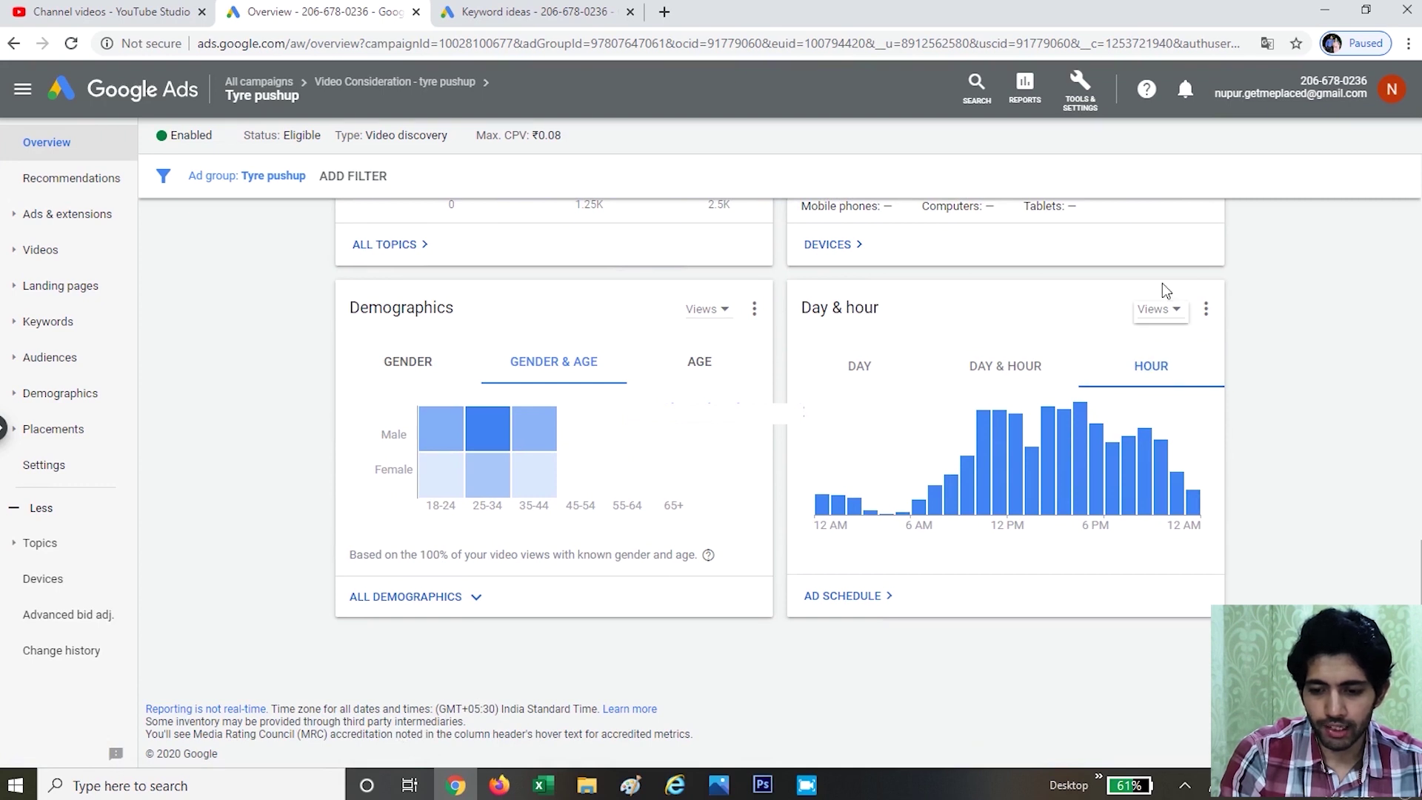
pyautogui.moveTo(1172, 474)
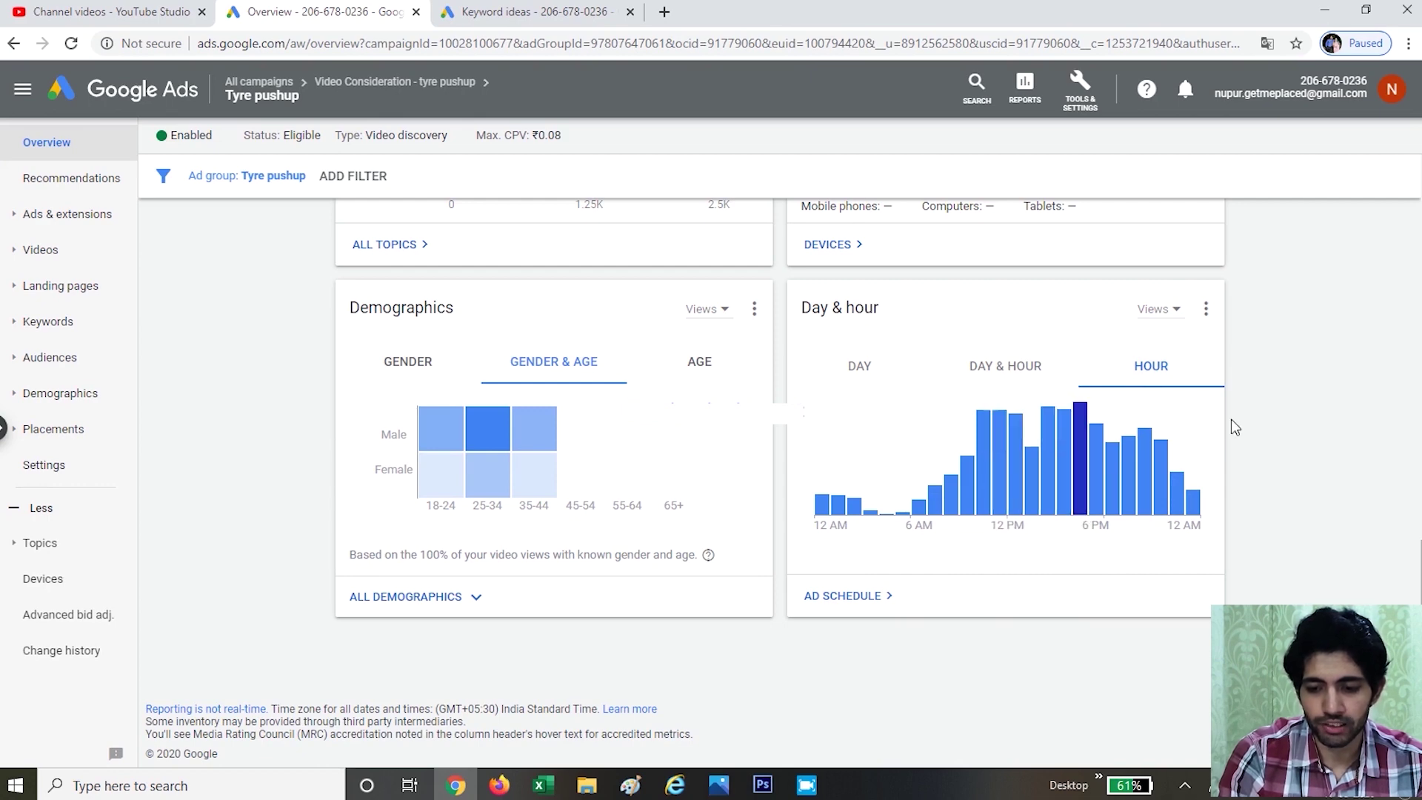
pyautogui.scroll(10, 1231, 419)
pyautogui.scroll(3, 1231, 419)
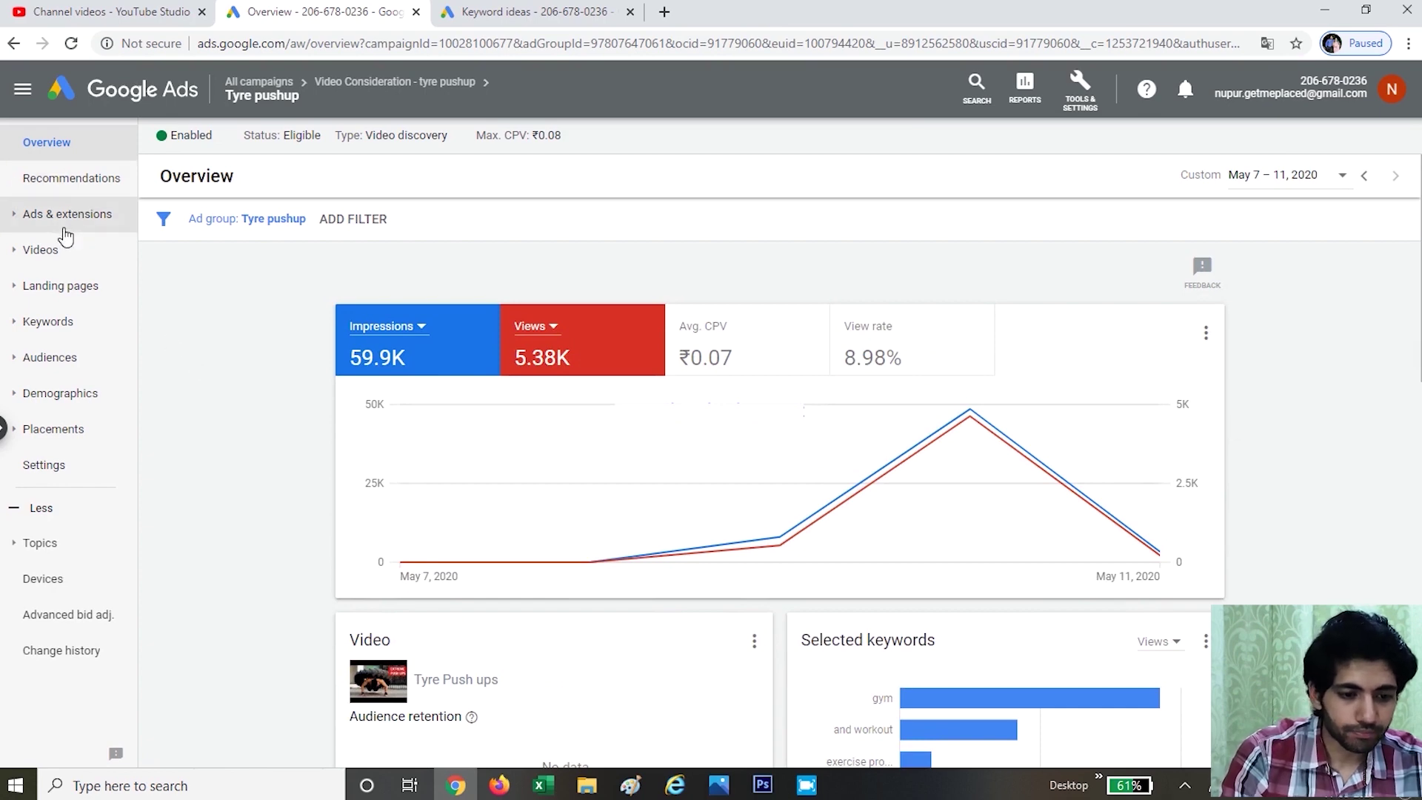
# - Return to all campaigns and view the campaign-level overview of "Video Consideration - tyre pushup"
pyautogui.click(115, 106)
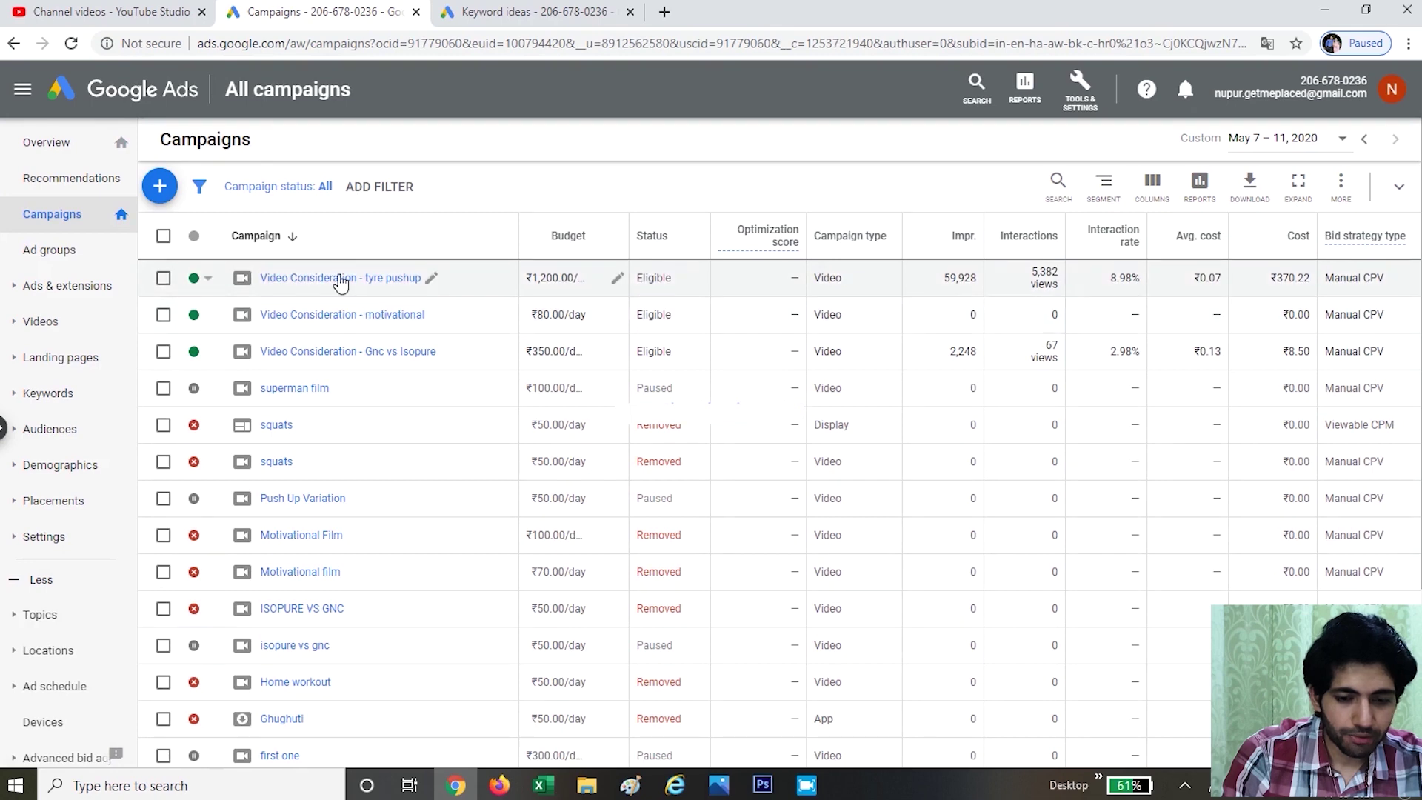
pyautogui.click(339, 278)
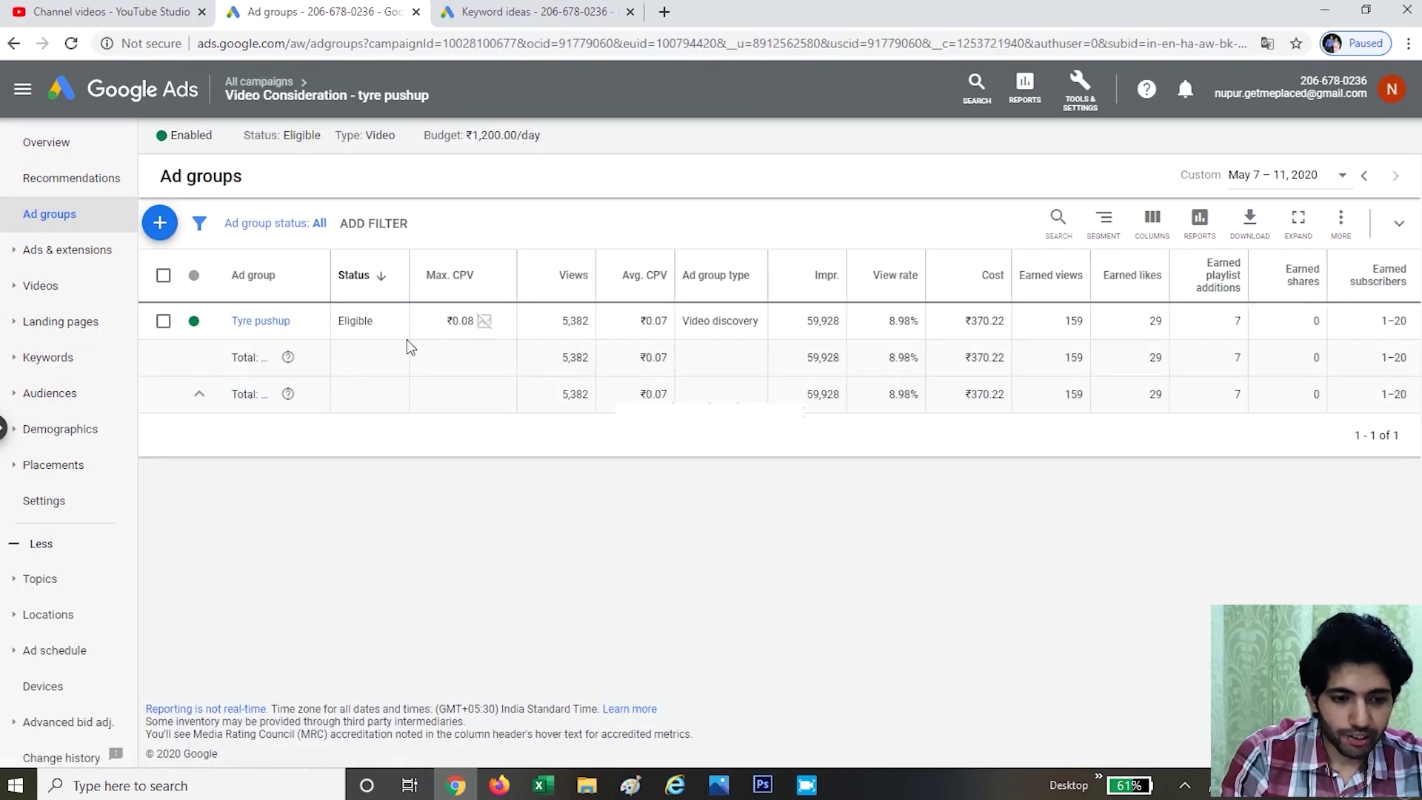
pyautogui.click(49, 145)
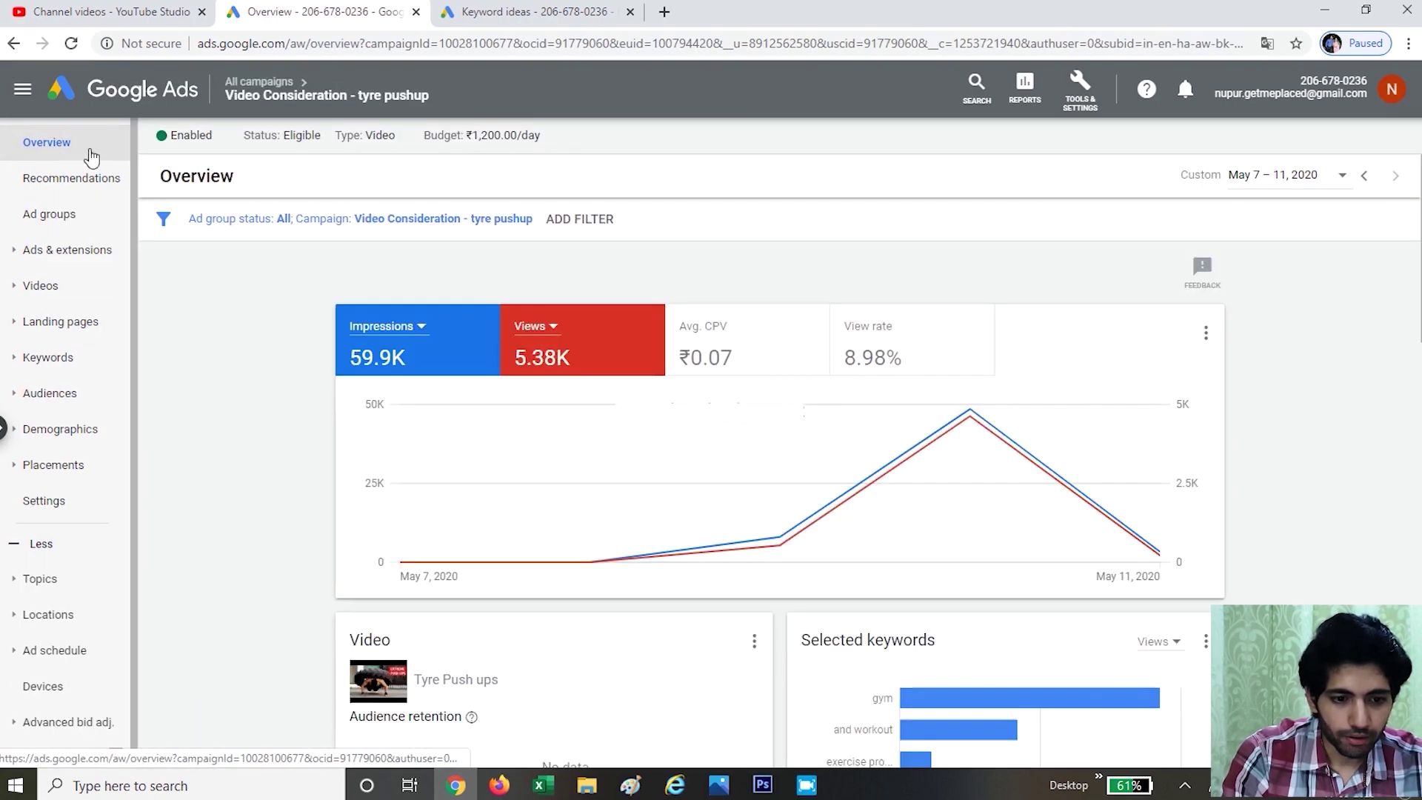
# - Open the budget of "Video Consideration - tyre pushup" for editing in the list of all campaigns and cancel without saving
pyautogui.click(117, 109)
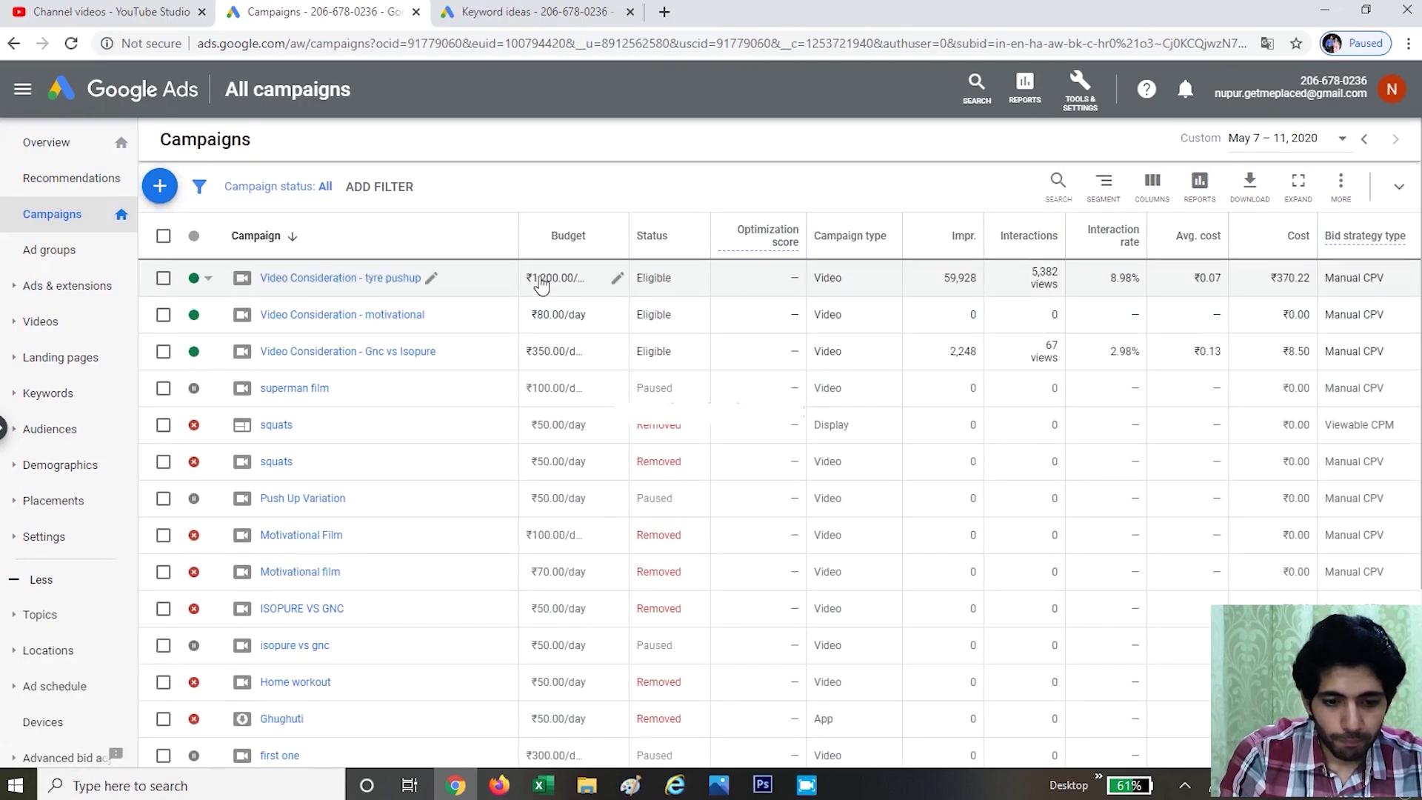
pyautogui.click(616, 277)
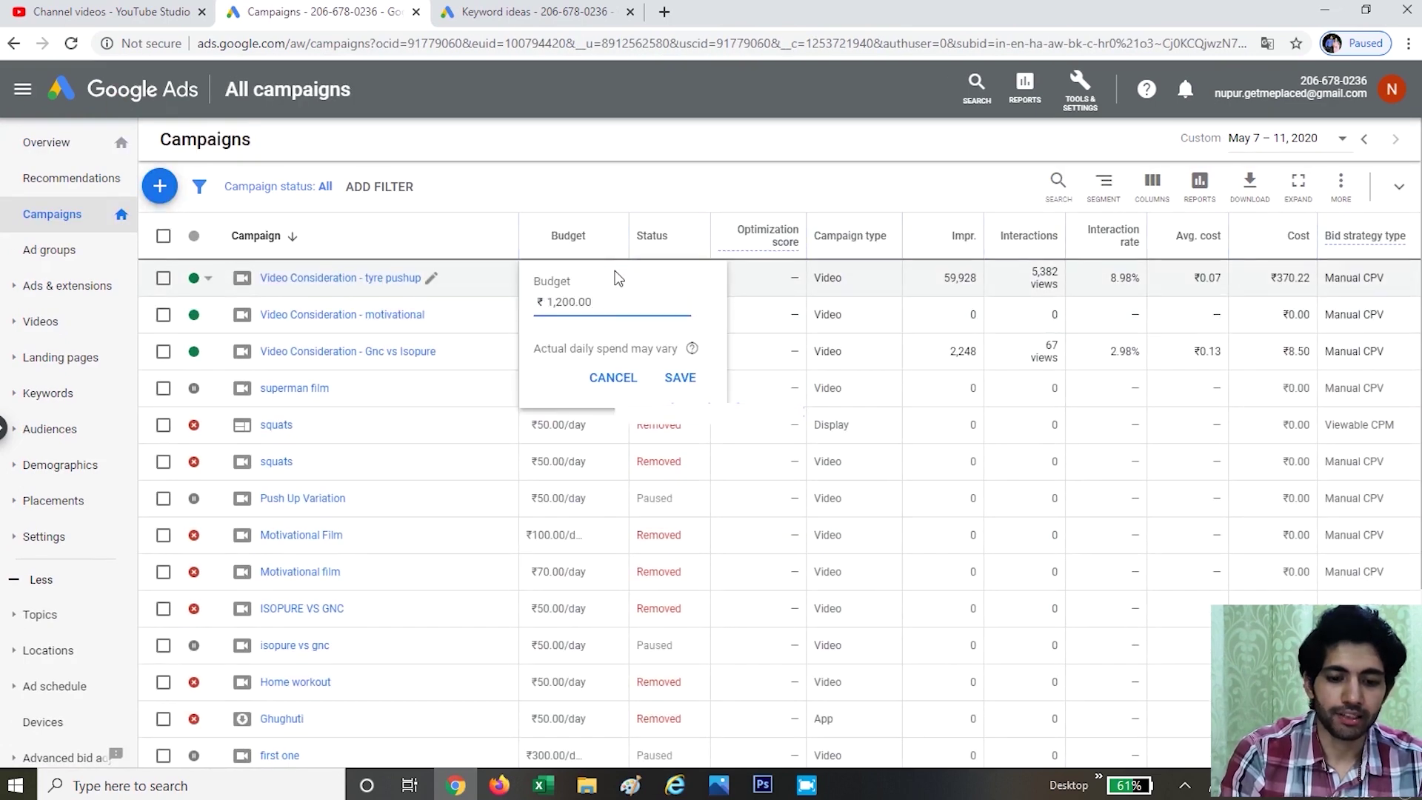
pyautogui.click(622, 376)
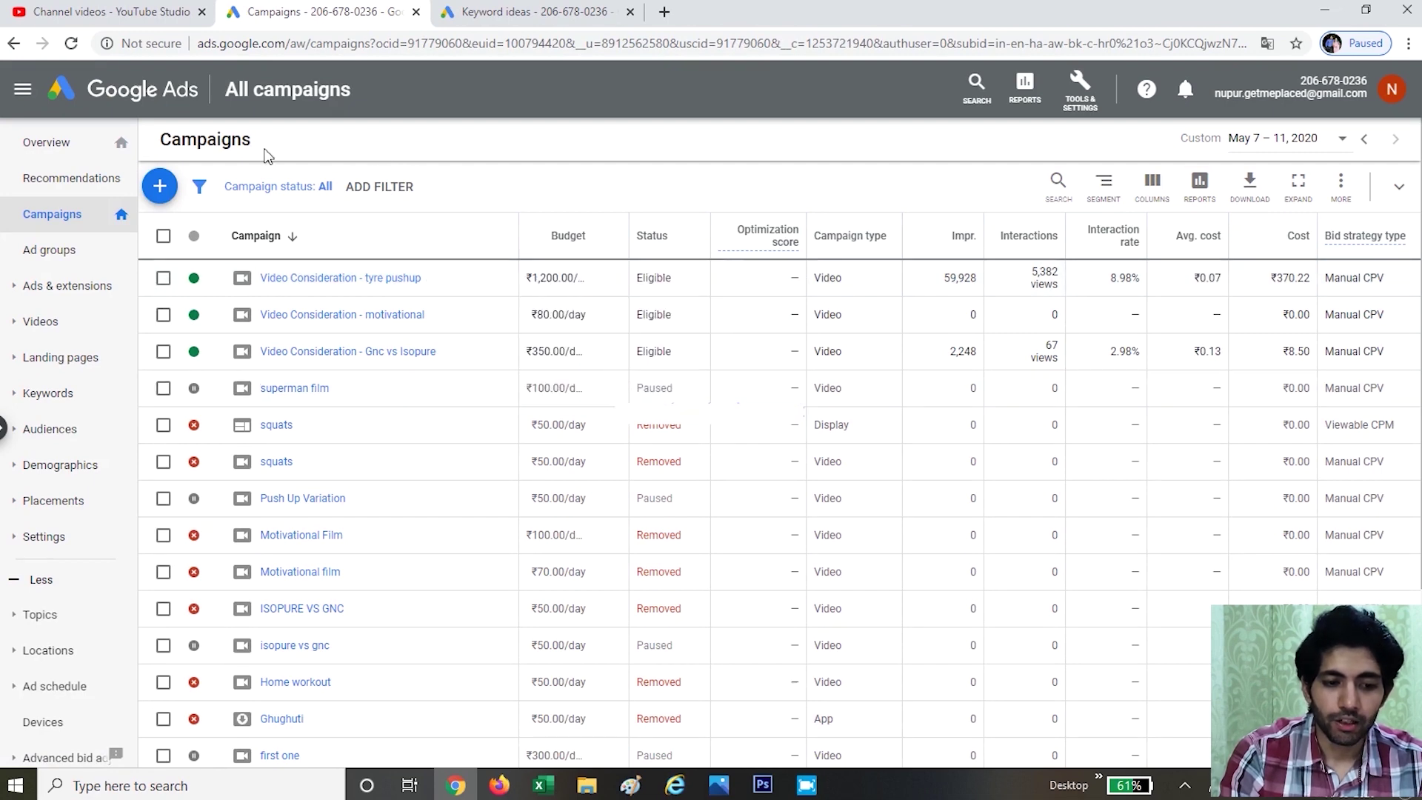
# - Examine the overview of all campaigns, including views, biggest changes, campaign costs, devices and the Day & hour chart
pyautogui.click(99, 148)
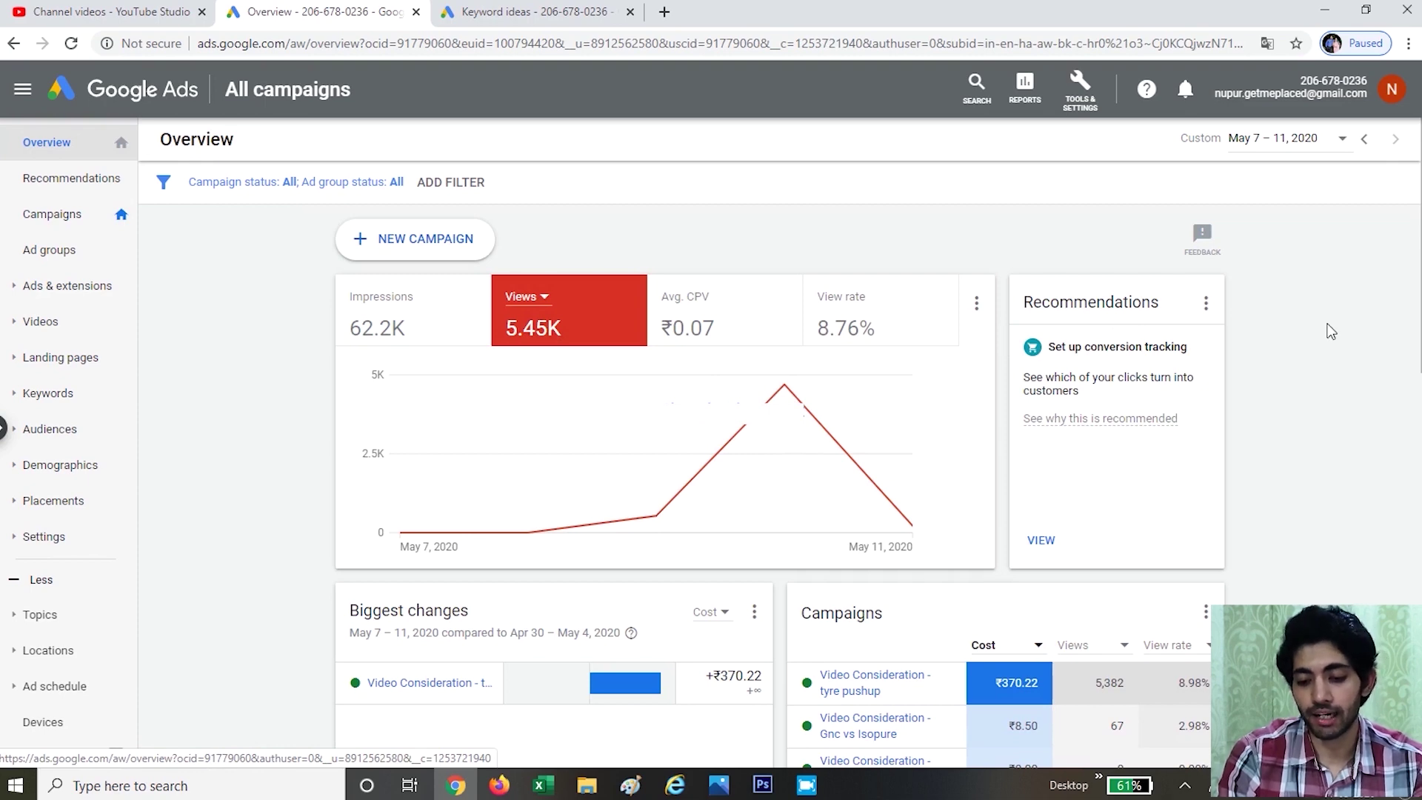
pyautogui.scroll(-5, 1331, 331)
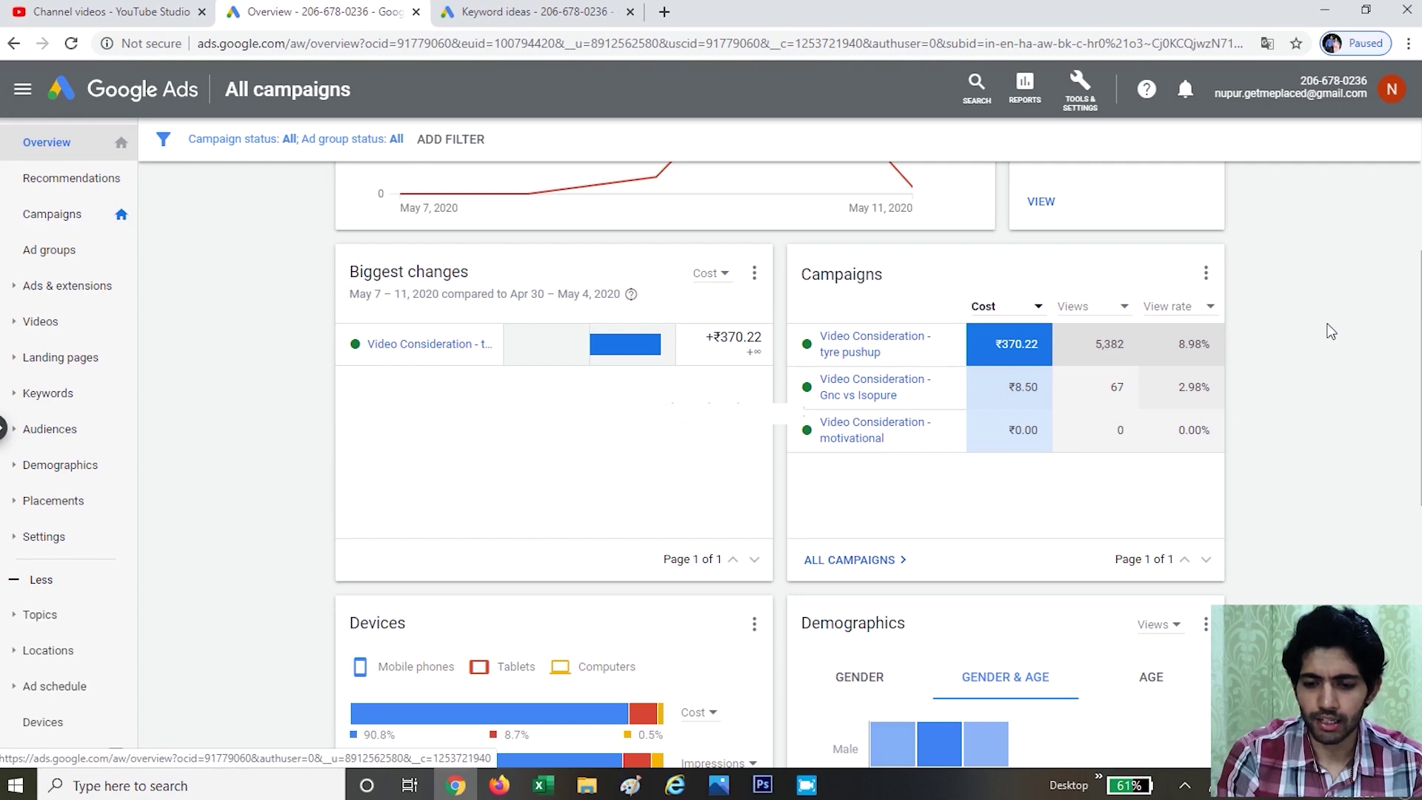
pyautogui.scroll(-10, 1331, 331)
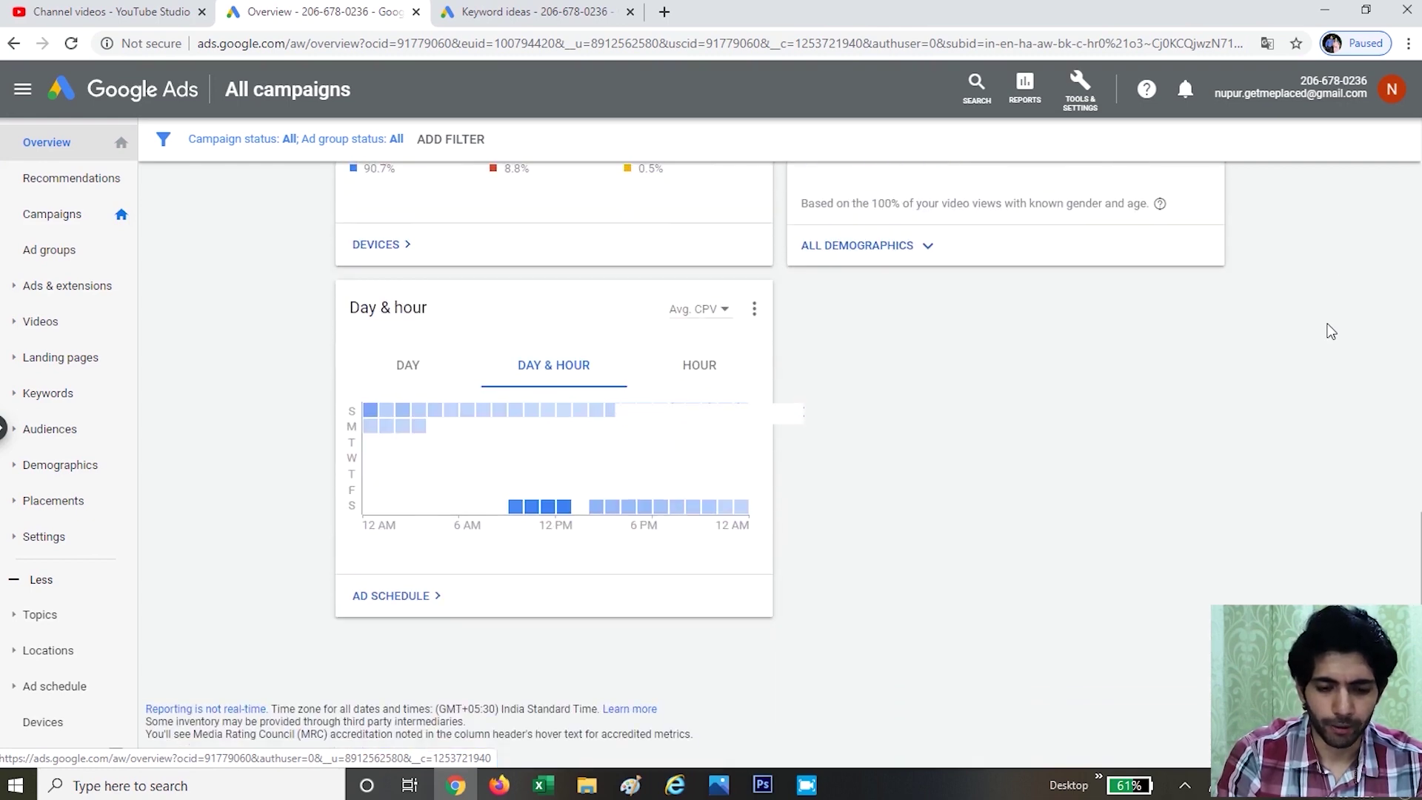
pyautogui.scroll(15, 1149, 324)
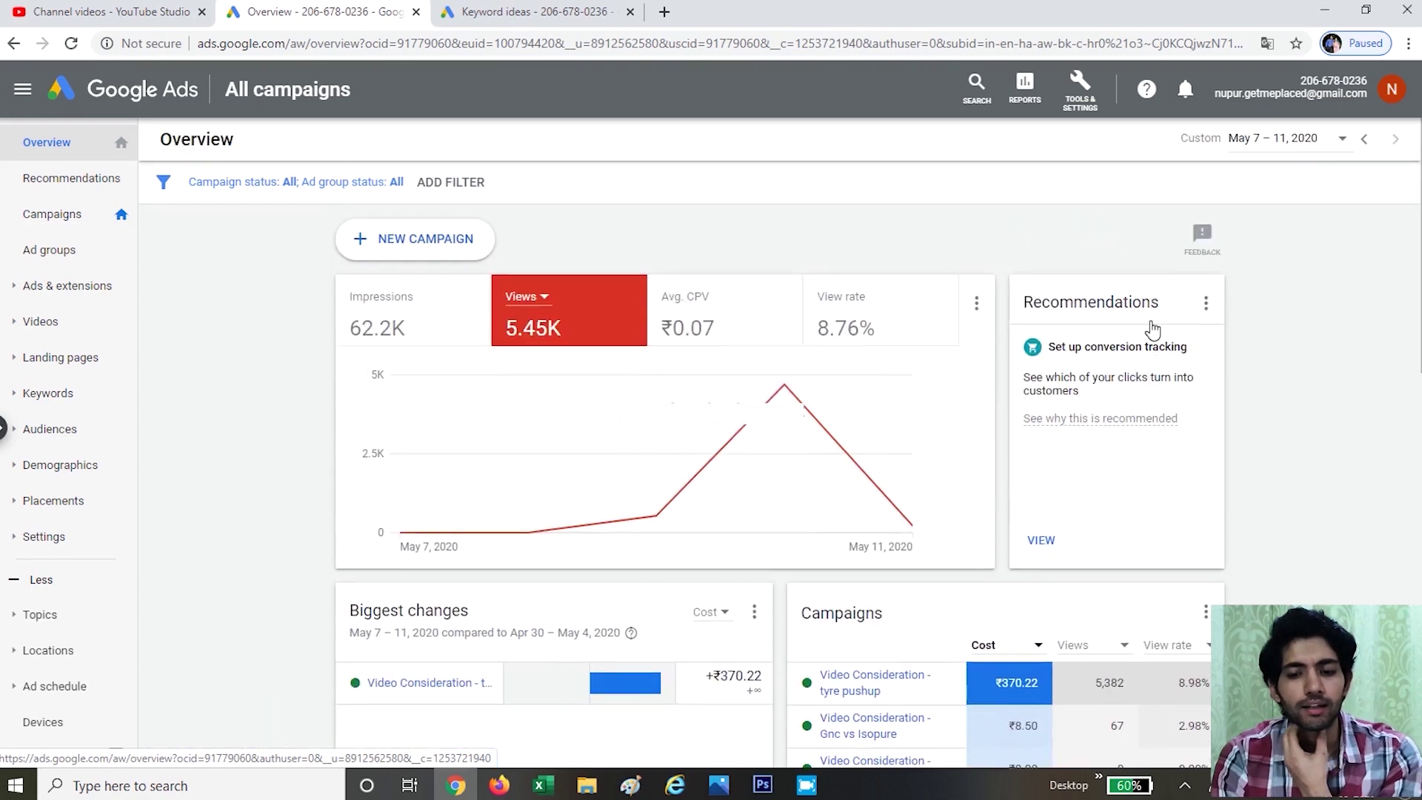